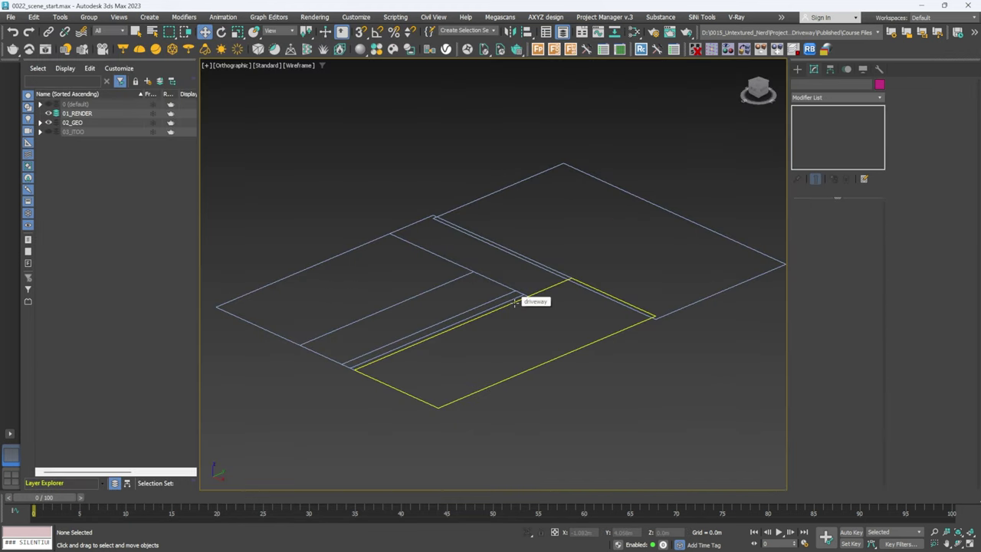
# - Examine the driveway, concrete strip and neighbouring pathway splines in the orthographic view, selecting them one by one
pyautogui.click(570, 331)
pyautogui.keyDown('alt'); pyautogui.moveTo(570, 331); pyautogui.dragTo(408, 426, button='middle'); pyautogui.keyUp('alt')
pyautogui.click(580, 360)
pyautogui.scroll(6, 409, 427)
pyautogui.click(441, 430)
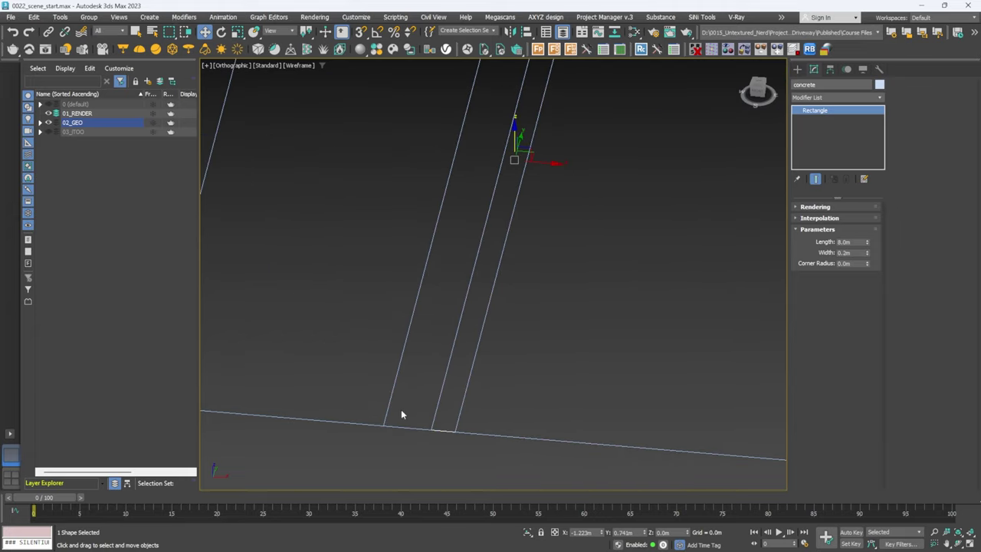
pyautogui.scroll(-5, 442, 426)
pyautogui.scroll(3, 449, 410)
pyautogui.click(422, 412)
pyautogui.moveTo(395, 416); pyautogui.dragTo(395, 380)
pyautogui.keyDown('alt'); pyautogui.moveTo(419, 345); pyautogui.dragTo(513, 347, button='middle'); pyautogui.keyUp('alt')
pyautogui.moveTo(408, 415); pyautogui.dragTo(407, 416)
pyautogui.moveTo(382, 202); pyautogui.dragTo(332, 200)
pyautogui.moveTo(598, 190); pyautogui.dragTo(488, 280, button='middle')
# - Add an Edit Poly modifier to the road rectangle and switch the viewport from wireframe to default shading
pyautogui.moveTo(558, 152); pyautogui.dragTo(531, 224)
pyautogui.scroll(-4, 534, 224)
pyautogui.keyDown('alt'); pyautogui.moveTo(605, 263); pyautogui.dragTo(551, 247, button='middle'); pyautogui.keyUp('alt')
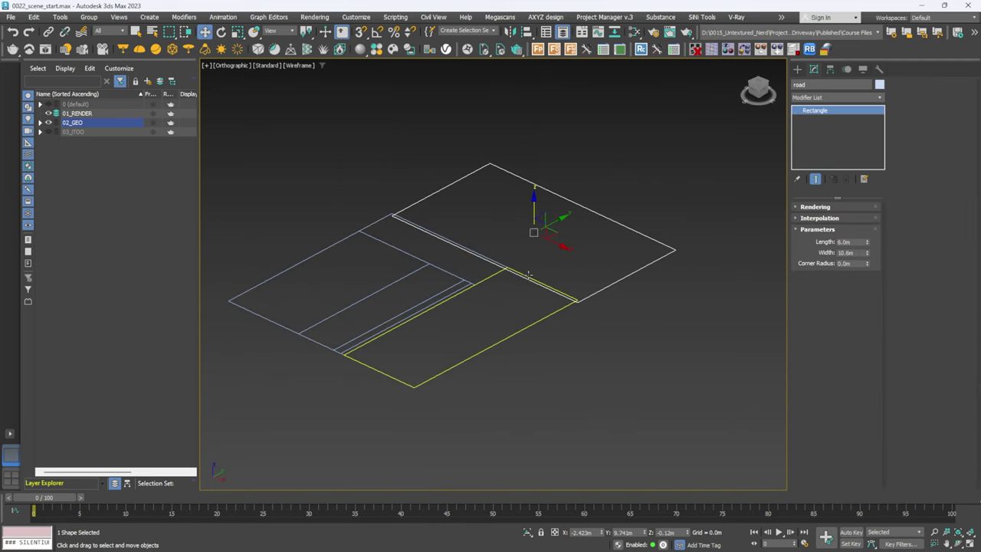
pyautogui.scroll(3, 558, 247)
pyautogui.click(829, 98)
pyautogui.press('e')
pyautogui.press('e')
pyautogui.press('e')
pyautogui.press('e')
pyautogui.press('Return')
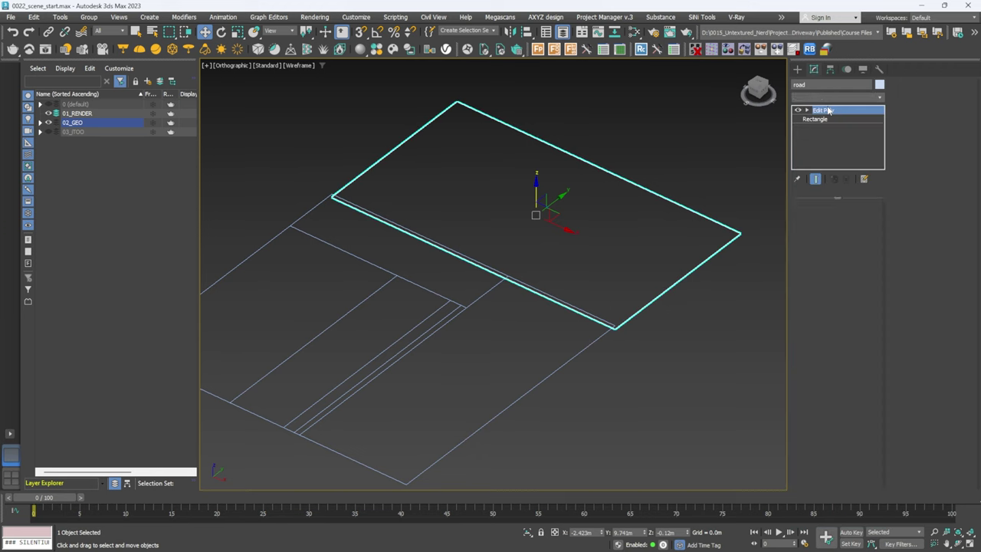
pyautogui.moveTo(448, 240); pyautogui.dragTo(456, 250, button='middle')
pyautogui.press('F3')
pyautogui.moveTo(584, 261)
pyautogui.keyDown('alt'); pyautogui.mouseDown(button='middle')
pyautogui.moveTo(570, 256)
pyautogui.moveTo(591, 254)
pyautogui.mouseUp(button='middle'); pyautogui.keyUp('alt')
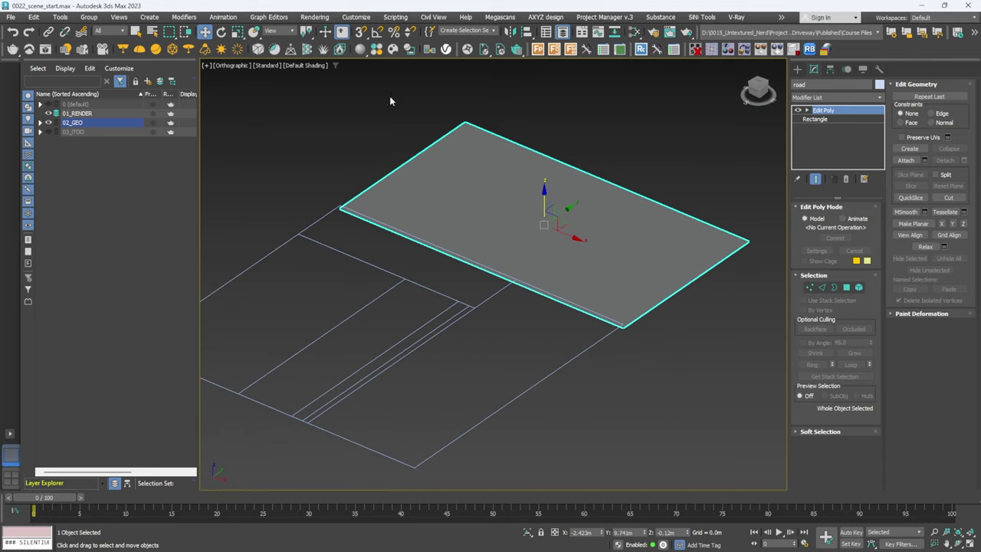
# - Apply the Asphalt_Craked_D01_200cm ground material from the V-Ray Material Library to the road
pyautogui.click(377, 49)
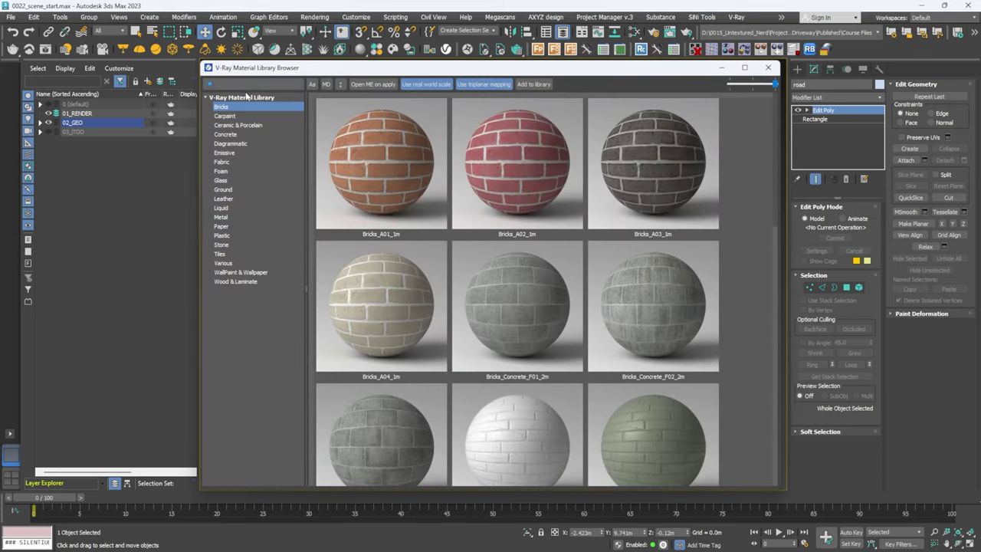
pyautogui.click(223, 189)
pyautogui.moveTo(511, 69); pyautogui.dragTo(309, 55)
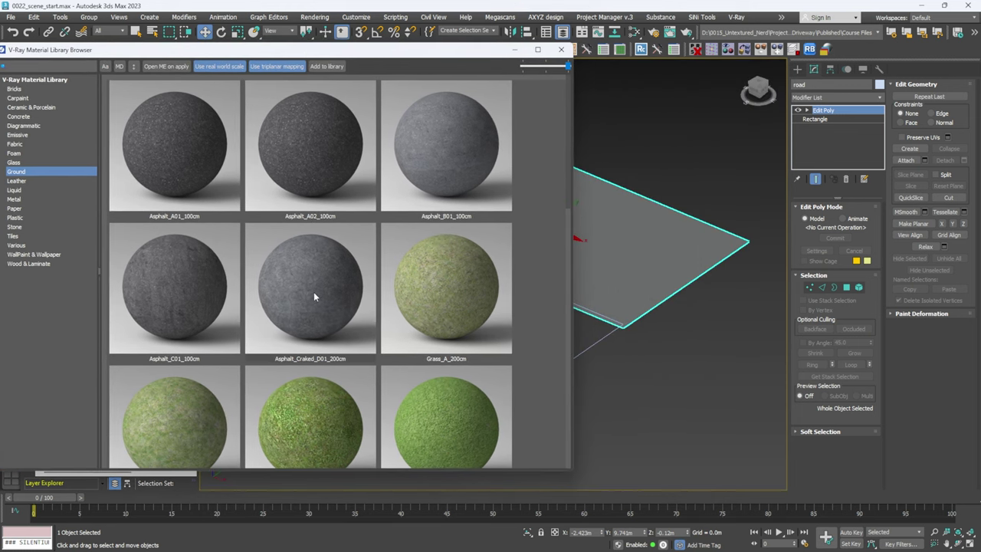
pyautogui.moveTo(314, 297); pyautogui.dragTo(365, 307)
pyautogui.moveTo(639, 258); pyautogui.dragTo(640, 259)
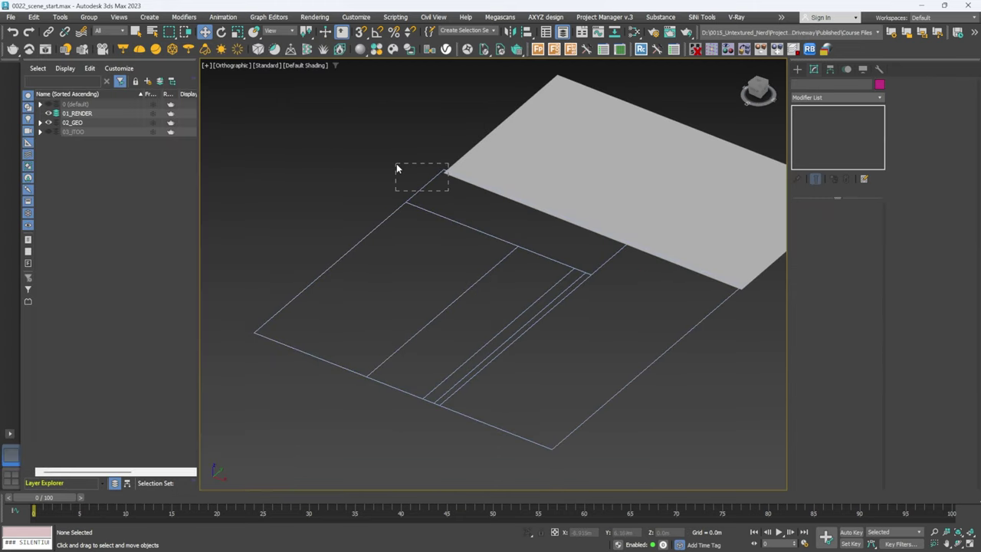
# - Add an Edit Poly modifier to the pathway spline running alongside the road
pyautogui.moveTo(396, 163); pyautogui.dragTo(397, 163)
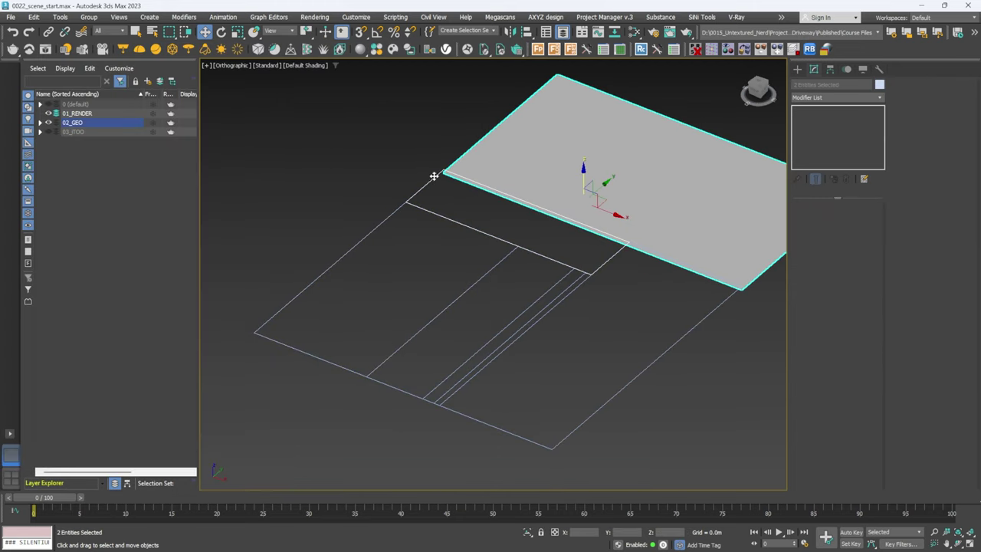
pyautogui.moveTo(430, 192); pyautogui.dragTo(409, 177)
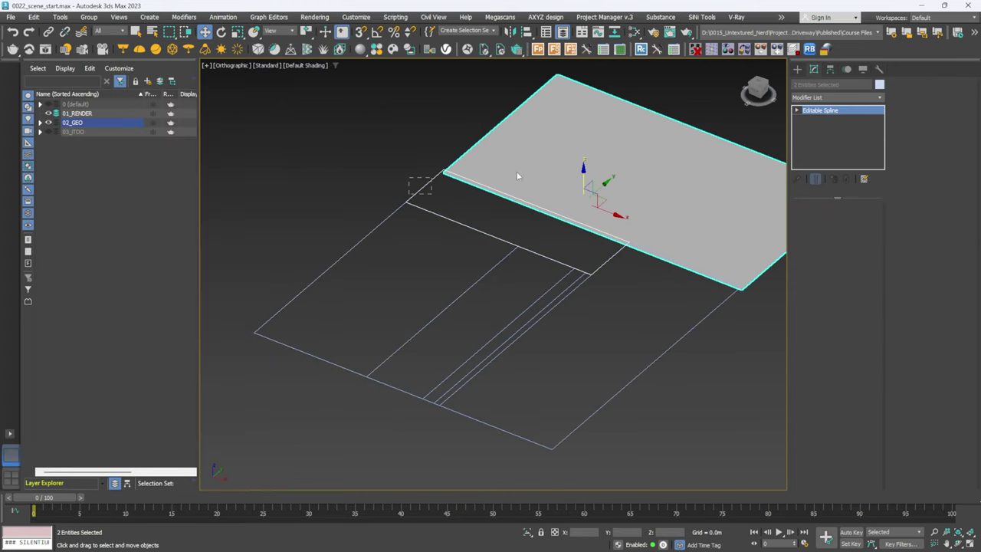
pyautogui.click(817, 98)
pyautogui.press('e')
pyautogui.press('e')
pyautogui.press('e')
pyautogui.press('e')
pyautogui.press('Return')
# - Copy the roadside pathway's Edit Poly modifier and paste it onto the pathway rectangle between the plots
pyautogui.keyDown('alt'); pyautogui.moveTo(402, 360); pyautogui.dragTo(527, 395, button='middle'); pyautogui.keyUp('alt')
pyautogui.rightClick(823, 111)
pyautogui.click(842, 150)
pyautogui.click(525, 416)
pyautogui.rightClick(818, 111)
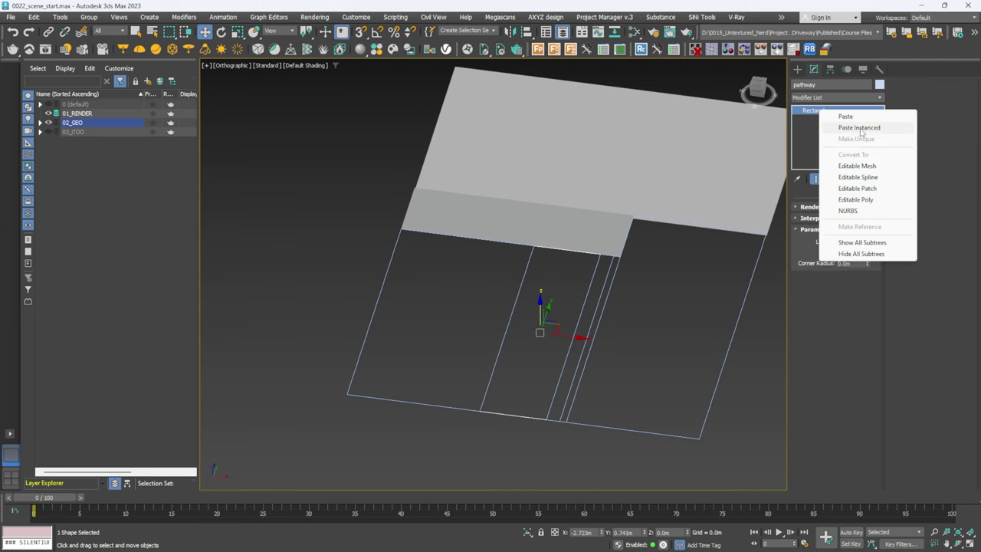
pyautogui.click(845, 115)
pyautogui.keyDown('alt'); pyautogui.moveTo(540, 306); pyautogui.dragTo(656, 301, button='middle'); pyautogui.keyUp('alt')
pyautogui.scroll(3, 657, 301)
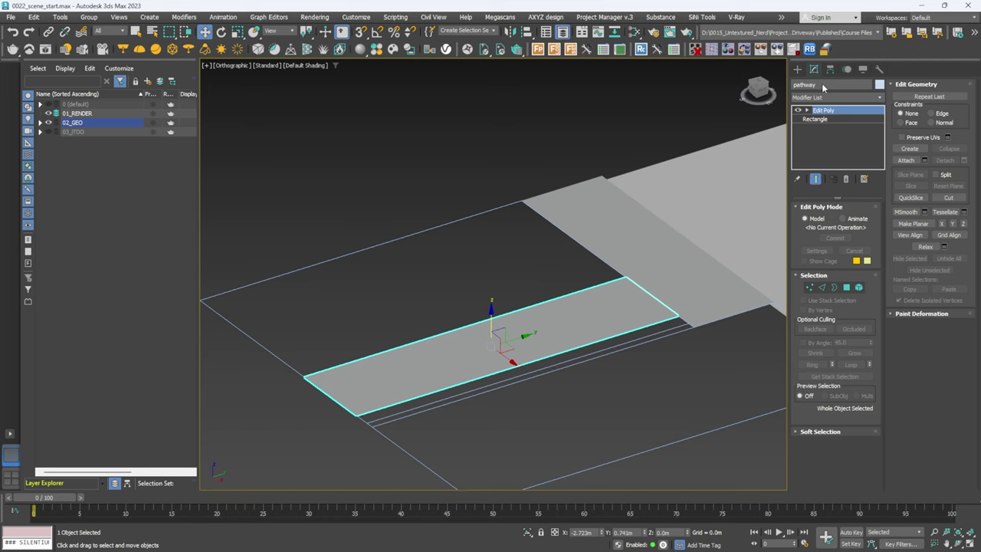
# - Load the VP_Pavement1_16 texture maps, from Albedo through Reflect, into Material Texture Loader
pyautogui.click(825, 49)
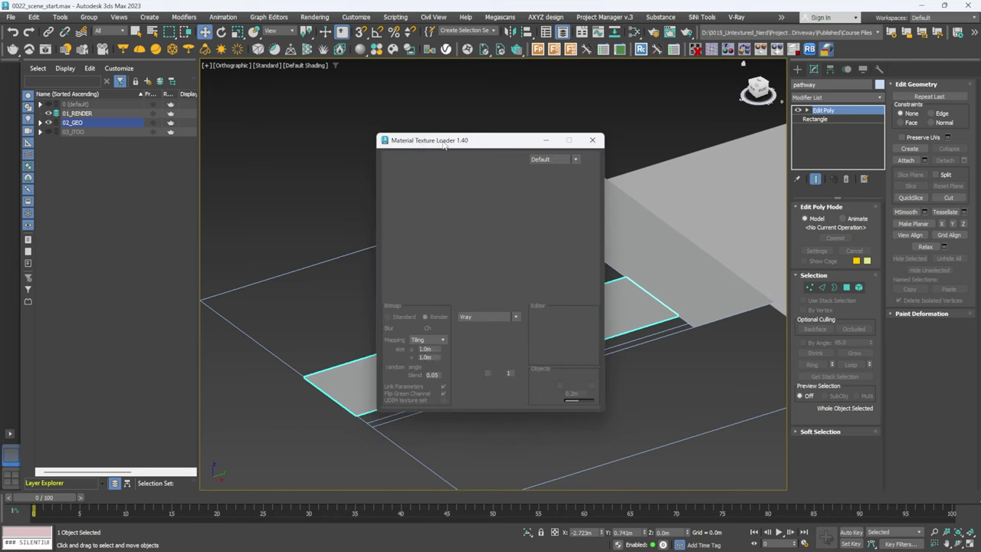
pyautogui.moveTo(443, 144); pyautogui.dragTo(383, 130)
pyautogui.click(340, 145)
pyautogui.click(655, 352)
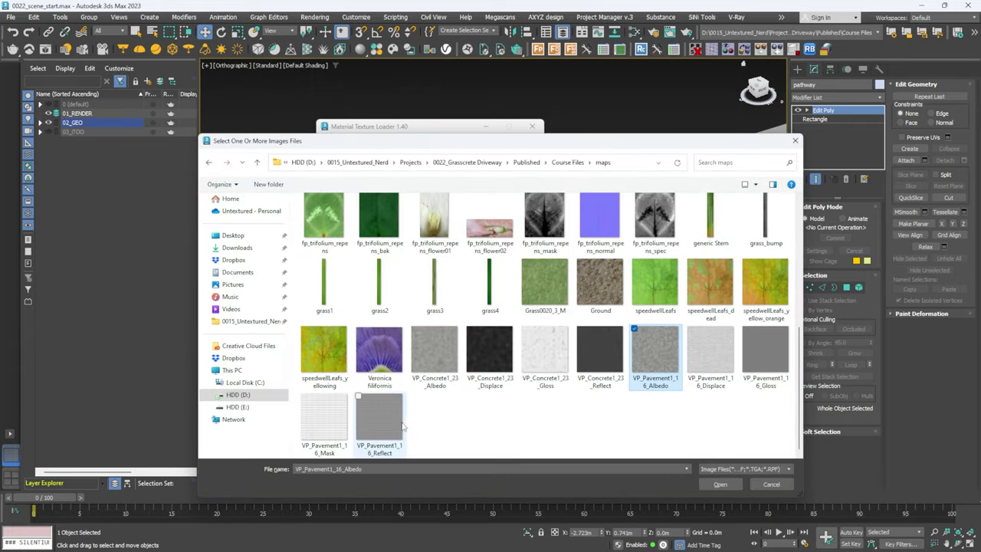
pyautogui.keyDown('shift'); pyautogui.click(379, 425); pyautogui.keyUp('shift')
pyautogui.click(720, 485)
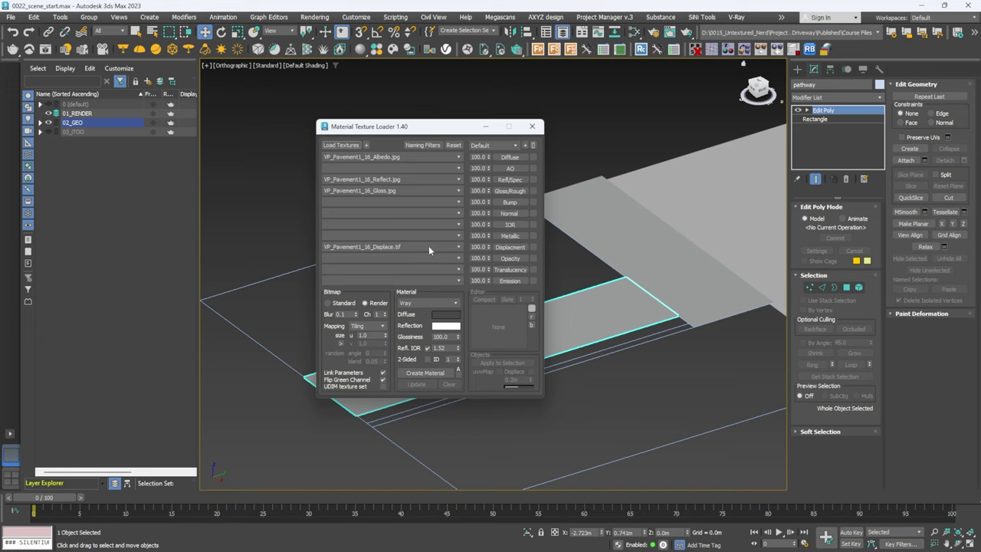
# - Set the texture mapping to Real-world with a 4 m size and create a V-Ray material named M_pavement
pyautogui.click(369, 327)
pyautogui.click(362, 341)
pyautogui.write('4')
pyautogui.press('Tab')
pyautogui.click(423, 372)
pyautogui.doubleClick(469, 276)
pyautogui.write('M_pavement')
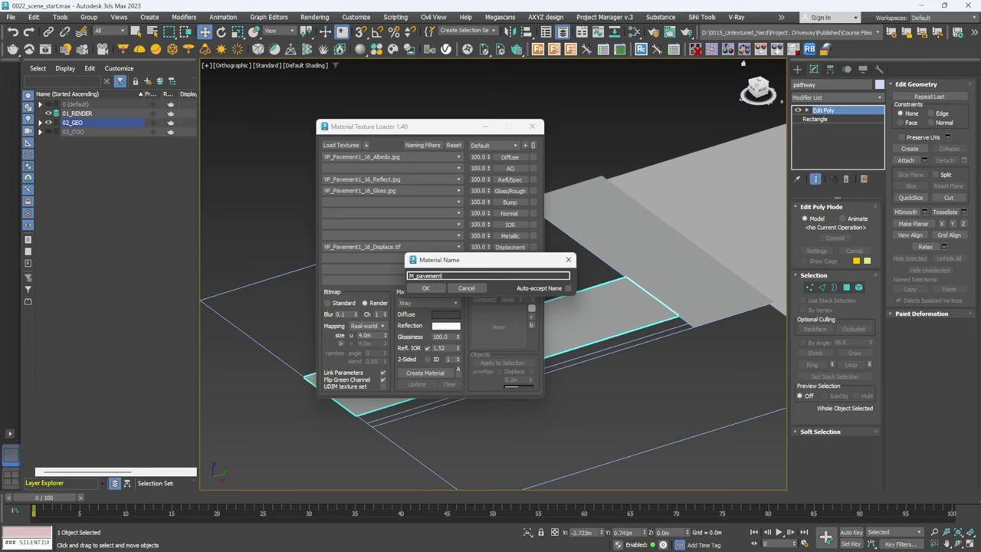
pyautogui.click(426, 288)
# - Apply M_pavement to both pathway pieces with UVW mapping and 0.03 m displacement, and close the texture loader
pyautogui.keyDown('ctrl'); pyautogui.click(643, 257); pyautogui.keyUp('ctrl')
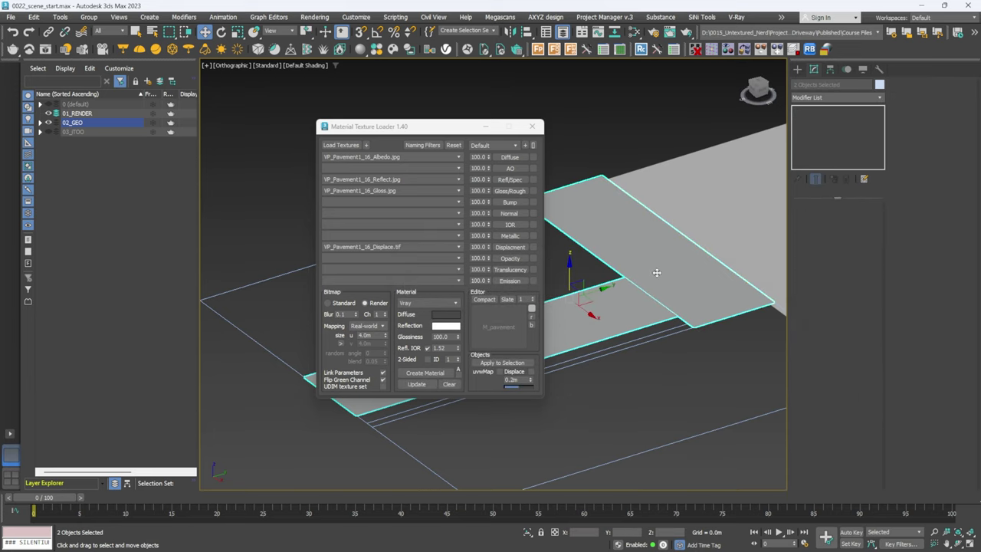
pyautogui.click(531, 372)
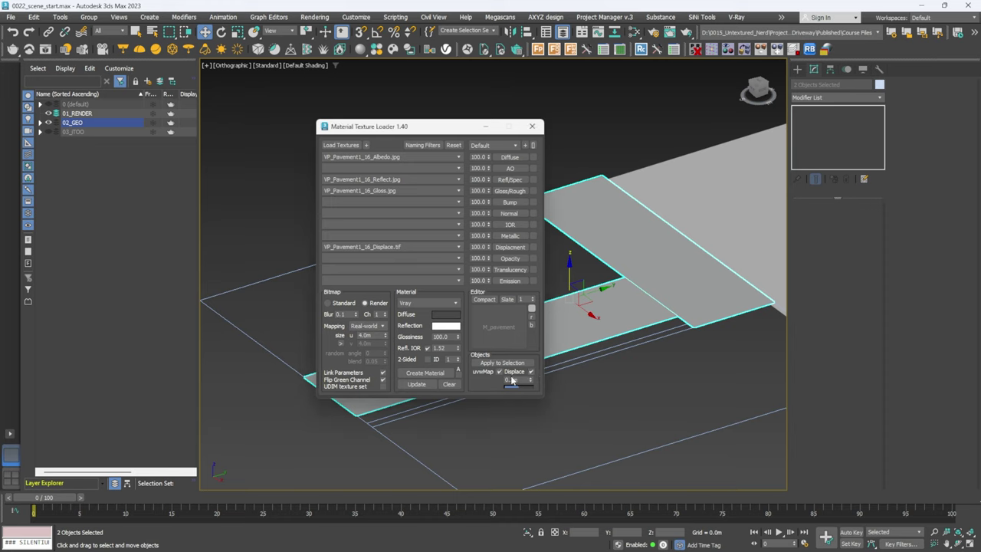
pyautogui.doubleClick(517, 380)
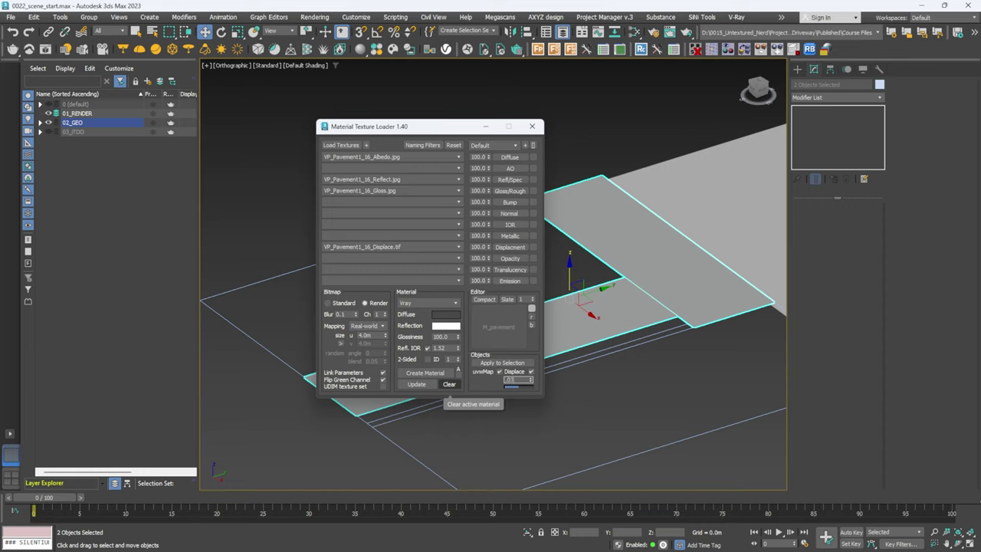
pyautogui.click(513, 363)
pyautogui.scroll(10, 642, 304)
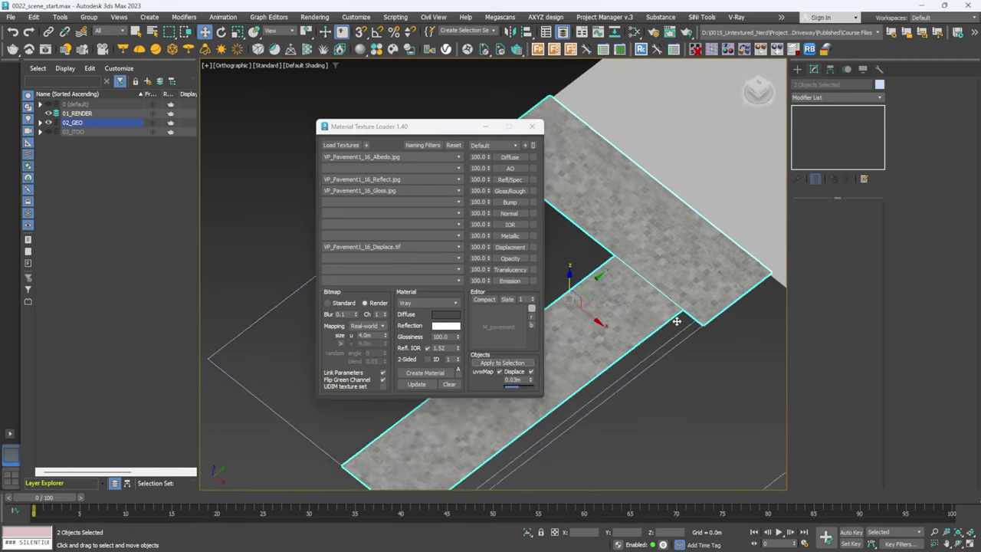
pyautogui.scroll(-8, 642, 303)
pyautogui.keyDown('alt'); pyautogui.moveTo(635, 319); pyautogui.dragTo(621, 336, button='middle'); pyautogui.keyUp('alt')
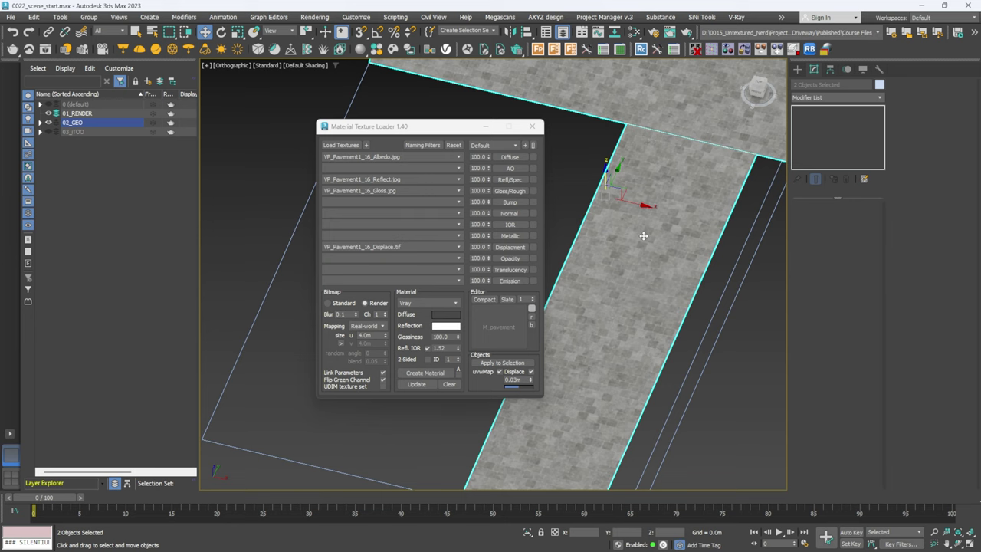
pyautogui.click(532, 126)
# - Open the Slate Material Editor and load the M_pavement material into it by sampling the pathway
pyautogui.moveTo(495, 274); pyautogui.dragTo(436, 260, button='middle')
pyautogui.scroll(2, 467, 279)
pyautogui.press('m')
pyautogui.scroll(-7, 259, 280)
pyautogui.moveTo(274, 292); pyautogui.dragTo(112, 131, button='middle')
pyautogui.click(136, 116)
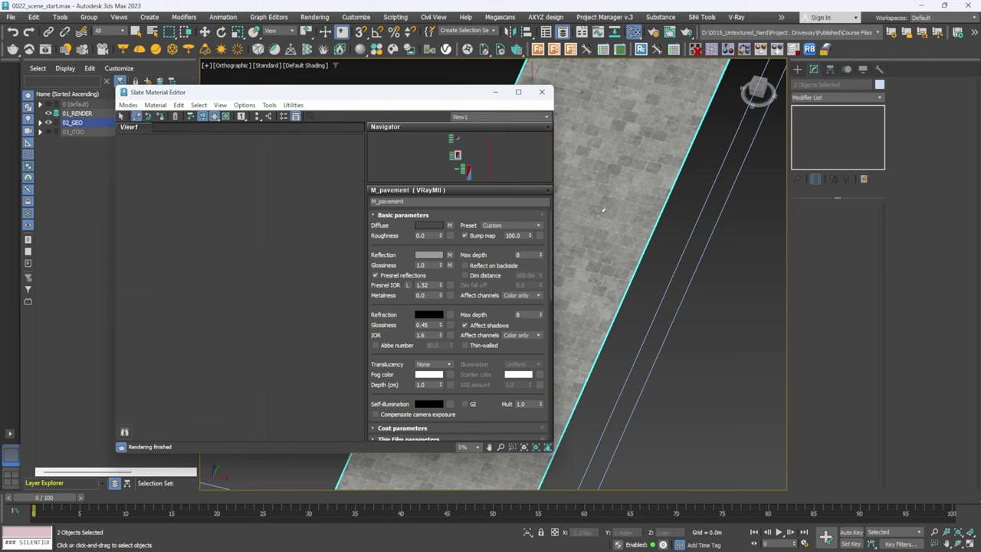
pyautogui.click(611, 236)
# - Set the W angle of M_pavement's diffuse bitmap to 90 degrees and check the paving direction
pyautogui.scroll(6, 194, 286)
pyautogui.moveTo(192, 286); pyautogui.dragTo(194, 286, button='middle')
pyautogui.scroll(1, 194, 285)
pyautogui.doubleClick(225, 205)
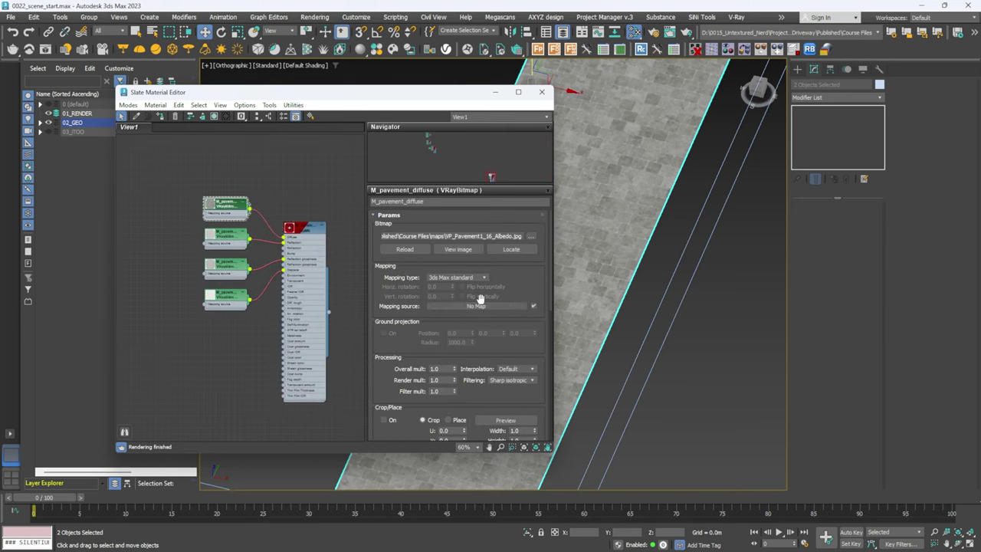
pyautogui.scroll(-5, 514, 323)
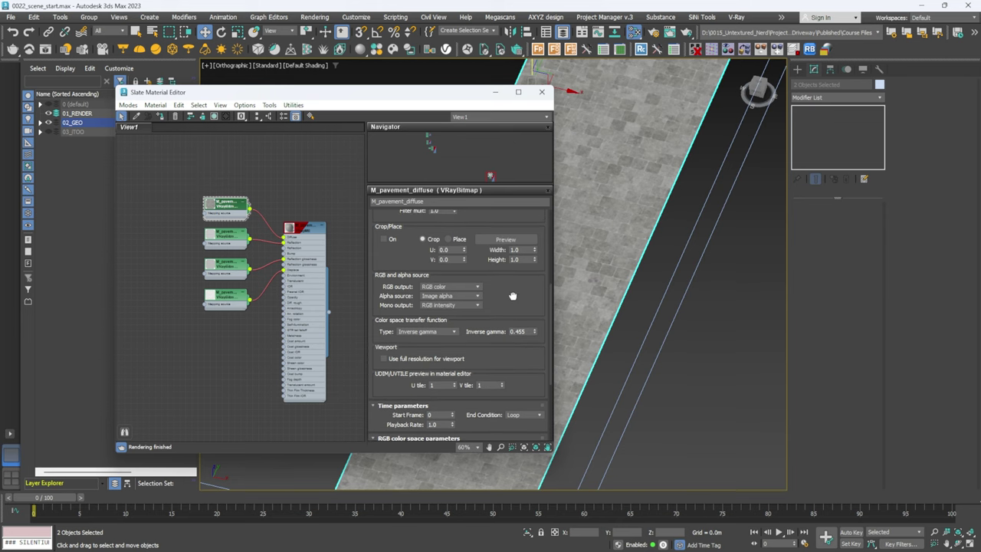
pyautogui.scroll(-3, 536, 307)
pyautogui.click(512, 392)
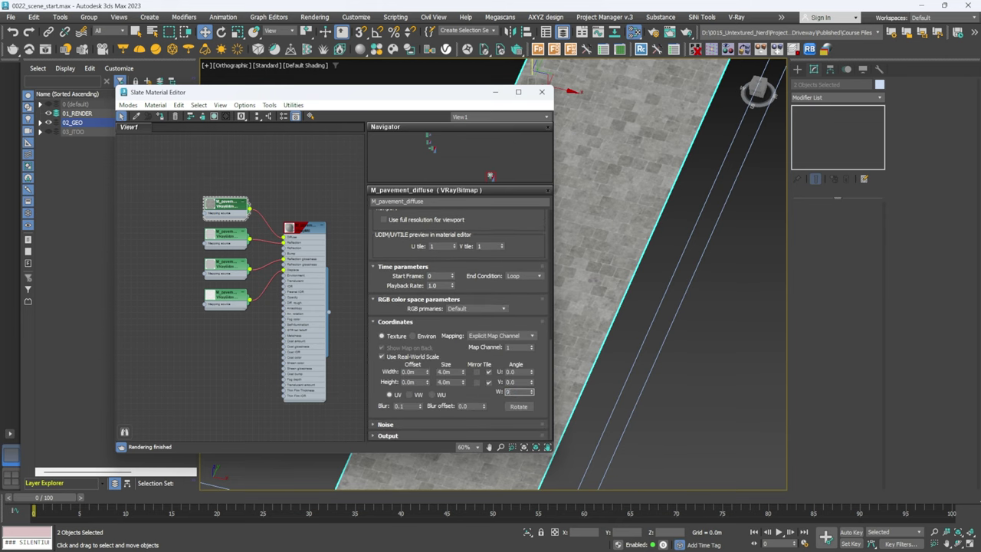
pyautogui.write('90')
pyautogui.press('Return')
pyautogui.moveTo(447, 93); pyautogui.dragTo(276, 94)
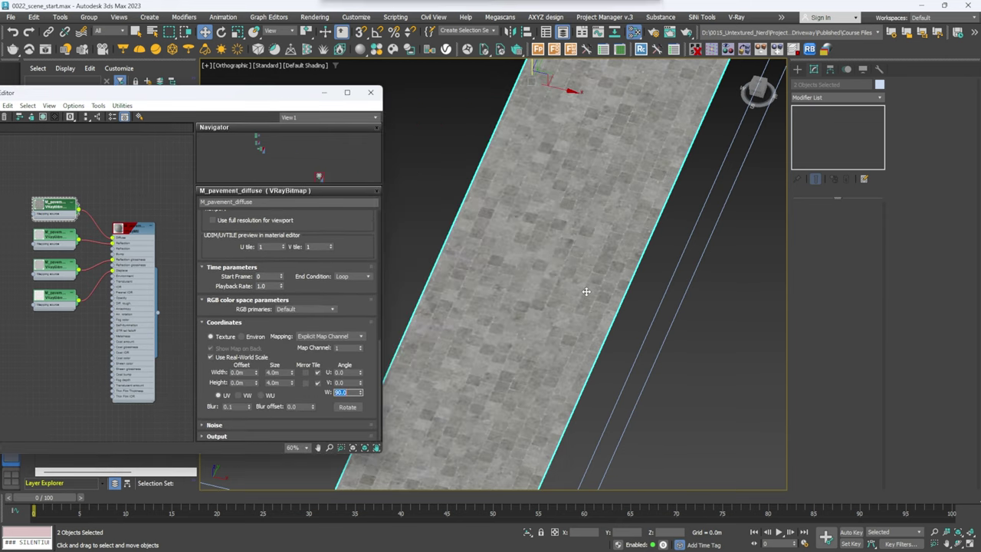
pyautogui.scroll(-3, 587, 292)
pyautogui.scroll(3, 560, 300)
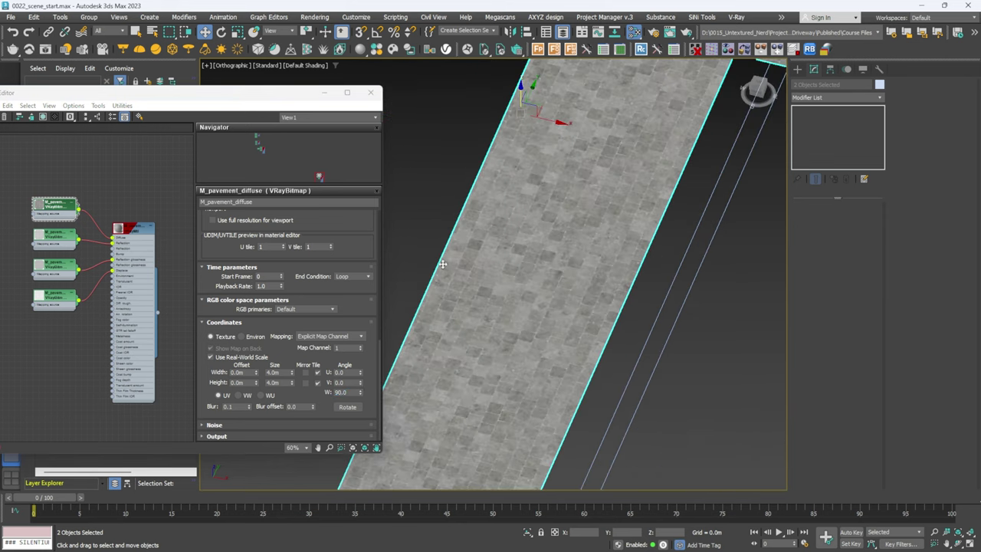
# - Set the diffuse bitmap's W angle back to 0
pyautogui.moveTo(350, 393); pyautogui.dragTo(266, 401)
pyautogui.write('0')
pyautogui.press('Return')
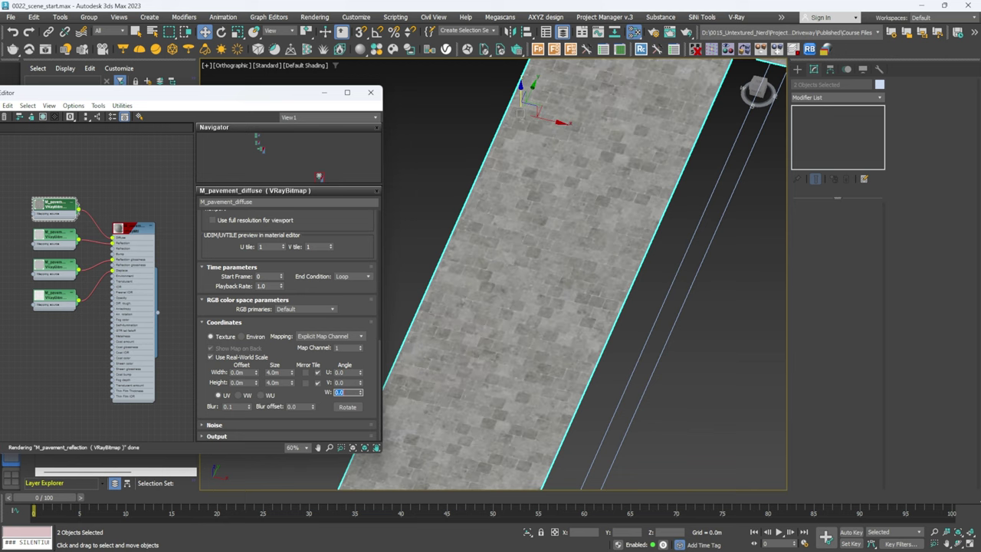
# - Rotate the UVW Map gizmo of the roadside pathway about 92 degrees around the Z axis
pyautogui.scroll(-2, 553, 245)
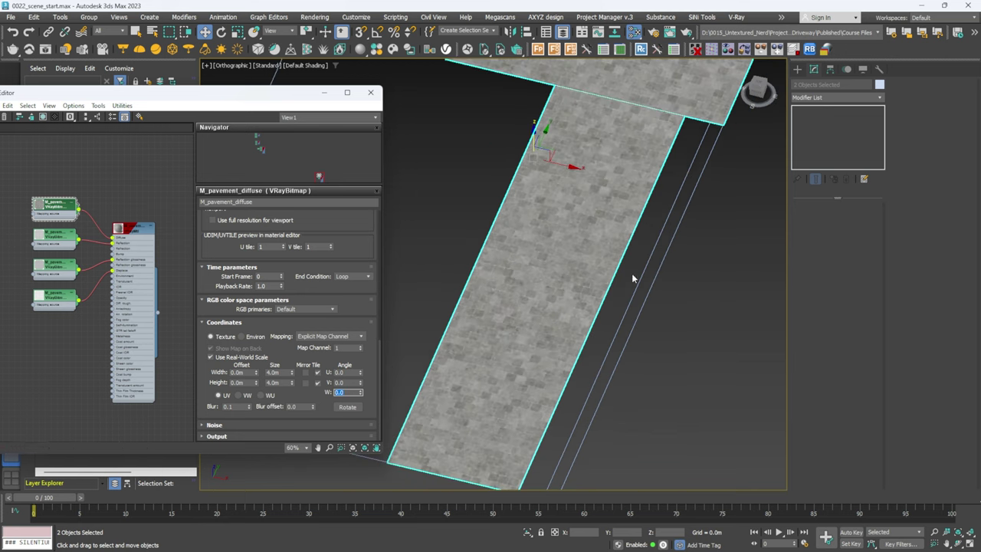
pyautogui.keyDown('alt'); pyautogui.moveTo(557, 240); pyautogui.dragTo(534, 348, button='middle'); pyautogui.keyUp('alt')
pyautogui.scroll(3, 524, 237)
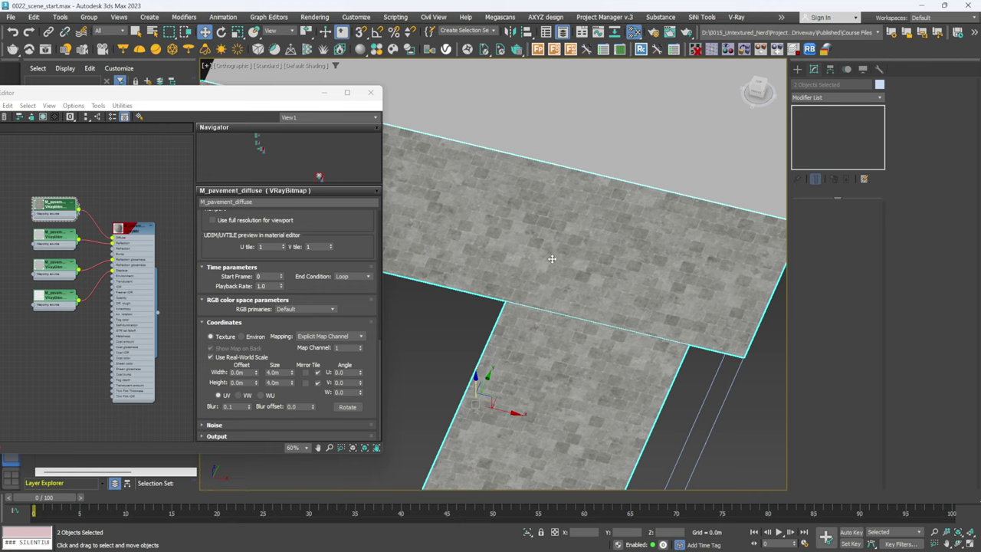
pyautogui.scroll(-1, 551, 259)
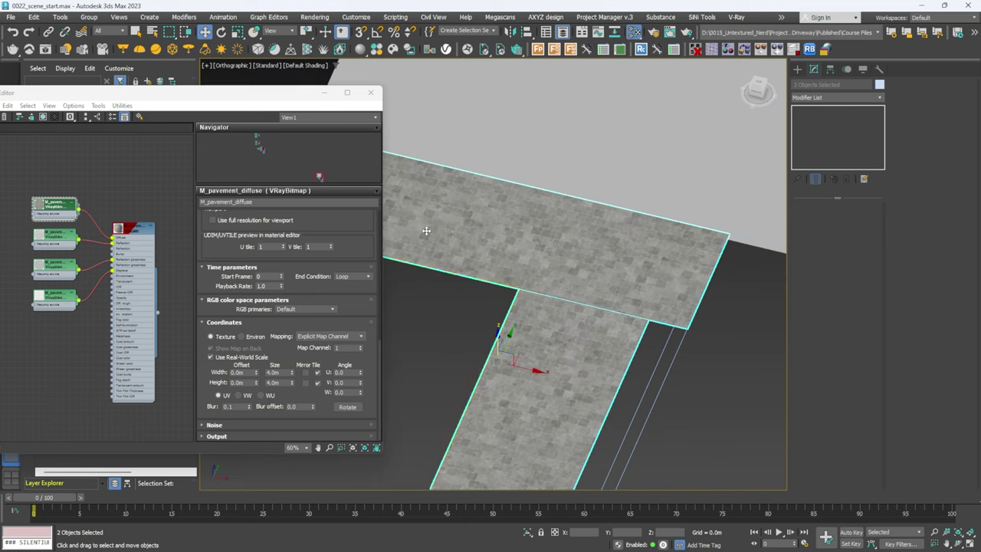
pyautogui.moveTo(531, 250); pyautogui.dragTo(595, 247, button='middle')
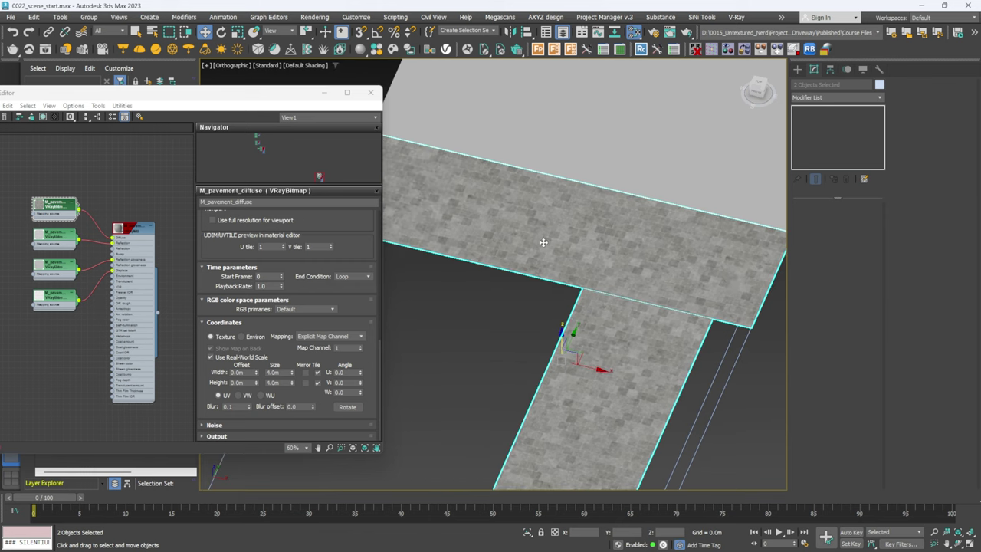
pyautogui.click(590, 245)
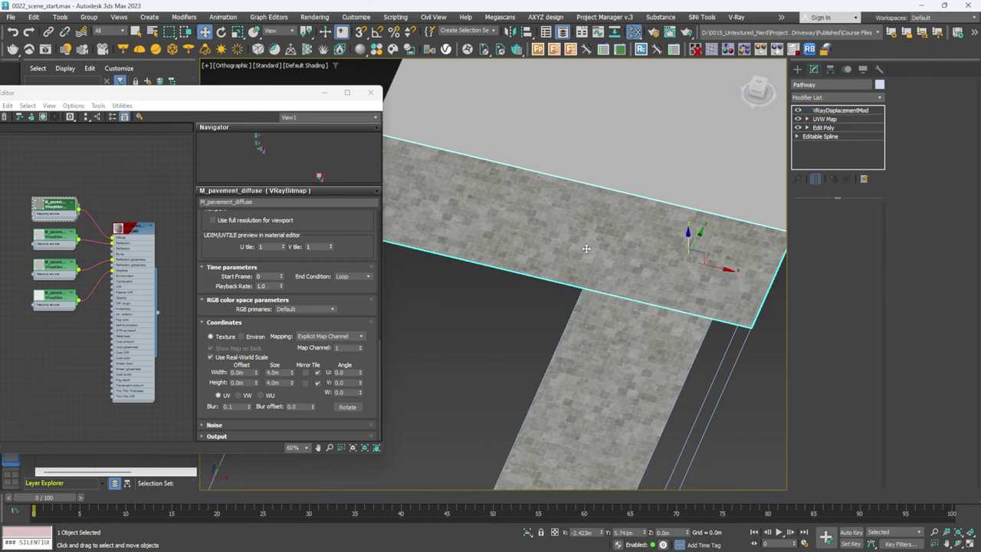
pyautogui.click(817, 120)
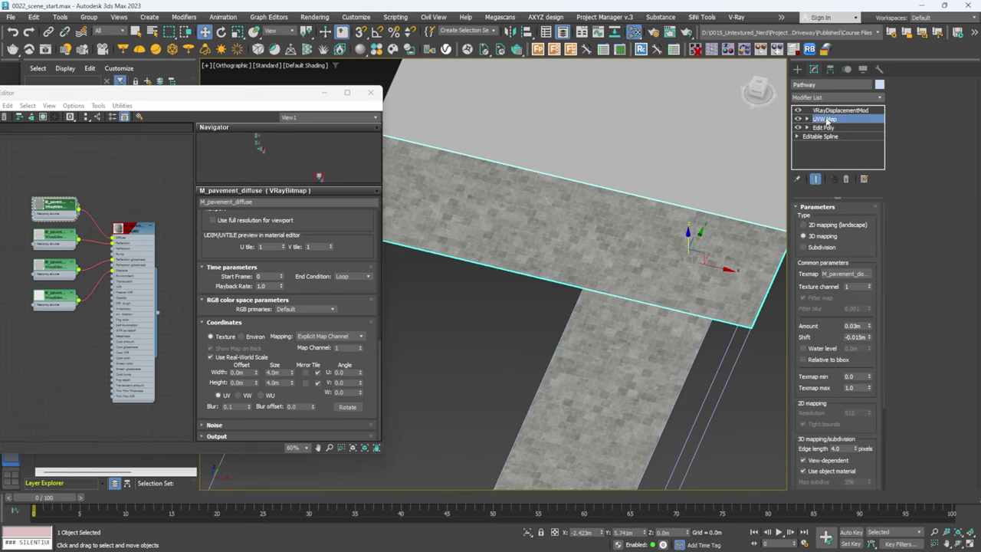
pyautogui.click(806, 118)
pyautogui.click(824, 127)
pyautogui.press('e')
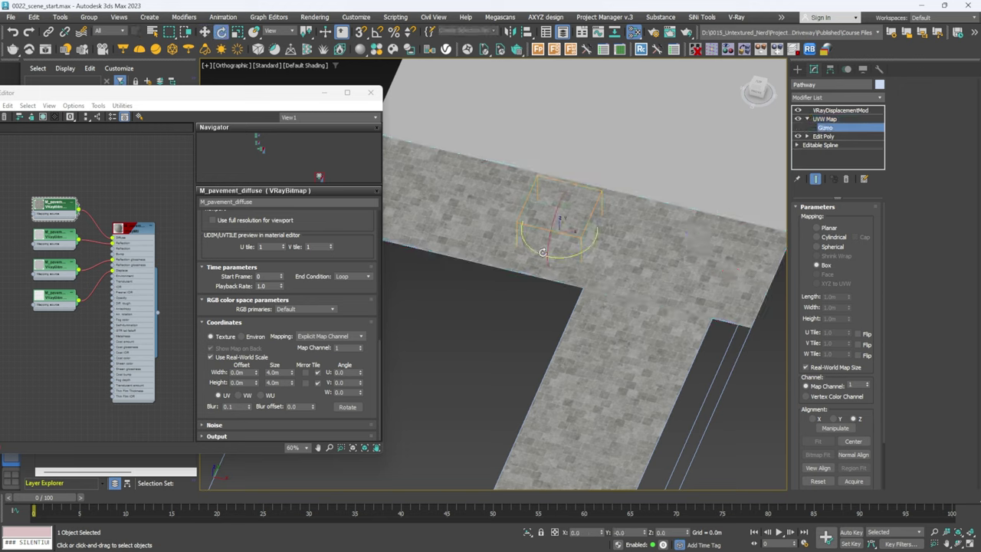
pyautogui.moveTo(543, 252); pyautogui.dragTo(648, 223)
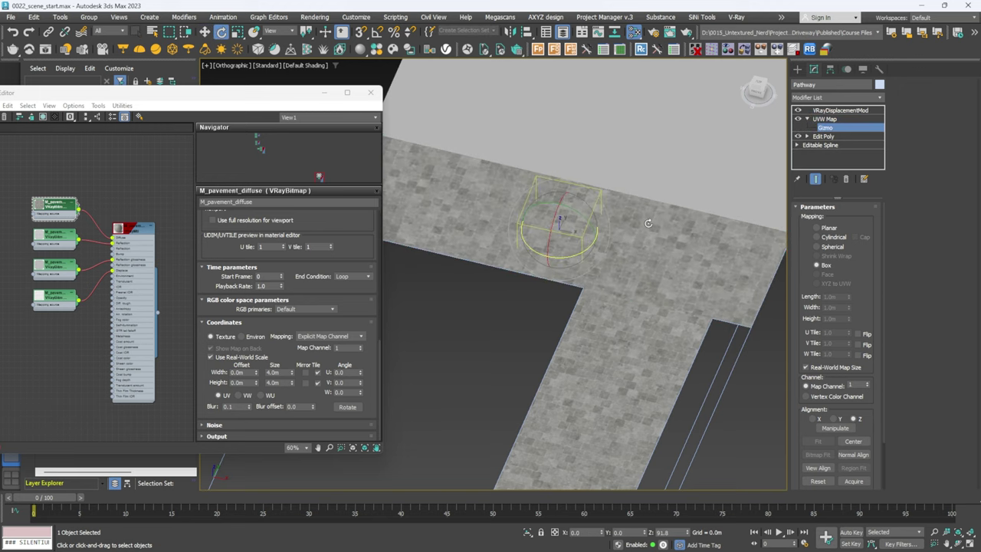
# - Undo the freehand gizmo rotation, turn on angle snap and rotate the pathway's UVW Map gizmo around the Z axis in snapped increments
pyautogui.hotkey('ctrl', 'z')
pyautogui.press('a')
pyautogui.moveTo(571, 254); pyautogui.dragTo(615, 238)
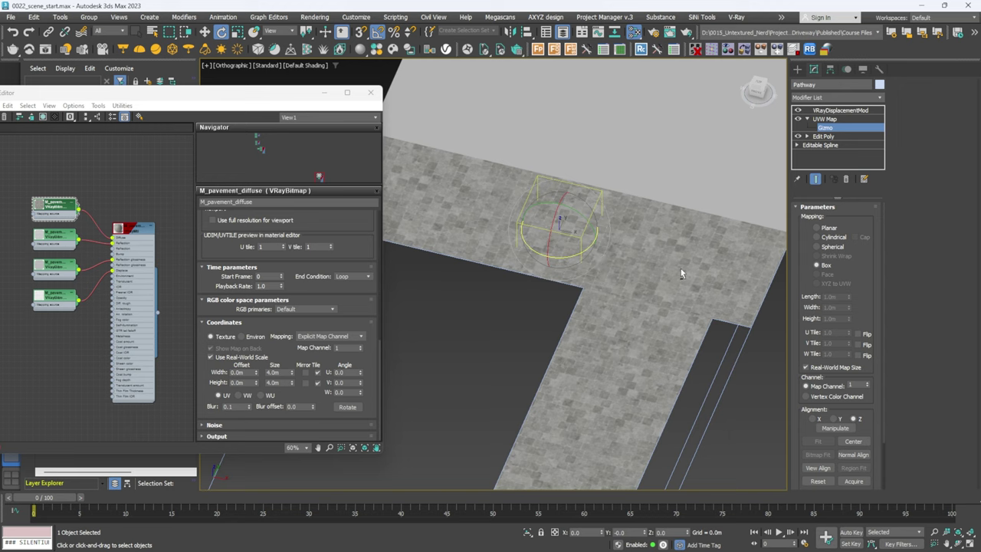
pyautogui.keyDown('alt'); pyautogui.moveTo(678, 268); pyautogui.dragTo(540, 326, button='middle'); pyautogui.keyUp('alt')
pyautogui.scroll(3, 539, 327)
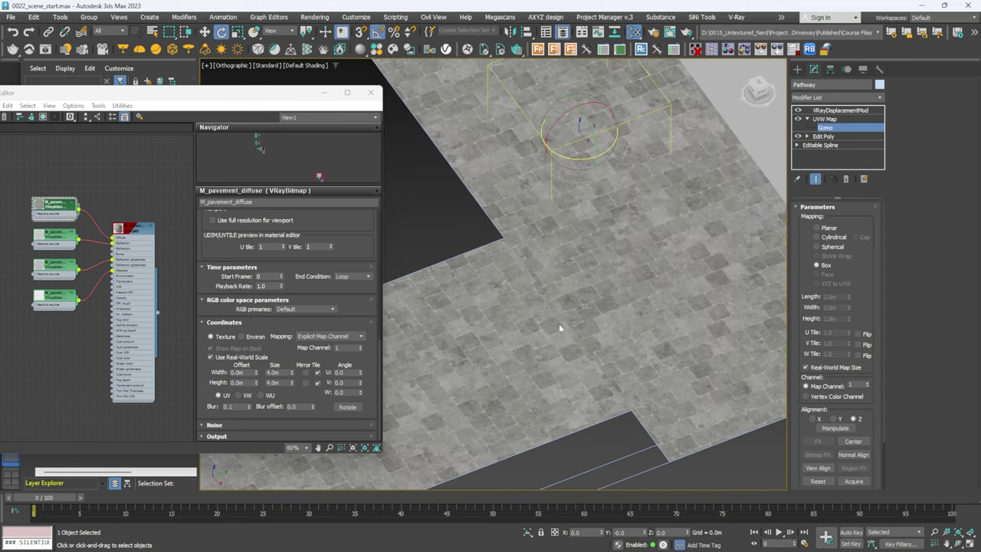
pyautogui.scroll(3, 580, 352)
pyautogui.scroll(-3, 569, 354)
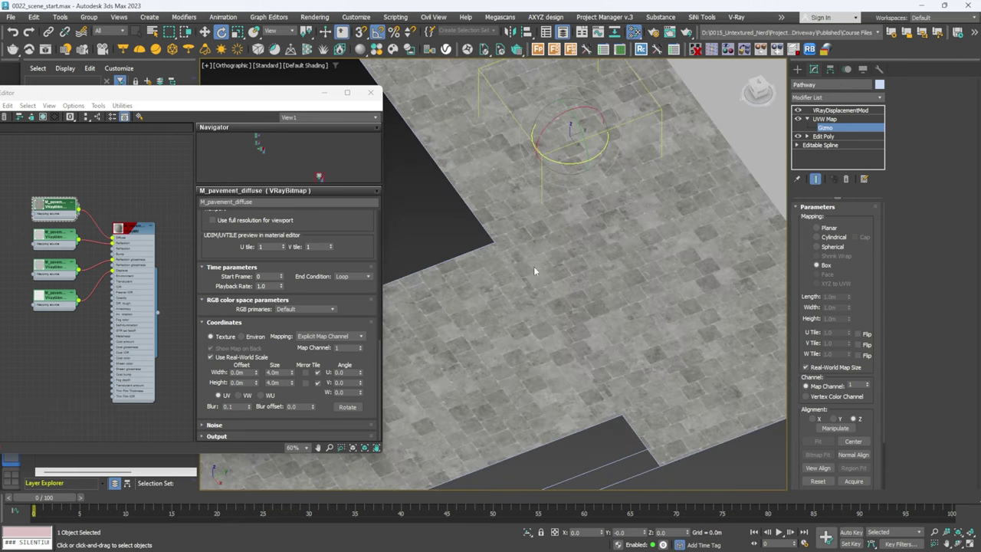
pyautogui.moveTo(501, 141); pyautogui.dragTo(573, 279, button='middle')
pyautogui.scroll(-3, 572, 280)
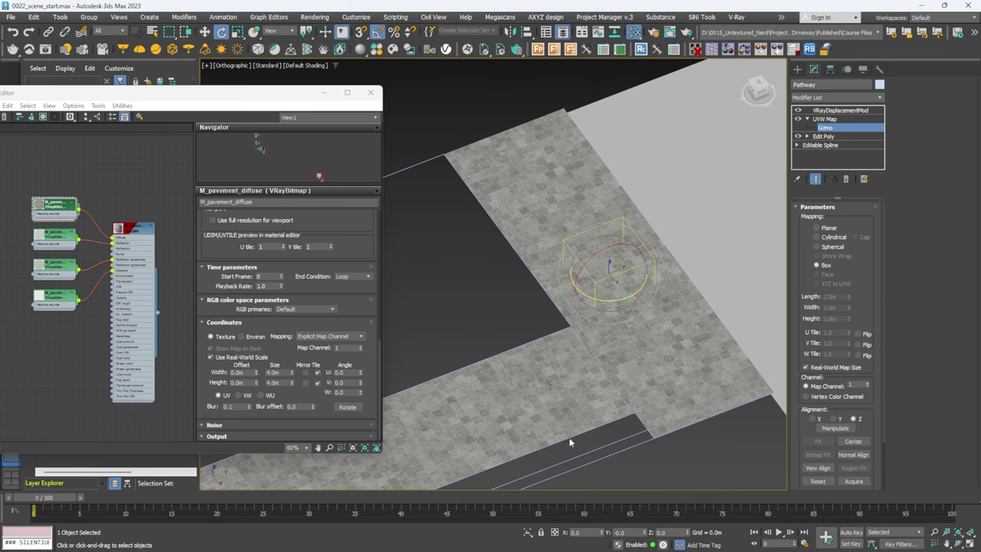
# - Select the narrow concrete strip at the far side of the planter gap and add an Edit Poly modifier to it
pyautogui.scroll(3, 578, 400)
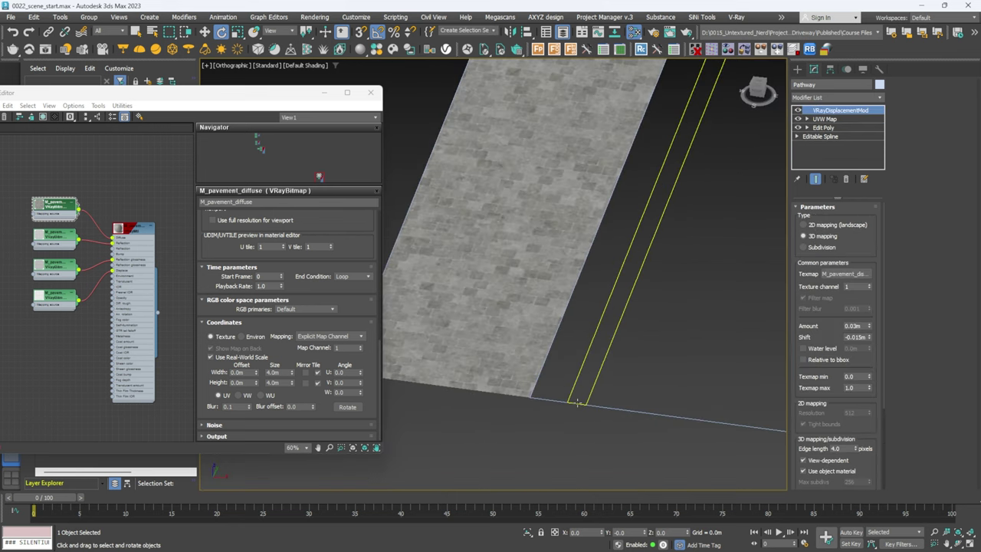
pyautogui.click(578, 400)
pyautogui.click(816, 111)
pyautogui.click(848, 95)
pyautogui.write('edit poly')
pyautogui.press('Return')
pyautogui.moveTo(714, 72); pyautogui.dragTo(711, 107, button='middle')
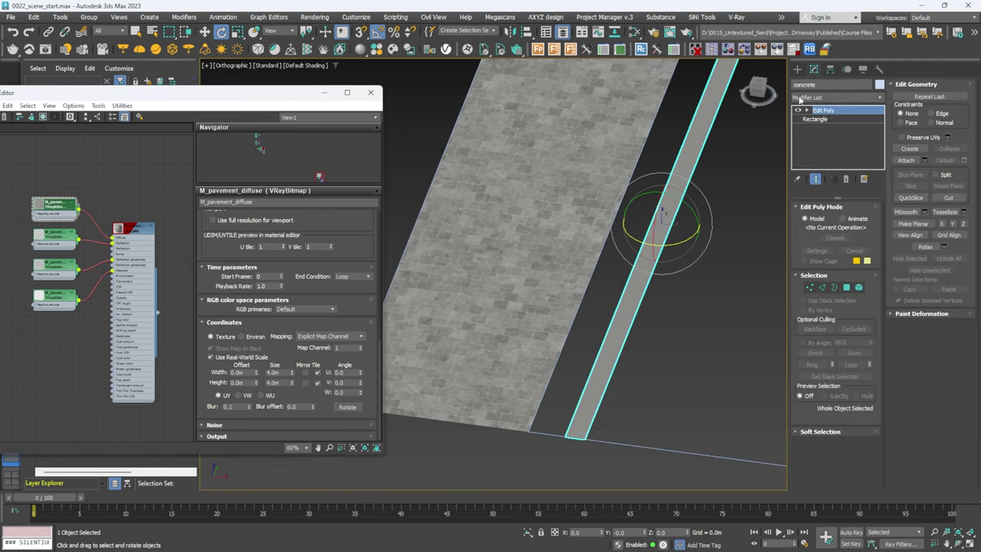
# - Load the VP_Concrete1_23 Albedo, Displace, Gloss and Reflect maps into the Material Texture Loader
pyautogui.press('m')
pyautogui.click(826, 50)
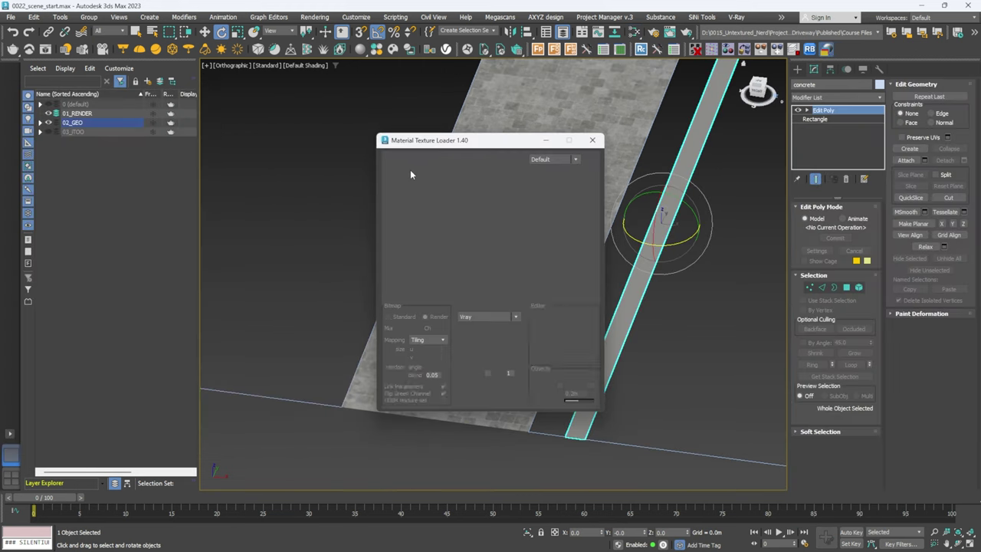
pyautogui.click(402, 161)
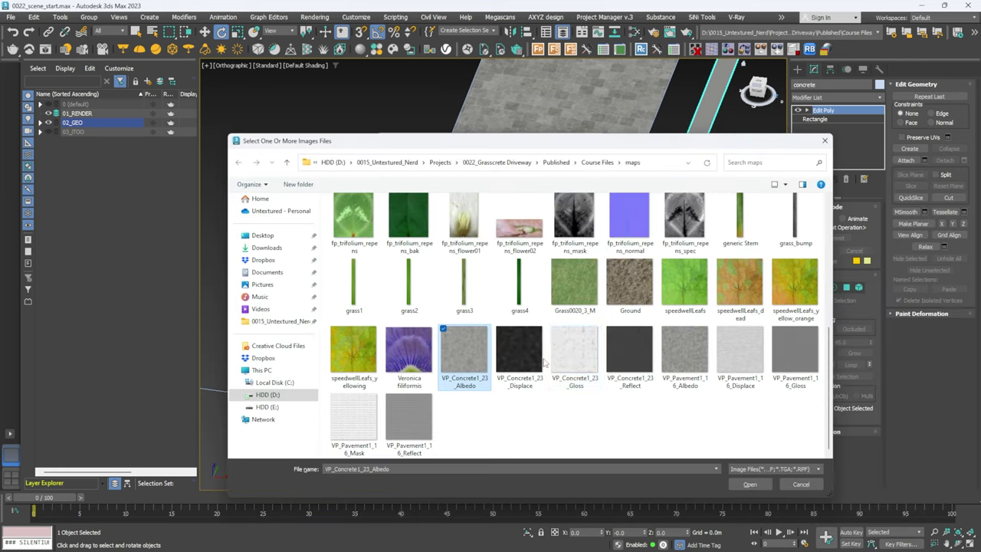
pyautogui.keyDown('shift'); pyautogui.click(621, 356); pyautogui.keyUp('shift')
pyautogui.click(751, 484)
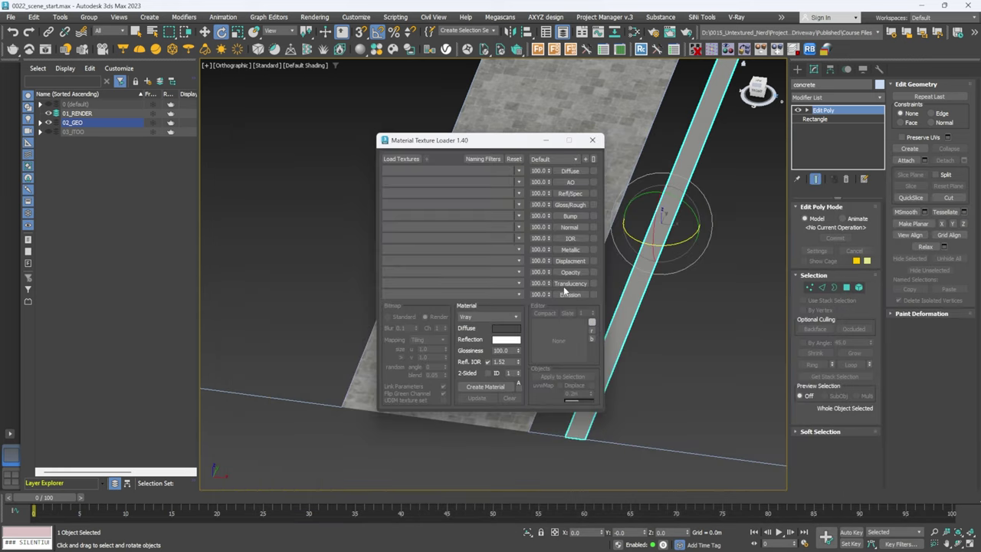
# - Switch the concrete bitmaps to real-world mapping with a size of 4 m
pyautogui.click(427, 339)
pyautogui.click(433, 356)
pyautogui.doubleClick(426, 348)
pyautogui.write('4')
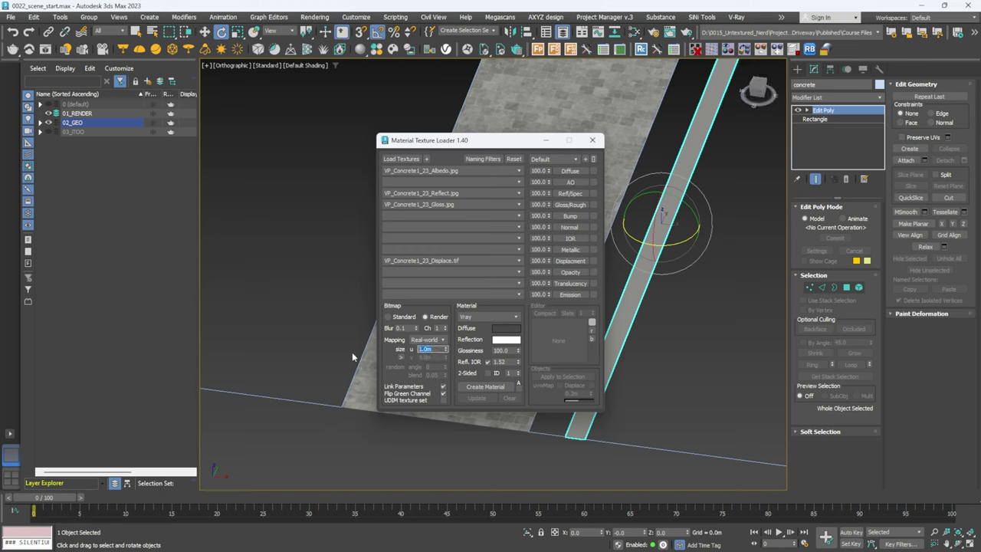
# - Create the V-Ray material M_concrete and apply it to the selected strip with UVW Map and displacement modifiers included
pyautogui.click(485, 386)
pyautogui.write('M')
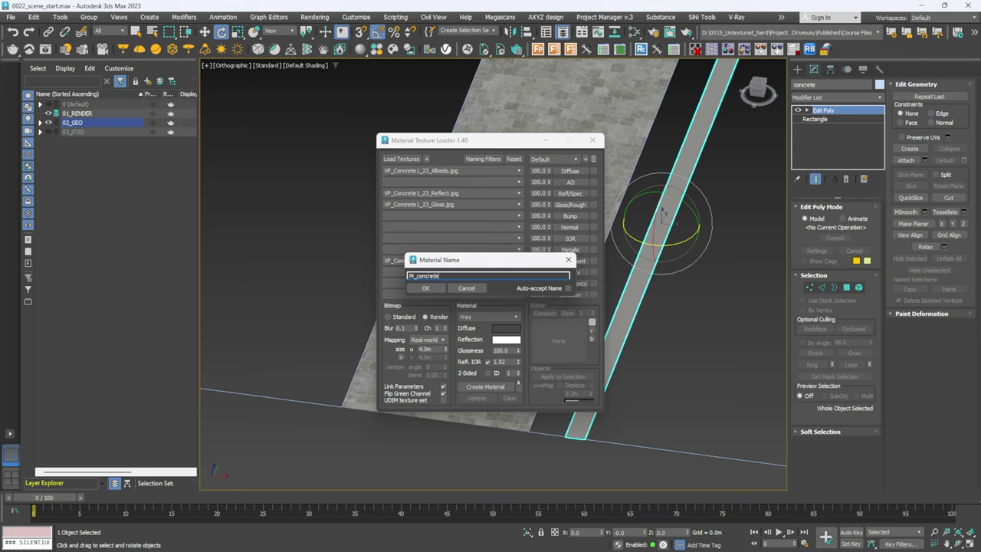
pyautogui.write('_concrete')
pyautogui.click(425, 287)
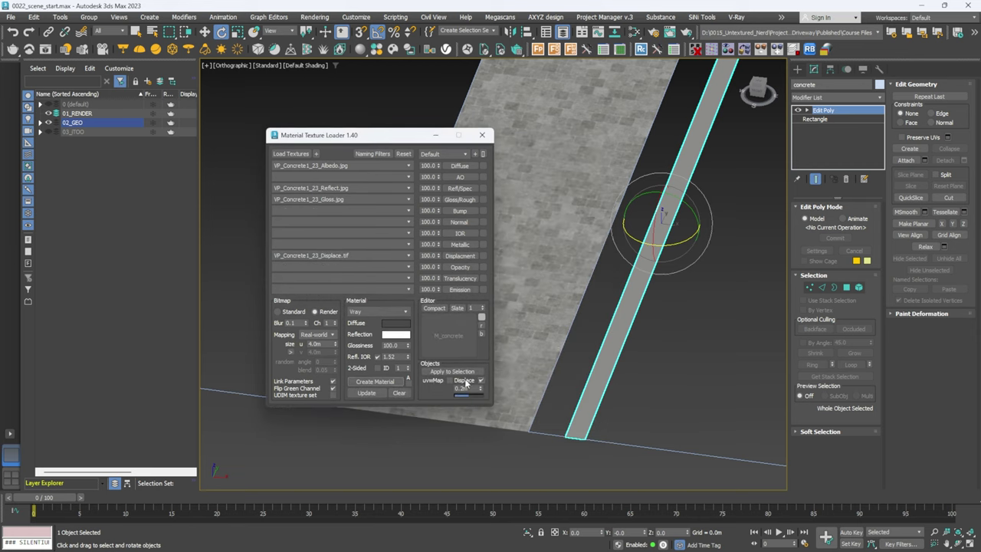
pyautogui.click(449, 381)
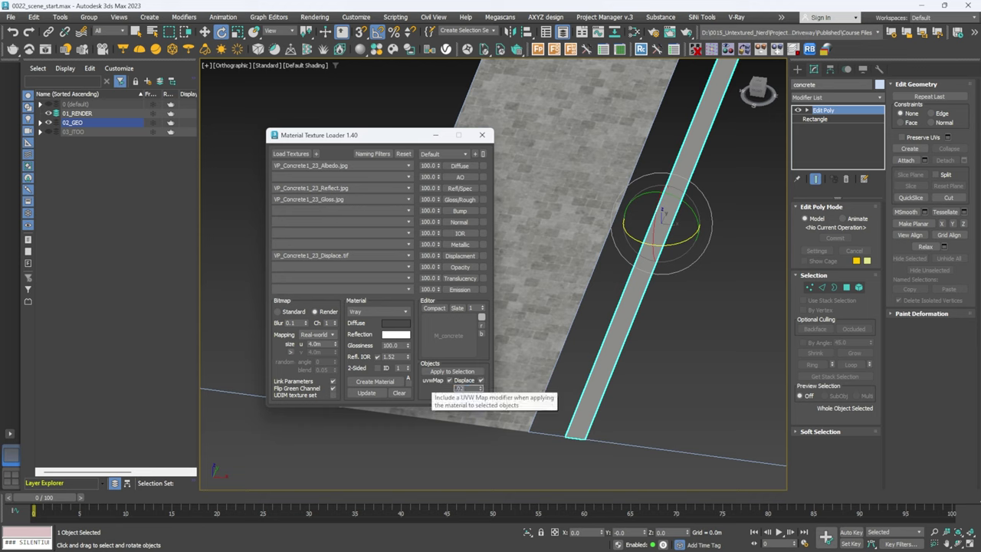
pyautogui.click(448, 370)
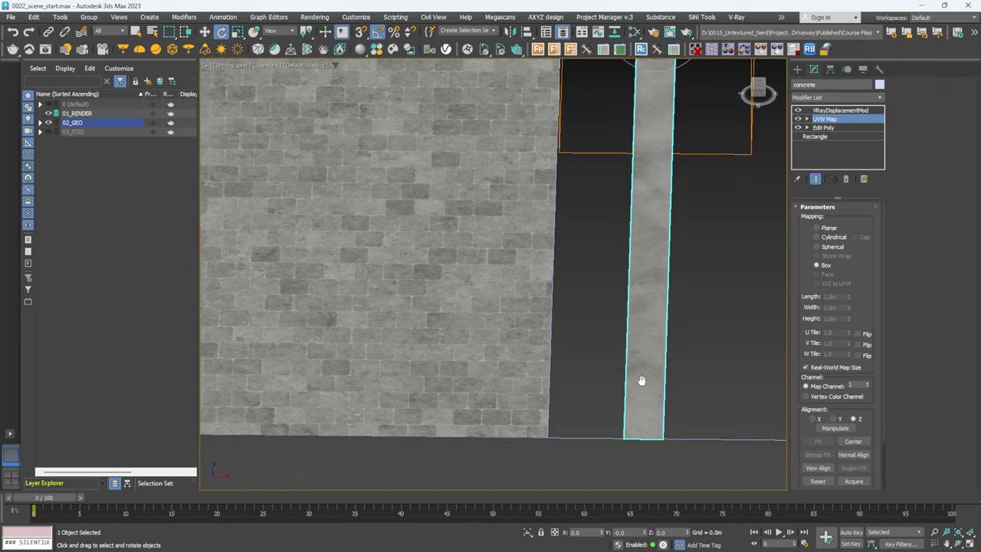
# - Select the planterBox rectangle between the paving and the concrete strip and add a Shell modifier to it
pyautogui.moveTo(642, 380); pyautogui.dragTo(553, 337, button='middle')
pyautogui.click(547, 337)
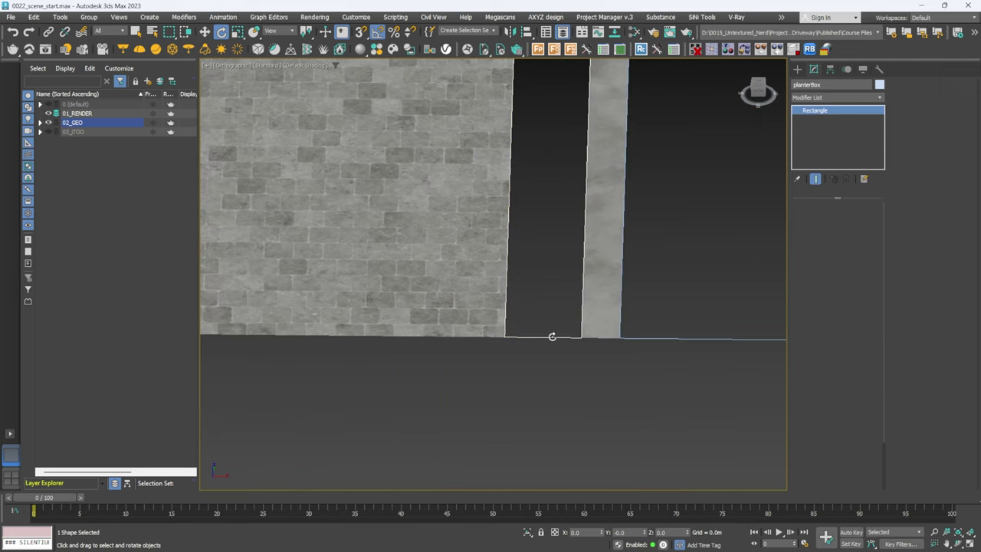
pyautogui.click(833, 100)
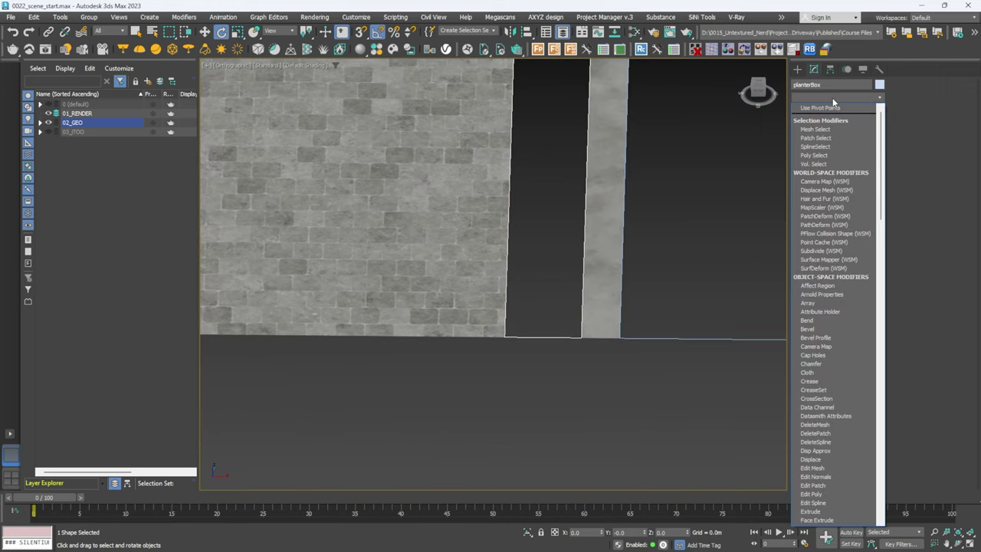
pyautogui.write('sh')
pyautogui.press('Return')
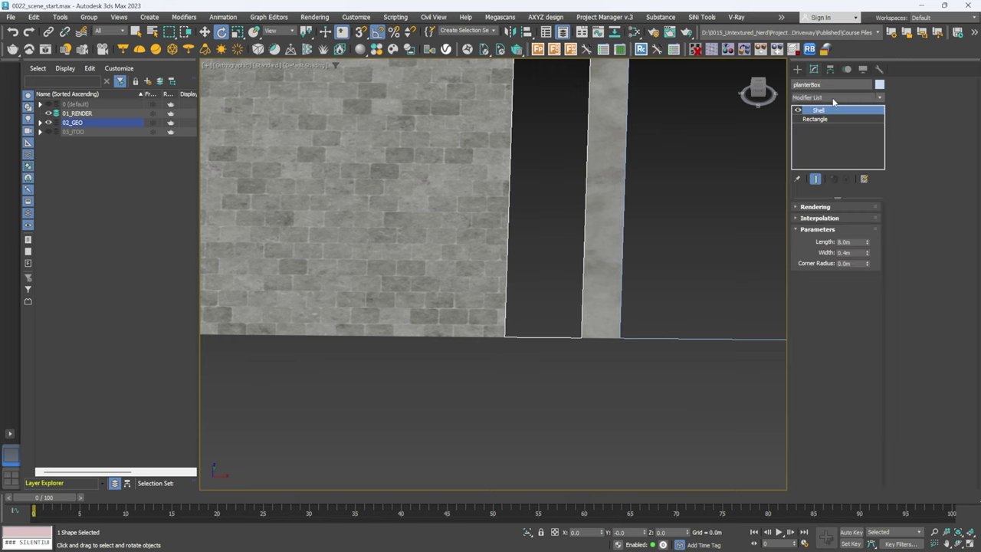
# - Set the planter box Shell's outer amount to 0 and its inner amount to 0.4 m
pyautogui.keyDown('alt'); pyautogui.moveTo(643, 187); pyautogui.dragTo(613, 184, button='middle'); pyautogui.keyUp('alt')
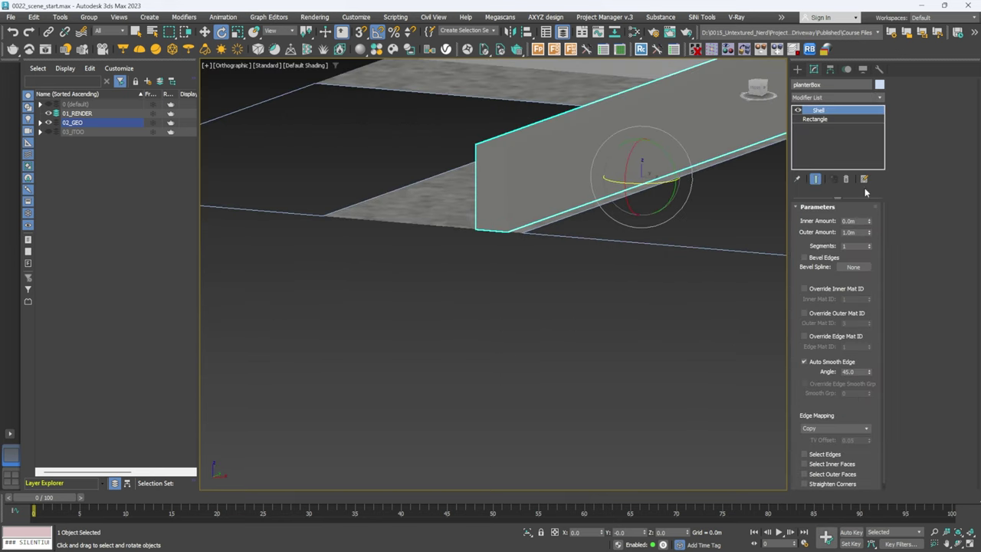
pyautogui.doubleClick(862, 231)
pyautogui.write('0')
pyautogui.press('Return')
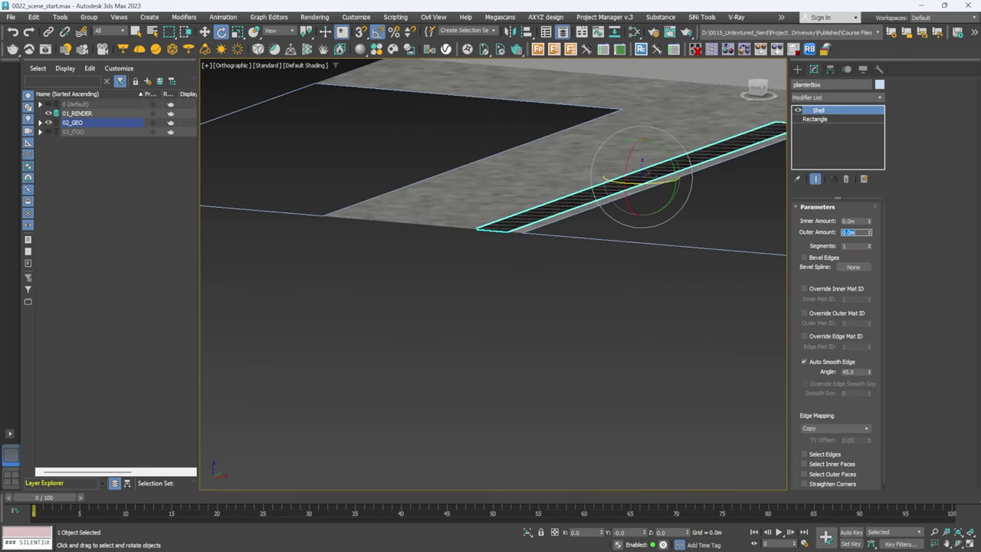
pyautogui.doubleClick(862, 220)
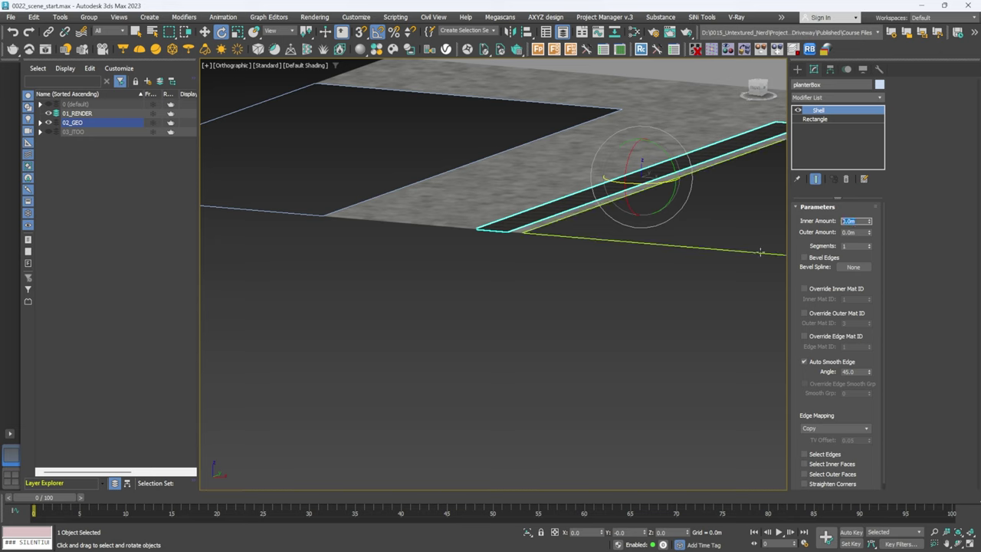
pyautogui.write('0.4')
pyautogui.press('Return')
# - Add an Edit Poly modifier above the planter box's Shell and show edged faces in the viewport
pyautogui.keyDown('alt'); pyautogui.moveTo(637, 288); pyautogui.dragTo(655, 319, button='middle'); pyautogui.keyUp('alt')
pyautogui.moveTo(654, 319); pyautogui.dragTo(626, 297, button='middle')
pyautogui.click(827, 99)
pyautogui.press('e')
pyautogui.press('e')
pyautogui.press('e')
pyautogui.press('e')
pyautogui.press('Return')
pyautogui.moveTo(615, 207); pyautogui.dragTo(613, 229, button='middle')
pyautogui.press('F4')
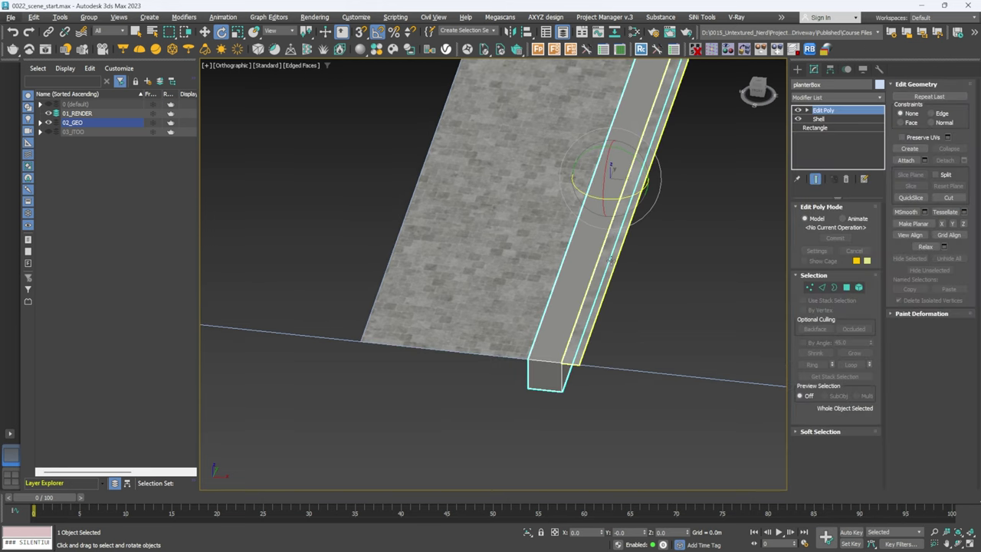
# - Isolate the planter box and inset its top polygon by 0.05 m
pyautogui.hotkey('alt', 'q')
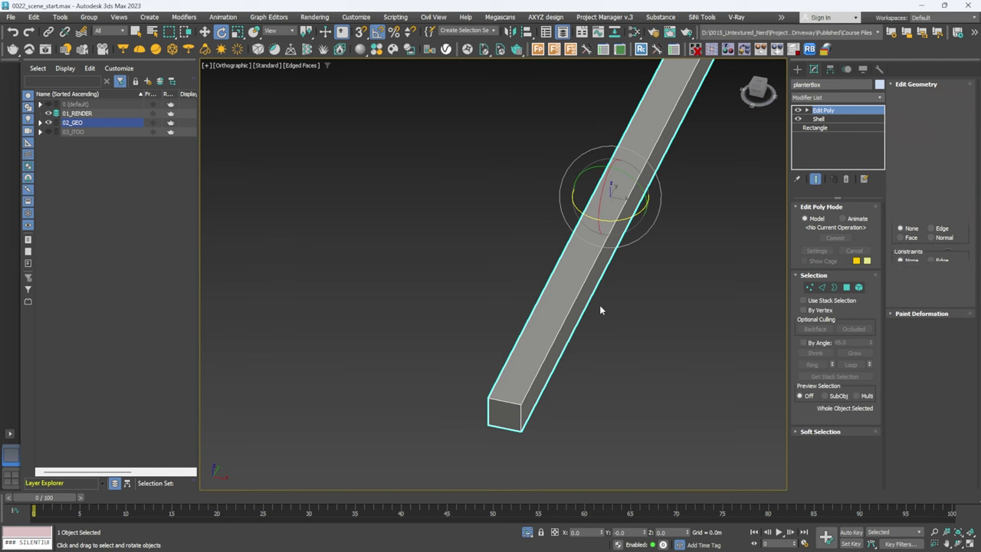
pyautogui.press('4')
pyautogui.click(601, 264)
pyautogui.scroll(1, 704, 252)
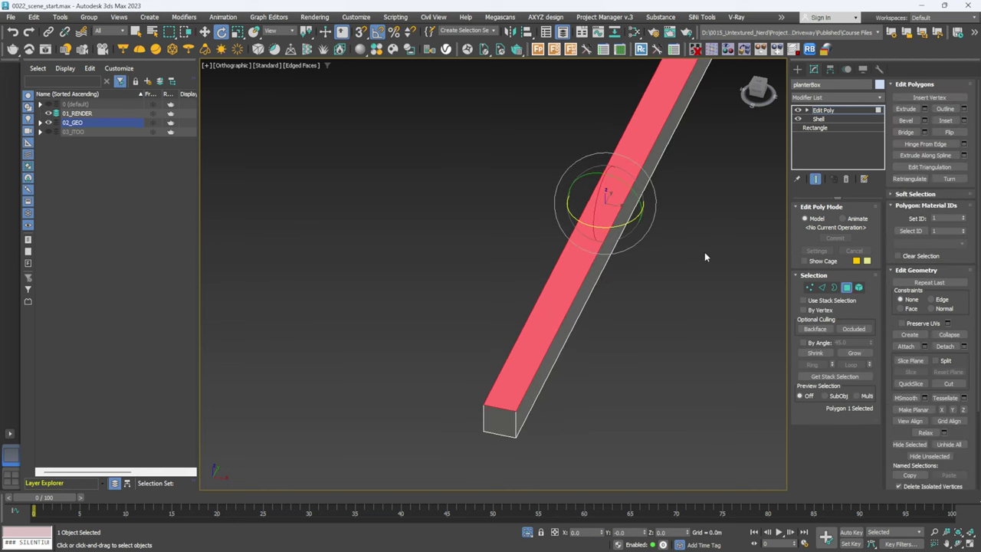
pyautogui.click(948, 121)
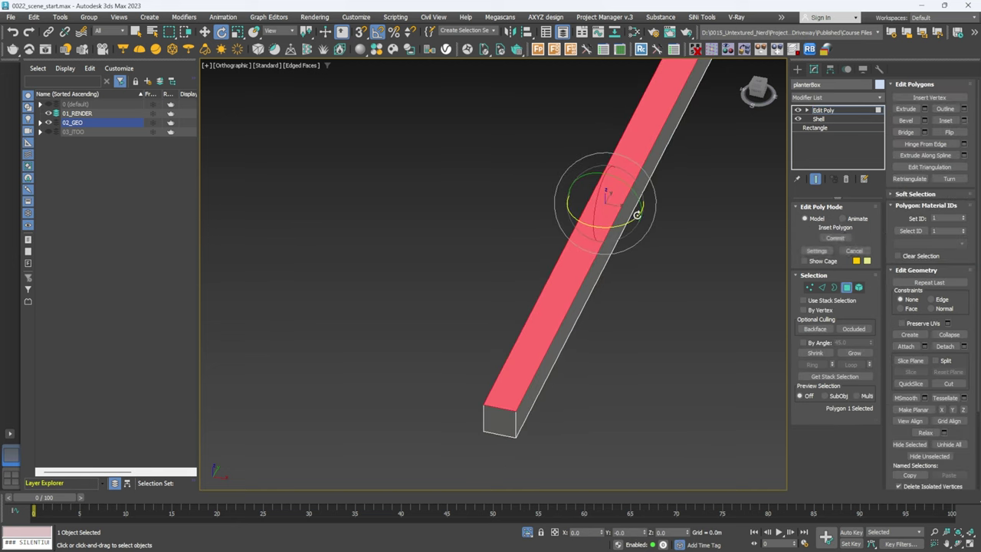
pyautogui.moveTo(500, 295); pyautogui.dragTo(499, 293)
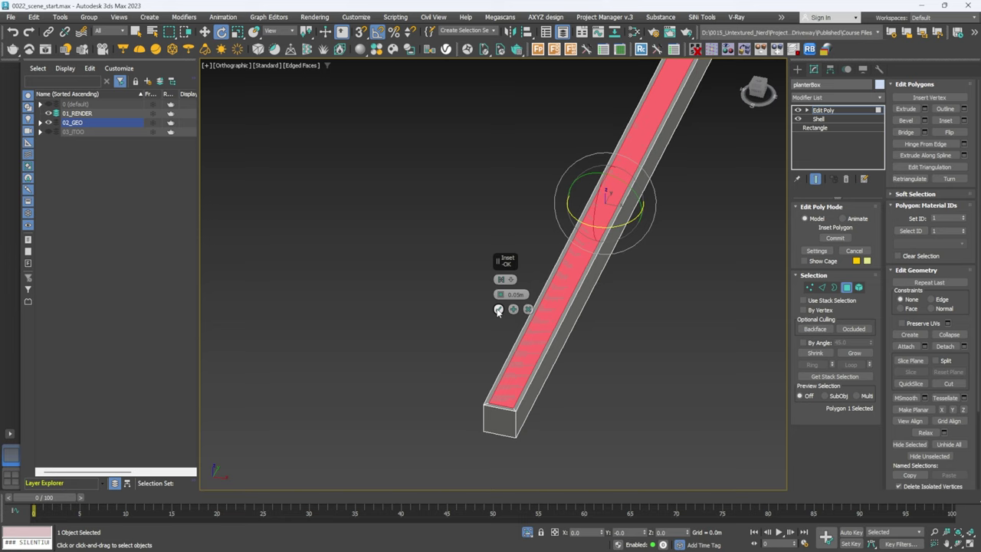
pyautogui.click(498, 310)
# - Move the inset polygon down about 0.37 m to hollow out the planter box, and exit isolation
pyautogui.scroll(-1, 641, 230)
pyautogui.press('w')
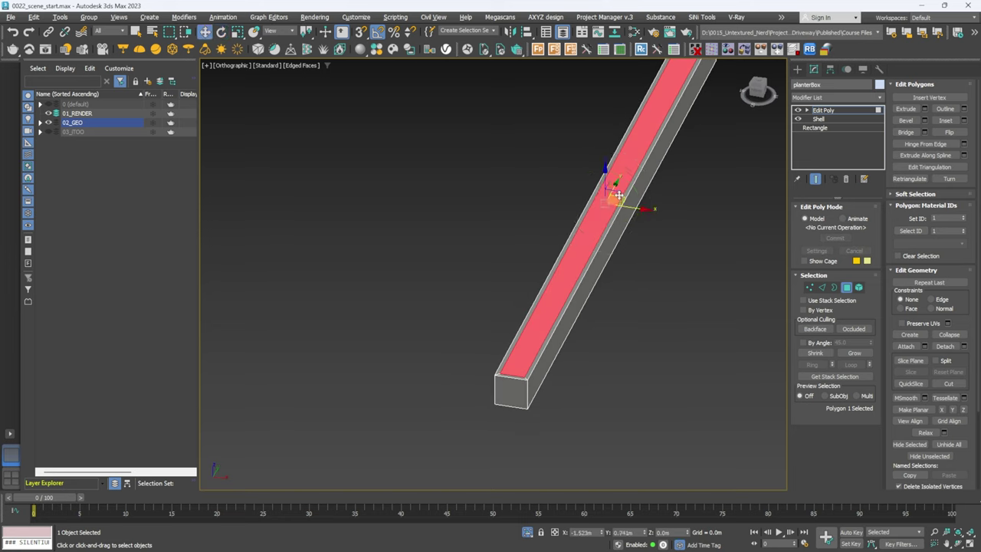
pyautogui.moveTo(605, 172); pyautogui.dragTo(606, 200)
pyautogui.hotkey('alt', 'q')
pyautogui.keyDown('alt'); pyautogui.moveTo(597, 272); pyautogui.dragTo(571, 262, button='middle'); pyautogui.keyUp('alt')
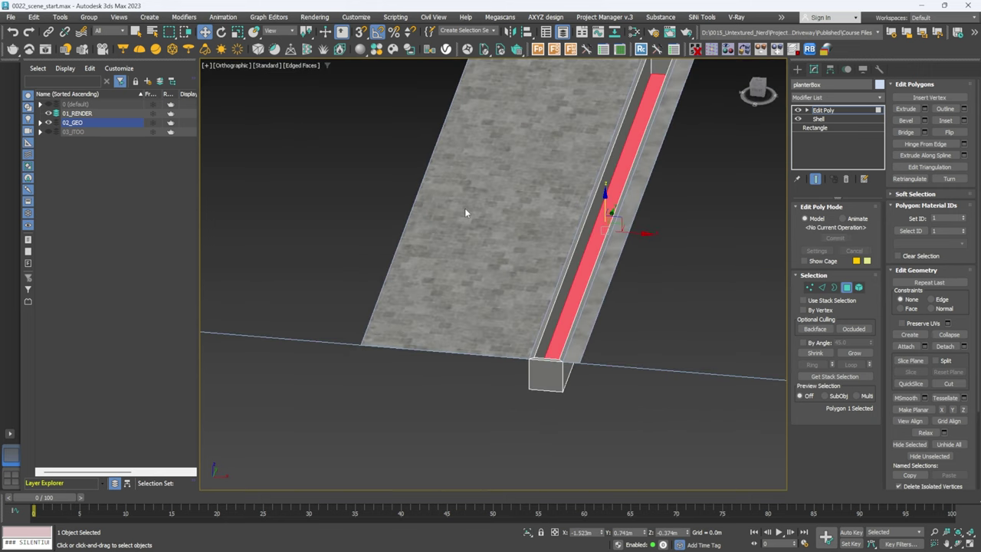
# - Load M_concrete into the Slate Material Editor by sampling it from the scene and assign it to the whole planter box
pyautogui.press('m')
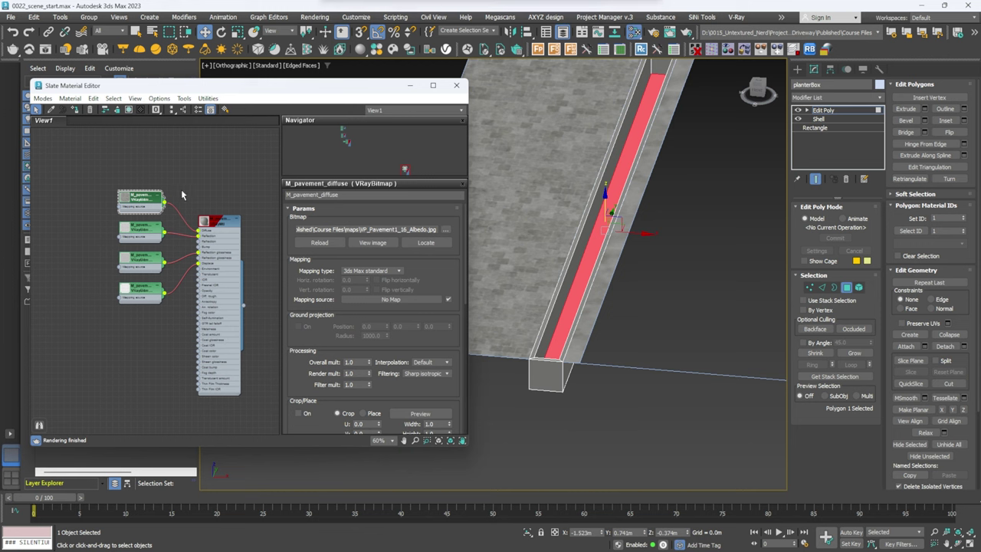
pyautogui.scroll(-3, 183, 194)
pyautogui.click(51, 110)
pyautogui.click(544, 377)
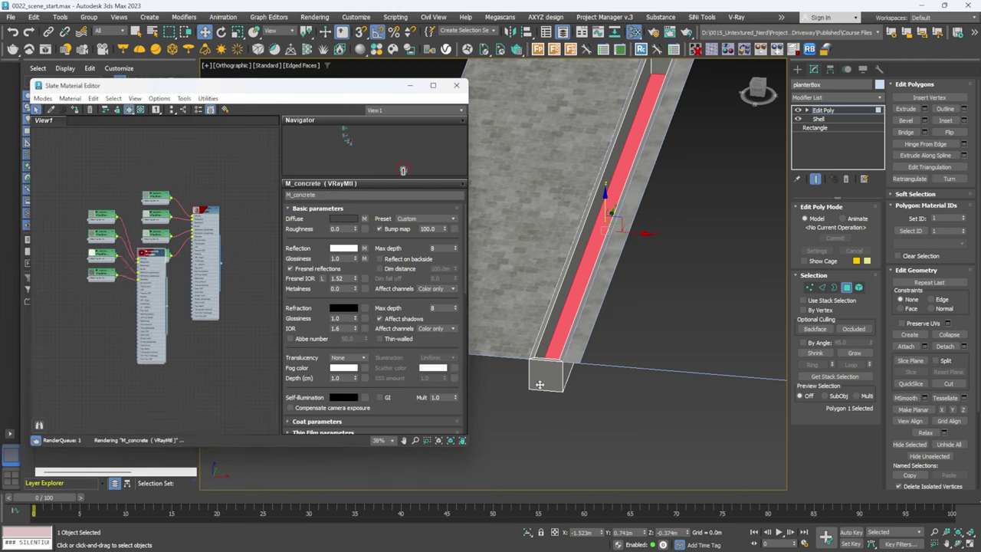
pyautogui.press('4')
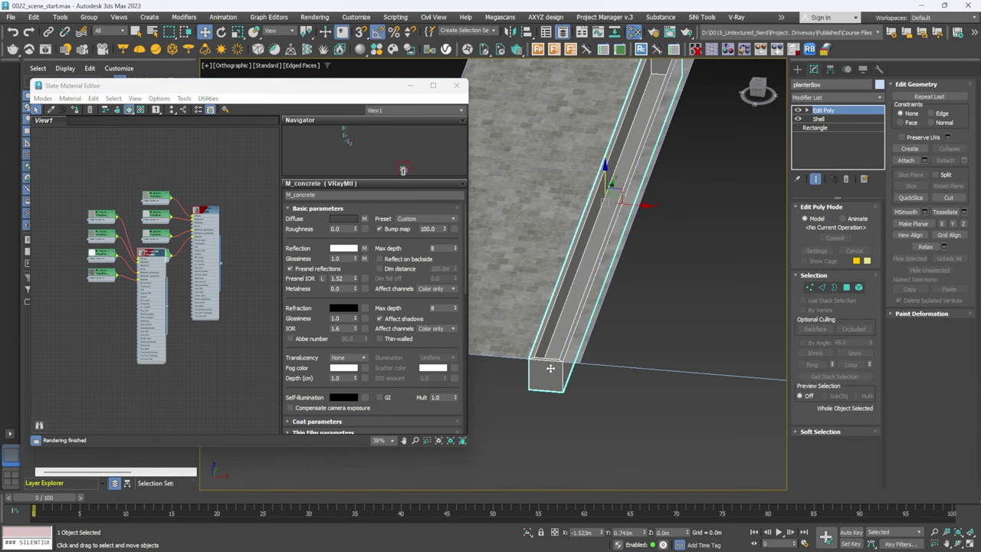
# - Add a UVW Map modifier to the planter box and set its mapping to Box
pyautogui.scroll(3, 550, 368)
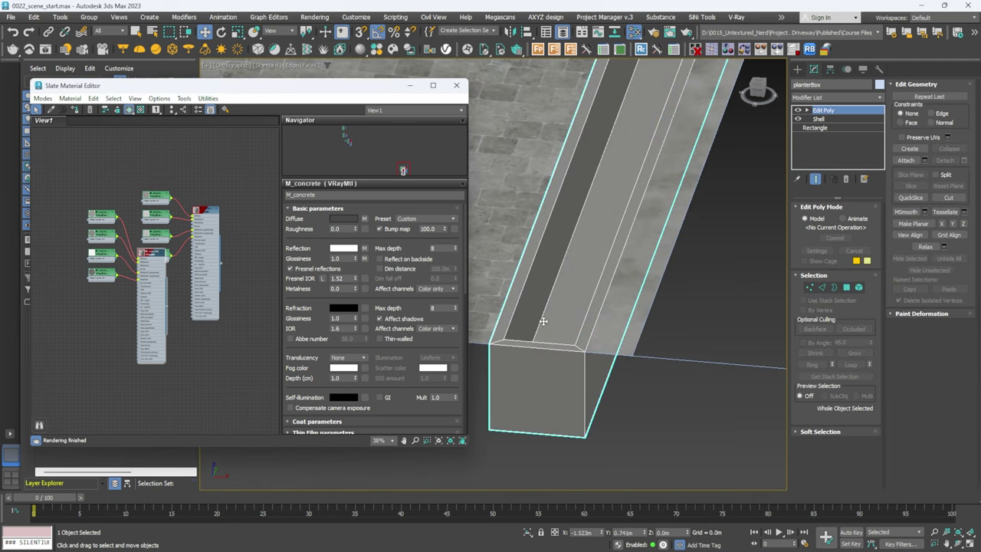
pyautogui.click(829, 98)
pyautogui.write('uvw')
pyautogui.press('Return')
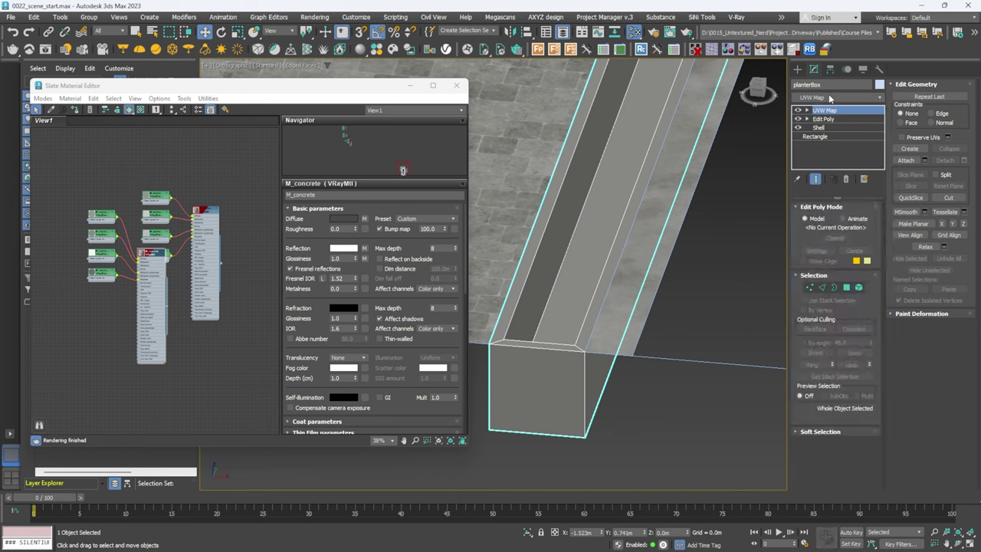
pyautogui.click(826, 265)
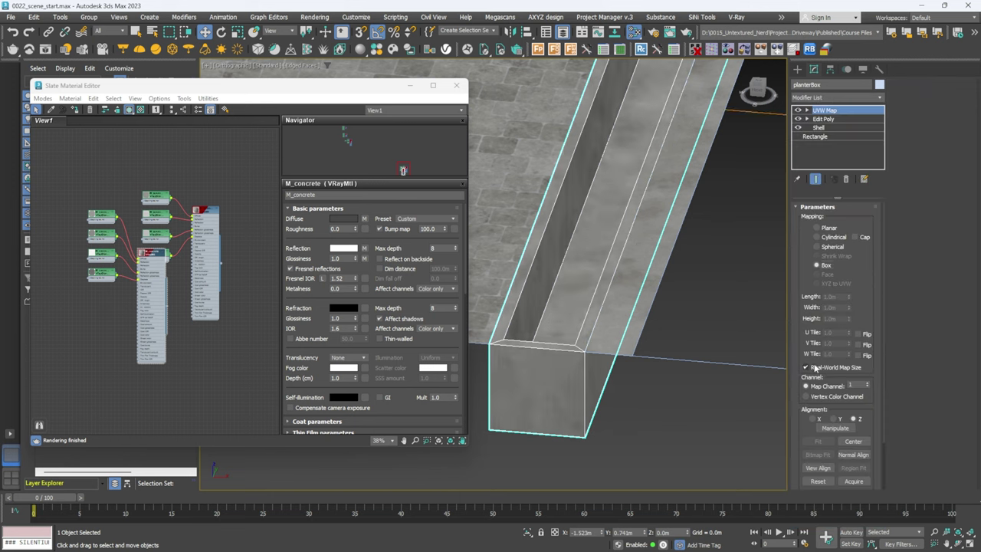
# - Copy the VRayDisplacementMod modifier from the concrete strip and paste it as an instance on top of the planter box's stack
pyautogui.click(639, 316)
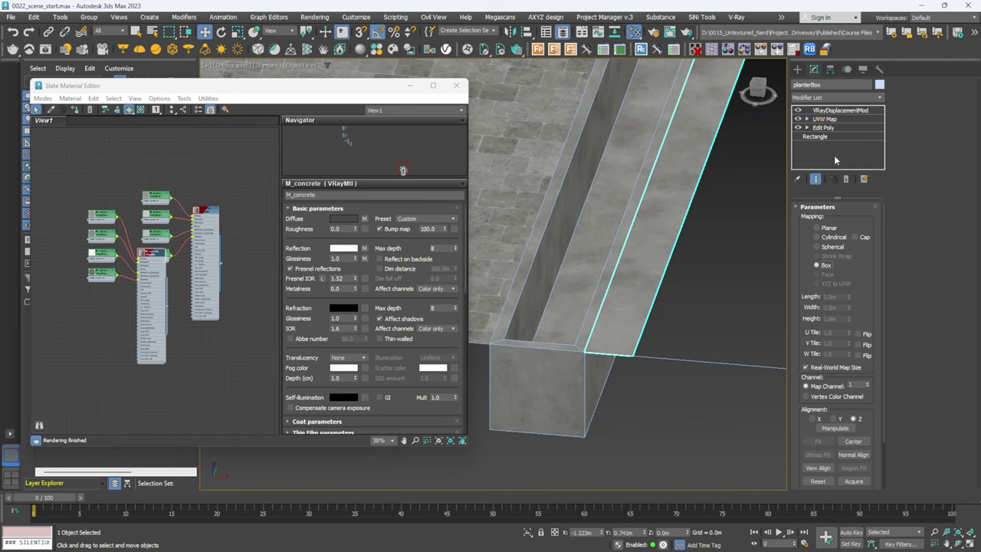
pyautogui.click(840, 111)
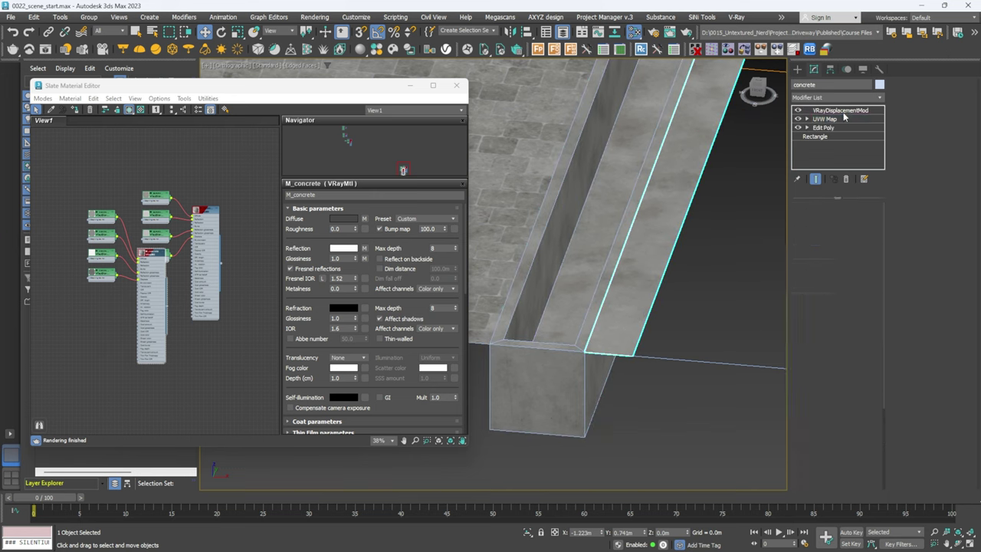
pyautogui.rightClick(836, 111)
pyautogui.click(864, 154)
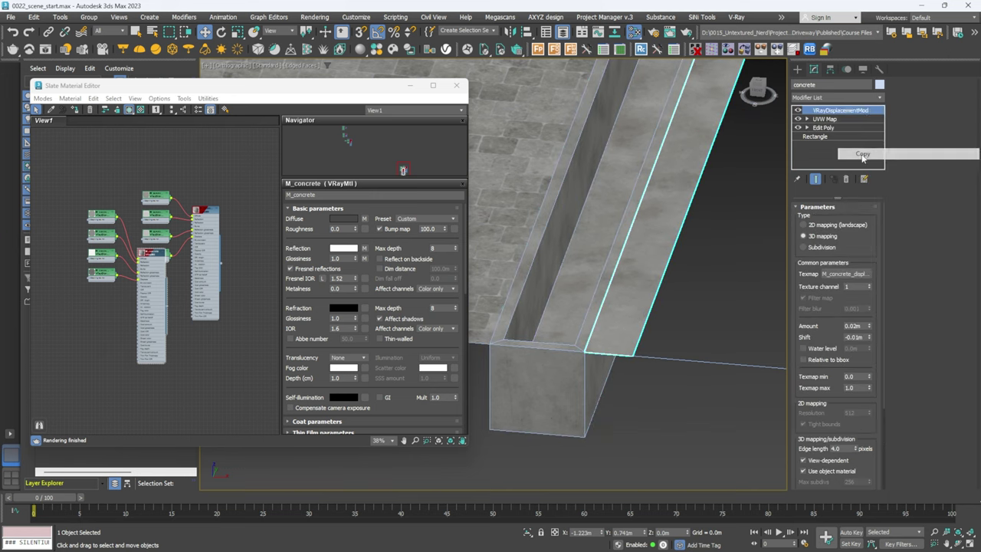
pyautogui.click(609, 230)
pyautogui.rightClick(825, 111)
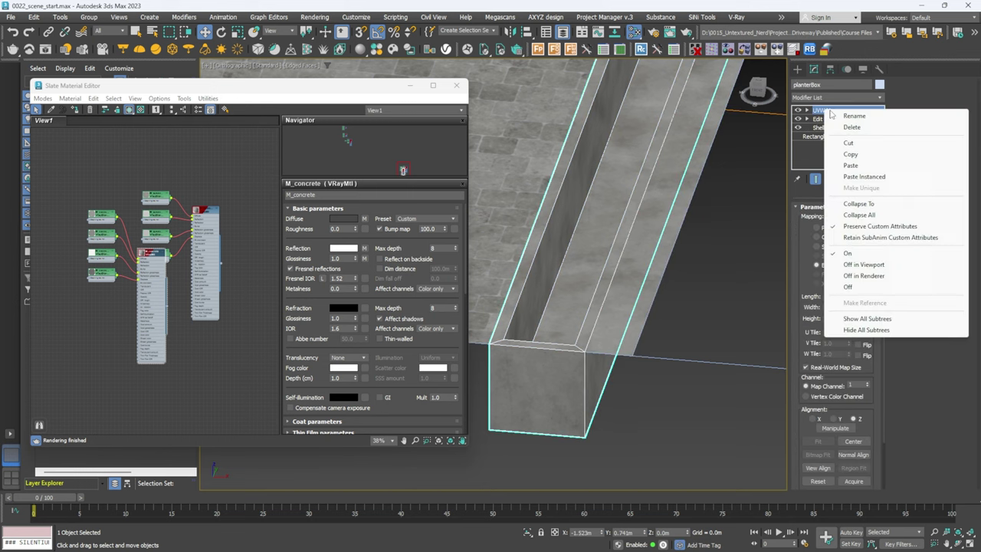
pyautogui.click(859, 177)
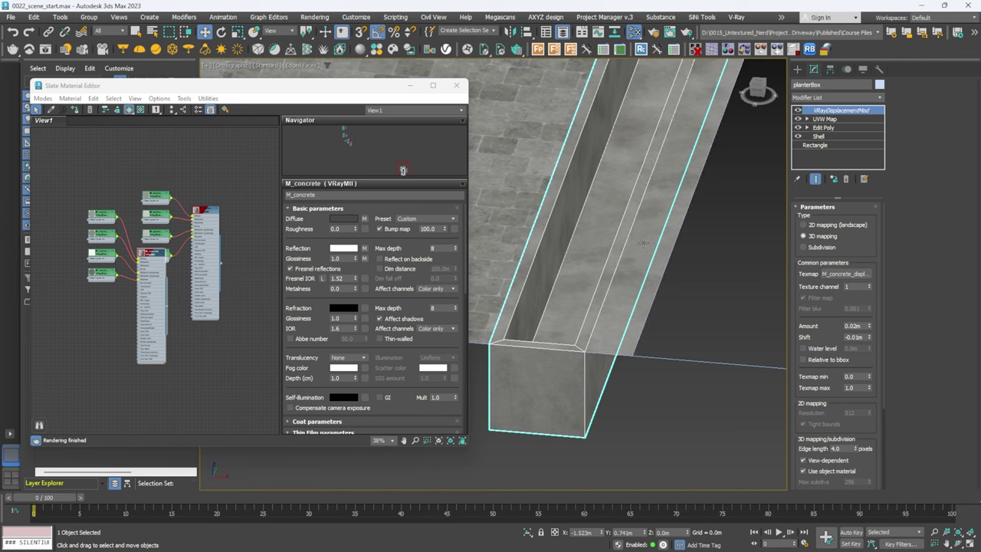
# - Turn the driveway rectangle beside the planter box into a surface by adding an Edit Poly modifier
pyautogui.scroll(-3, 644, 245)
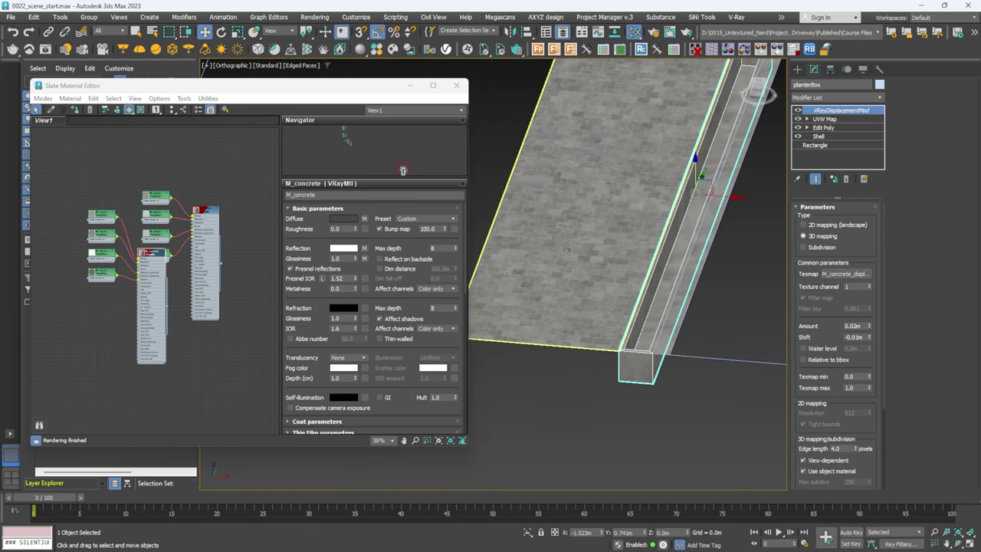
pyautogui.keyDown('alt'); pyautogui.moveTo(557, 300); pyautogui.dragTo(529, 295, button='middle'); pyautogui.keyUp('alt')
pyautogui.scroll(-3, 599, 232)
pyautogui.moveTo(600, 232); pyautogui.dragTo(702, 293, button='middle')
pyautogui.scroll(2, 583, 334)
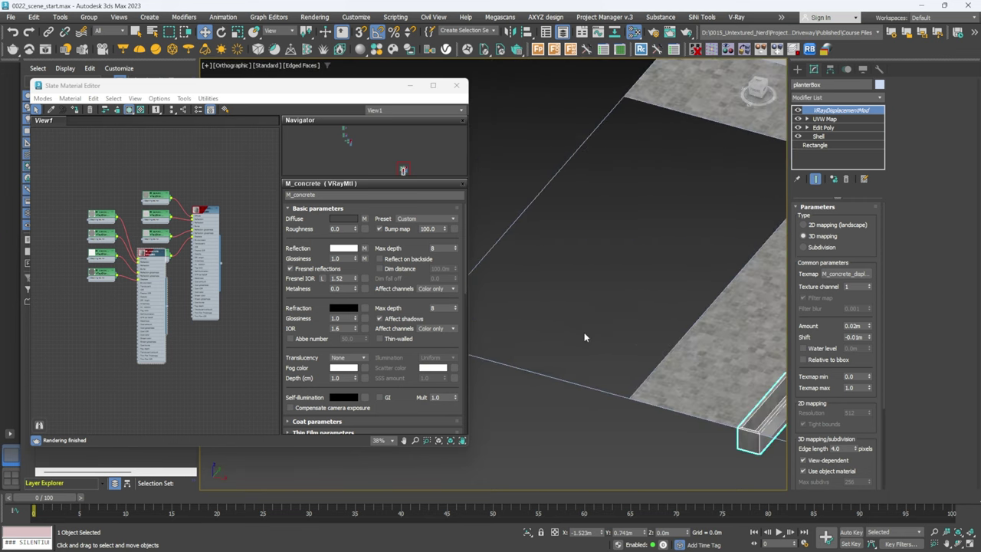
pyautogui.scroll(-3, 583, 334)
pyautogui.moveTo(707, 249); pyautogui.dragTo(661, 285, button='middle')
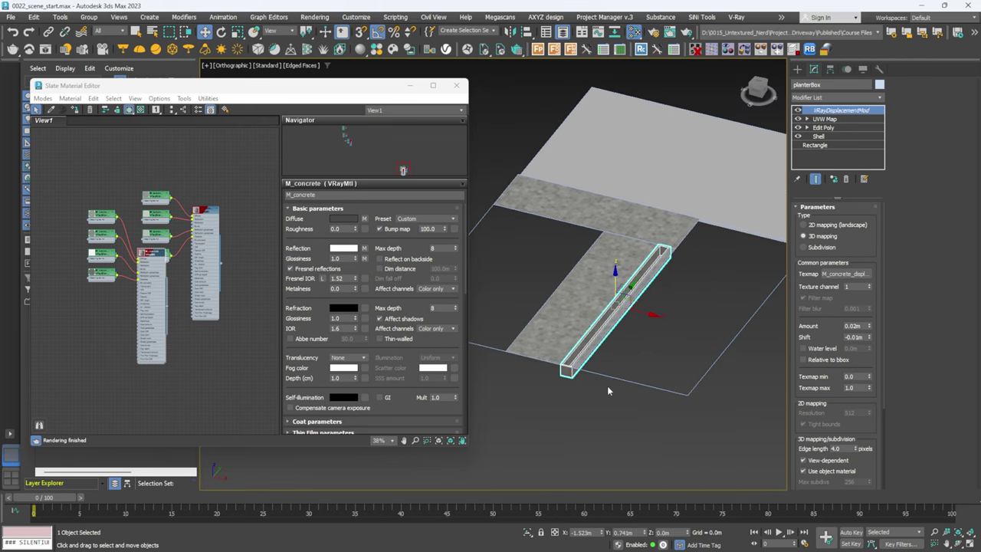
pyautogui.scroll(3, 612, 385)
pyautogui.click(678, 313)
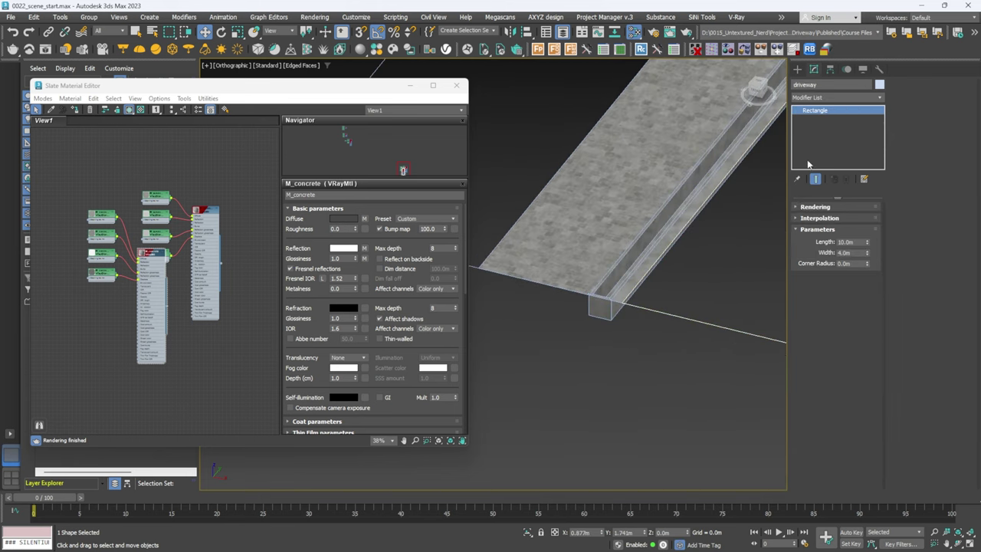
pyautogui.click(839, 98)
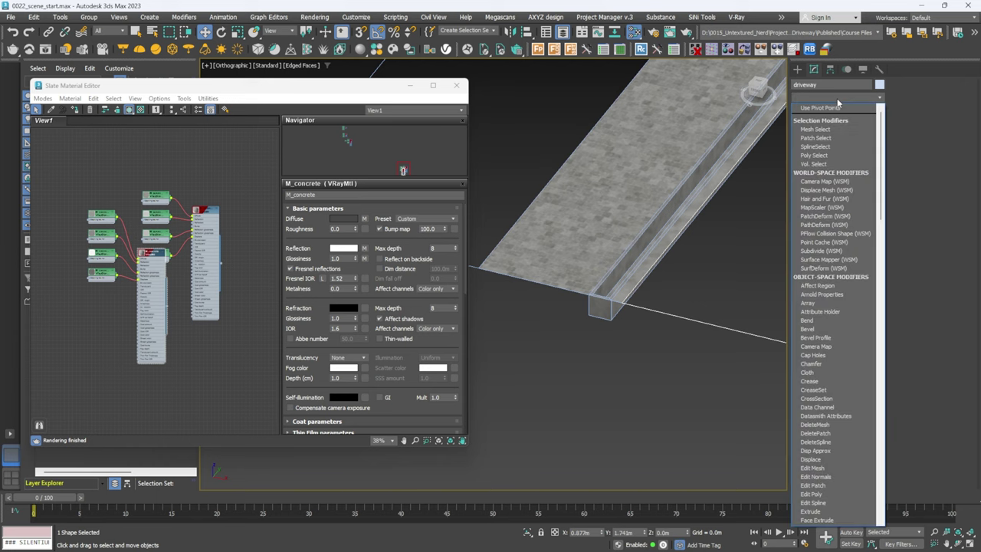
pyautogui.press('e')
pyautogui.press('e')
pyautogui.press('e')
pyautogui.press('Return')
# - Assign Grass_A_200cm from the V-Ray Material Library's Ground category to the driveway and soil surfaces
pyautogui.click(375, 49)
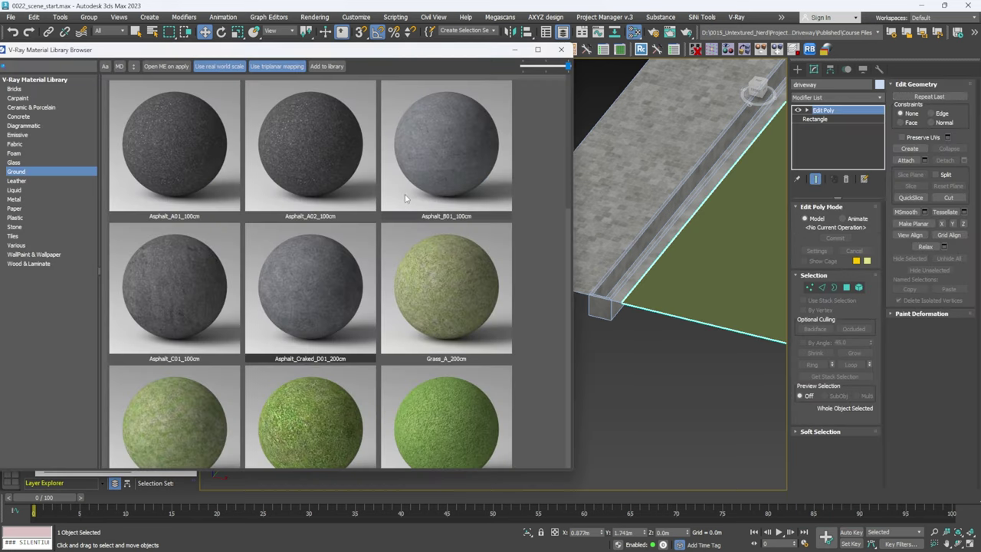
pyautogui.scroll(-4, 407, 264)
pyautogui.scroll(5, 462, 173)
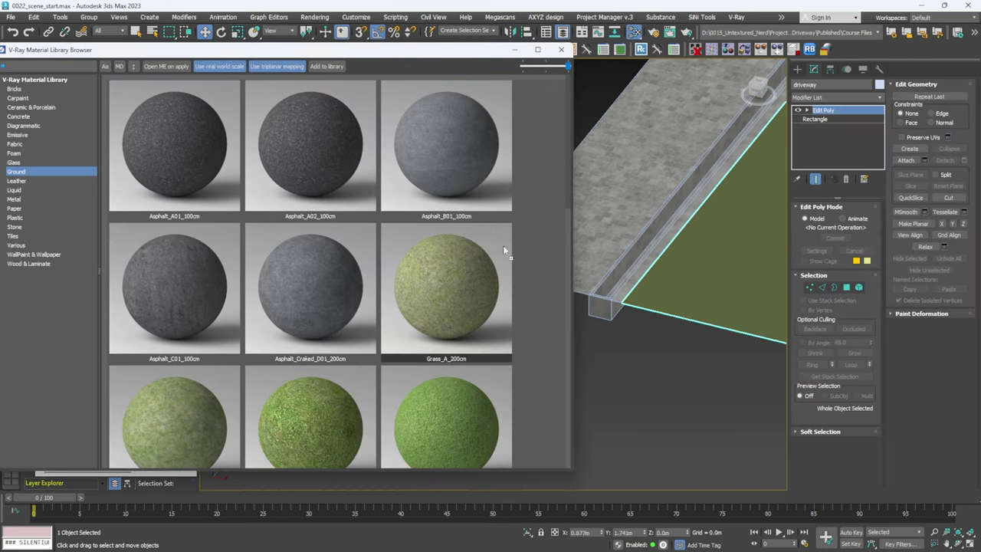
pyautogui.moveTo(771, 262); pyautogui.dragTo(771, 262)
pyautogui.moveTo(465, 50); pyautogui.dragTo(273, 108)
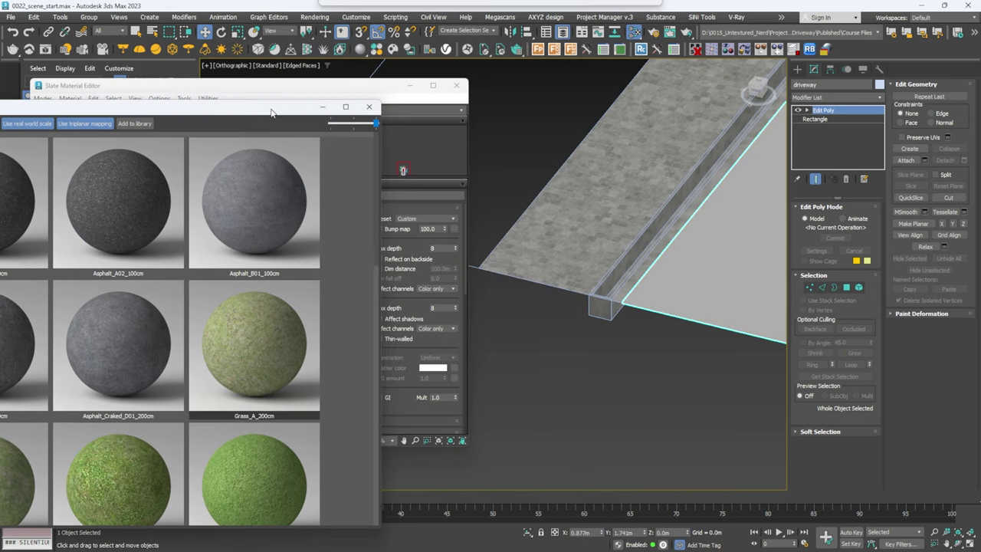
pyautogui.moveTo(562, 214); pyautogui.dragTo(699, 261, button='middle')
pyautogui.scroll(2, 558, 319)
pyautogui.click(567, 306)
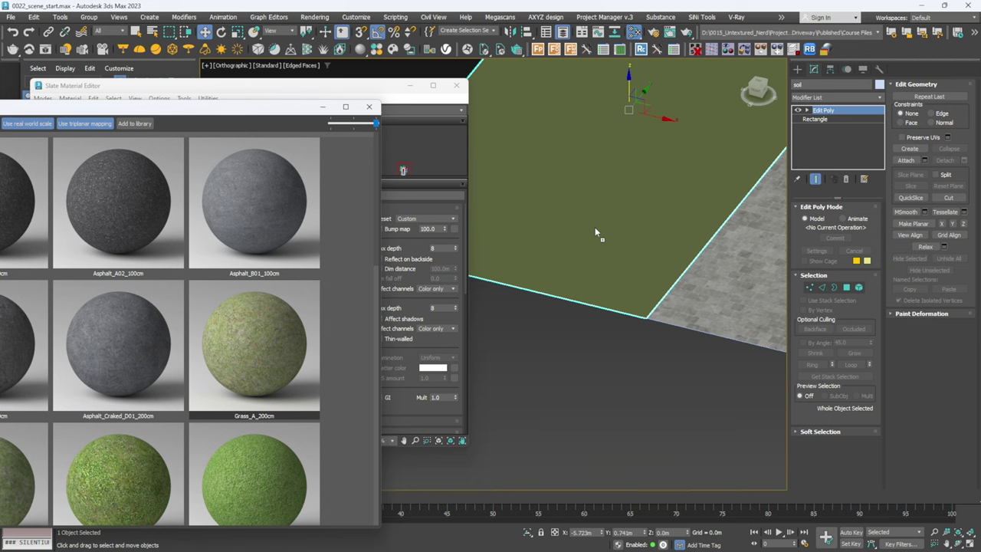
pyautogui.moveTo(594, 227); pyautogui.dragTo(594, 228)
# - Add a UVW Map modifier to the soil surface, and close the material library browser and Slate Material Editor
pyautogui.click(856, 98)
pyautogui.write('uvw')
pyautogui.press('Return')
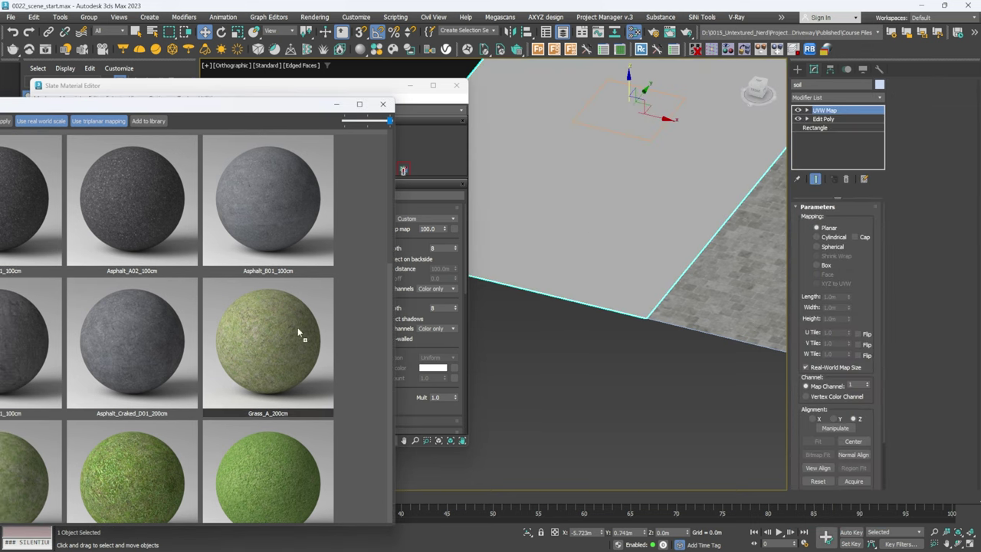
pyautogui.click(382, 104)
pyautogui.click(455, 97)
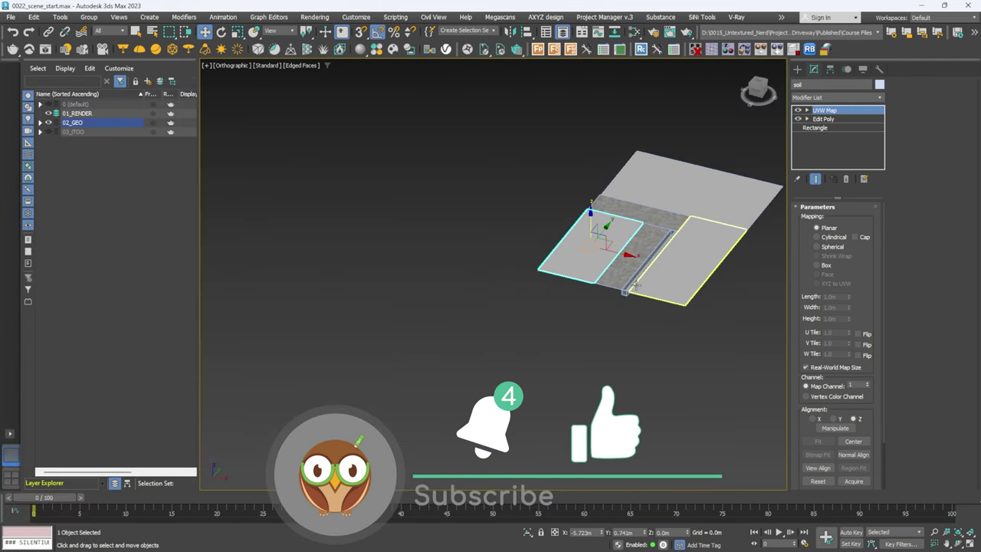
# - Set the viewport's material display to Shaded Materials with Maps
pyautogui.click(264, 65)
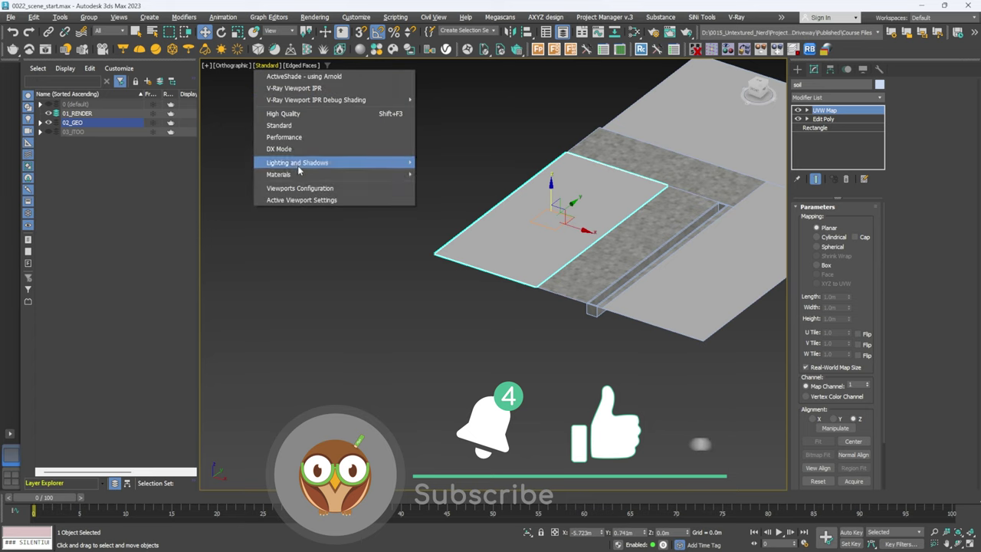
pyautogui.moveTo(383, 175)
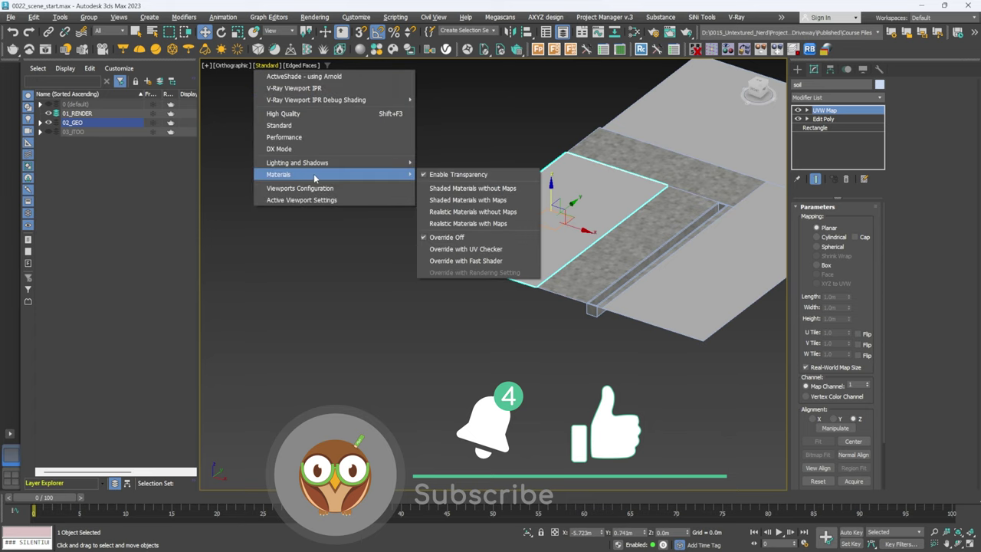
pyautogui.click(473, 200)
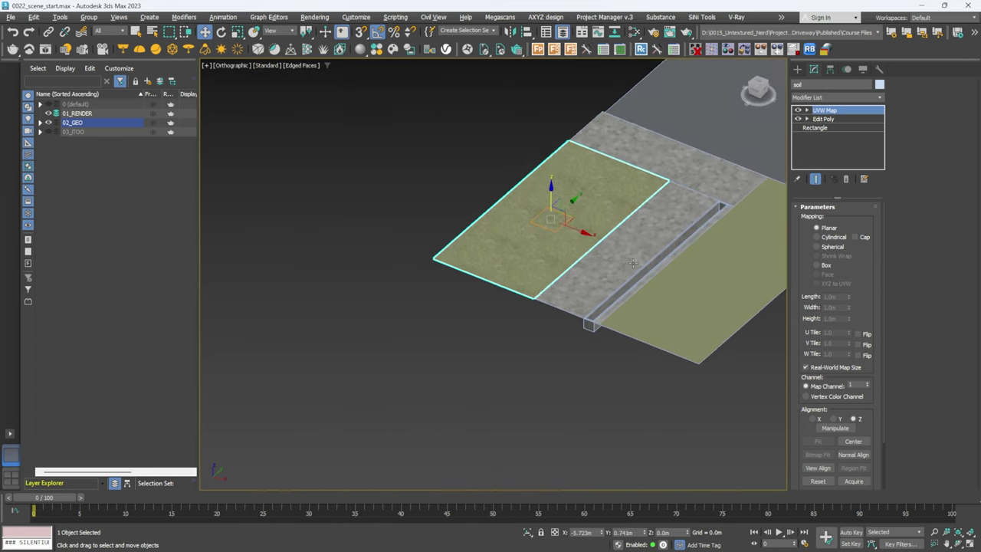
# - Add a UVW Map modifier to the driveway surface beside the planter box
pyautogui.scroll(5, 514, 252)
pyautogui.click(573, 272)
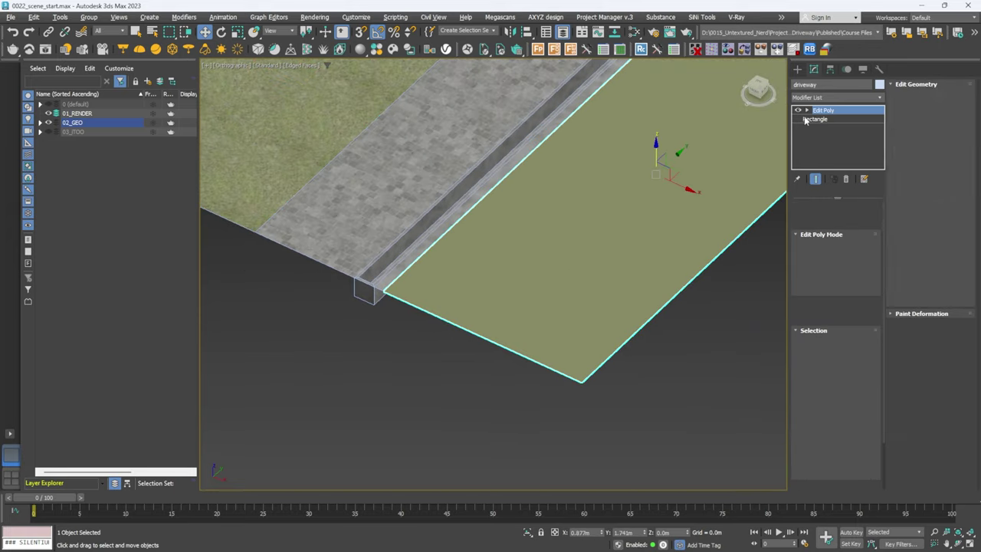
pyautogui.click(835, 98)
pyautogui.write('uvw')
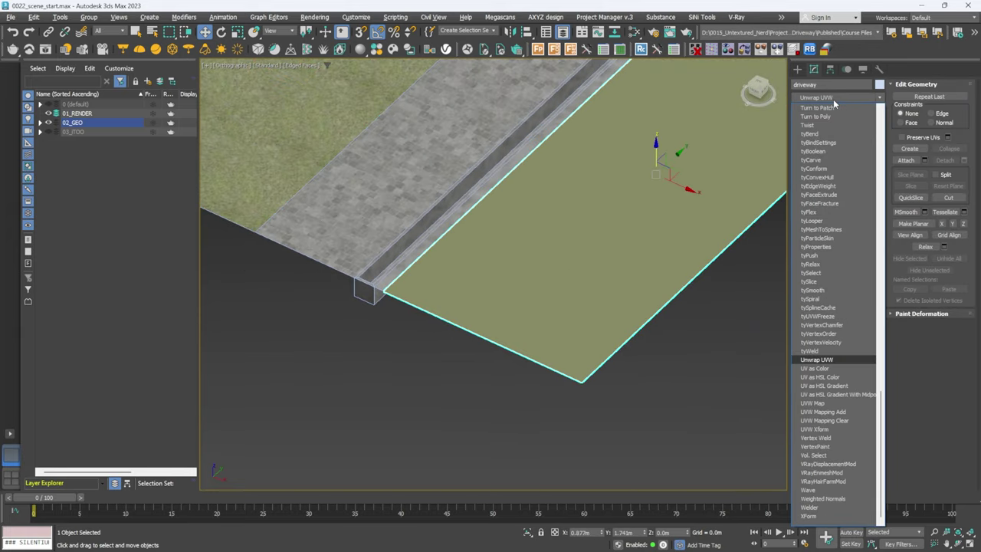
pyautogui.press('Return')
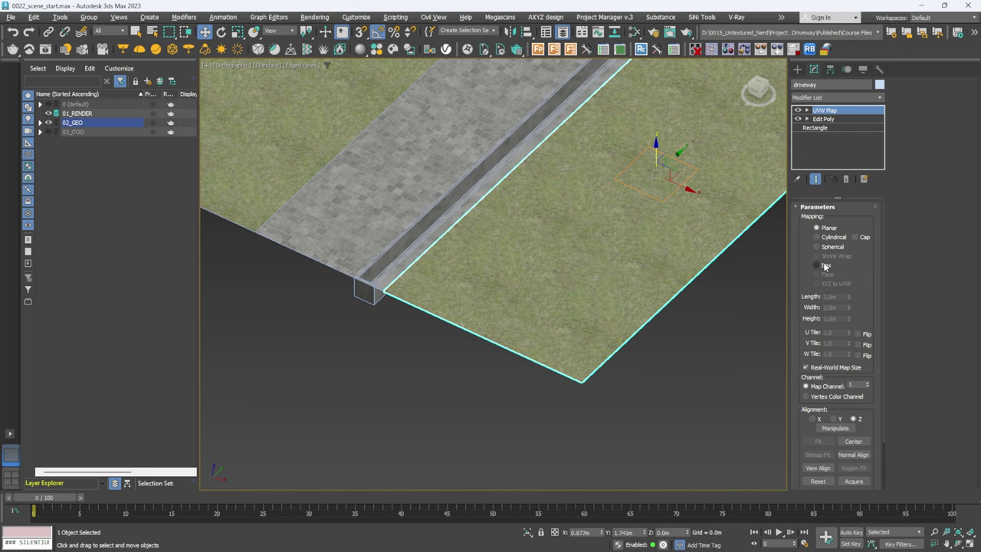
# - Add a UVW Map modifier to the road surface
pyautogui.keyDown('alt'); pyautogui.moveTo(554, 262); pyautogui.dragTo(528, 197, button='middle'); pyautogui.keyUp('alt')
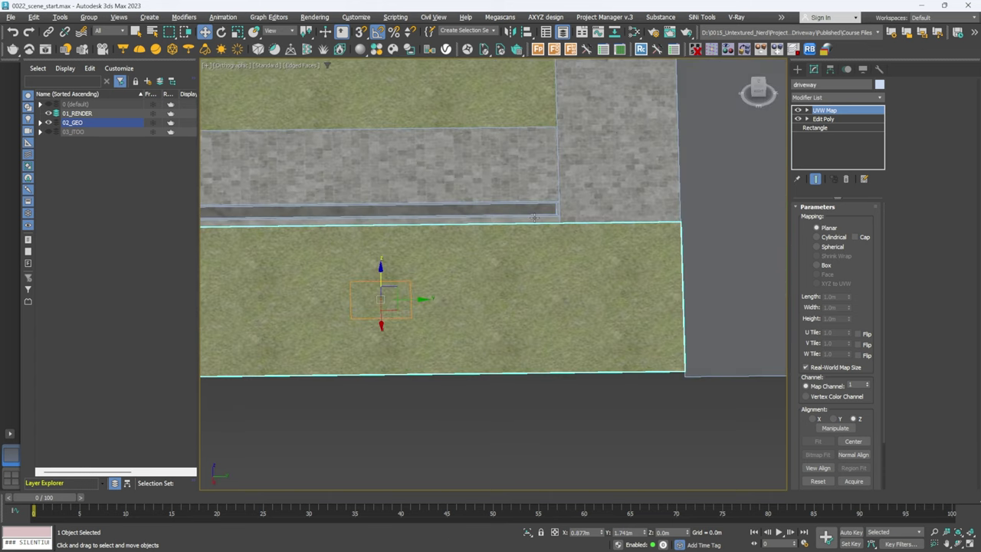
pyautogui.click(732, 230)
pyautogui.click(831, 100)
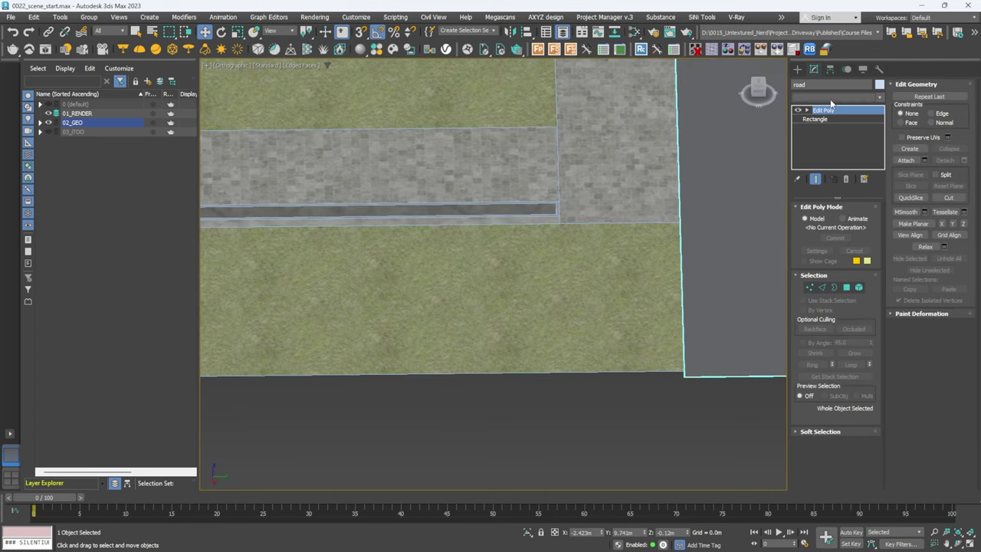
pyautogui.write('uvw')
pyautogui.press('Return')
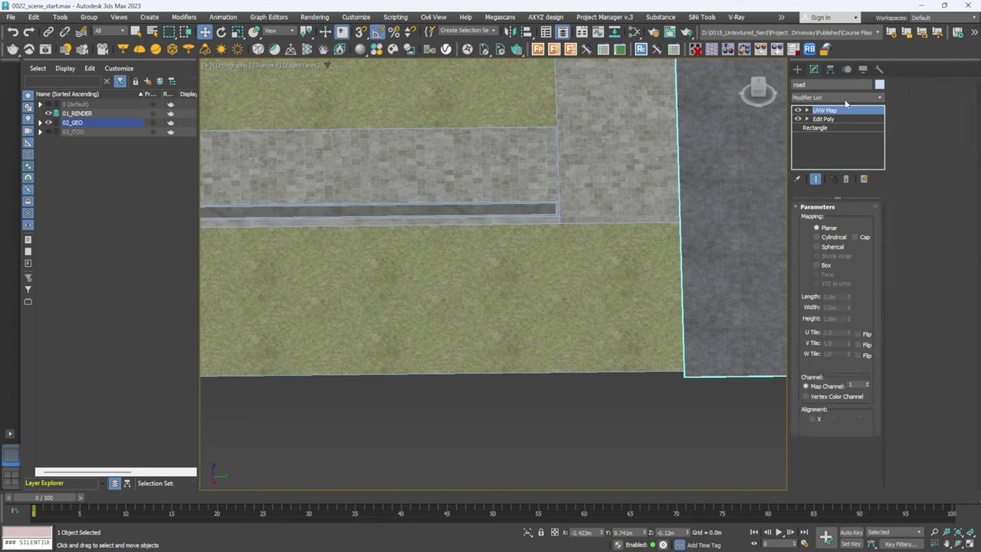
# - Place a VRayPhysicalCamera in the top view from the grass beside the planter box towards the road, with a target distance of about 15 m
pyautogui.moveTo(609, 250); pyautogui.dragTo(562, 331, button='middle')
pyautogui.scroll(-3, 448, 325)
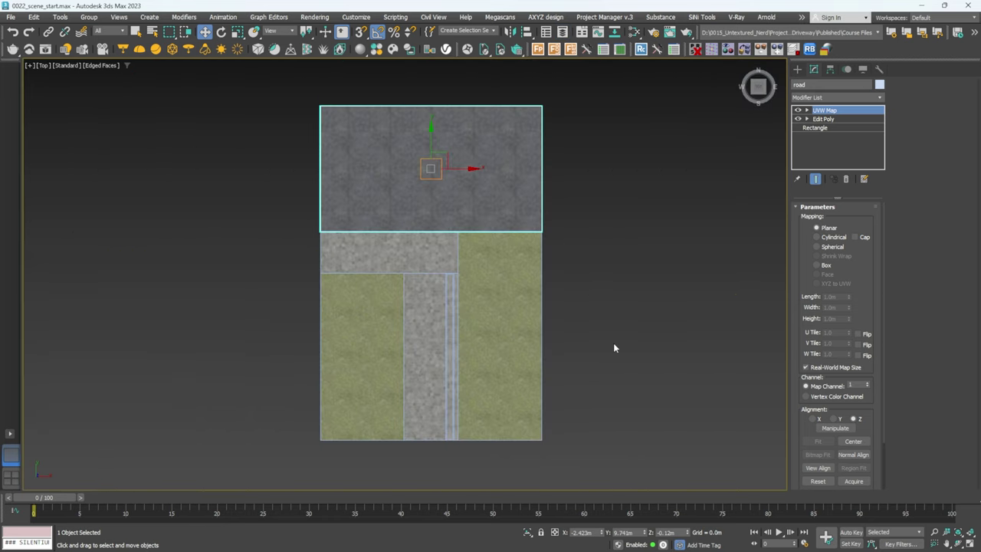
pyautogui.click(798, 70)
pyautogui.click(836, 86)
pyautogui.click(832, 100)
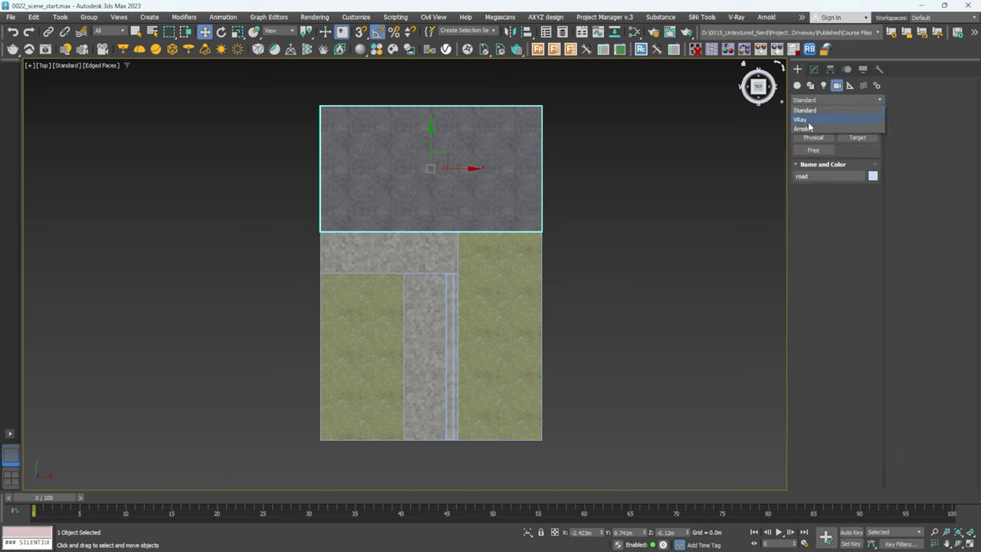
pyautogui.click(807, 121)
pyautogui.click(856, 137)
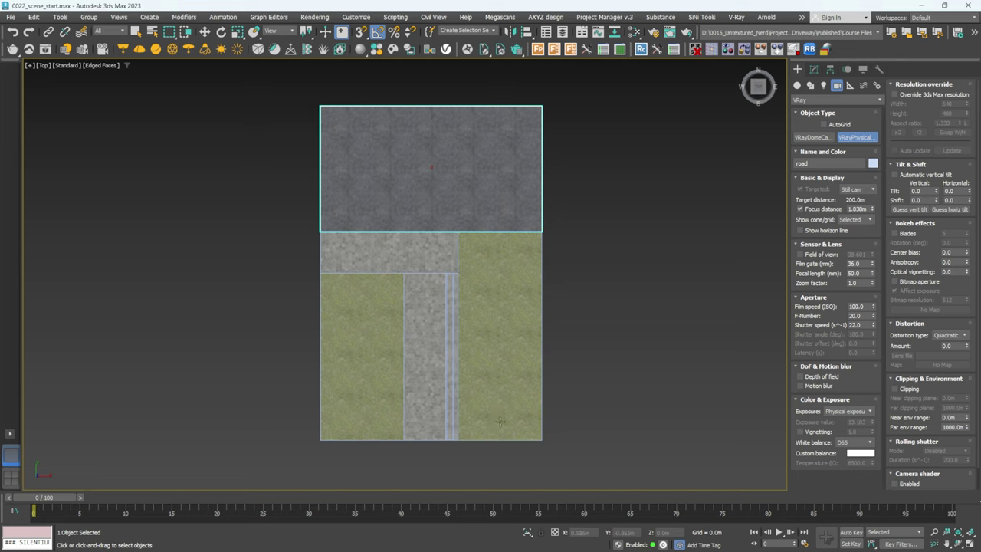
pyautogui.moveTo(499, 420); pyautogui.dragTo(493, 372)
pyautogui.moveTo(460, 246); pyautogui.dragTo(411, 121)
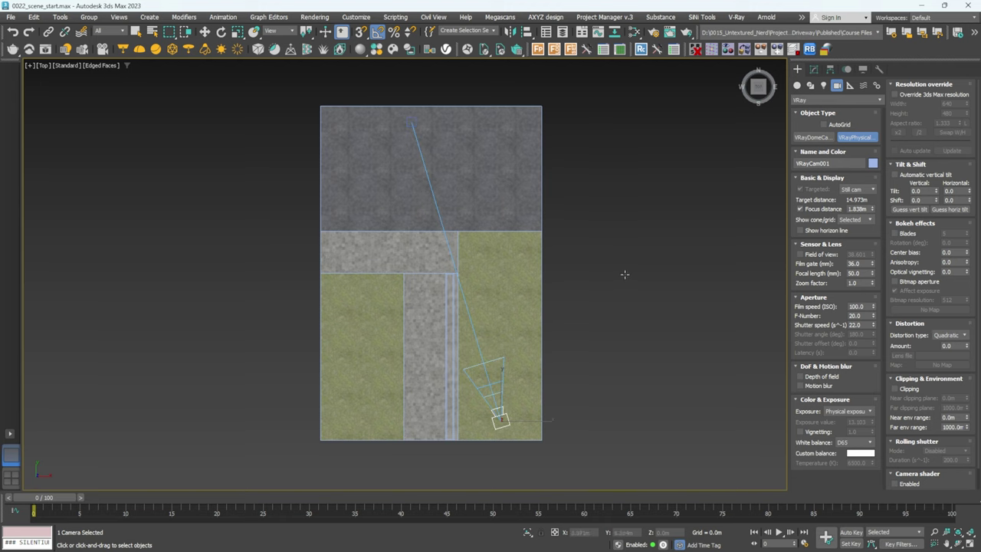
pyautogui.rightClick(624, 274)
# - Go through the new camera's F-number, shutter speed and film speed (ISO) settings
pyautogui.click(814, 69)
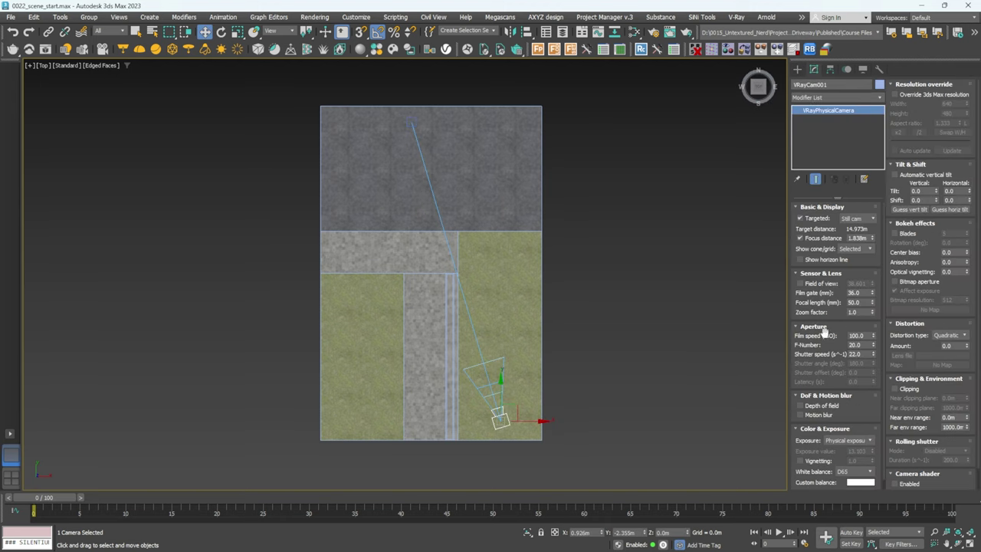
pyautogui.doubleClick(865, 346)
pyautogui.doubleClick(866, 354)
pyautogui.doubleClick(867, 335)
# - Create a VRaySun in the top view running diagonally across the scene, and accept adding a VRaySky environment map
pyautogui.click(796, 69)
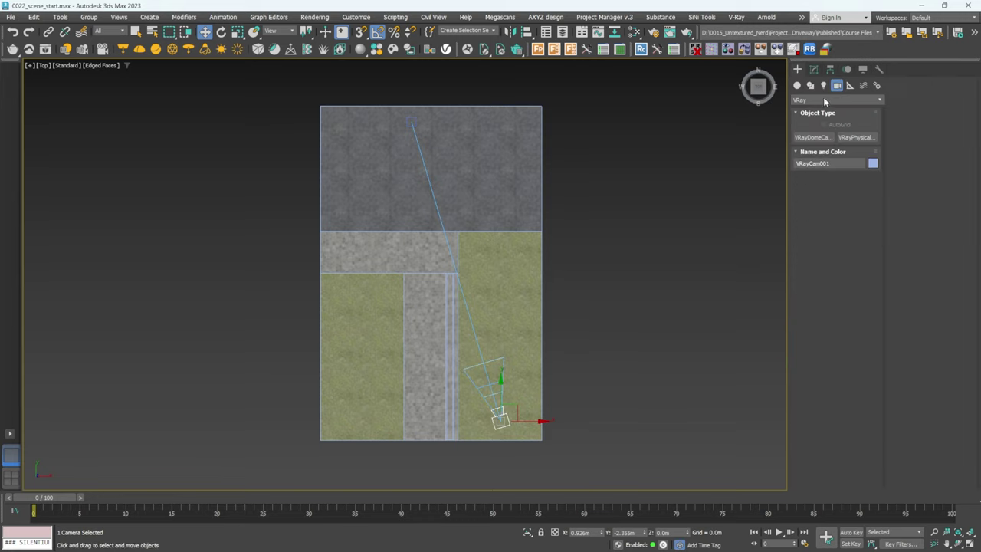
pyautogui.click(822, 86)
pyautogui.click(810, 101)
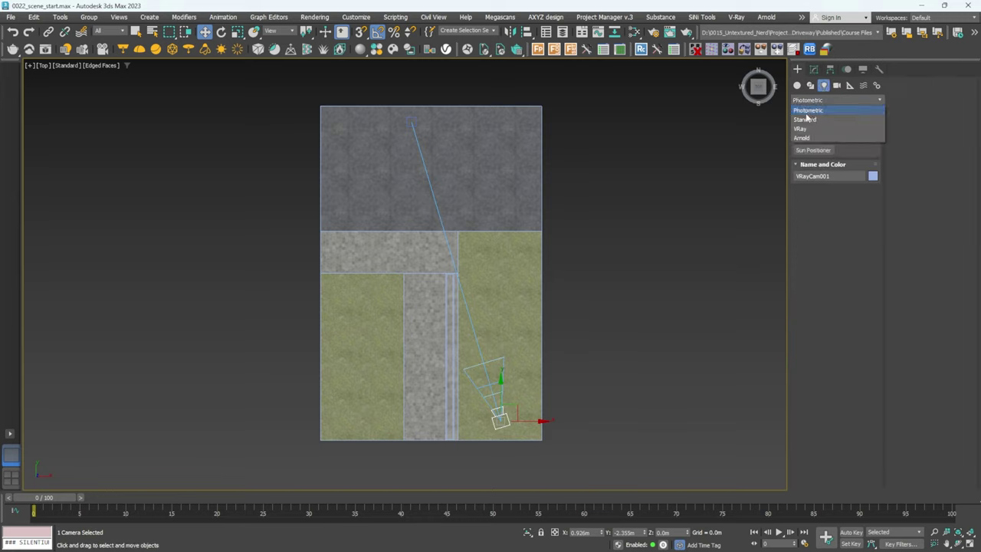
pyautogui.click(802, 130)
pyautogui.click(856, 149)
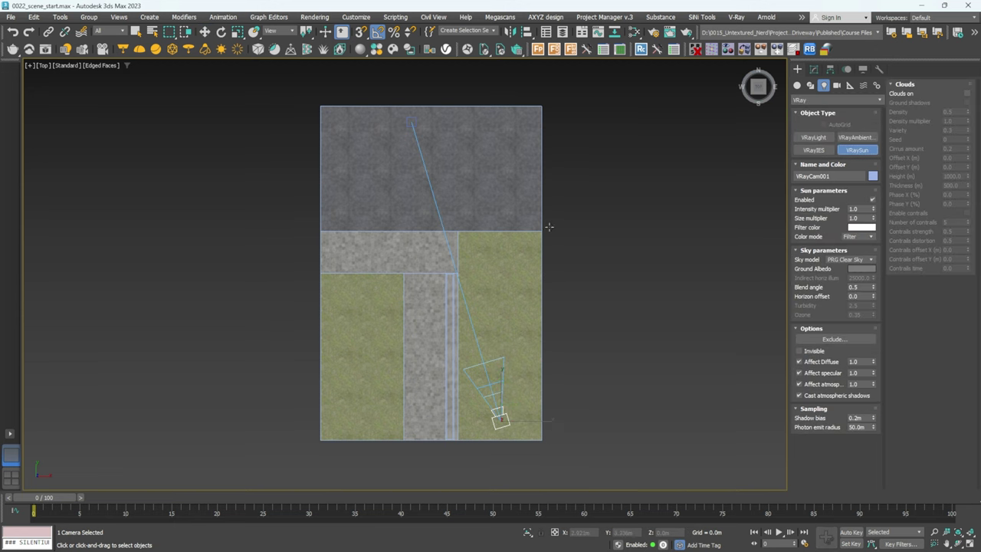
pyautogui.scroll(-6, 521, 233)
pyautogui.scroll(5, 514, 244)
pyautogui.scroll(10, 468, 212)
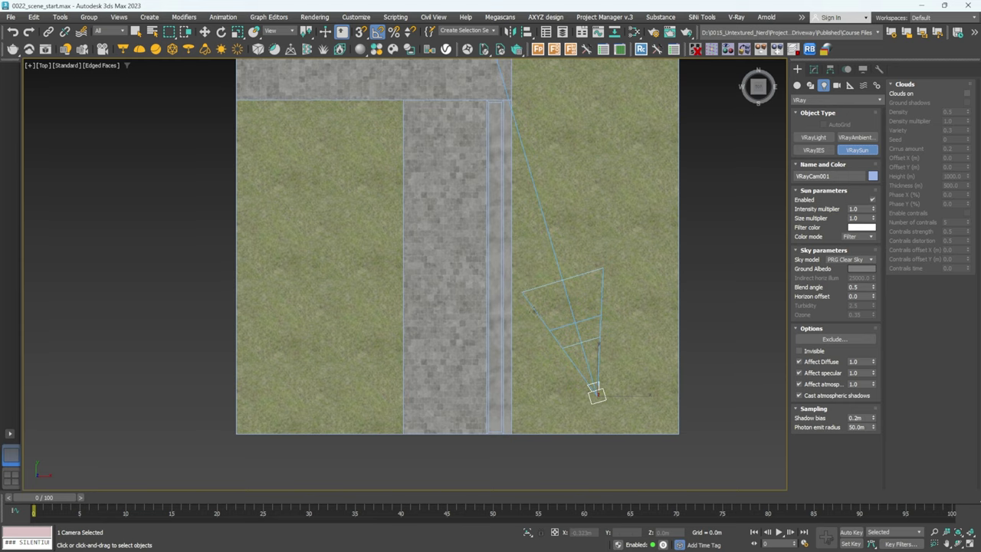
pyautogui.scroll(-2, 570, 293)
pyautogui.scroll(-6, 568, 299)
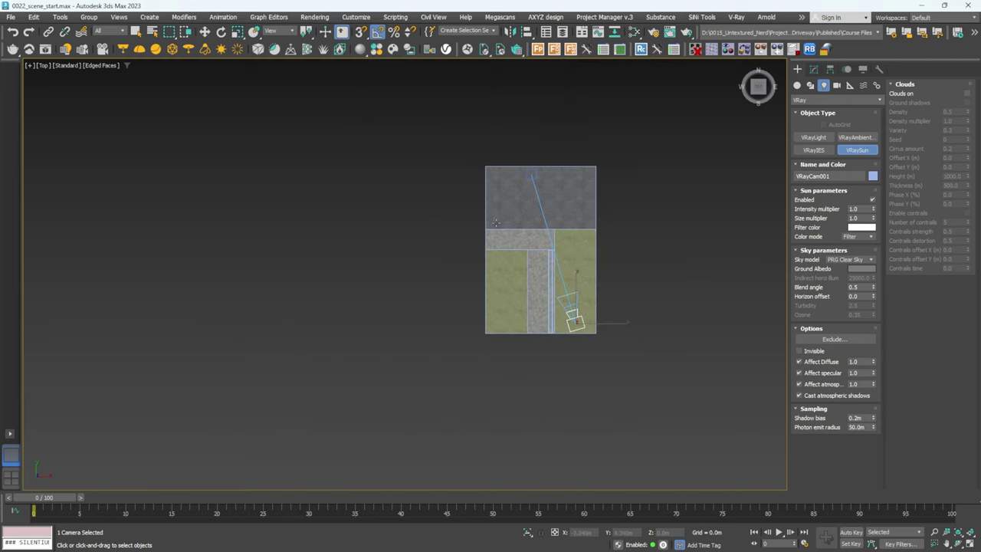
pyautogui.moveTo(369, 139); pyautogui.dragTo(727, 429)
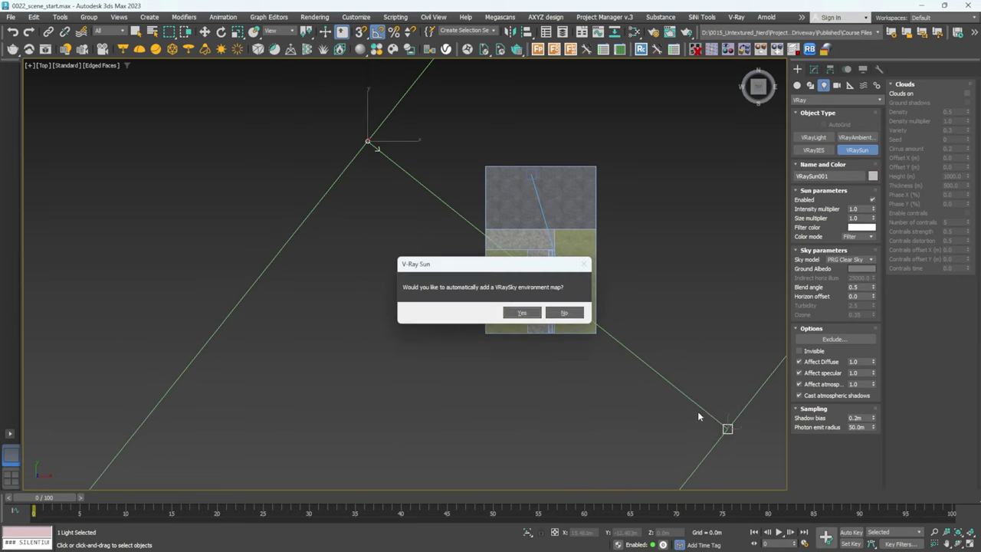
pyautogui.click(518, 313)
pyautogui.click(521, 316)
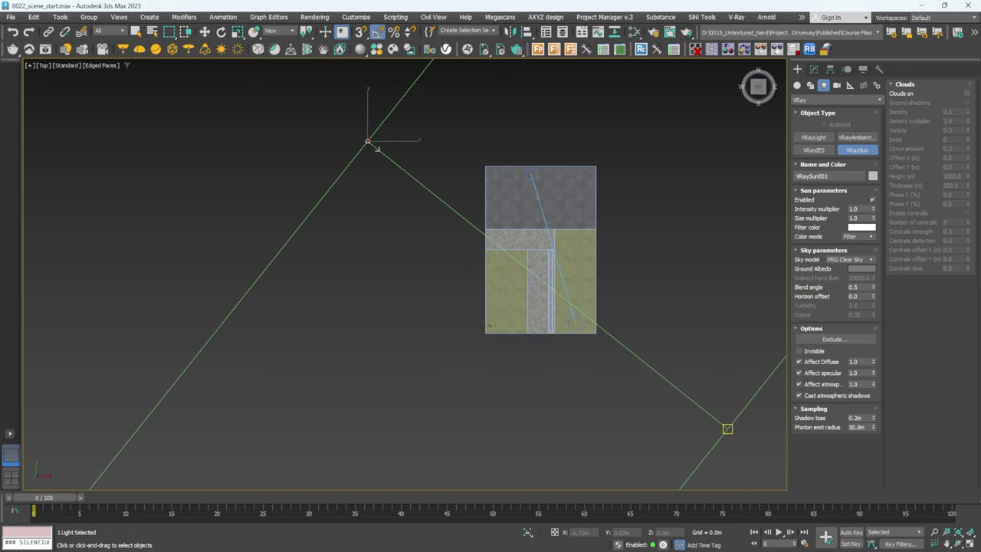
# - Raise the sun by about 22.9 m in the front view, leaving its target on the ground
pyautogui.press('f')
pyautogui.scroll(-4, 442, 309)
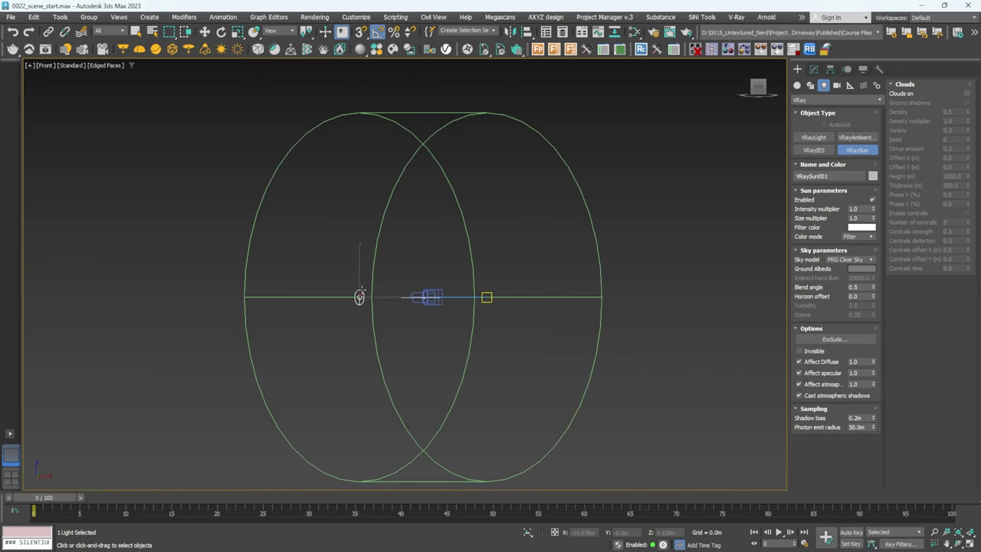
pyautogui.press('w')
pyautogui.moveTo(361, 258); pyautogui.dragTo(375, 175)
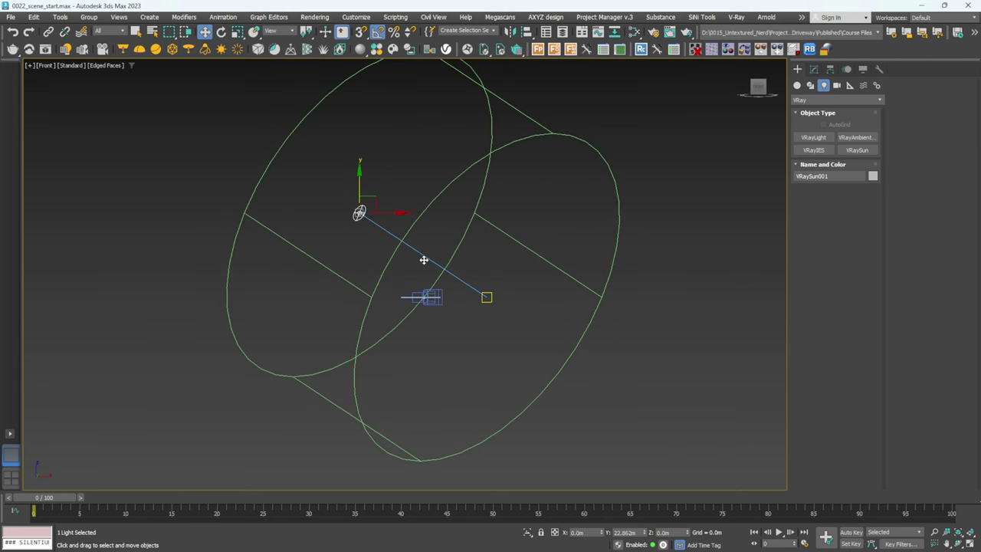
# - Show the V-Ray camera's view in the perspective viewport and raise the camera to a height of about 1.64 m
pyautogui.hotkey('alt', 'w')
pyautogui.click(280, 189)
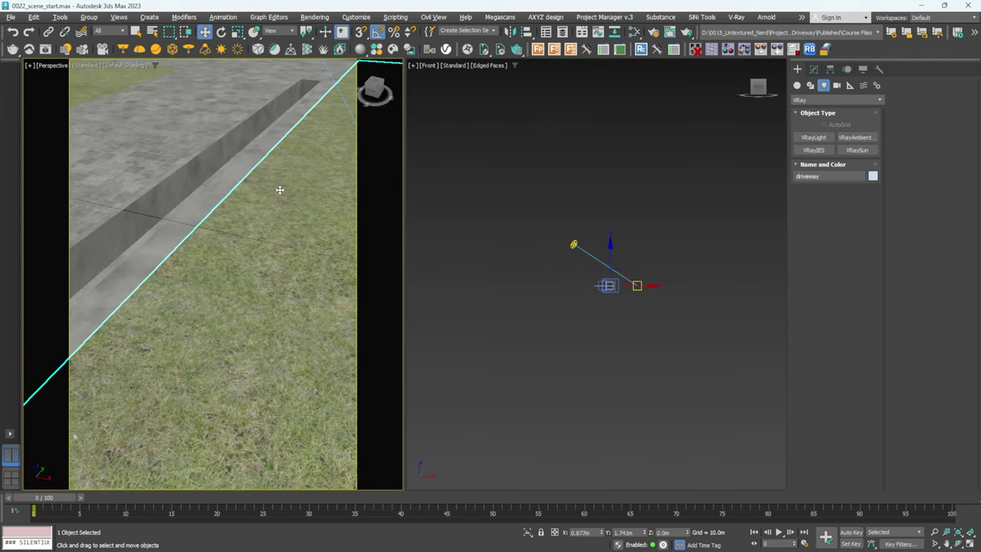
pyautogui.press('c')
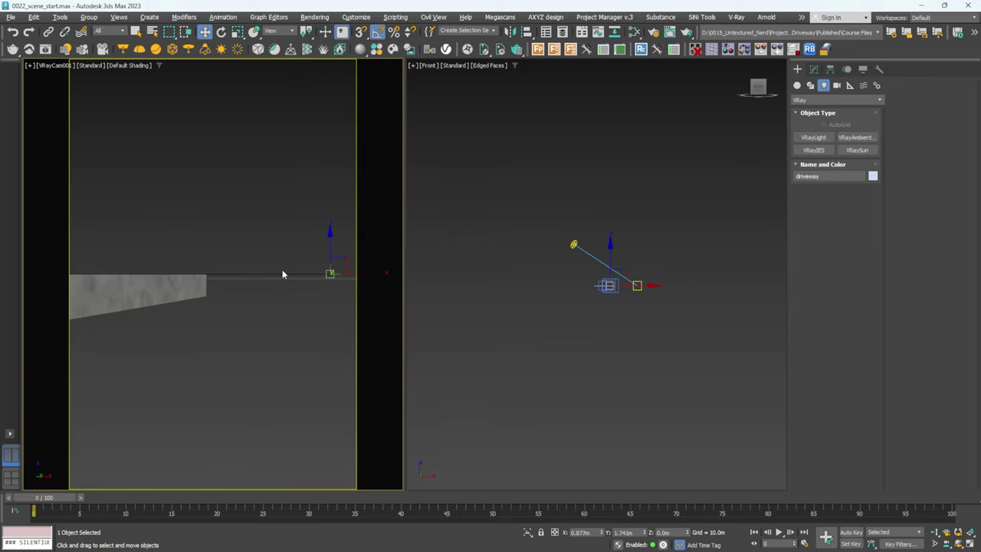
pyautogui.moveTo(266, 226); pyautogui.dragTo(266, 268, button='middle')
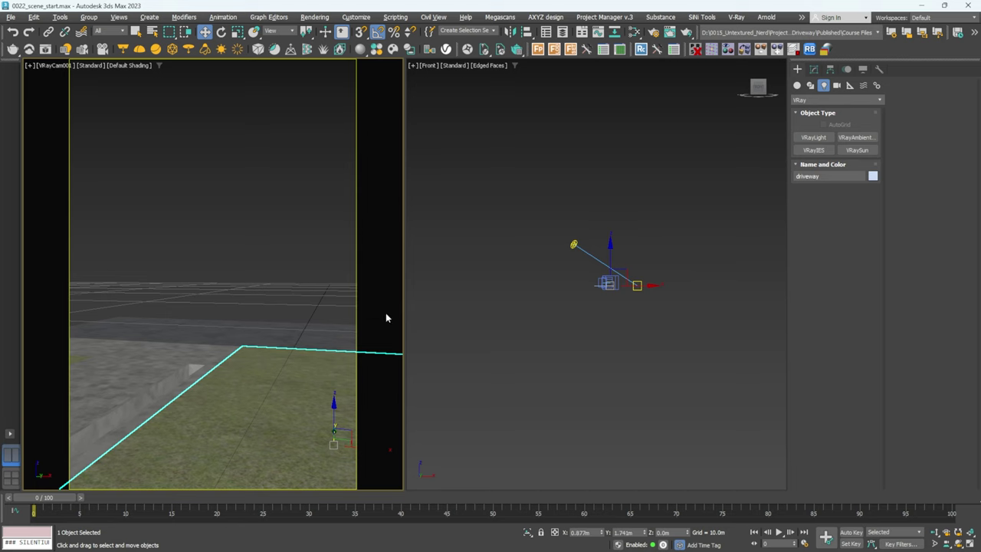
# - Select the V-Ray camera from its viewport and check its focal length setting
pyautogui.click(813, 70)
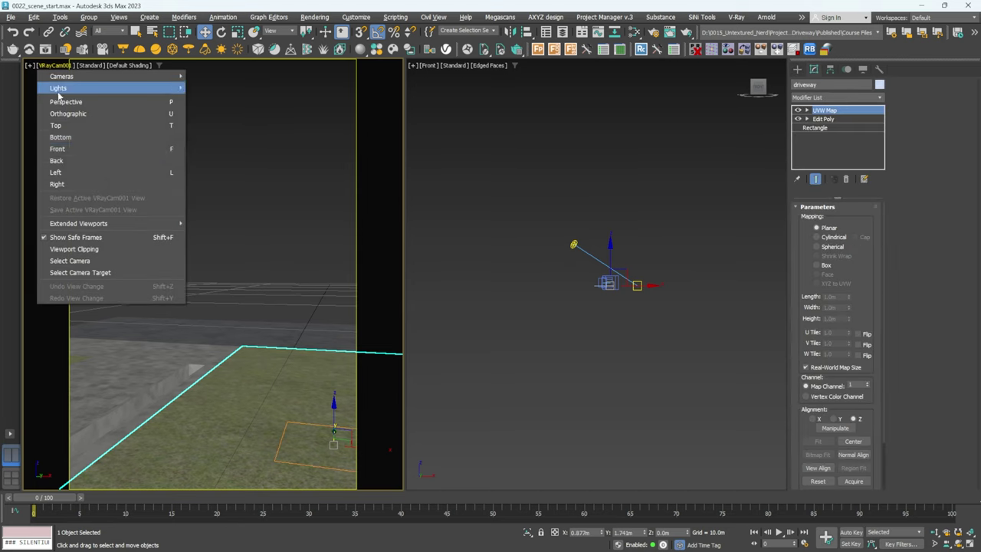
pyautogui.click(70, 261)
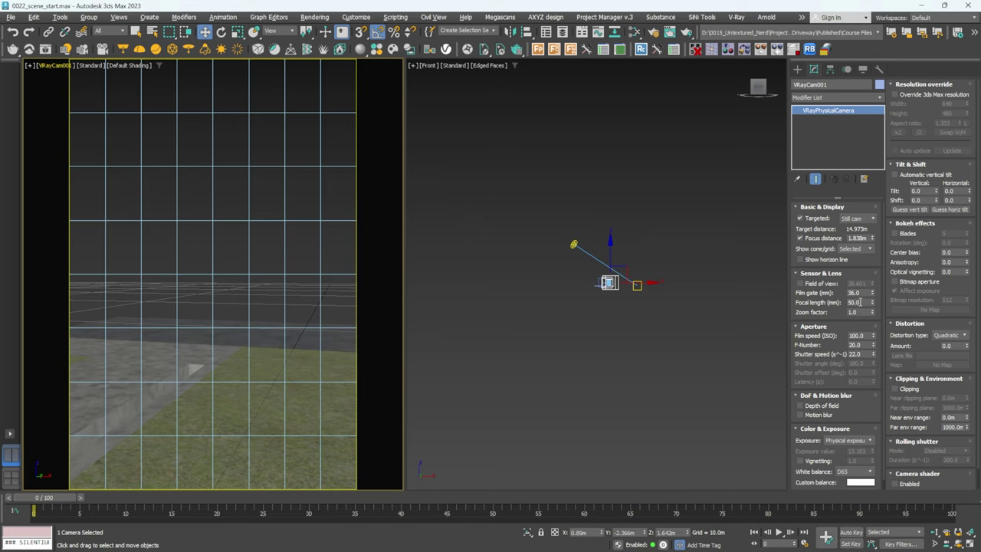
pyautogui.moveTo(863, 302); pyautogui.dragTo(815, 299)
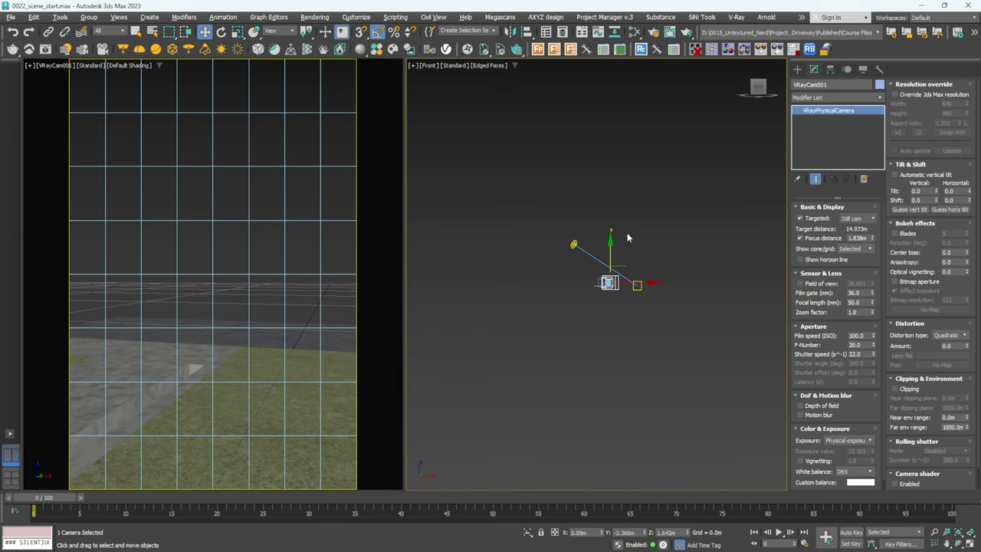
# - Move the camera target below the road to about Z -7.25 m so the camera looks down at the grass and planter edge
pyautogui.press('t')
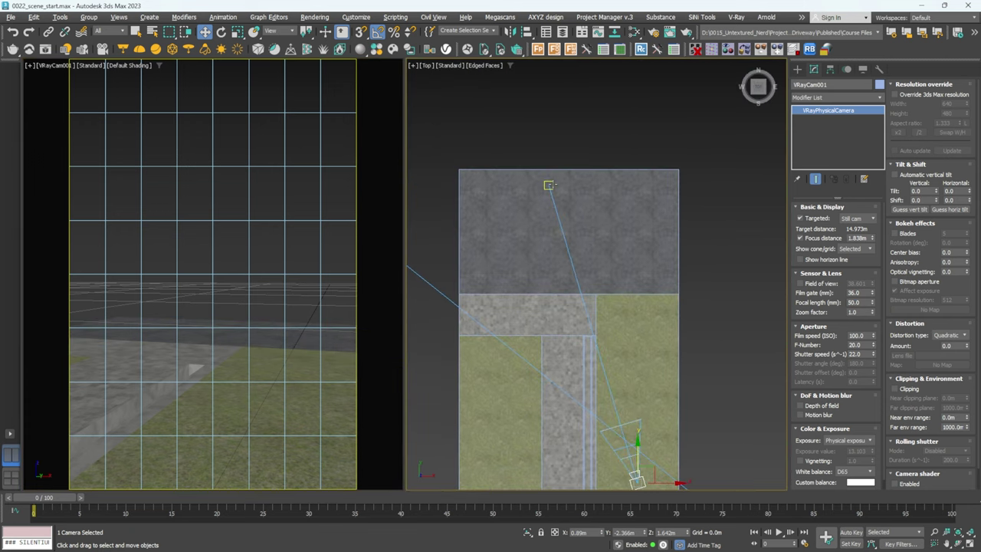
pyautogui.click(549, 185)
pyautogui.moveTo(563, 173); pyautogui.dragTo(581, 219)
pyautogui.keyDown('alt'); pyautogui.moveTo(613, 300); pyautogui.dragTo(566, 195, button='middle'); pyautogui.keyUp('alt')
pyautogui.moveTo(565, 193); pyautogui.dragTo(567, 374)
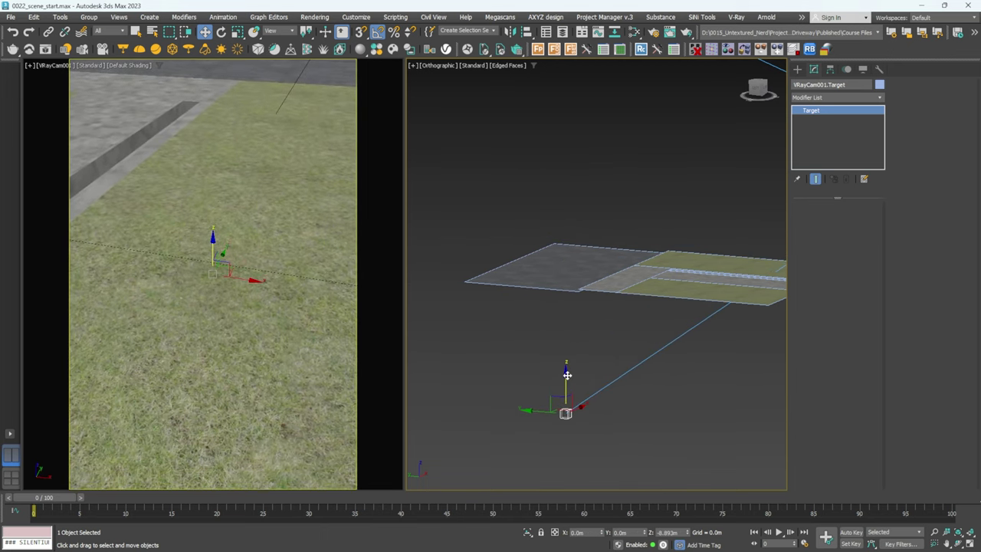
pyautogui.keyDown('alt'); pyautogui.moveTo(618, 314); pyautogui.dragTo(629, 391, button='middle'); pyautogui.keyUp('alt')
pyautogui.moveTo(565, 385); pyautogui.dragTo(566, 416)
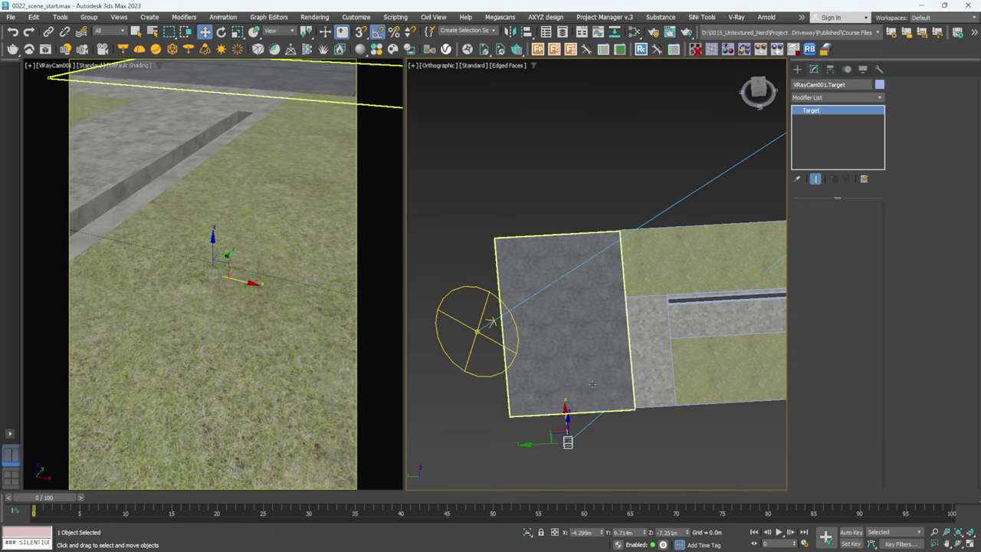
# - Select the camera and lower it to a height of about 1.35 m in the front view
pyautogui.moveTo(645, 362); pyautogui.dragTo(484, 368, button='middle')
pyautogui.click(651, 237)
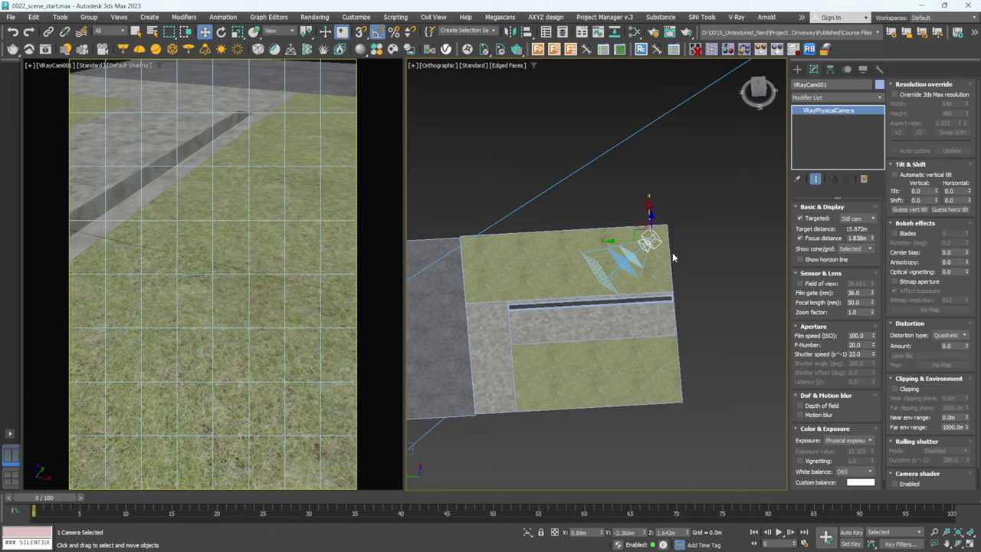
pyautogui.keyDown('alt'); pyautogui.moveTo(665, 295); pyautogui.dragTo(689, 227, button='middle'); pyautogui.keyUp('alt')
pyautogui.press('f')
pyautogui.scroll(-5, 622, 261)
pyautogui.scroll(6, 633, 211)
pyautogui.moveTo(665, 236); pyautogui.dragTo(579, 171, button='middle')
pyautogui.moveTo(605, 213); pyautogui.dragTo(606, 217)
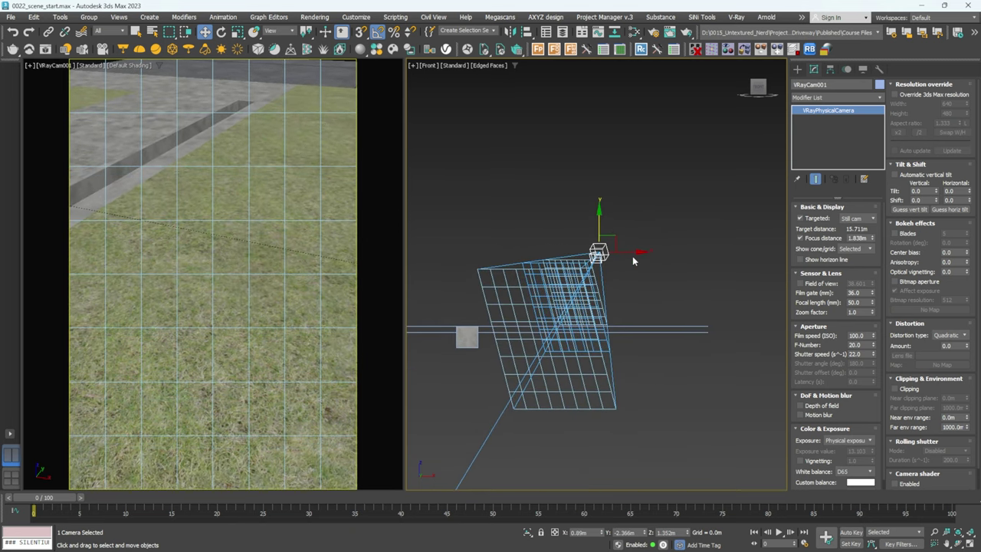
# - Move the camera back to the grass edge in the top view, to about X 1.28 m, Y -3.24 m
pyautogui.press('t')
pyautogui.scroll(8, 679, 262)
pyautogui.moveTo(671, 315); pyautogui.dragTo(569, 154, button='middle')
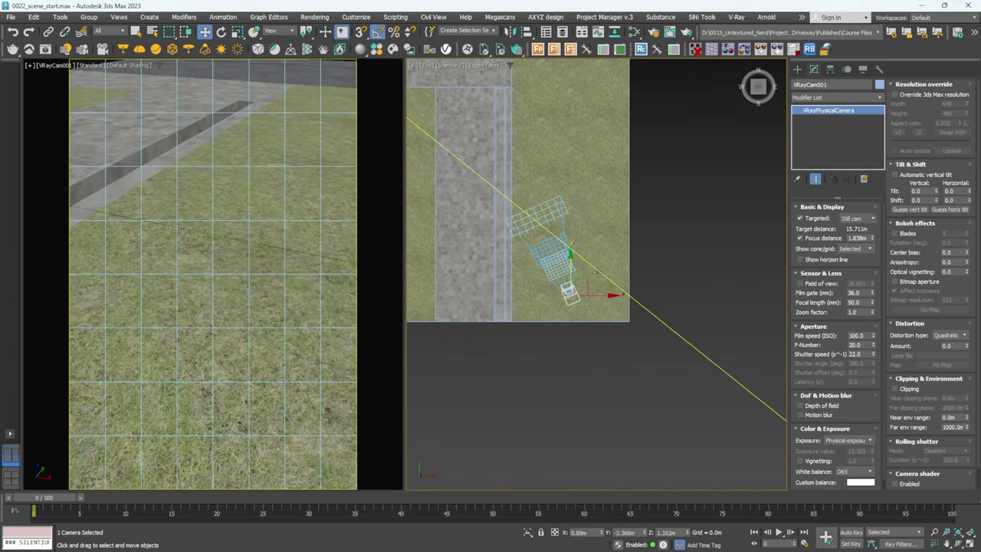
pyautogui.moveTo(585, 282); pyautogui.dragTo(591, 310)
# - Reposition the camera target to about X -3.45 m, Y 7.78 m, Z -6.69 m
pyautogui.moveTo(534, 238); pyautogui.dragTo(617, 264, button='middle')
pyautogui.scroll(-3, 567, 165)
pyautogui.moveTo(526, 181); pyautogui.dragTo(530, 255, button='middle')
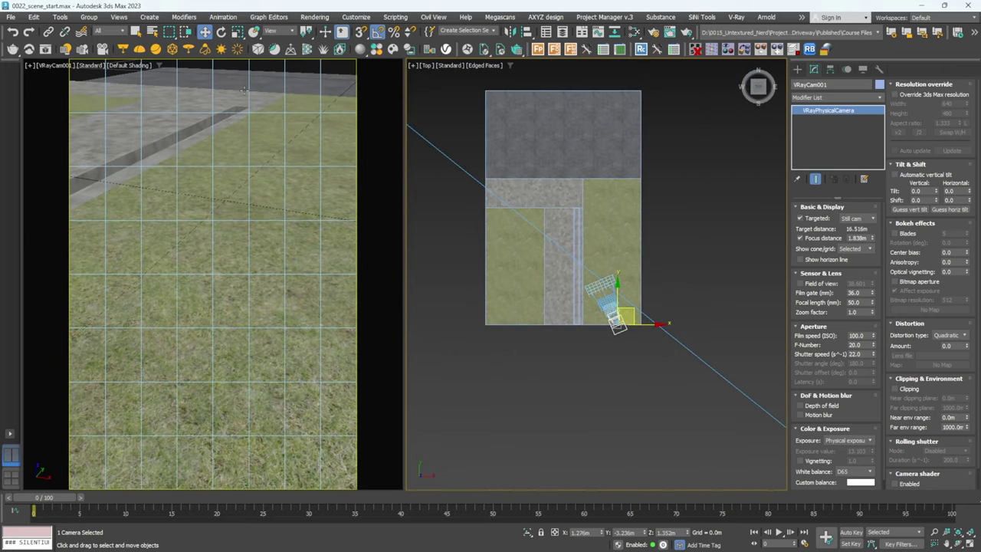
pyautogui.moveTo(457, 144); pyautogui.dragTo(527, 206, button='middle')
pyautogui.scroll(-1, 527, 206)
pyautogui.scroll(-1, 598, 217)
pyautogui.moveTo(597, 217); pyautogui.dragTo(543, 199, button='middle')
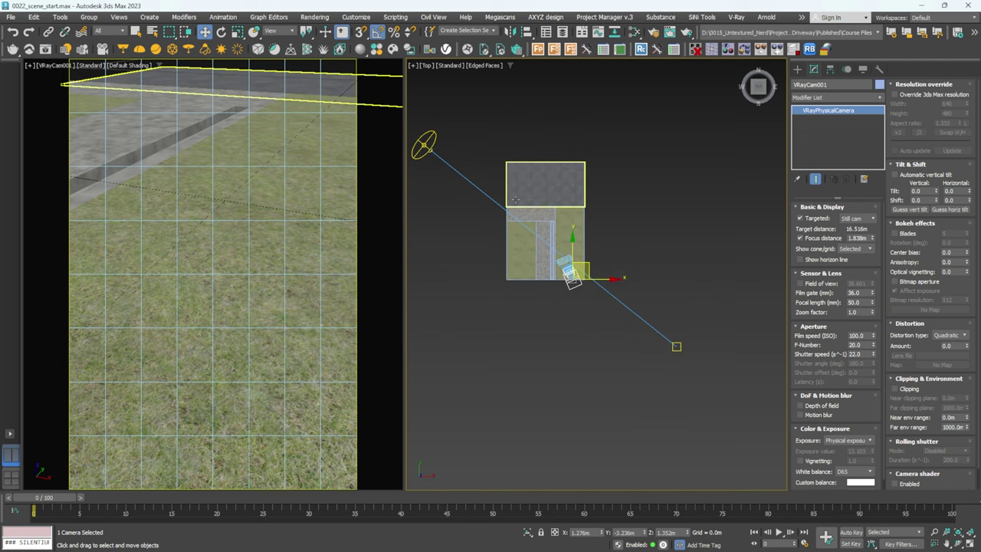
pyautogui.press('F3')
pyautogui.scroll(3, 543, 199)
pyautogui.click(509, 158)
pyautogui.press('F3')
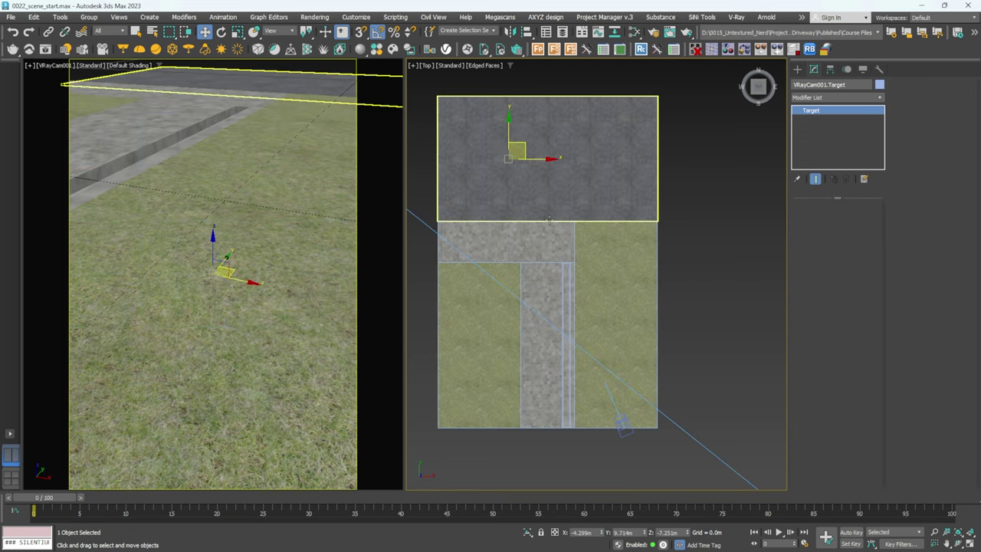
pyautogui.scroll(-2, 582, 234)
pyautogui.press('f')
pyautogui.scroll(-2, 629, 193)
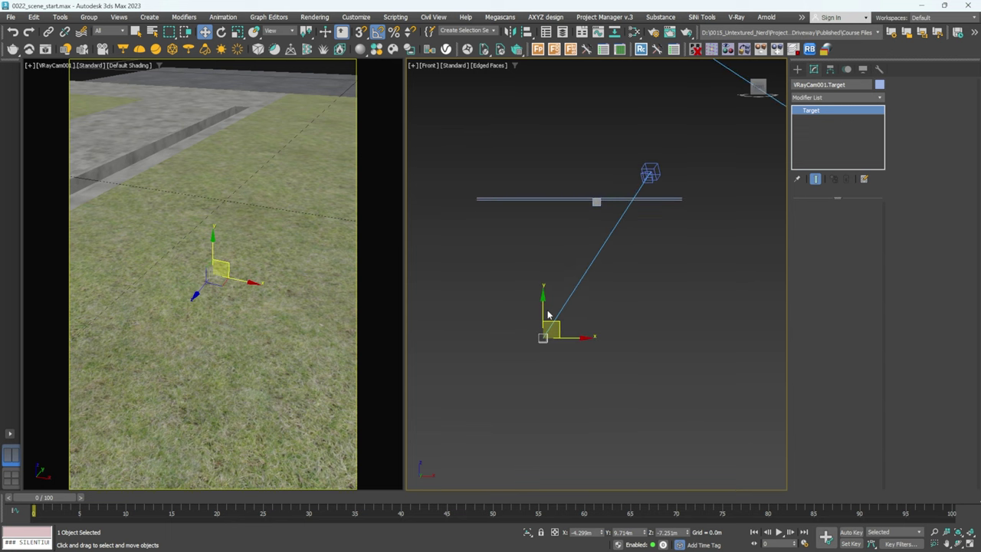
pyautogui.moveTo(559, 322); pyautogui.dragTo(578, 311)
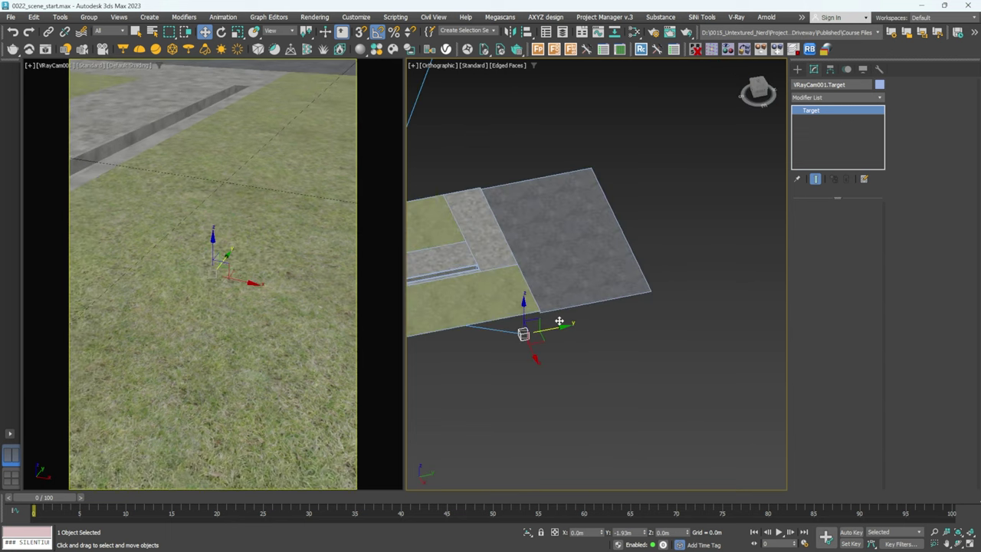
# - Move the camera sideways in the top view towards the planter box, to about X -0.23 m
pyautogui.press('t')
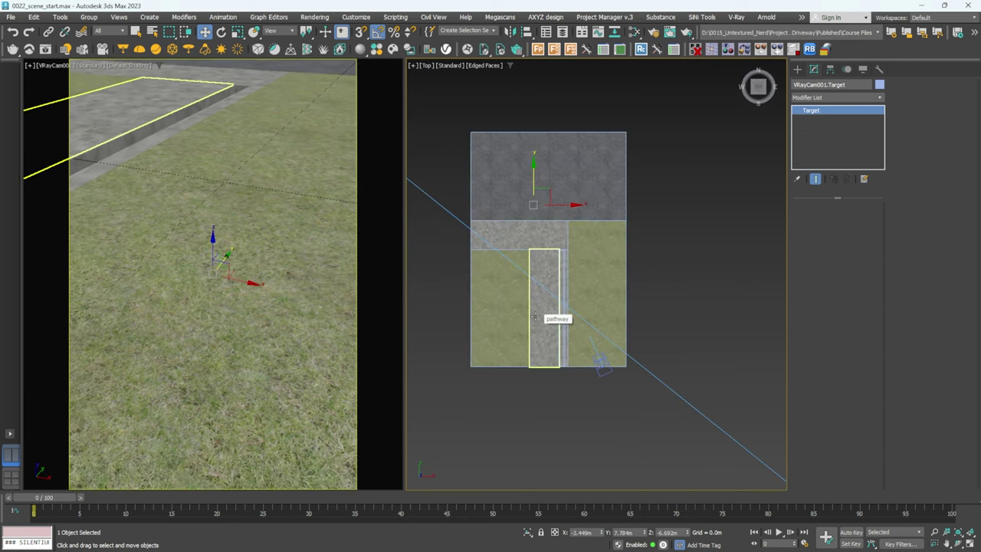
pyautogui.press('z')
pyautogui.scroll(-10, 557, 290)
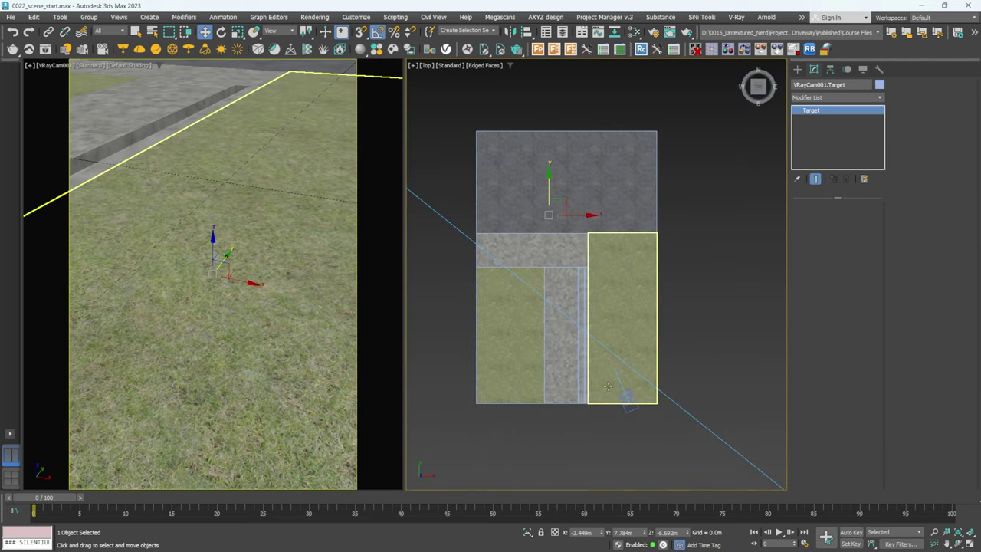
pyautogui.click(639, 405)
pyautogui.moveTo(668, 401); pyautogui.dragTo(644, 405)
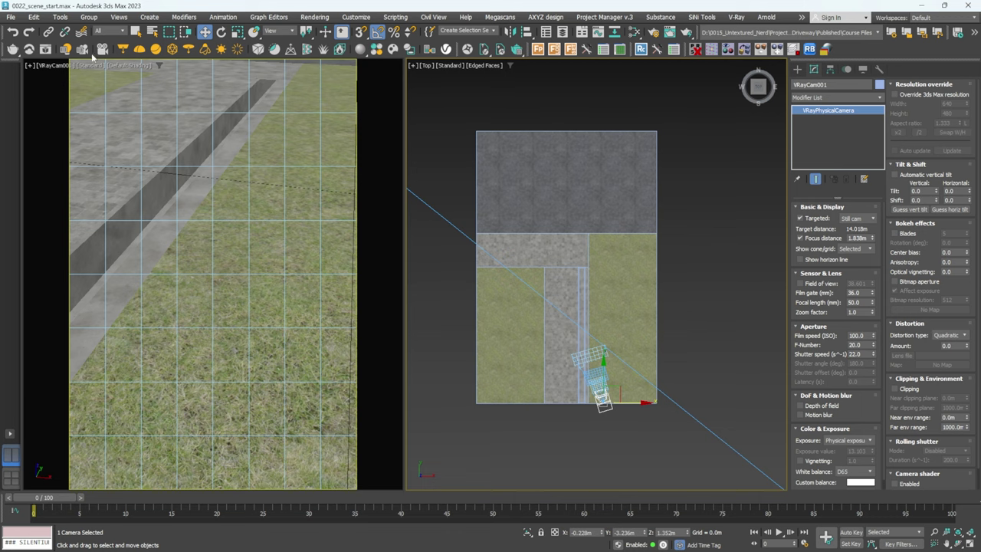
# - Start an interactive render in the V-Ray Frame Buffer and inspect the planter box edge and grass up close
pyautogui.click(48, 49)
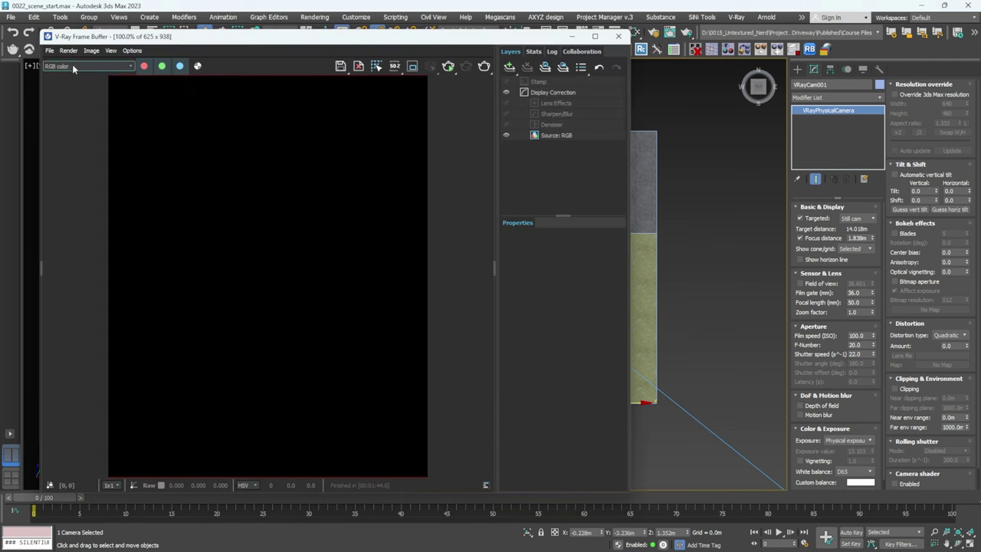
pyautogui.click(450, 67)
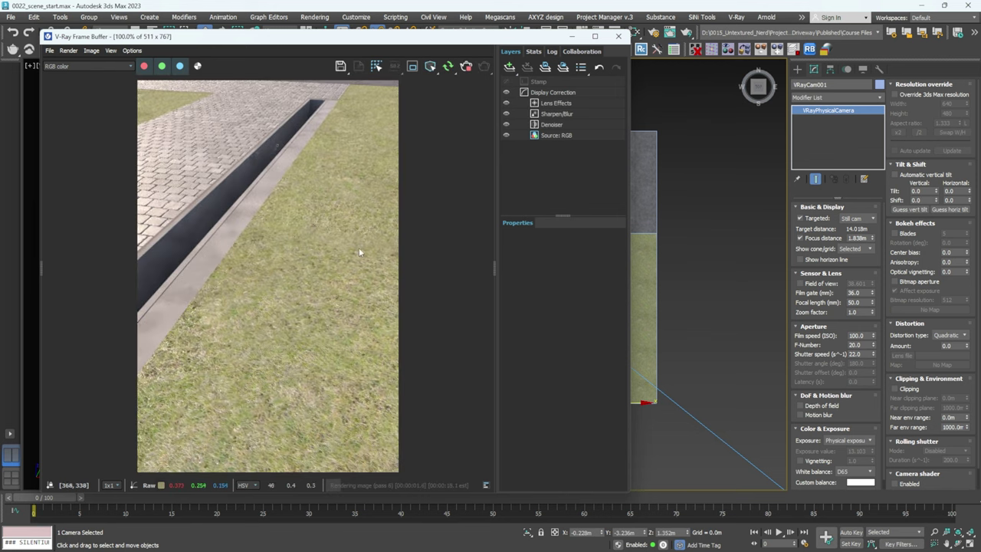
pyautogui.scroll(3, 214, 226)
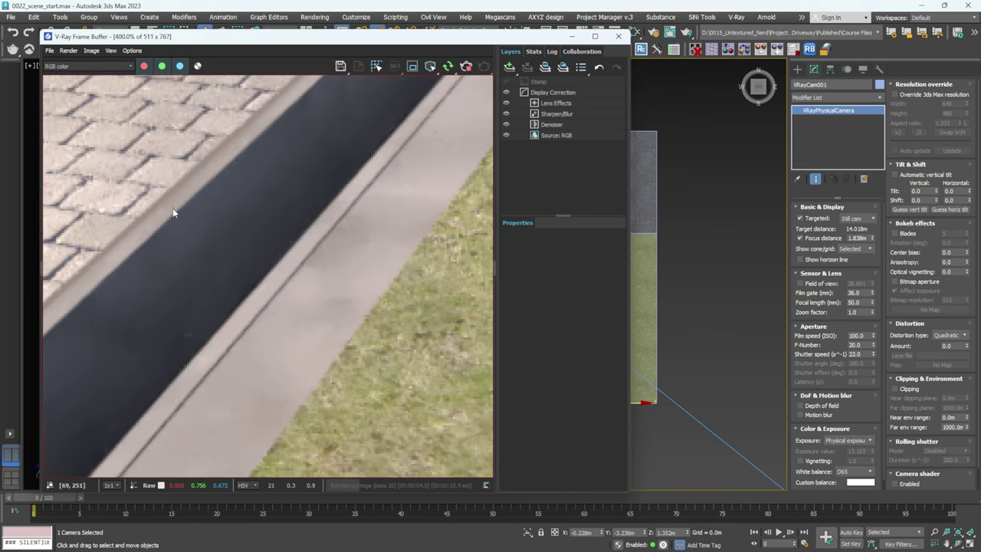
pyautogui.scroll(-1, 172, 208)
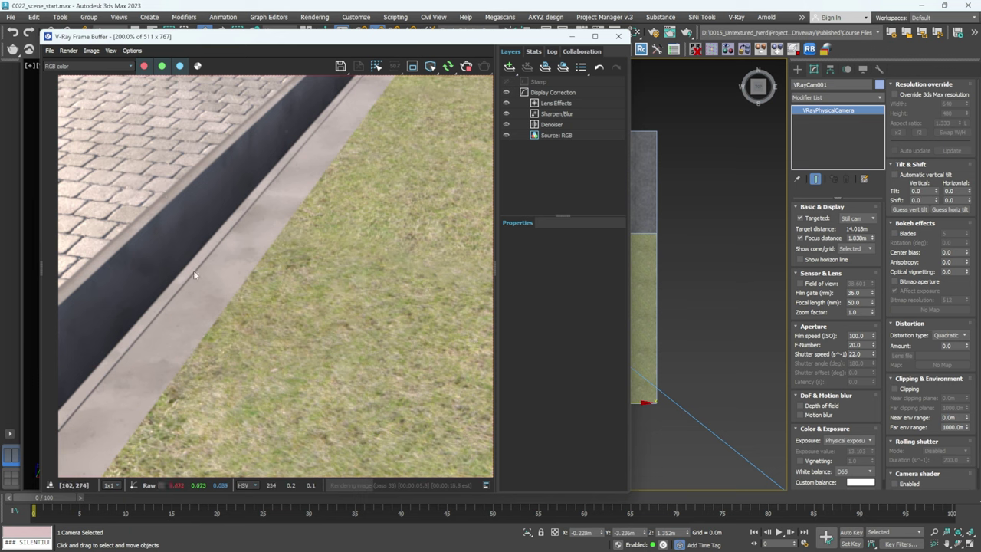
pyautogui.scroll(-2, 169, 308)
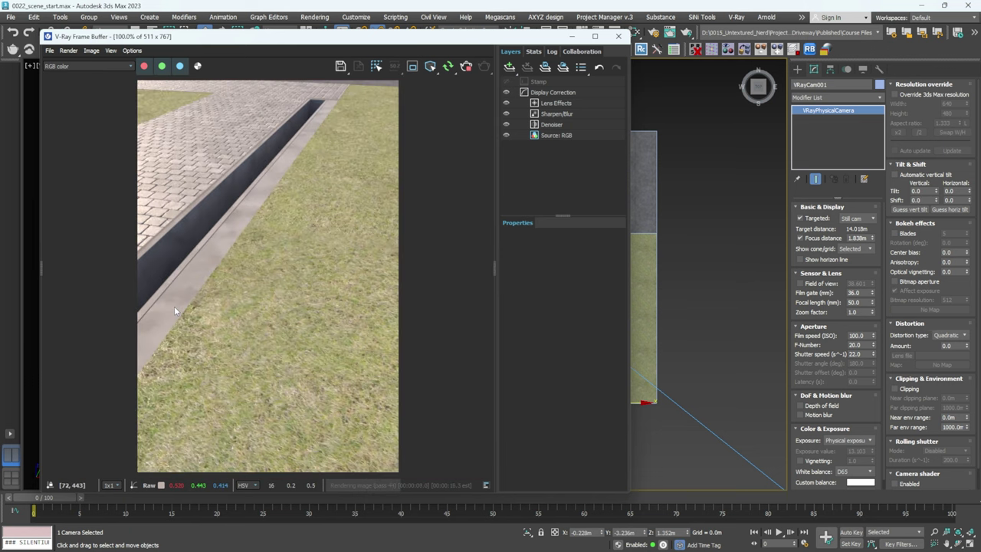
pyautogui.scroll(2, 167, 300)
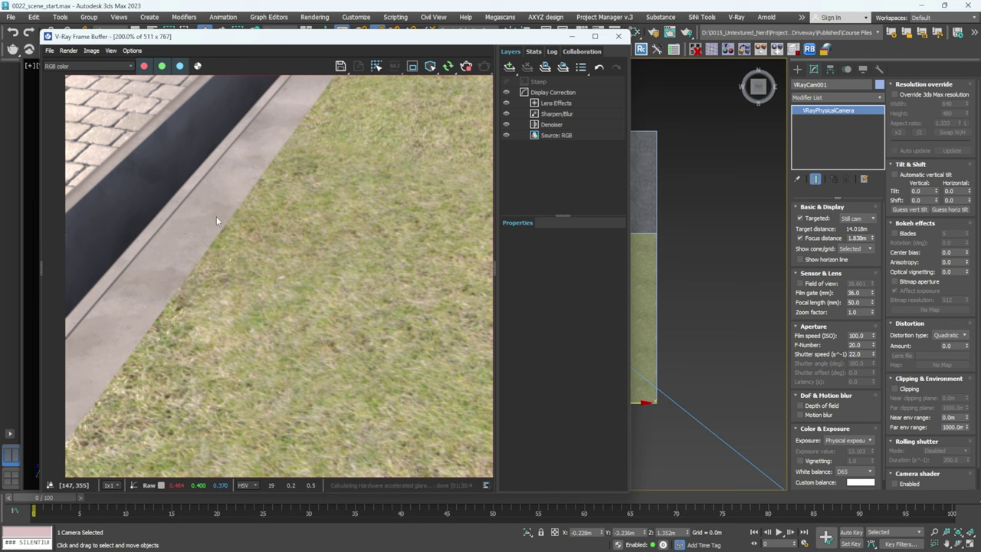
# - Inspect the rendered planter and grass edge, and close the V-Ray Frame Buffer
pyautogui.scroll(-2, 216, 223)
pyautogui.scroll(2, 184, 163)
pyautogui.scroll(-2, 182, 167)
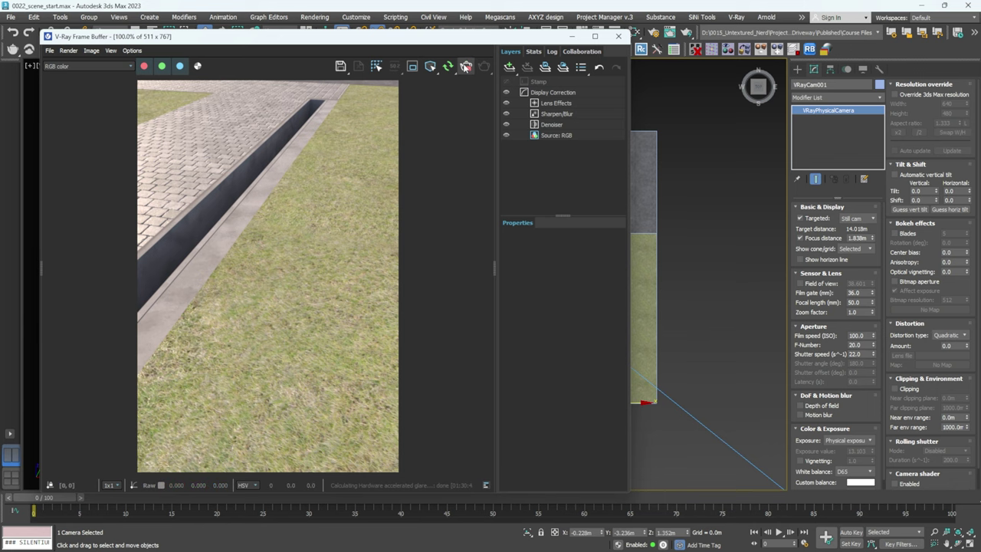
pyautogui.click(619, 36)
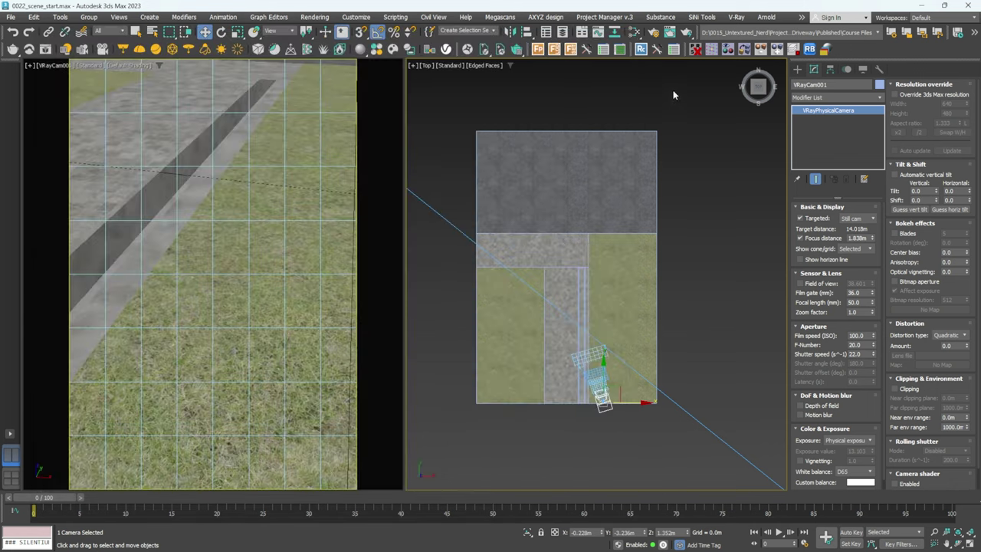
# - Show the 03_ITOO layer group in the Layer Explorer and make its 03_03_Forest_Objects sublayer the active layer
pyautogui.click(541, 49)
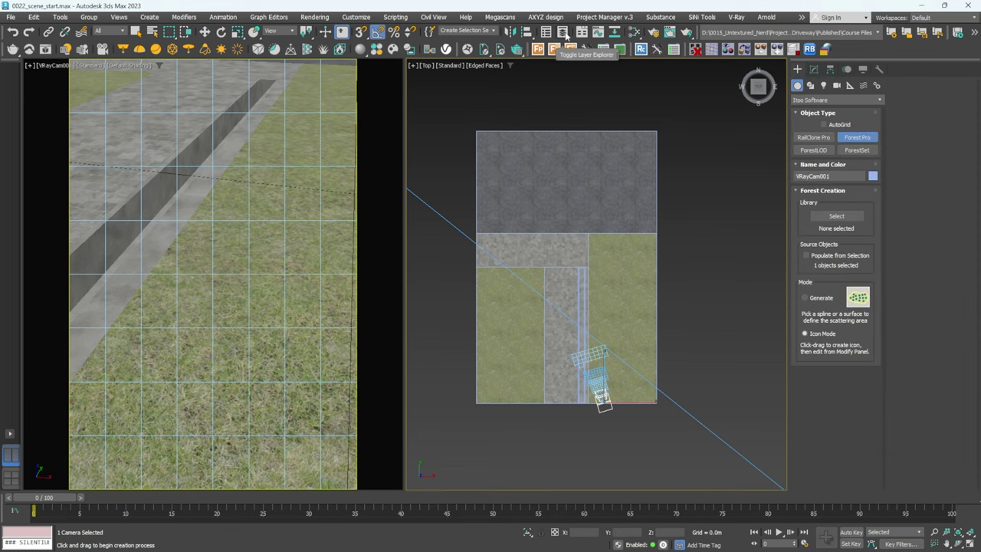
pyautogui.click(562, 33)
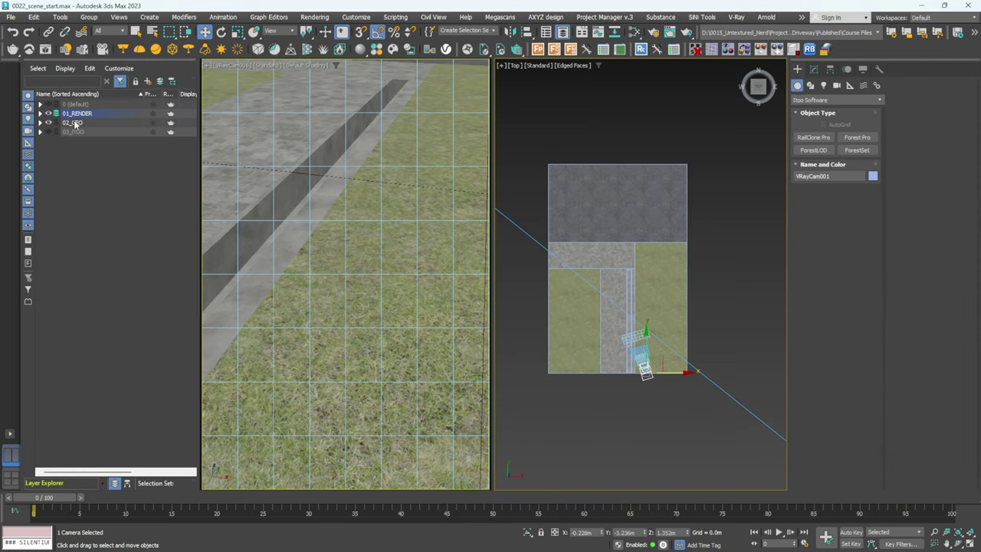
pyautogui.hotkey('alt', 'w')
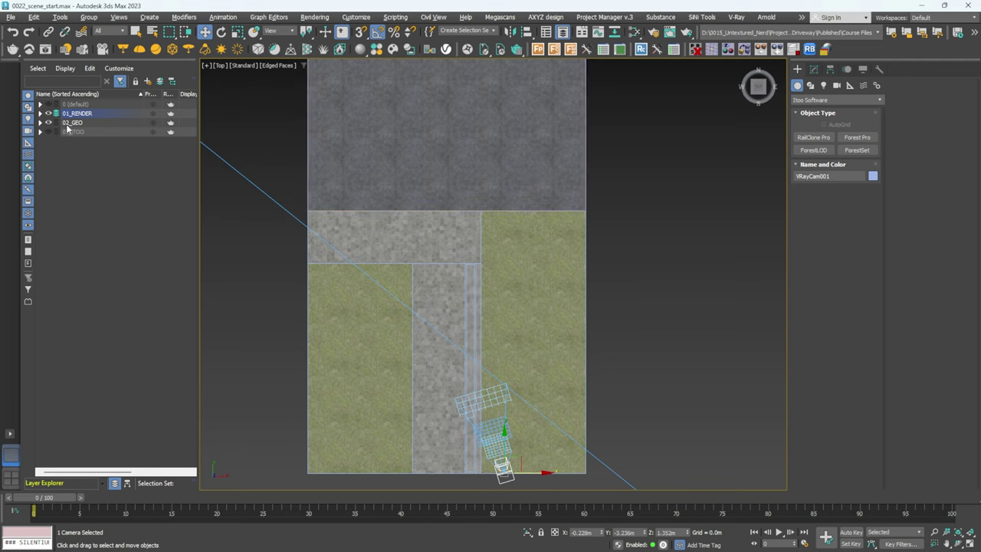
pyautogui.click(40, 132)
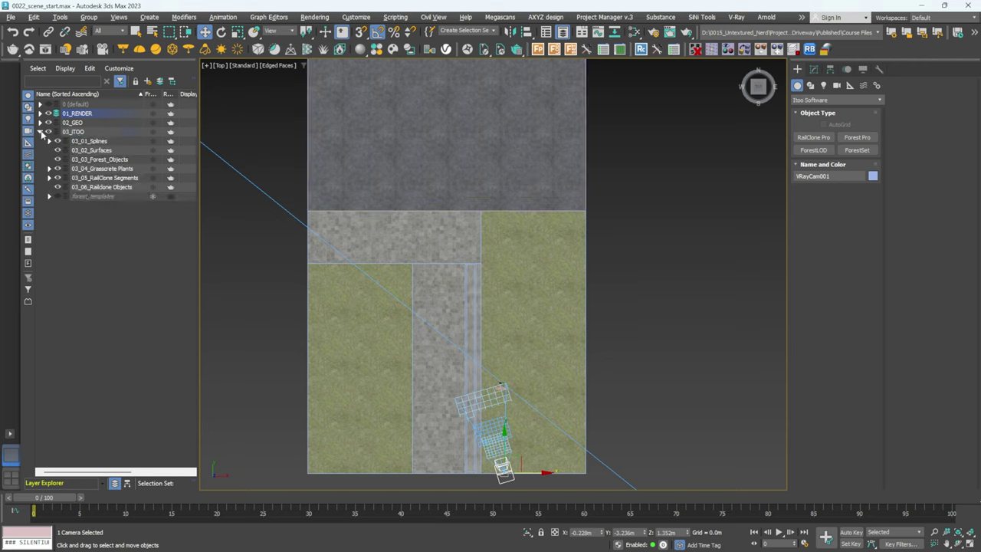
pyautogui.click(56, 133)
pyautogui.click(66, 159)
# - Create a Forest Pro object as an icon in the empty area beside the scene and open its settings
pyautogui.click(852, 141)
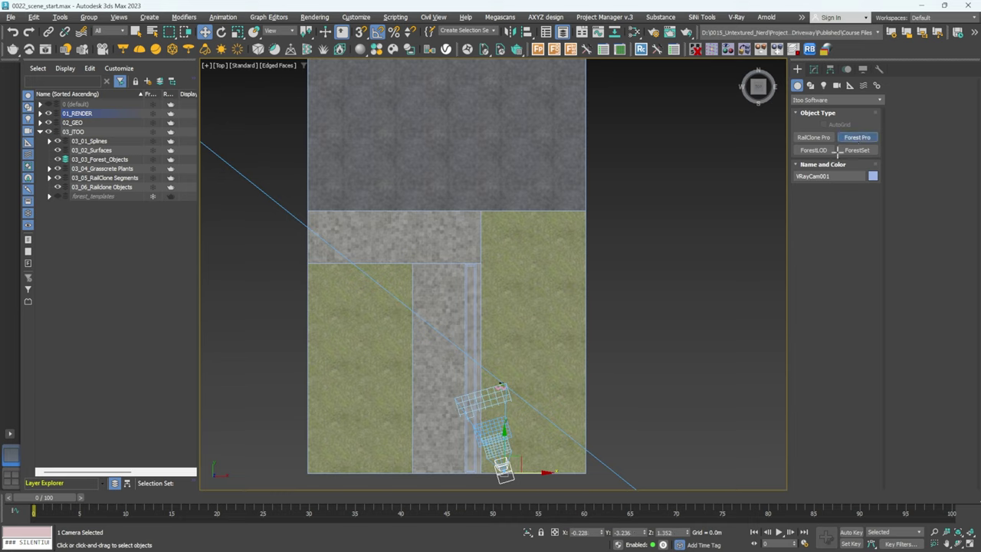
pyautogui.moveTo(661, 225); pyautogui.dragTo(697, 237)
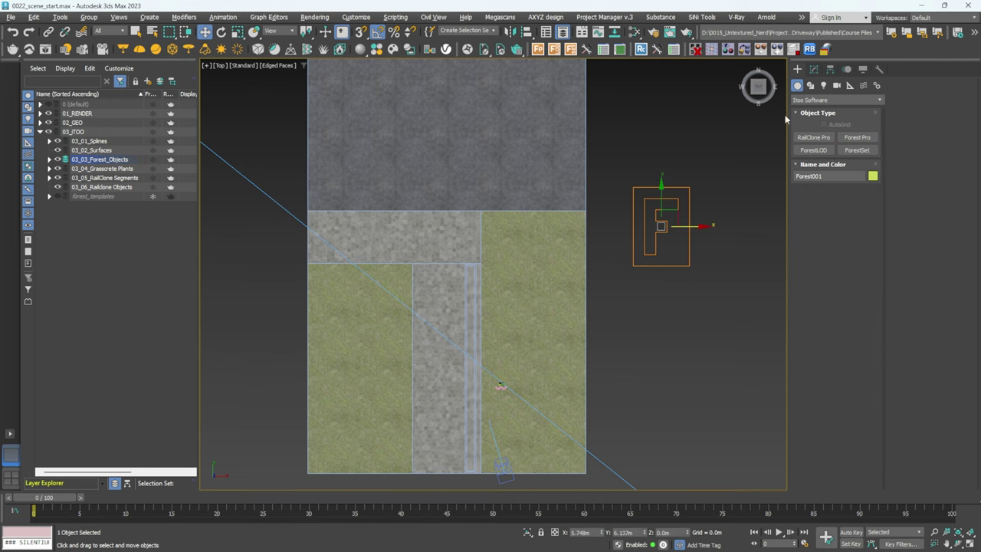
pyautogui.click(813, 69)
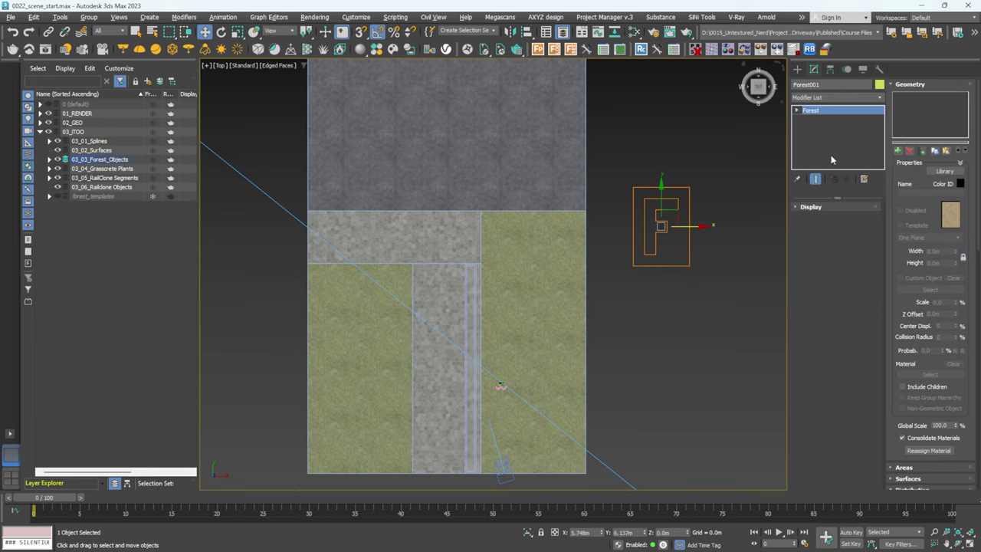
# - Load the Daisy 01 (detail) preset from the Lawns library into the Forest object, rescaling the XRef objects to the system unit scale
pyautogui.click(945, 171)
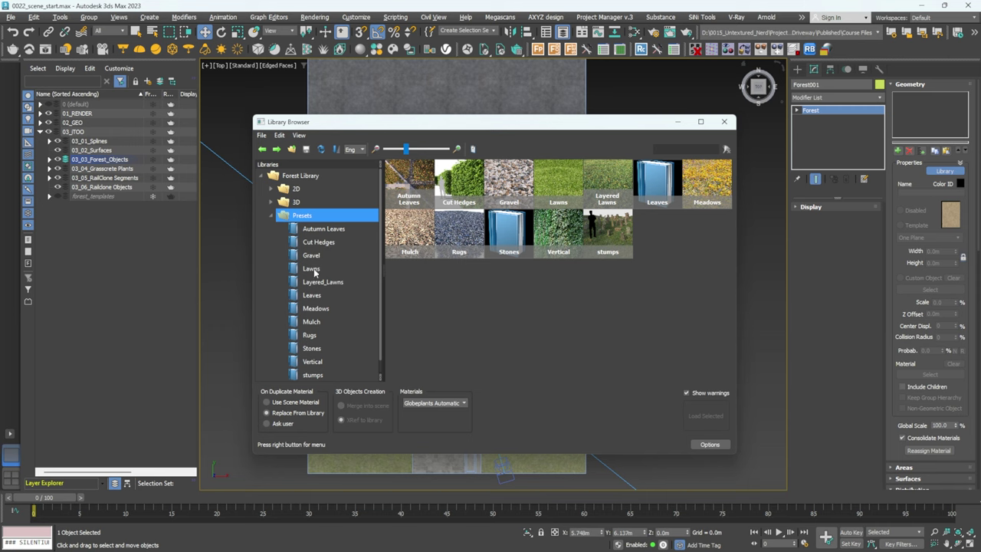
pyautogui.click(312, 269)
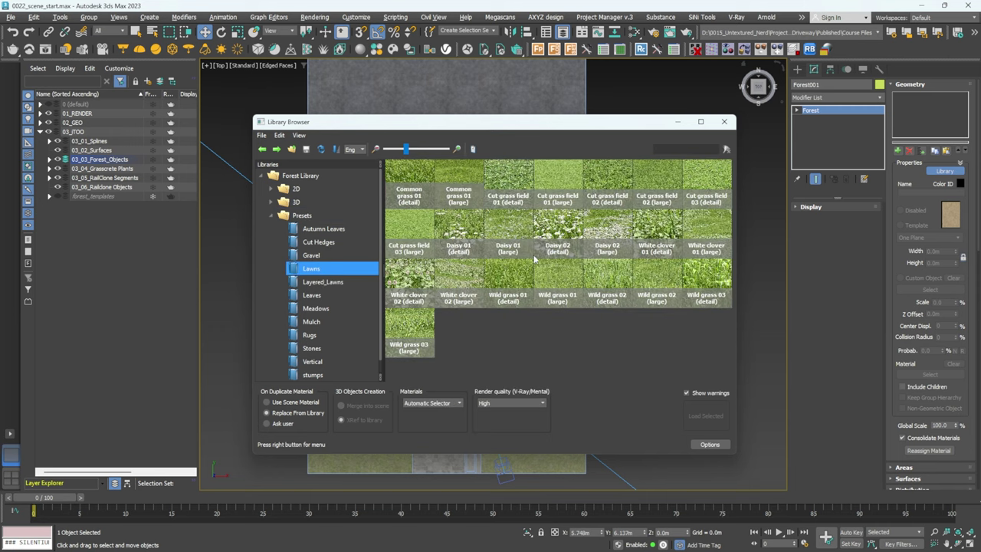
pyautogui.moveTo(406, 148); pyautogui.dragTo(413, 148)
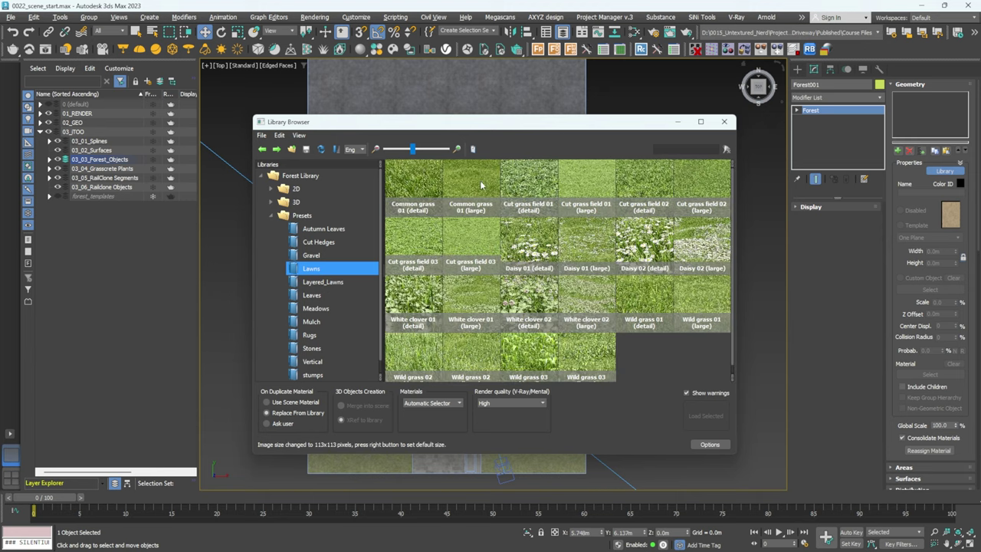
pyautogui.click(418, 189)
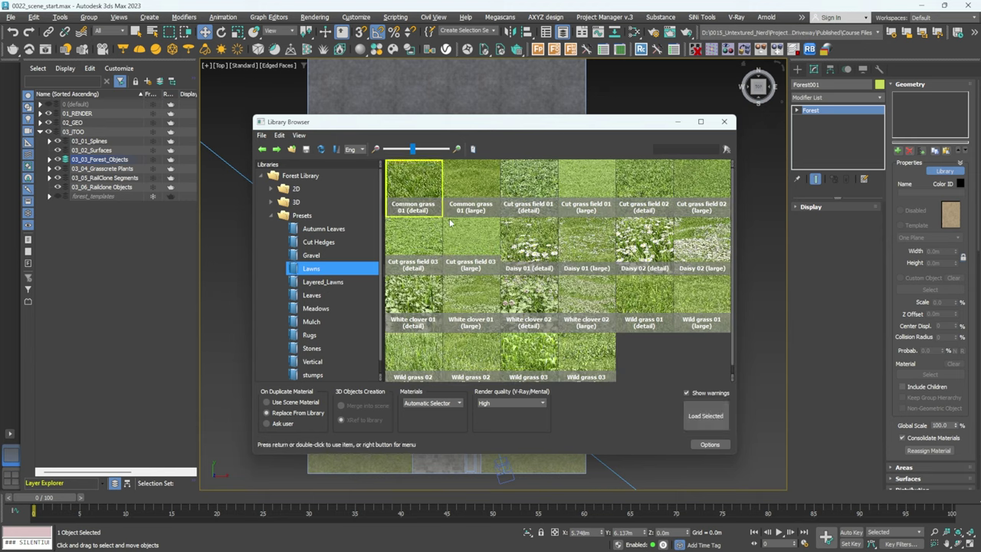
pyautogui.click(531, 247)
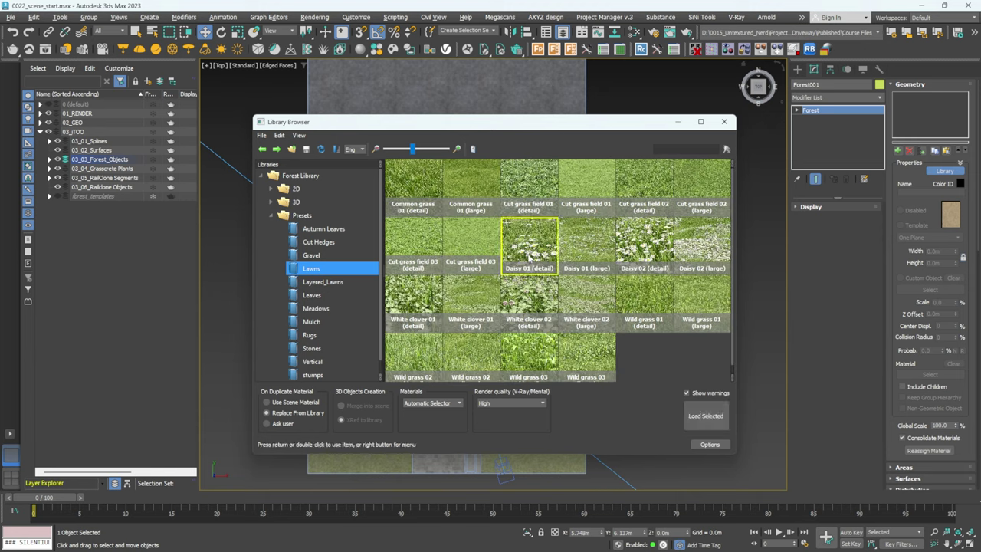
pyautogui.click(709, 416)
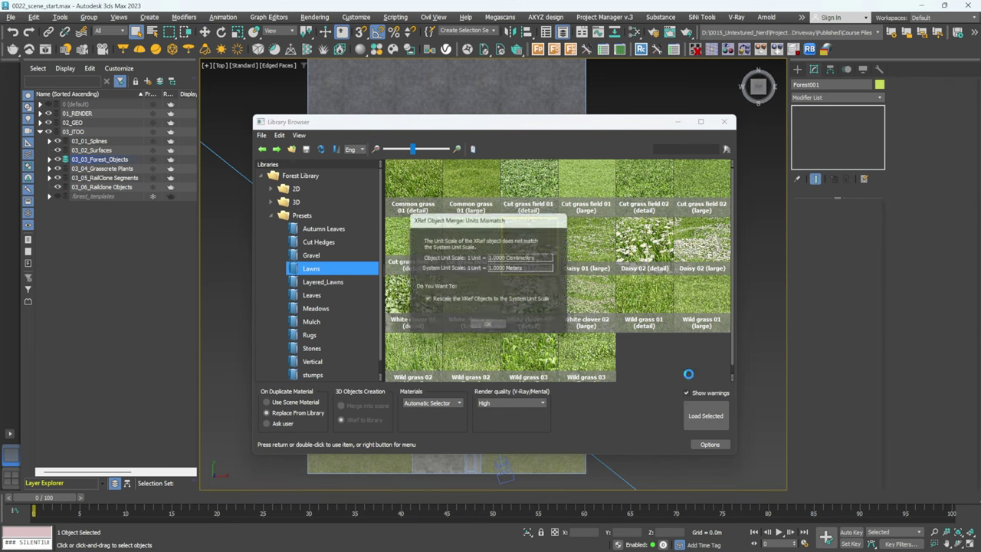
pyautogui.click(489, 324)
pyautogui.click(537, 311)
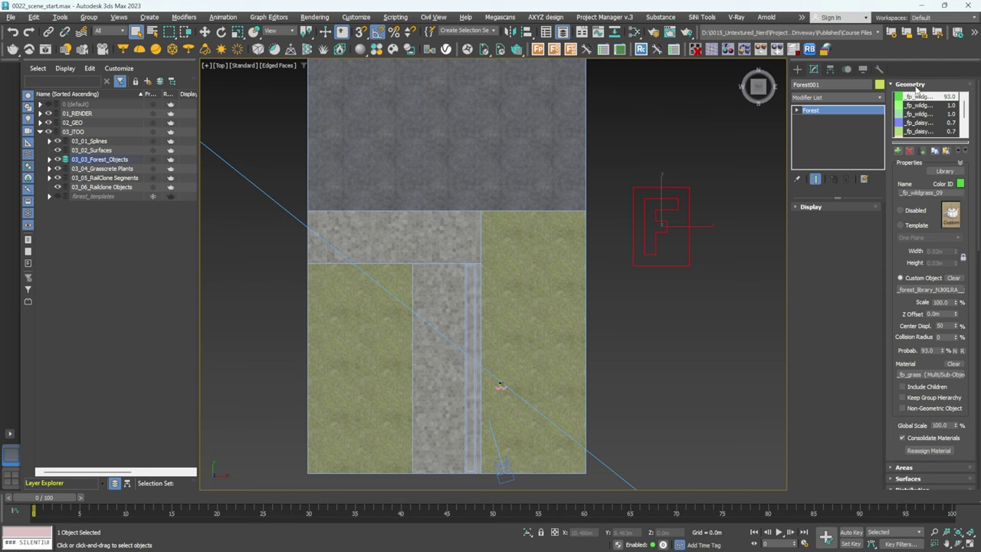
# - Assign the grass plane on the left of the paved driveway as the Forest object's scatter surface and turn on Auto
pyautogui.click(827, 240)
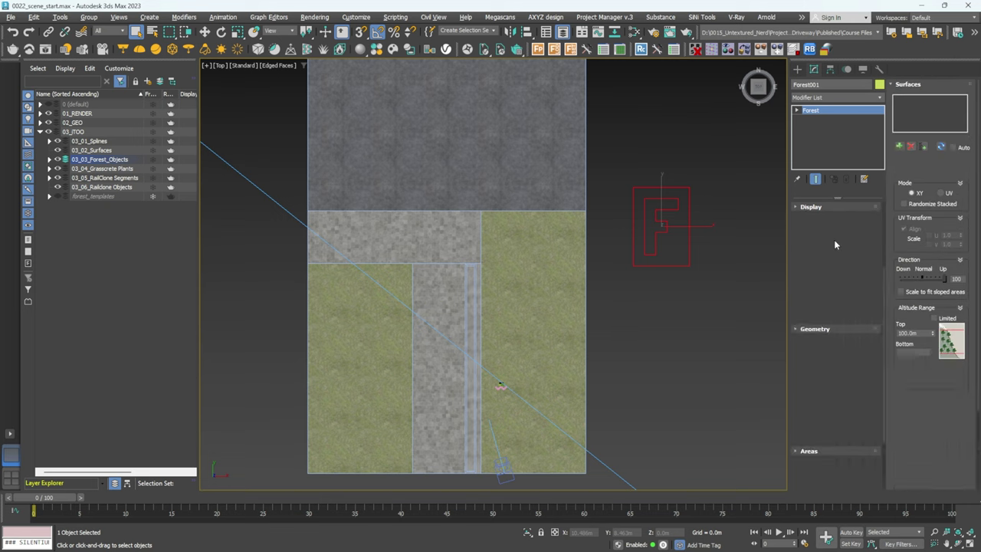
pyautogui.click(359, 331)
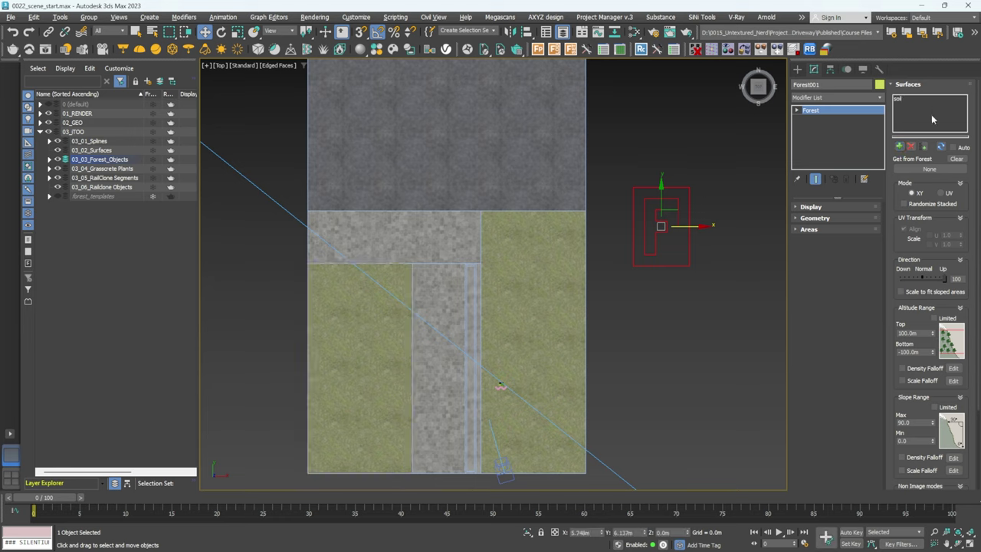
pyautogui.click(953, 147)
pyautogui.click(942, 84)
# - Turn on the Forest object's Surface Area and rename the object F_grass_garden
pyautogui.click(829, 228)
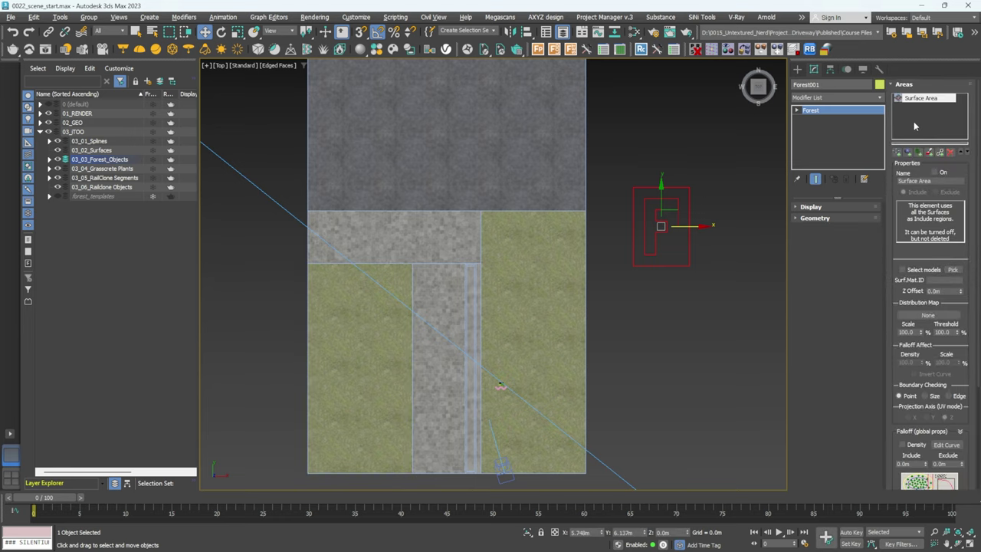
pyautogui.click(934, 172)
pyautogui.keyDown('alt'); pyautogui.moveTo(546, 293); pyautogui.dragTo(490, 222, button='middle'); pyautogui.keyUp('alt')
pyautogui.scroll(5, 425, 360)
pyautogui.scroll(-6, 460, 315)
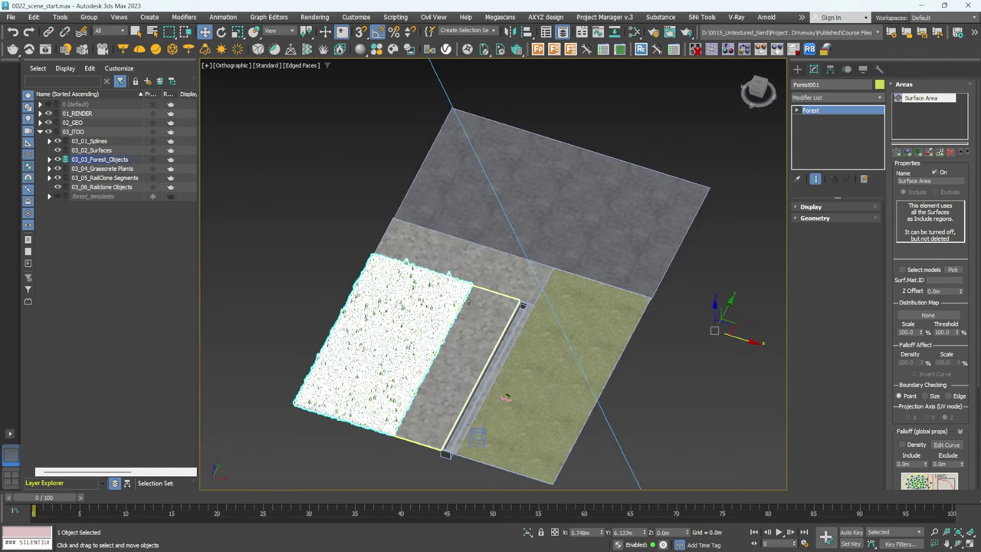
pyautogui.click(833, 86)
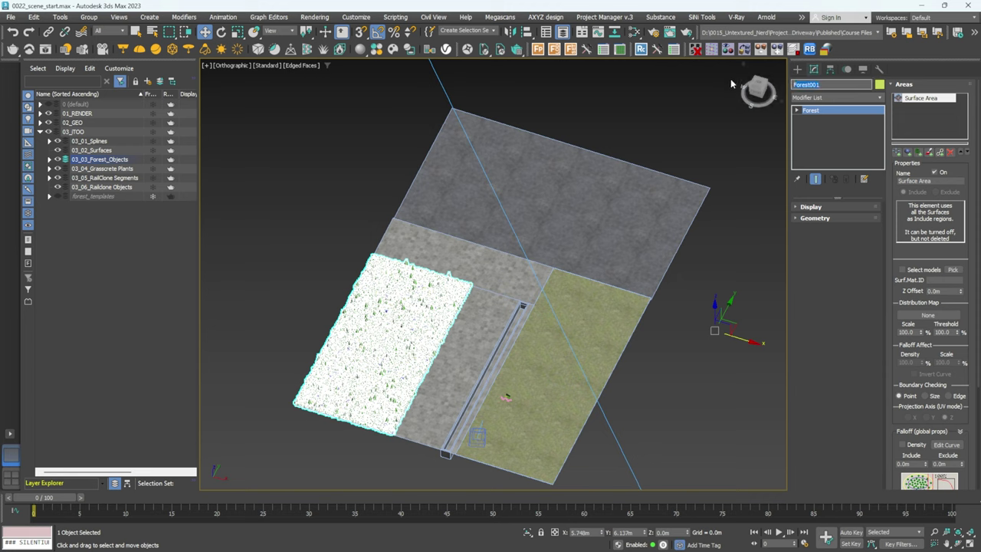
pyautogui.write('F_grass_garden')
# - Select the planter rectangle spline and examine how it sits around the planter box
pyautogui.keyDown('alt'); pyautogui.moveTo(473, 366); pyautogui.dragTo(499, 277, button='middle'); pyautogui.keyUp('alt')
pyautogui.scroll(3, 469, 336)
pyautogui.keyDown('alt'); pyautogui.moveTo(573, 271); pyautogui.dragTo(609, 243, button='middle'); pyautogui.keyUp('alt')
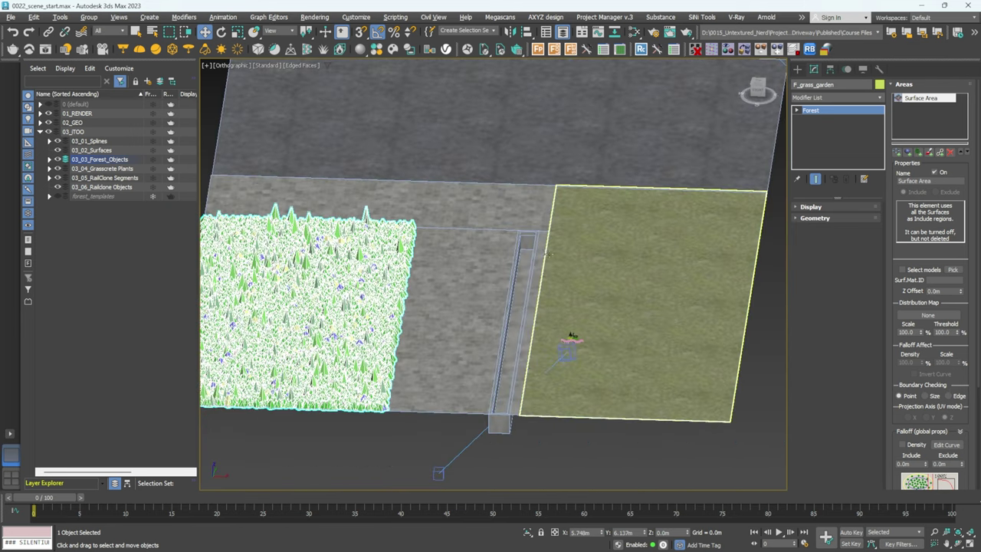
pyautogui.scroll(6, 537, 252)
pyautogui.click(518, 221)
pyautogui.scroll(-4, 518, 221)
pyautogui.keyDown('alt'); pyautogui.moveTo(518, 221); pyautogui.dragTo(491, 226, button='middle'); pyautogui.keyUp('alt')
pyautogui.scroll(-4, 524, 249)
pyautogui.keyDown('alt'); pyautogui.moveTo(543, 100); pyautogui.dragTo(538, 149, button='middle'); pyautogui.keyUp('alt')
pyautogui.scroll(5, 537, 153)
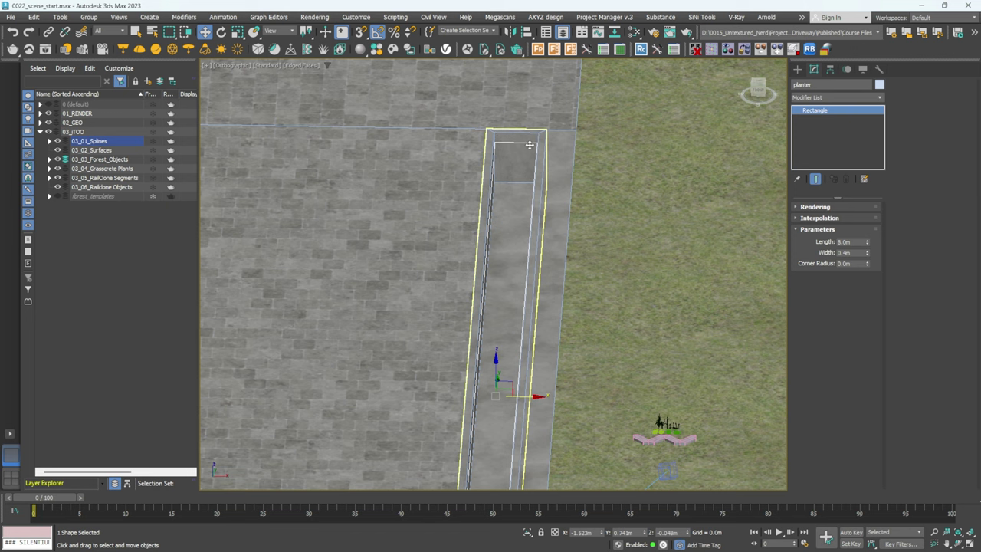
pyautogui.scroll(-4, 531, 145)
pyautogui.keyDown('alt'); pyautogui.moveTo(531, 145); pyautogui.dragTo(537, 100, button='middle'); pyautogui.keyUp('alt')
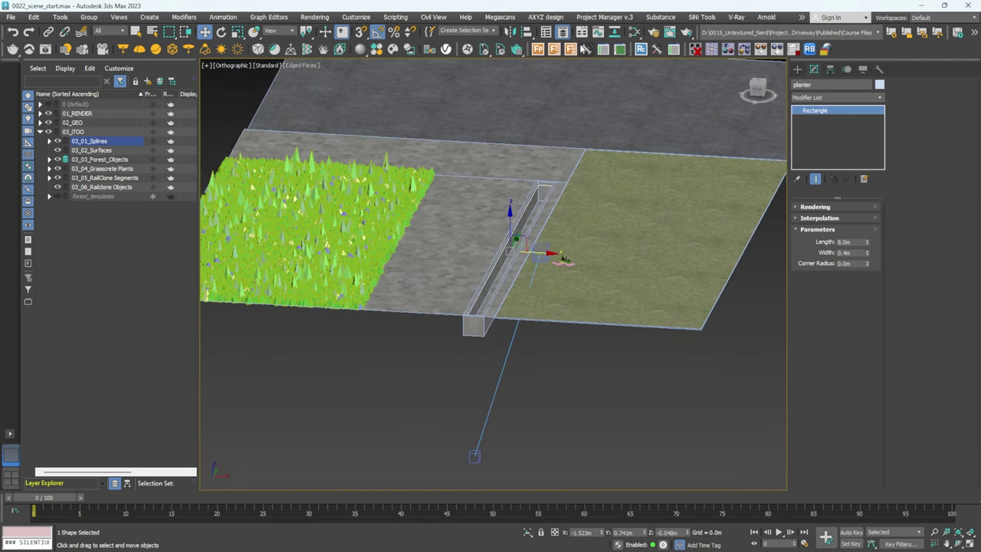
# - Create a second Forest Pro object in the empty area in front of the right lawn and name it F_planter
pyautogui.click(544, 50)
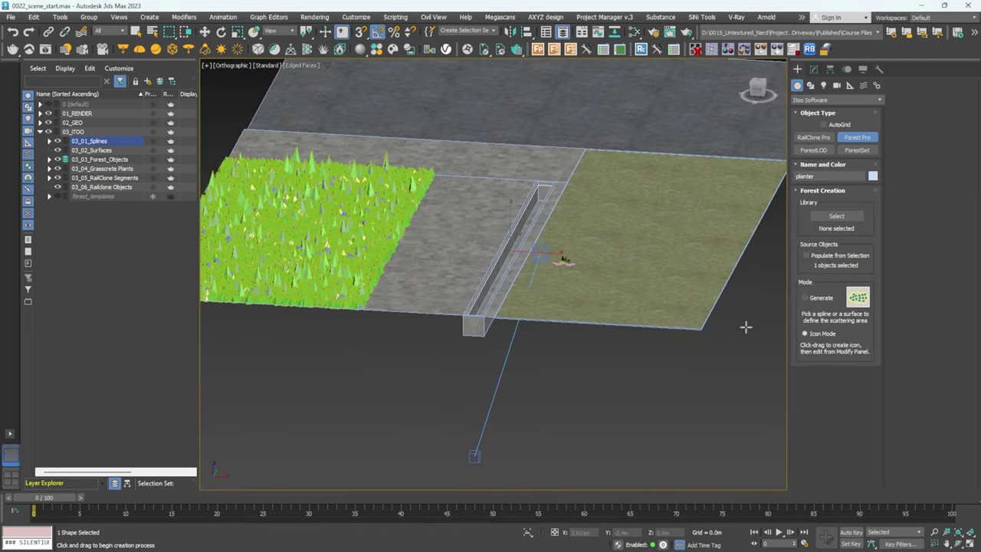
pyautogui.moveTo(696, 389); pyautogui.dragTo(770, 360)
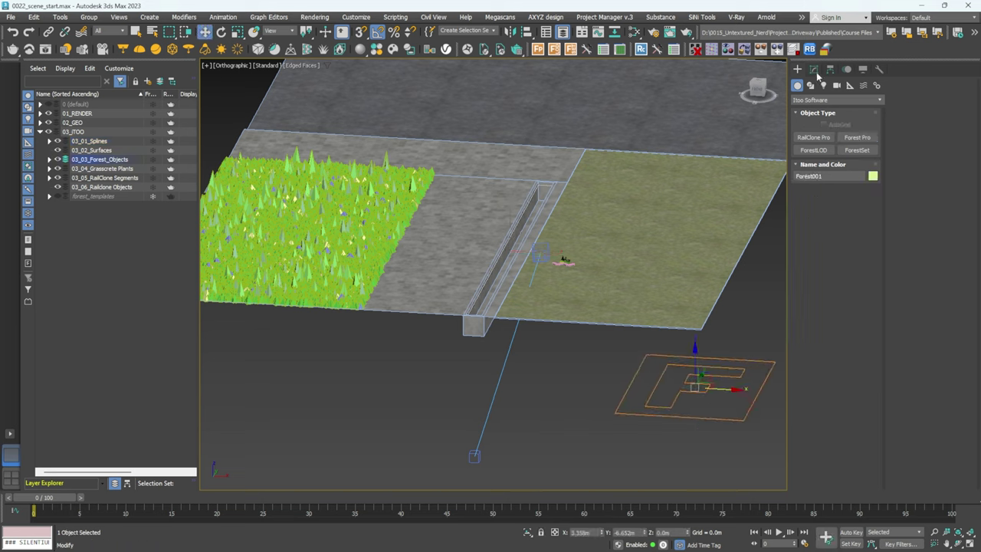
pyautogui.click(816, 71)
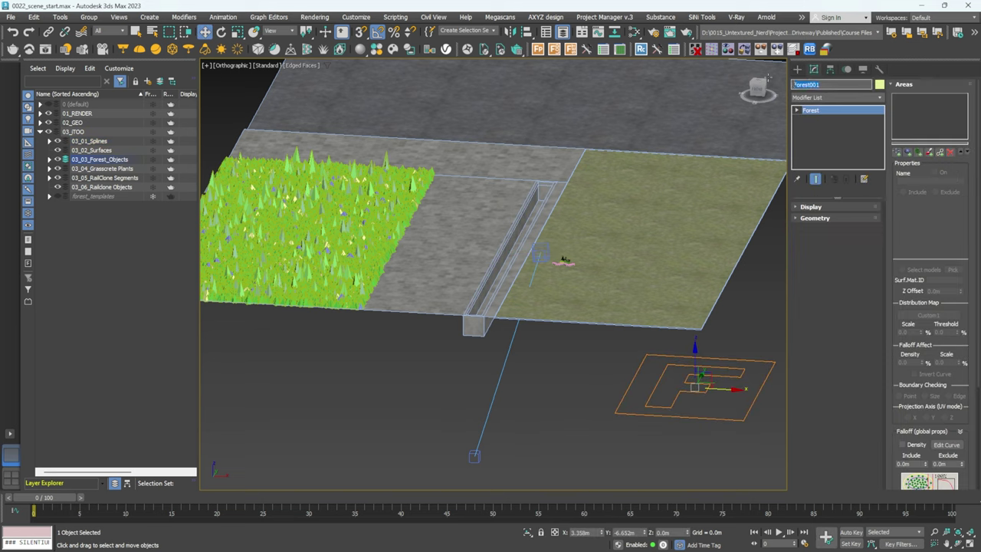
pyautogui.write('F_planter')
pyautogui.click(757, 101)
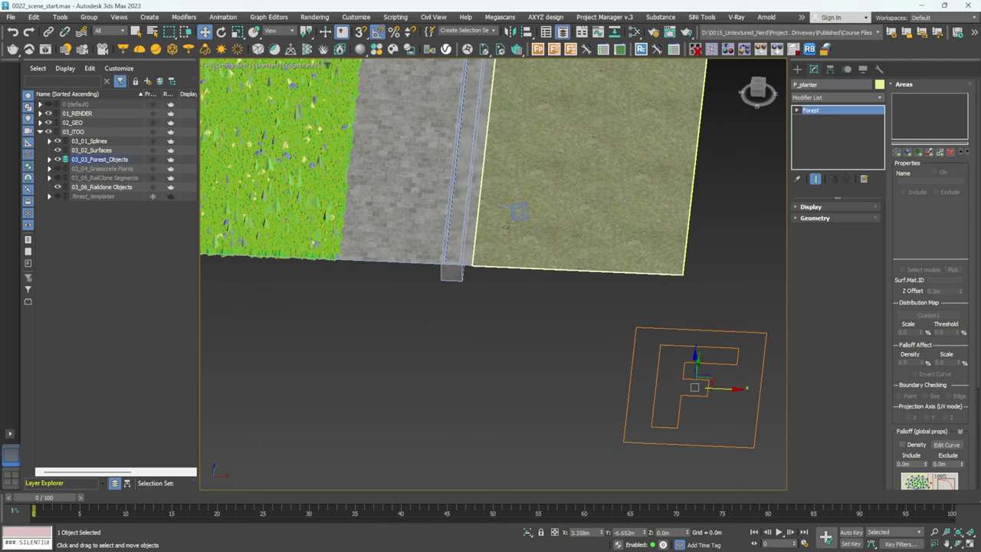
# - Add an include spline area to F_planter and pick the planter spline as its boundary
pyautogui.moveTo(641, 382); pyautogui.dragTo(586, 337, button='middle')
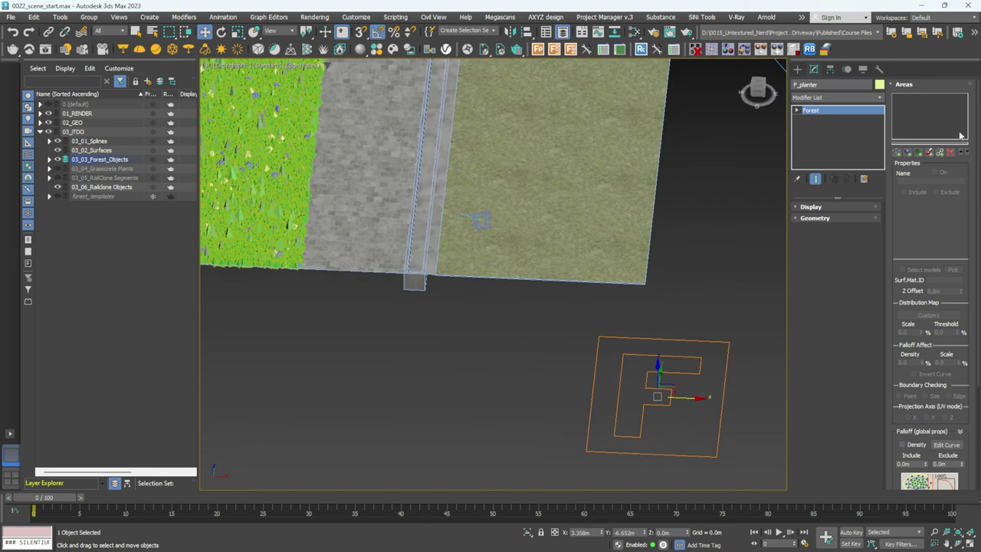
pyautogui.click(928, 84)
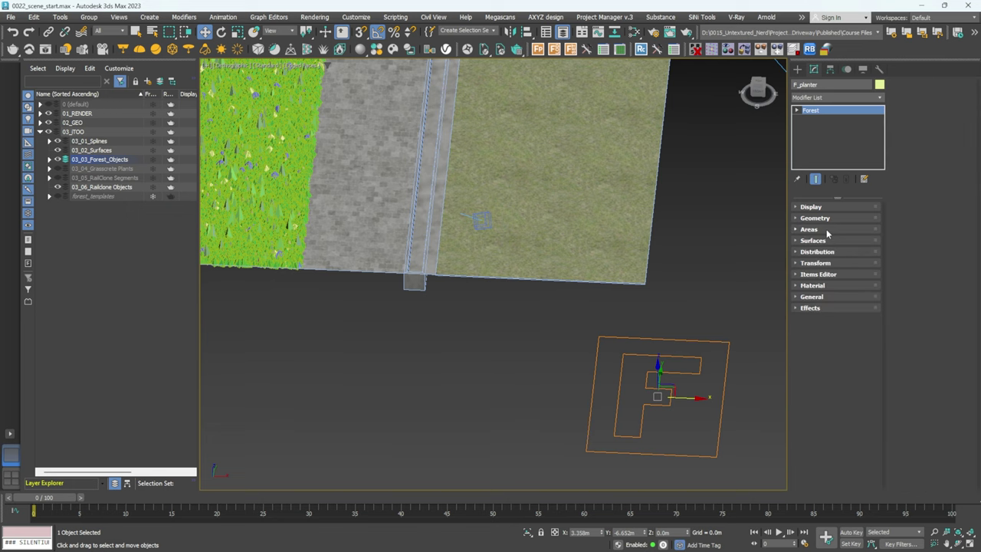
pyautogui.click(812, 229)
pyautogui.click(897, 152)
pyautogui.scroll(5, 421, 268)
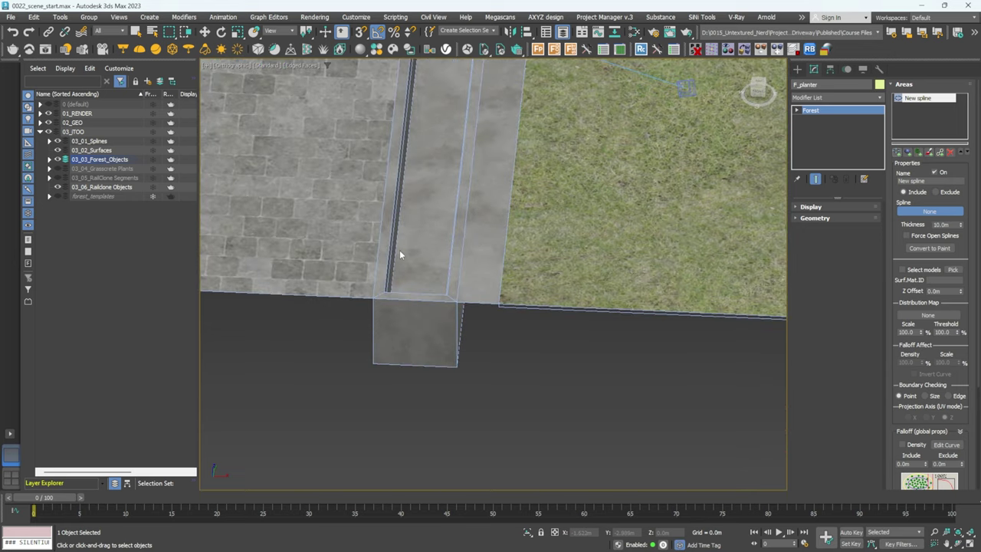
pyautogui.click(390, 246)
pyautogui.scroll(-4, 460, 244)
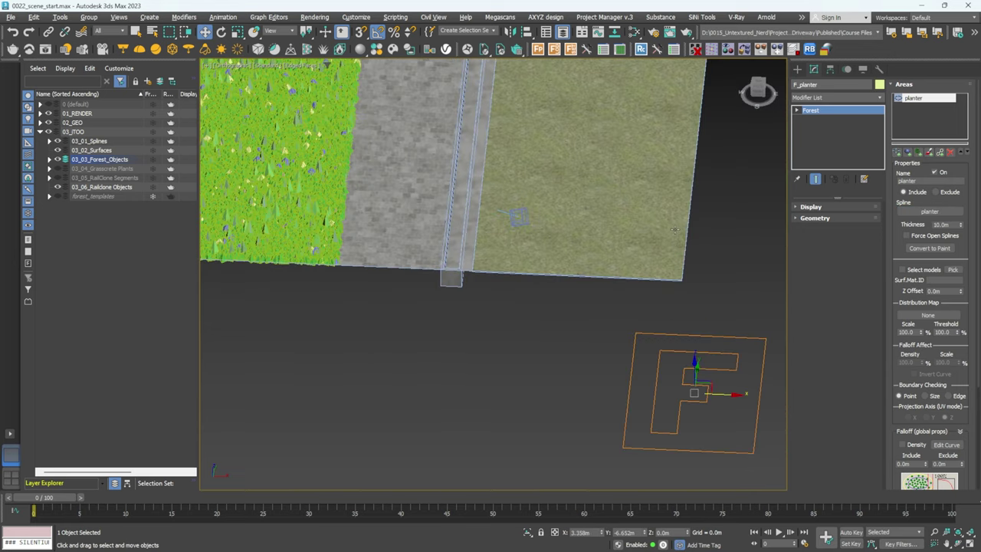
# - Add the Galium odoratum and Liriope plants as custom-object geometry items in F_planter
pyautogui.moveTo(436, 176); pyautogui.dragTo(438, 253, button='middle')
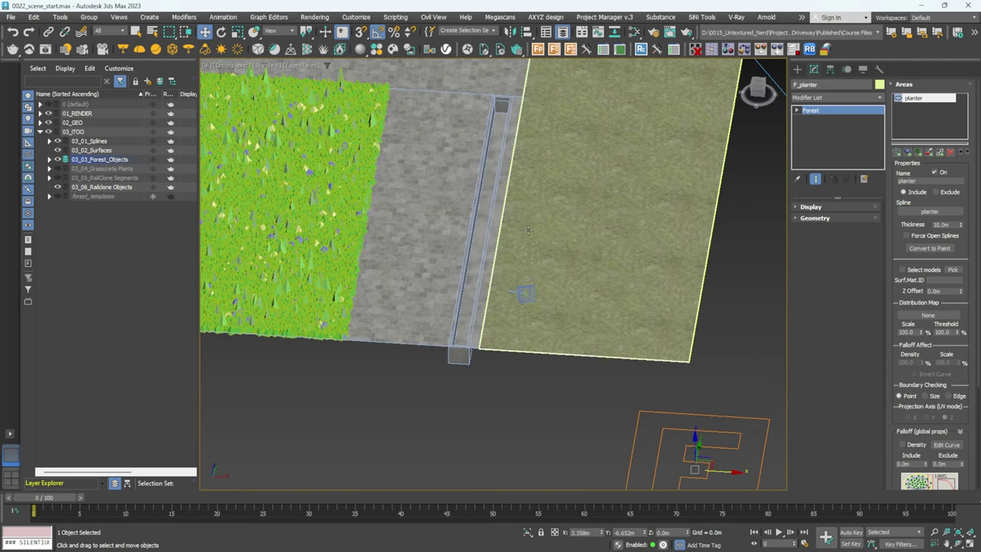
pyautogui.press('q')
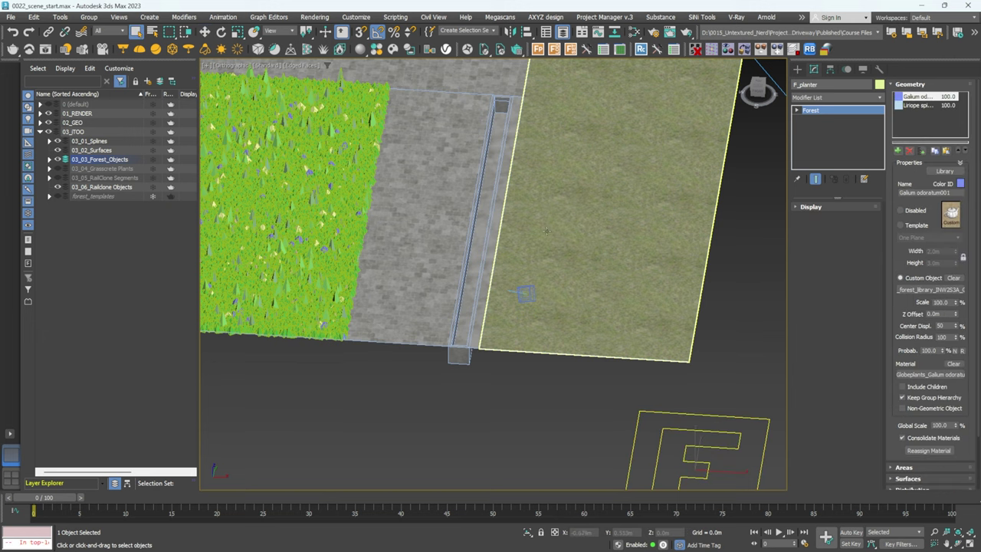
pyautogui.keyDown('alt'); pyautogui.moveTo(528, 230); pyautogui.dragTo(564, 221, button='middle'); pyautogui.keyUp('alt')
pyautogui.click(925, 85)
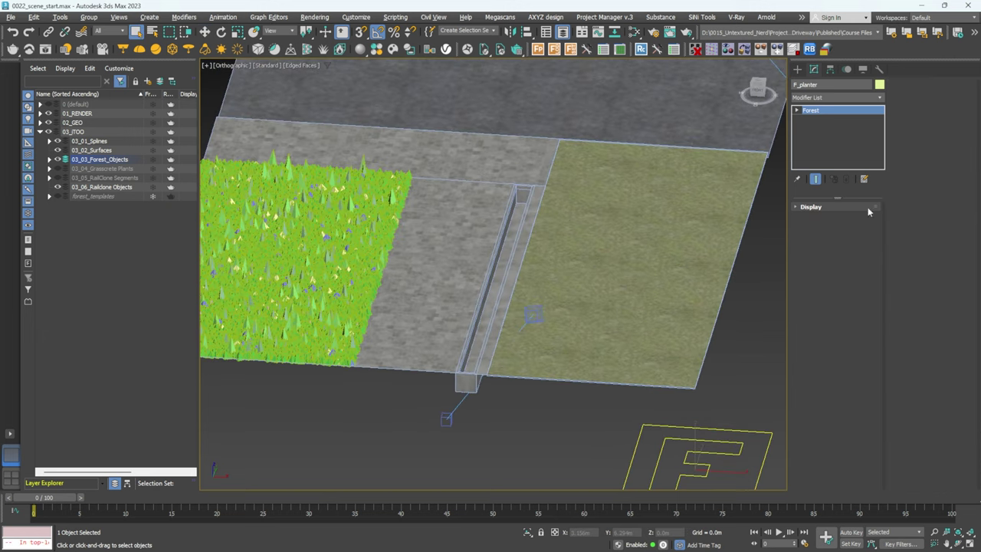
# - Set F_planter's distribution image to Full and its X density to 32 m
pyautogui.click(860, 225)
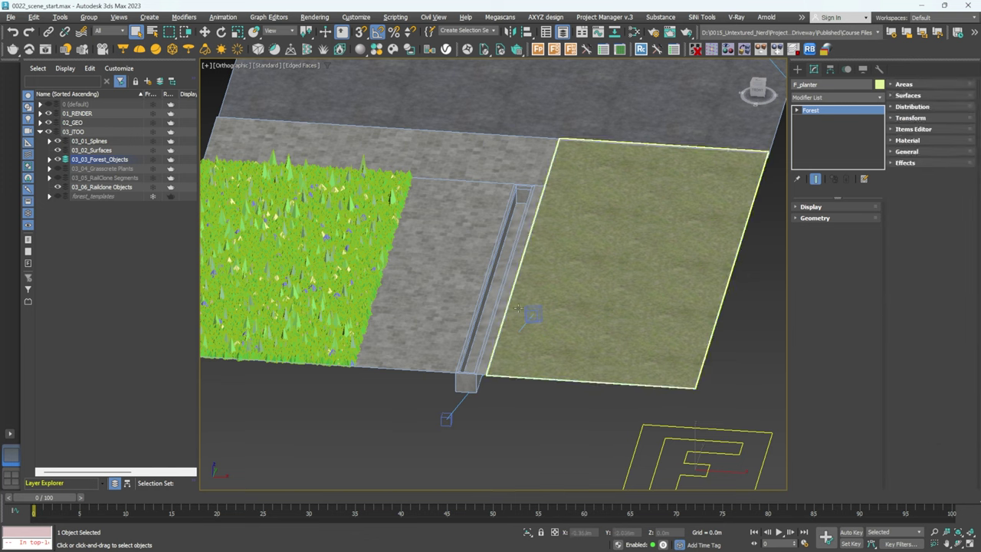
pyautogui.click(817, 251)
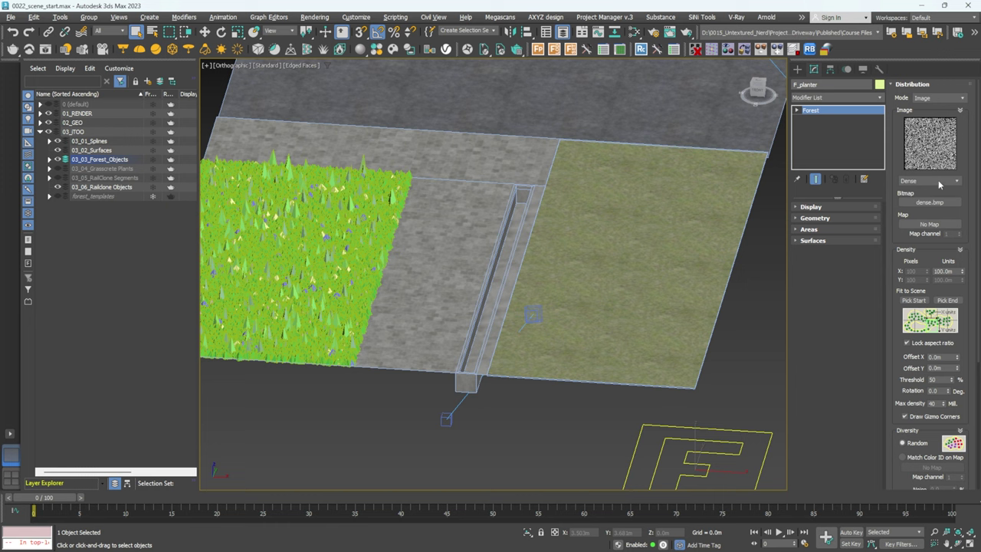
pyautogui.click(938, 183)
pyautogui.click(913, 197)
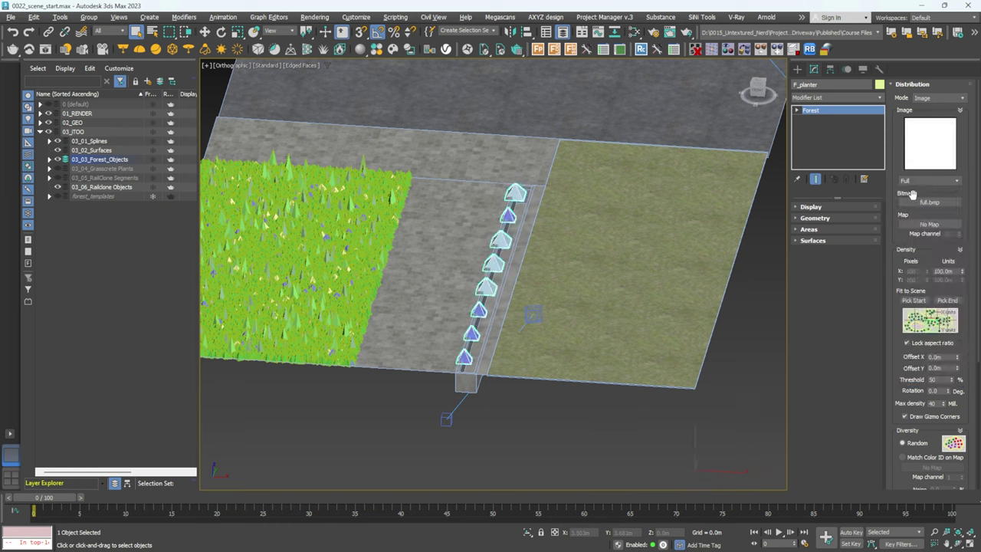
pyautogui.moveTo(955, 271); pyautogui.dragTo(913, 274)
pyautogui.write('32')
pyautogui.press('Return')
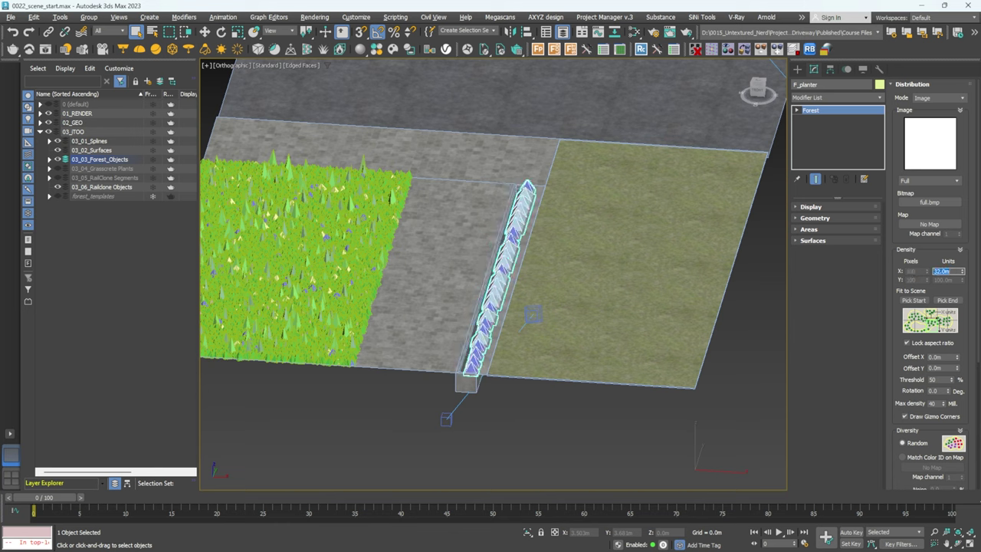
# - Display F_planter as a large-dot points cloud in the viewport using the colour ID
pyautogui.click(815, 209)
pyautogui.click(805, 236)
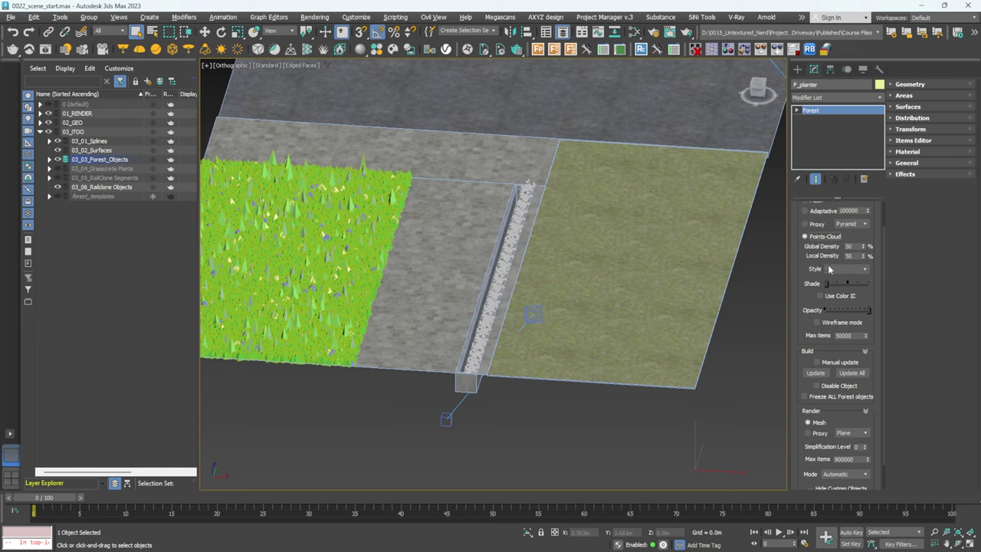
pyautogui.click(833, 296)
# - Examine the plants along the planter box from several angles and render the scene to check their coverage
pyautogui.keyDown('alt'); pyautogui.moveTo(536, 307); pyautogui.dragTo(429, 307, button='middle'); pyautogui.keyUp('alt')
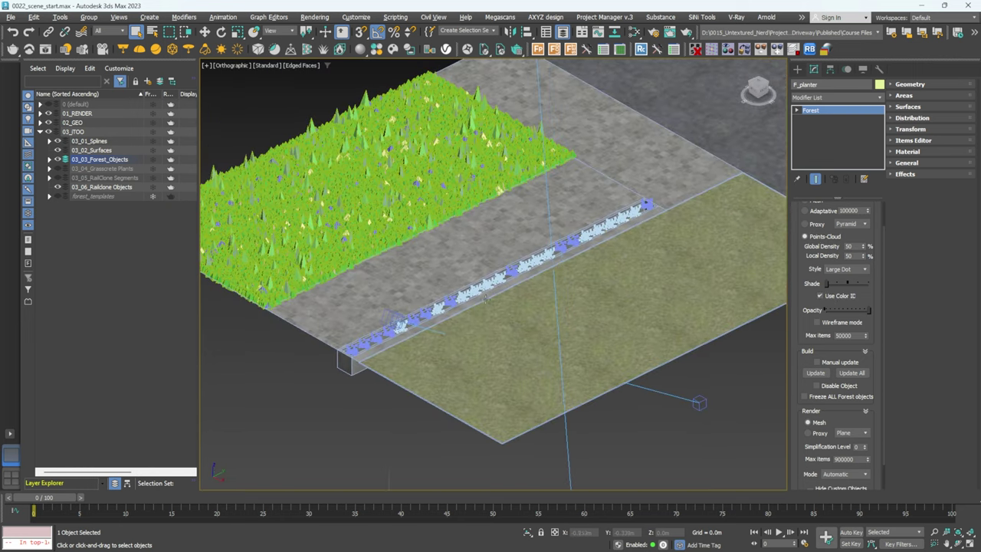
pyautogui.scroll(3, 491, 291)
pyautogui.keyDown('alt'); pyautogui.moveTo(491, 291); pyautogui.dragTo(523, 277, button='middle'); pyautogui.keyUp('alt')
pyautogui.scroll(2, 481, 289)
pyautogui.scroll(-2, 496, 249)
pyautogui.keyDown('alt'); pyautogui.moveTo(497, 244); pyautogui.dragTo(499, 288, button='middle'); pyautogui.keyUp('alt')
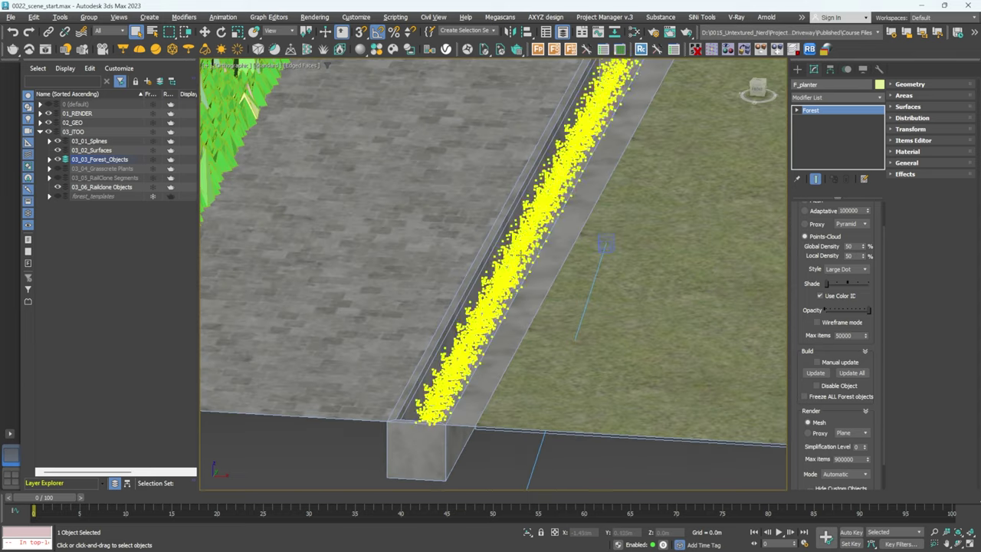
pyautogui.scroll(-2, 498, 288)
pyautogui.keyDown('alt'); pyautogui.moveTo(514, 207); pyautogui.dragTo(521, 229, button='middle'); pyautogui.keyUp('alt')
pyautogui.moveTo(521, 228); pyautogui.dragTo(517, 288, button='middle')
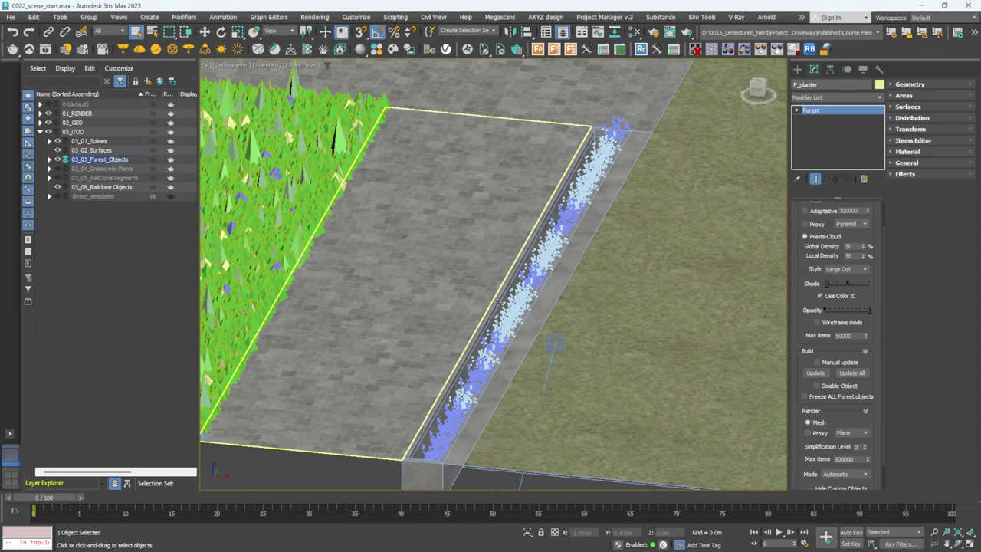
pyautogui.hotkey('shift', 'q')
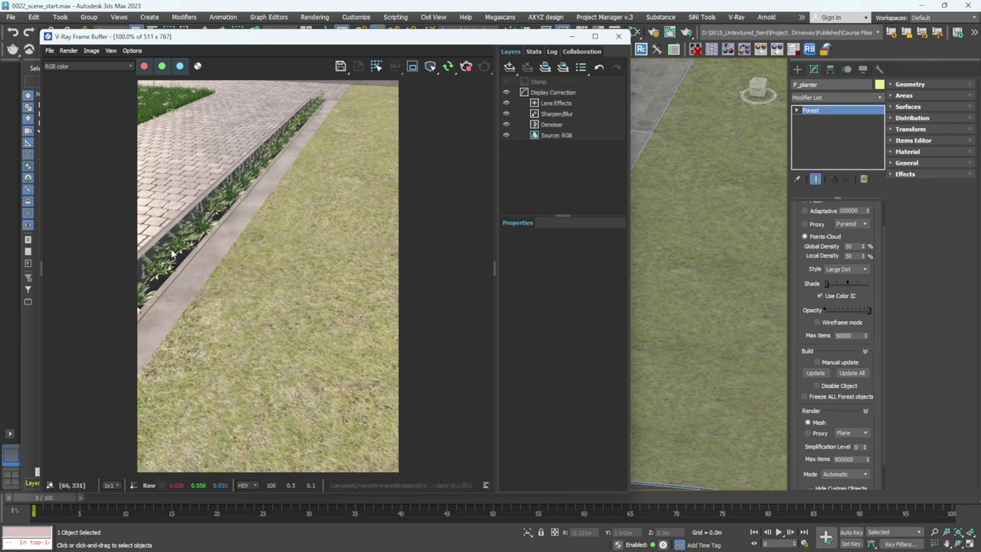
# - Enable random rotation and scale in F_planter's transform settings, keeping the default ranges
pyautogui.click(910, 129)
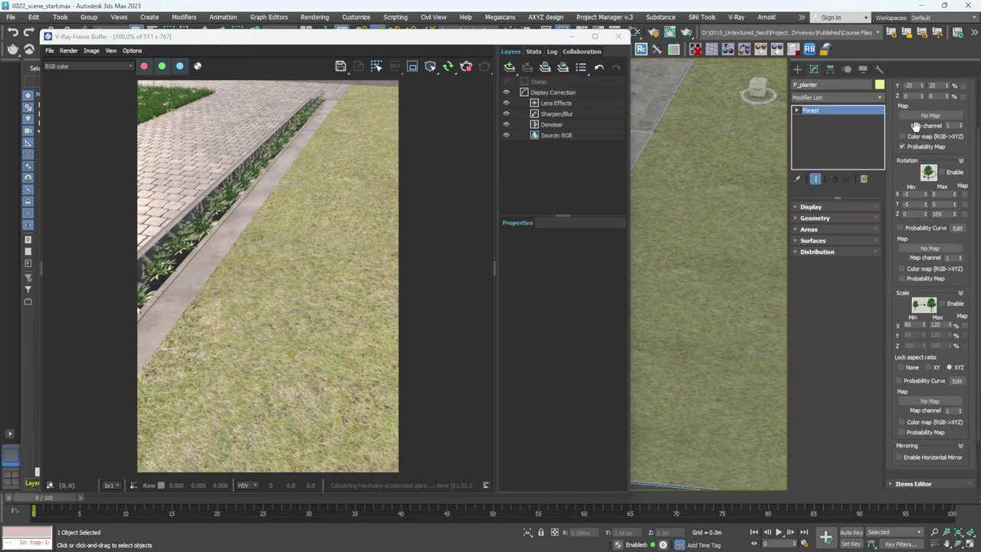
pyautogui.click(954, 166)
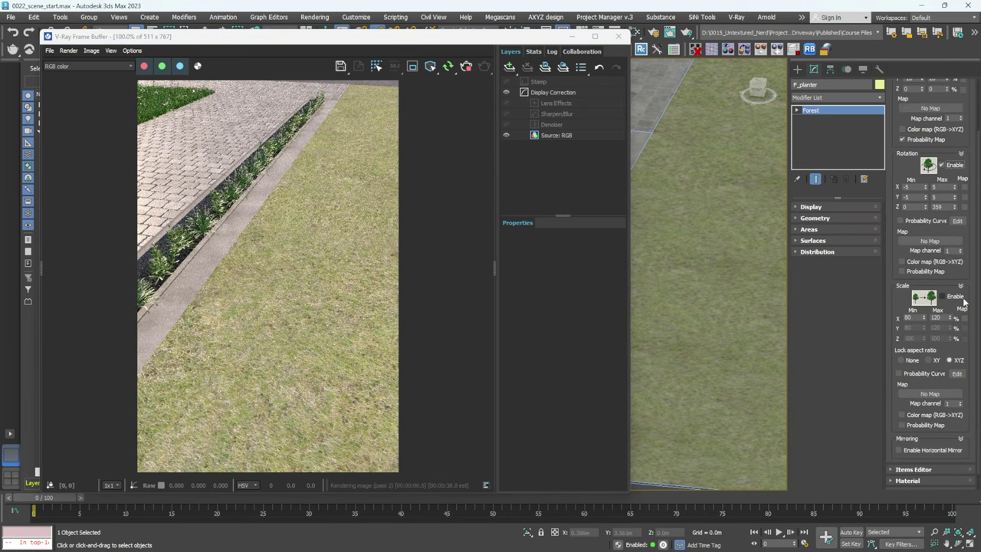
pyautogui.click(950, 296)
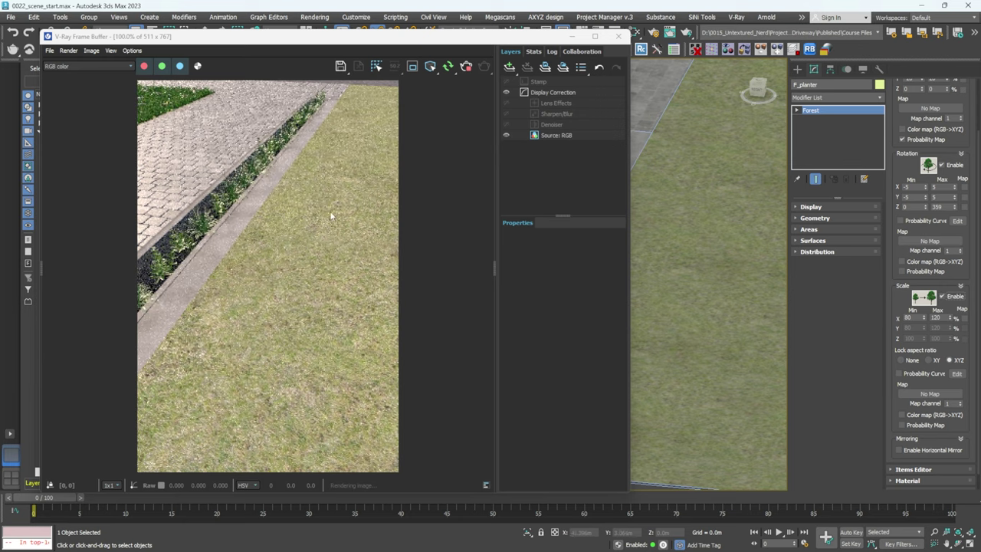
# - Set F_planter's distribution density to 16 m for a denser planting
pyautogui.click(835, 250)
pyautogui.doubleClick(949, 271)
pyautogui.write('16')
pyautogui.press('Return')
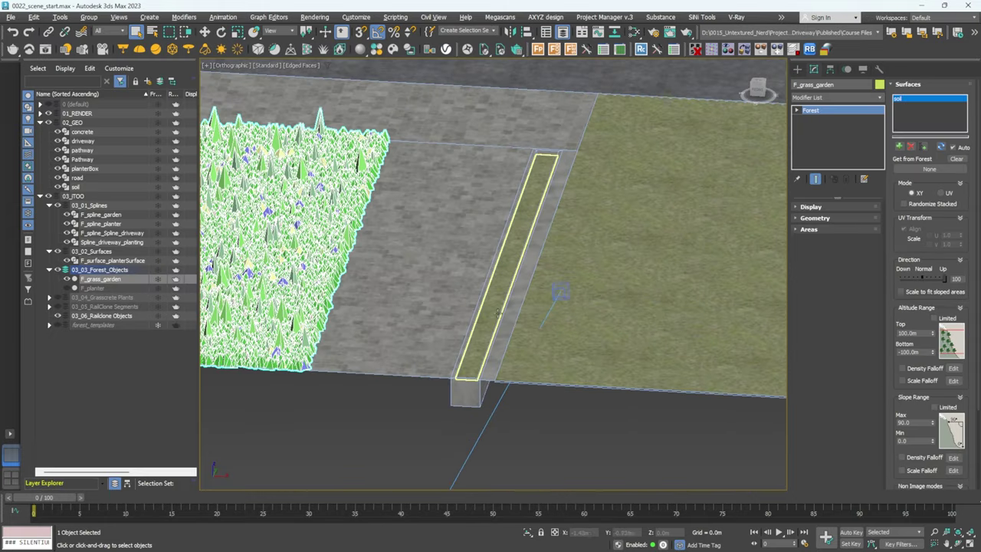
# - Add F_surface_planterSurface to F_grass_garden's surface list so the grass also covers the planter soil
pyautogui.scroll(3, 497, 274)
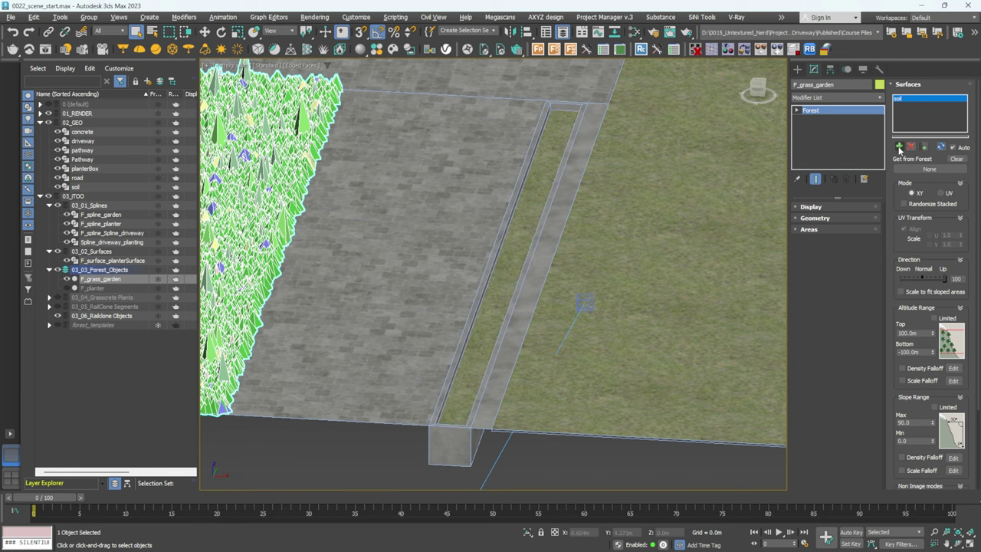
pyautogui.click(511, 262)
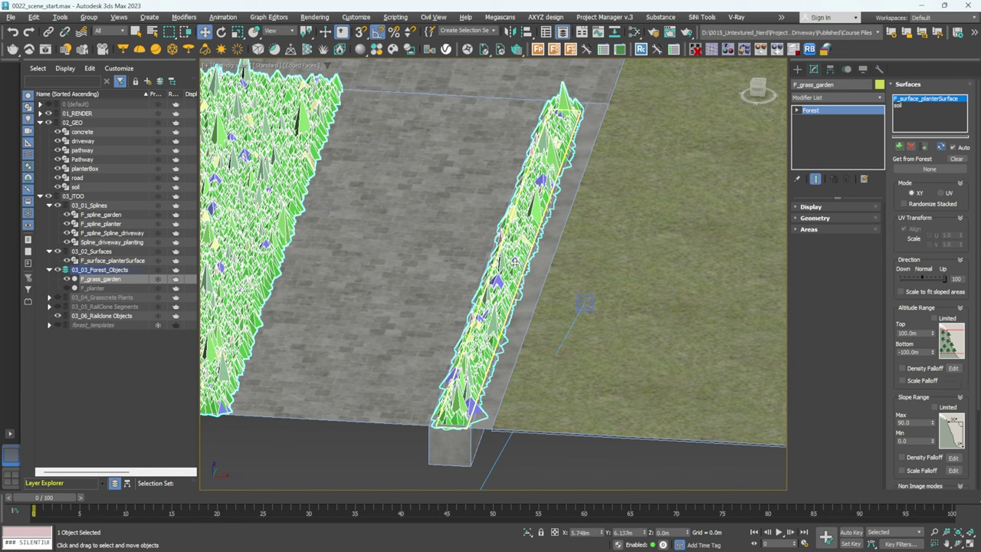
pyautogui.scroll(4, 482, 344)
pyautogui.scroll(-3, 475, 339)
pyautogui.hotkey('ctrl', 'z')
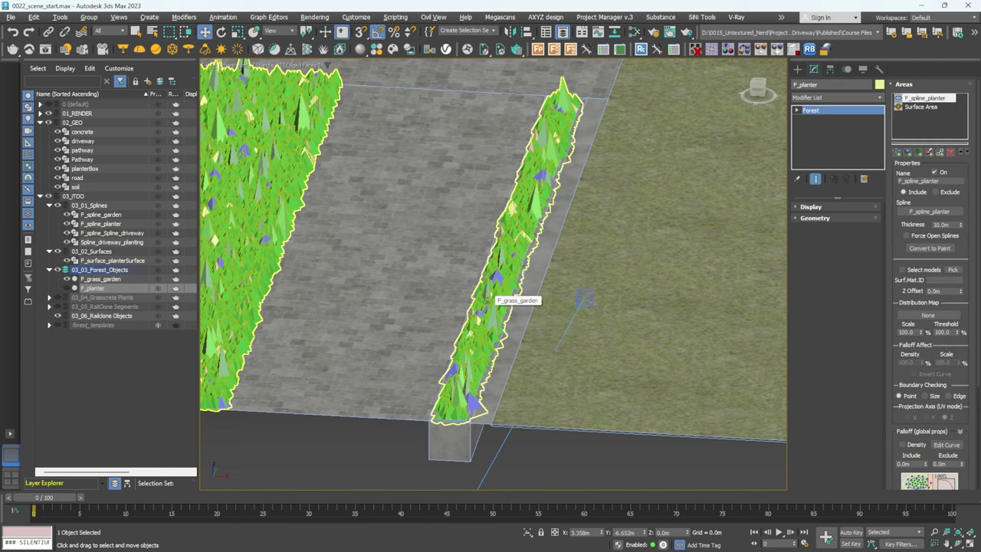
# - Unhide the F_planter object and render the planter with both grass and plants
pyautogui.click(66, 288)
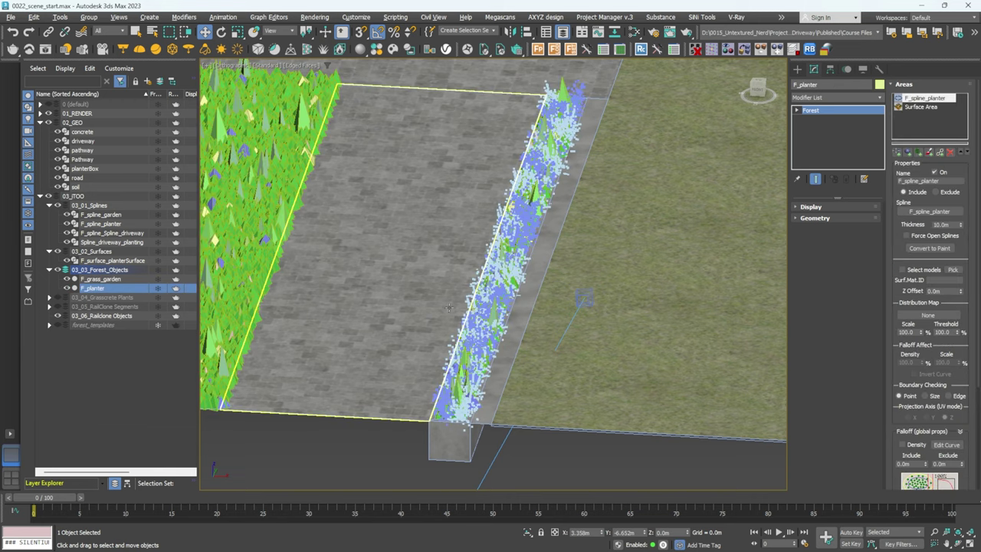
pyautogui.moveTo(416, 263); pyautogui.dragTo(406, 260, button='middle')
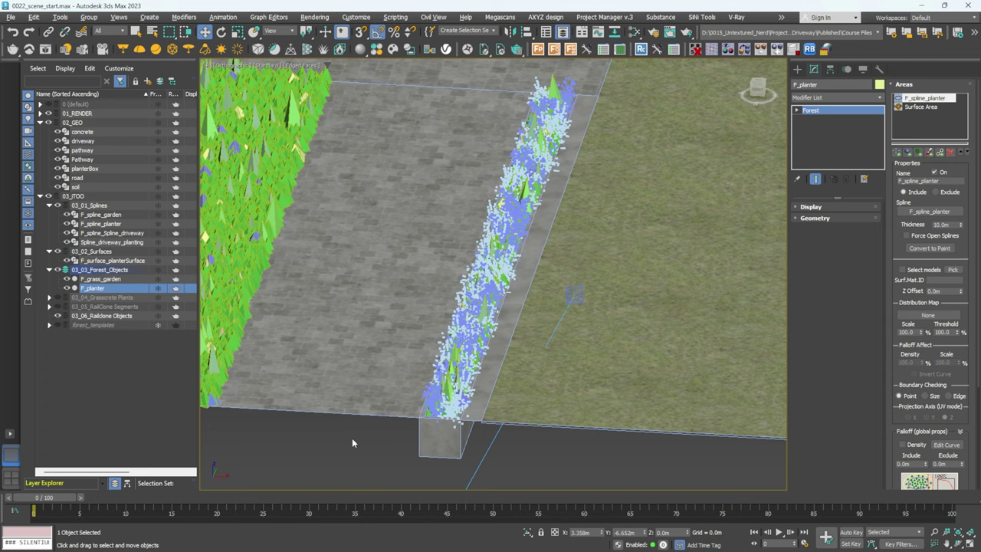
pyautogui.hotkey('shift', 'q')
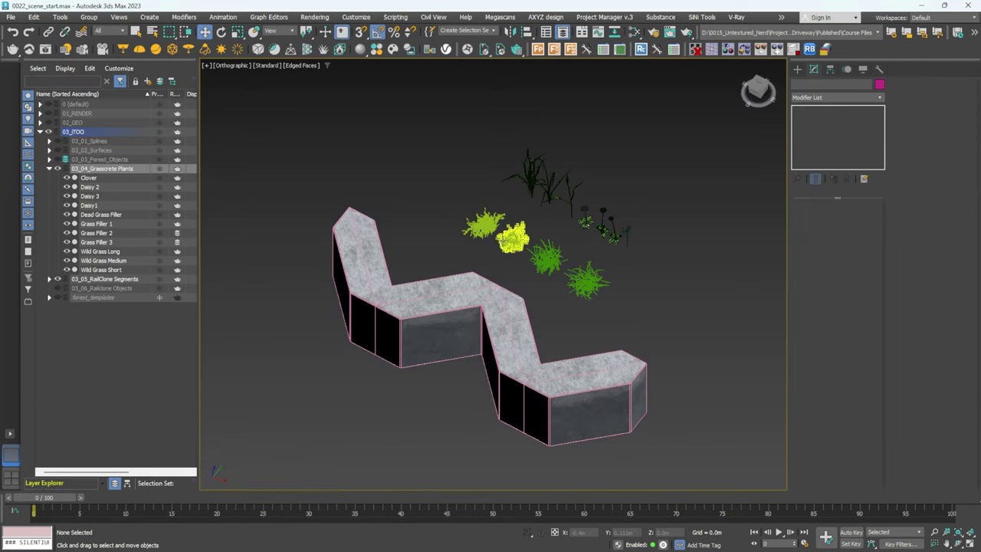
# - Select the paver segment, view the grass paving reference image on the iToo tutorial page in the browser, and return to 3ds Max
pyautogui.keyDown('alt'); pyautogui.moveTo(561, 269); pyautogui.dragTo(499, 217, button='middle'); pyautogui.keyUp('alt')
pyautogui.click(470, 231)
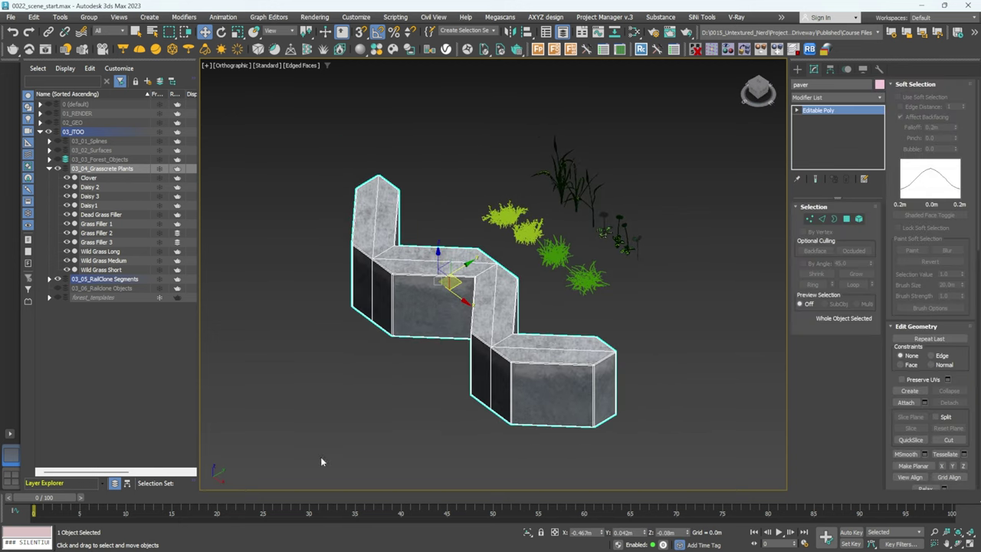
pyautogui.click(129, 541)
pyautogui.scroll(-1, 441, 322)
pyautogui.scroll(-1, 442, 324)
pyautogui.scroll(-5, 491, 305)
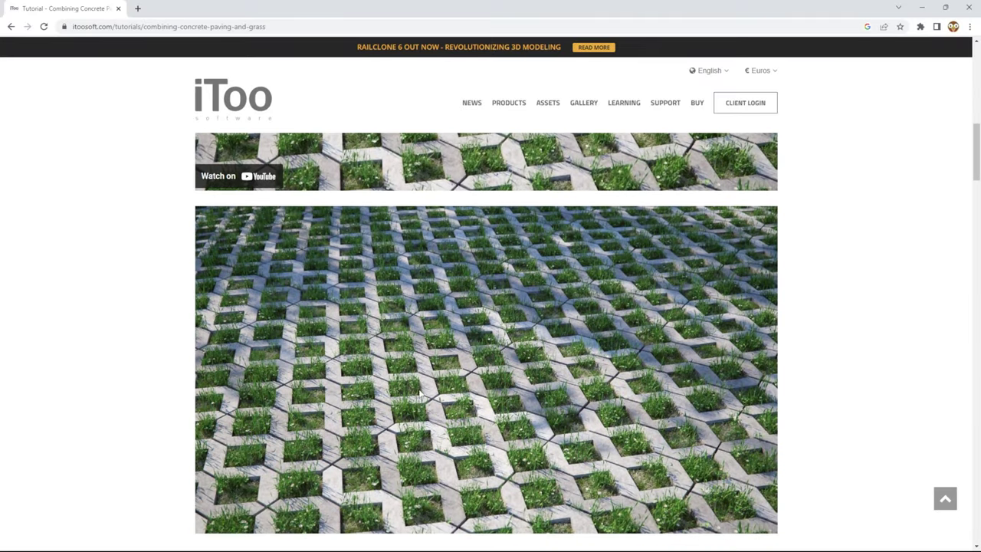
pyautogui.click(921, 7)
pyautogui.keyDown('alt'); pyautogui.moveTo(557, 203); pyautogui.dragTo(466, 193, button='middle'); pyautogui.keyUp('alt')
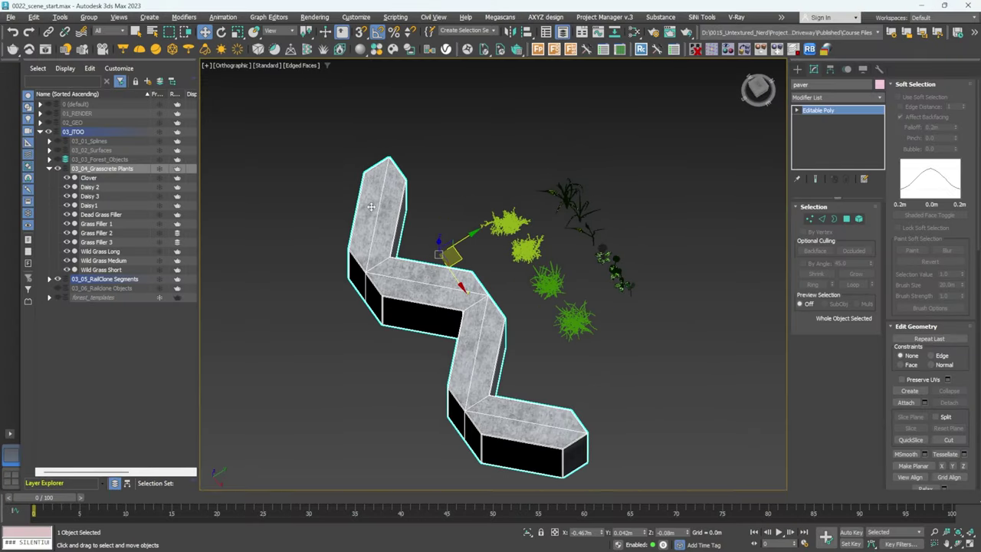
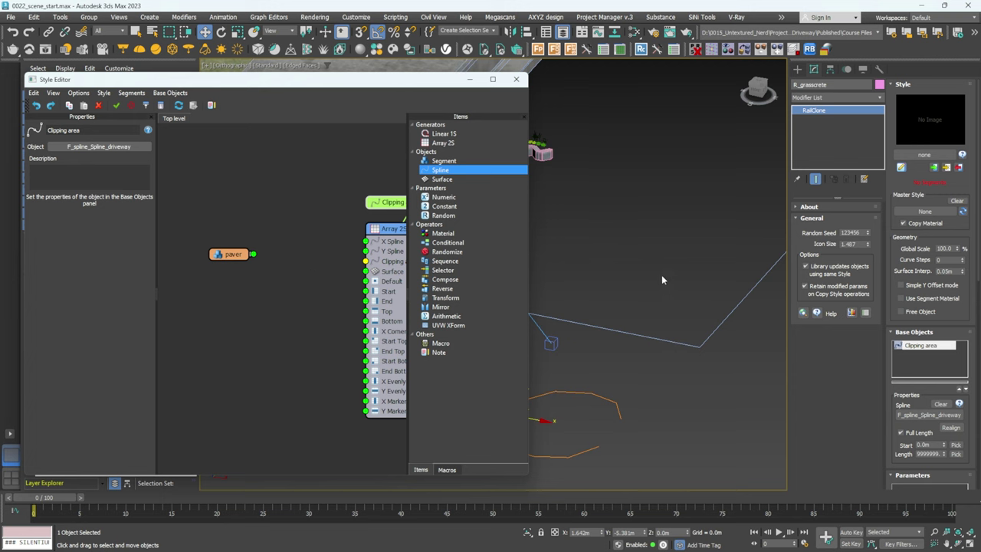
# - Select the paver to examine its shape beside the driveway, and reselect the R_grasscrete RailClone object
pyautogui.moveTo(660, 208); pyautogui.dragTo(624, 297, button='middle')
pyautogui.scroll(5, 689, 234)
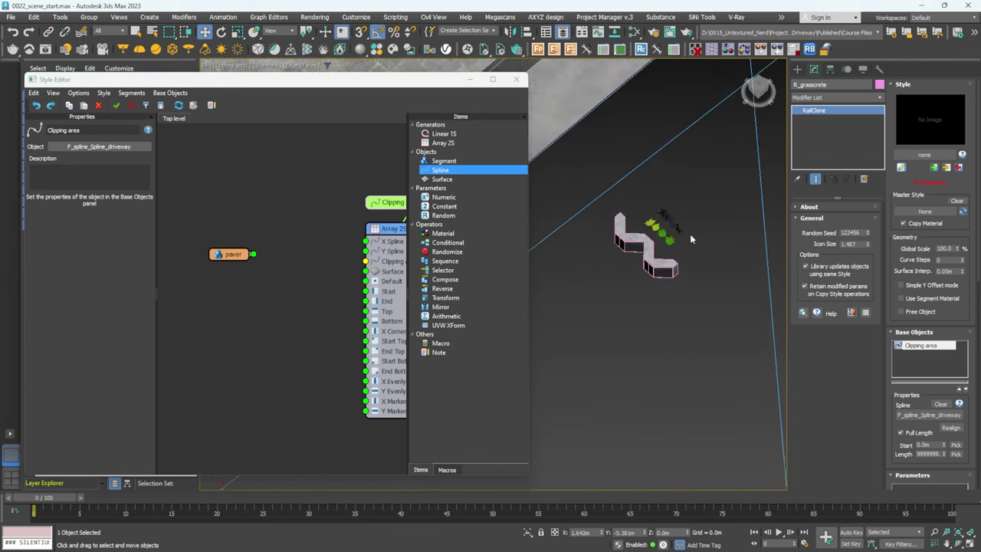
pyautogui.click(646, 280)
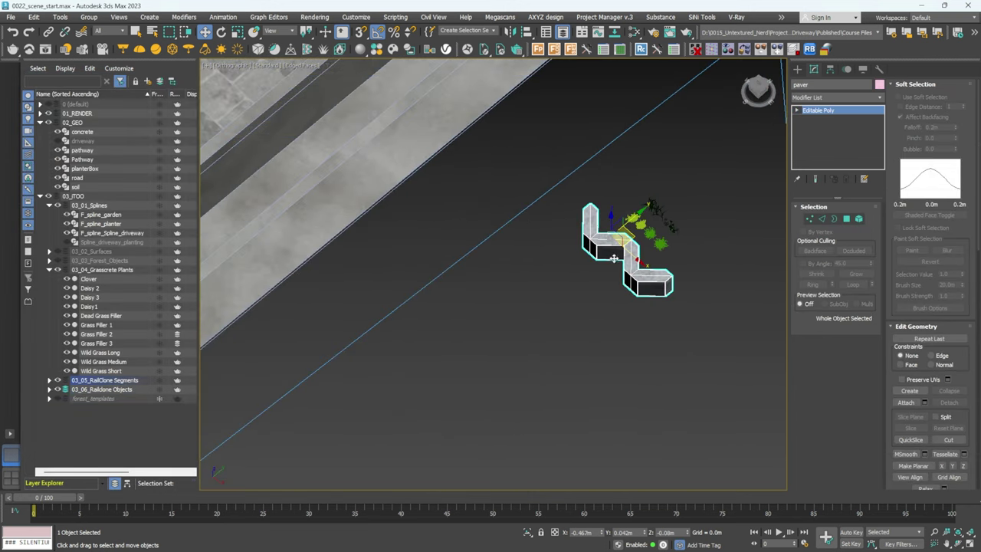
pyautogui.scroll(-2, 506, 350)
pyautogui.moveTo(506, 350); pyautogui.dragTo(583, 176, button='middle')
pyautogui.scroll(-3, 582, 178)
pyautogui.click(433, 425)
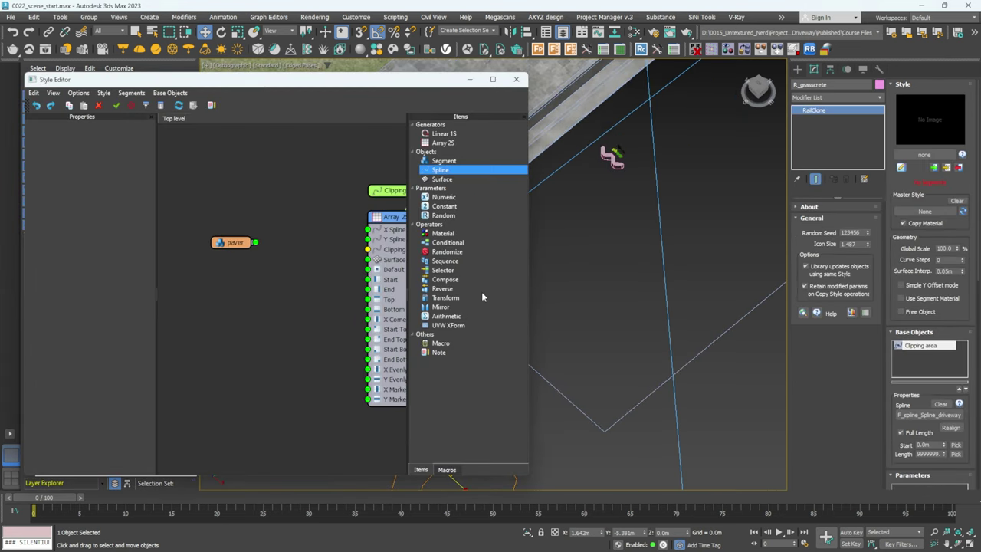
# - Add a Mirror operator to the R_grasscrete style, feed the paver segment into it and set its axis to Y only
pyautogui.moveTo(441, 307); pyautogui.dragTo(273, 317)
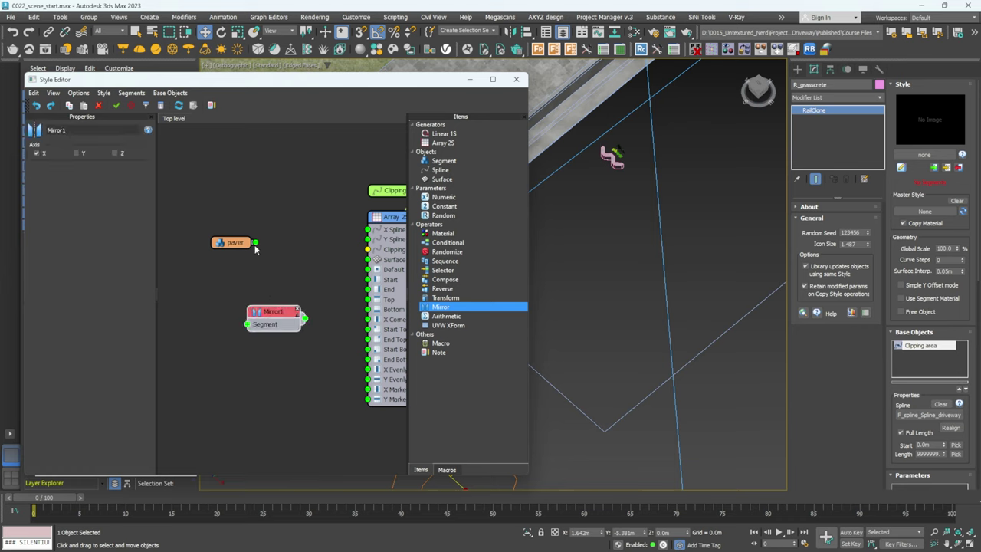
pyautogui.moveTo(251, 249); pyautogui.dragTo(247, 323)
pyautogui.click(269, 314)
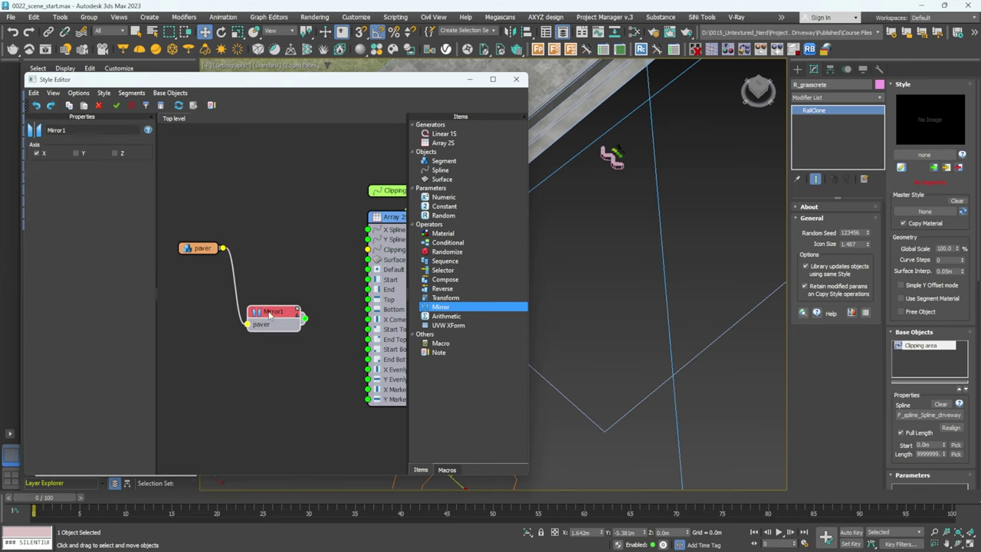
pyautogui.click(75, 153)
pyautogui.moveTo(638, 203); pyautogui.dragTo(642, 243, button='middle')
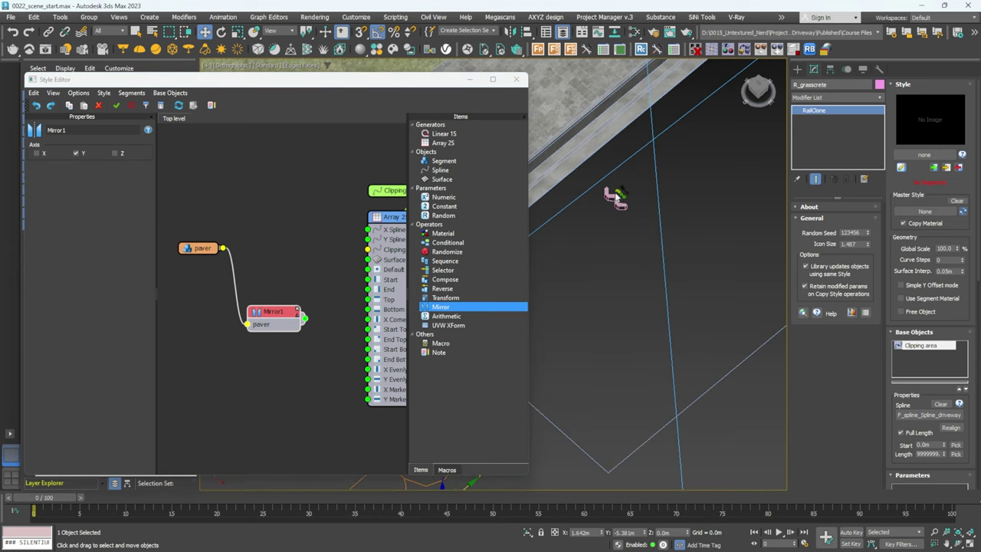
# - Add a Sequence operator beside the array generator and set it to increment at Y
pyautogui.moveTo(339, 300); pyautogui.dragTo(301, 292, button='middle')
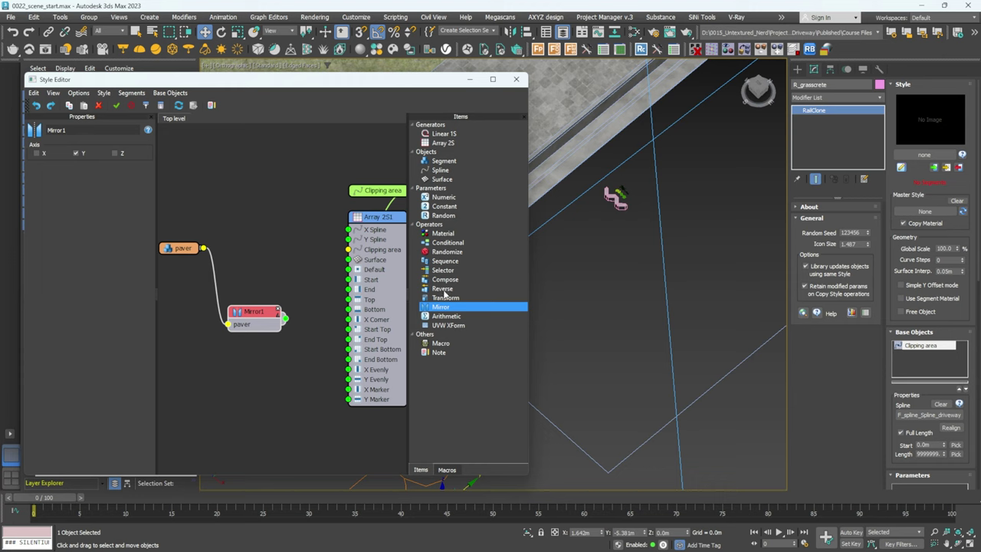
pyautogui.moveTo(446, 261); pyautogui.dragTo(287, 246)
pyautogui.moveTo(287, 245); pyautogui.dragTo(312, 257, button='middle')
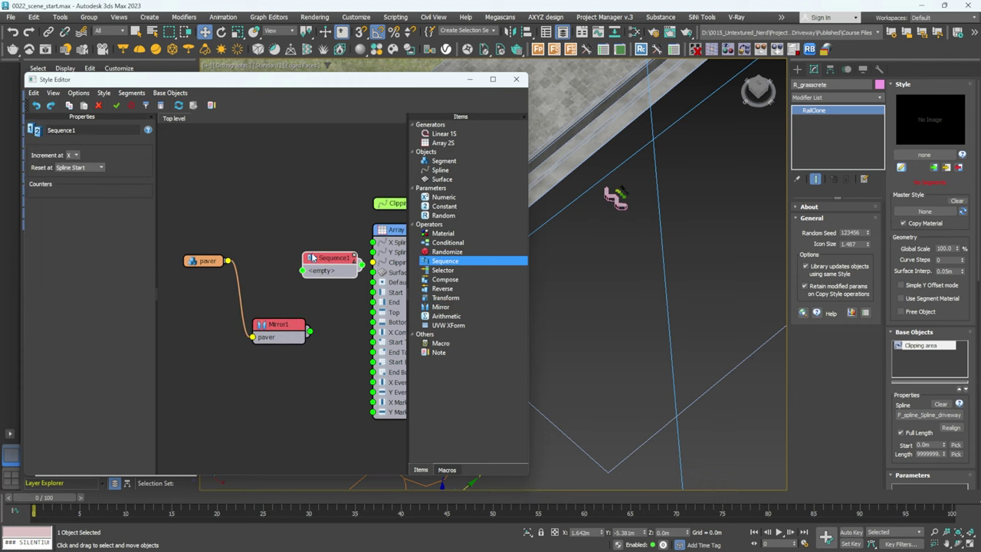
pyautogui.click(72, 155)
pyautogui.click(73, 176)
pyautogui.scroll(-3, 264, 204)
# - Wire the paver and the Mirror operator into the Sequence, and connect the Sequence to the array's Default input
pyautogui.click(200, 250)
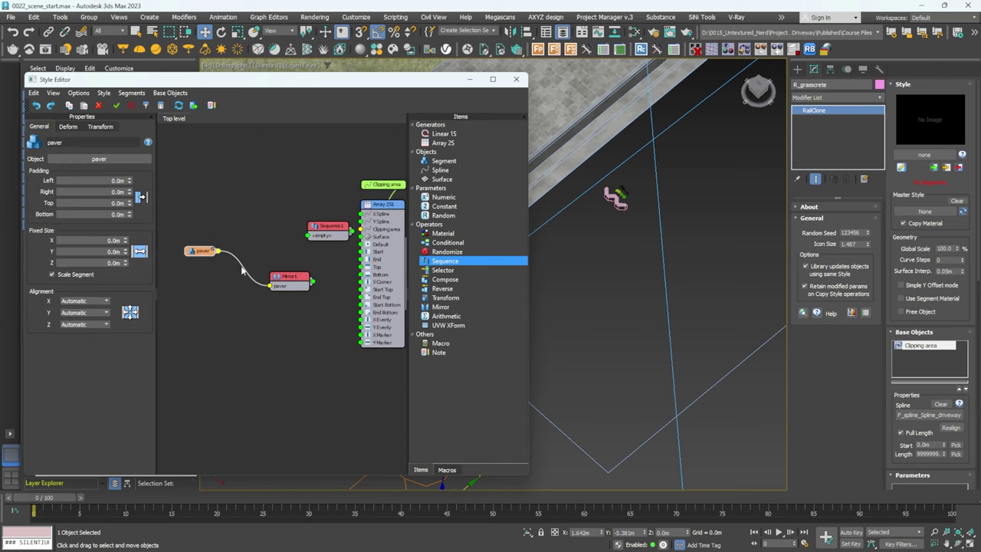
pyautogui.moveTo(217, 251); pyautogui.dragTo(305, 225)
pyautogui.scroll(2, 291, 249)
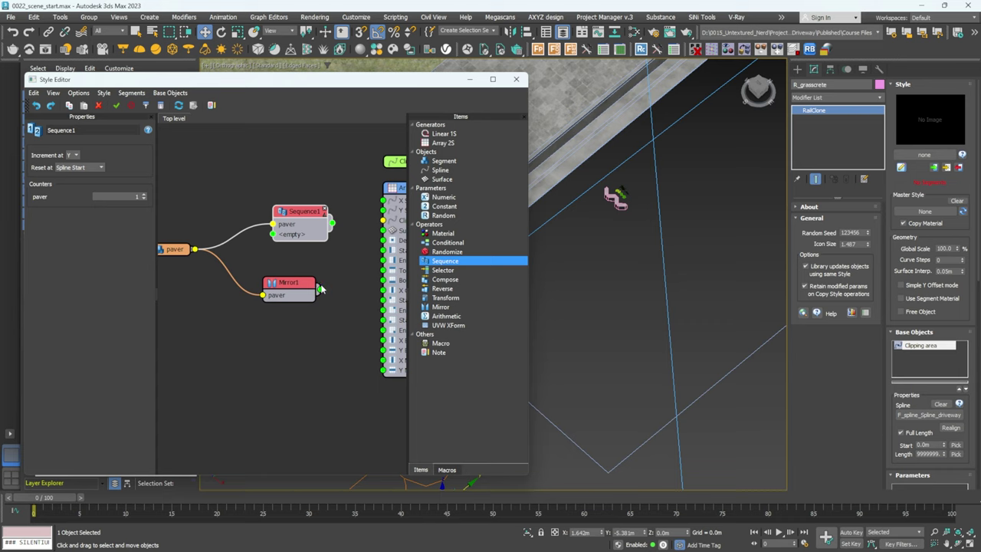
pyautogui.moveTo(320, 291); pyautogui.dragTo(274, 234)
pyautogui.moveTo(331, 221); pyautogui.dragTo(261, 256, button='middle')
pyautogui.moveTo(261, 255); pyautogui.dragTo(316, 270)
# - Select the array generator in the R_grasscrete style and enable Extend X/Y Size to Area for its clipping area
pyautogui.moveTo(607, 304); pyautogui.dragTo(675, 293, button='middle')
pyautogui.scroll(-2, 674, 294)
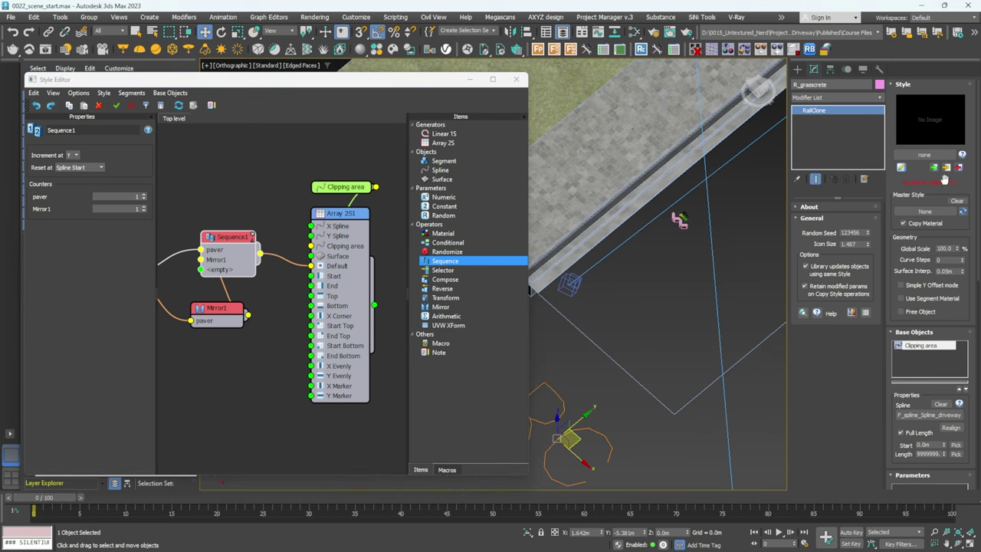
pyautogui.click(331, 221)
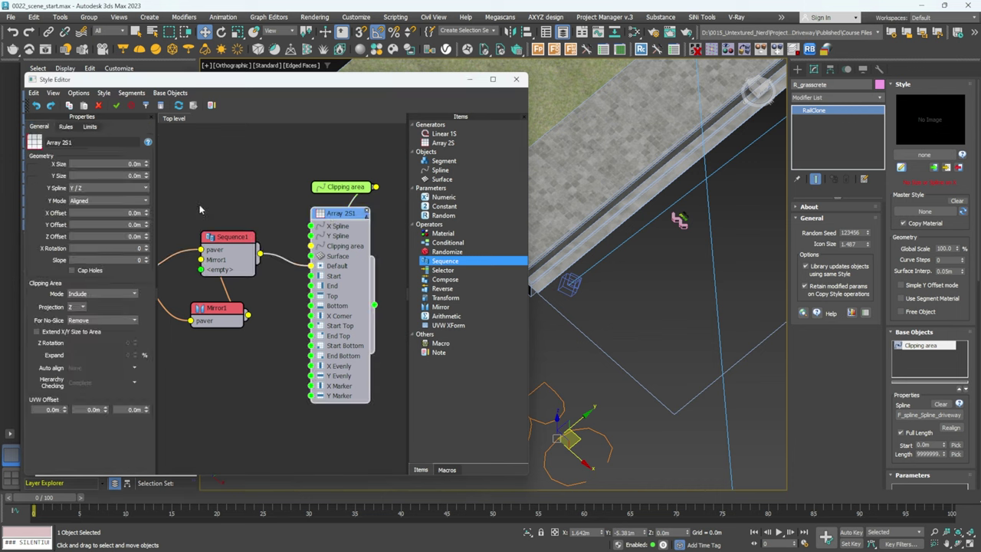
pyautogui.click(36, 331)
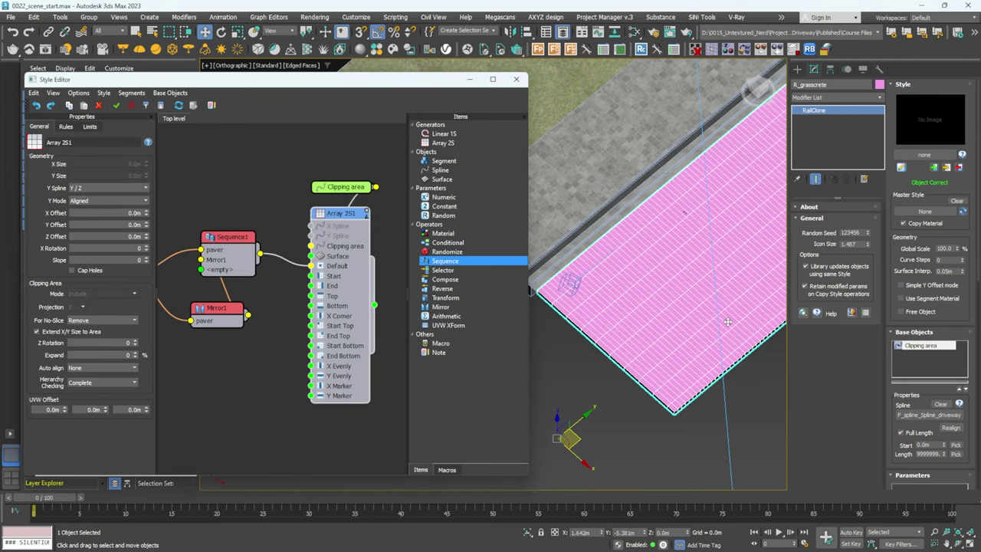
pyautogui.scroll(5, 609, 342)
pyautogui.scroll(-3, 609, 343)
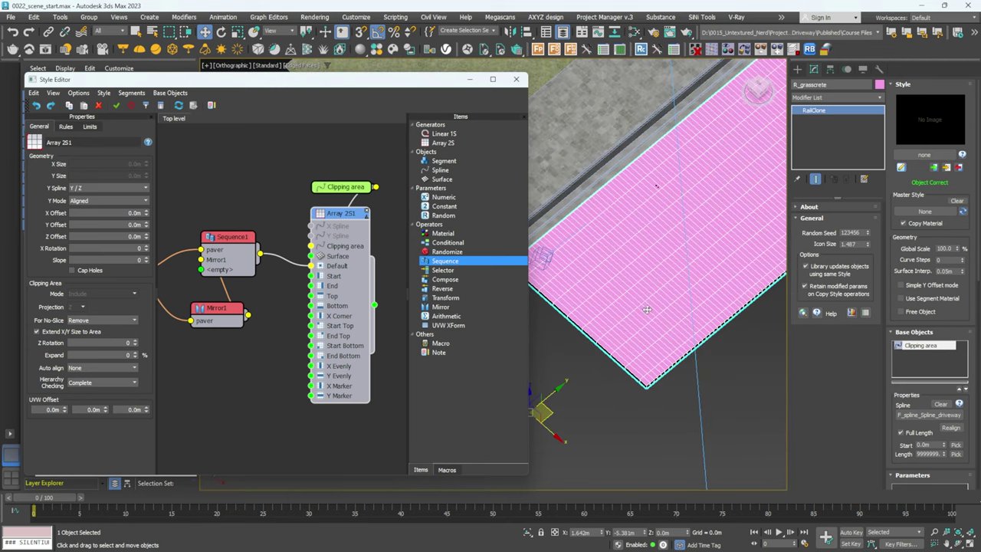
pyautogui.keyDown('alt'); pyautogui.moveTo(648, 312); pyautogui.dragTo(671, 322, button='middle'); pyautogui.keyUp('alt')
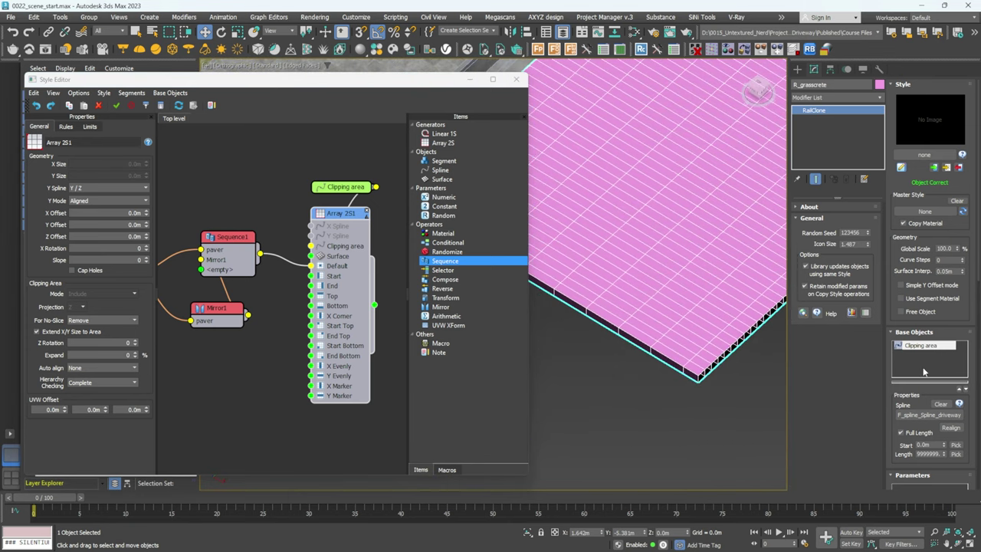
# - Set the R_grasscrete object's viewport display mode to Mesh
pyautogui.click(927, 333)
pyautogui.scroll(-2, 906, 412)
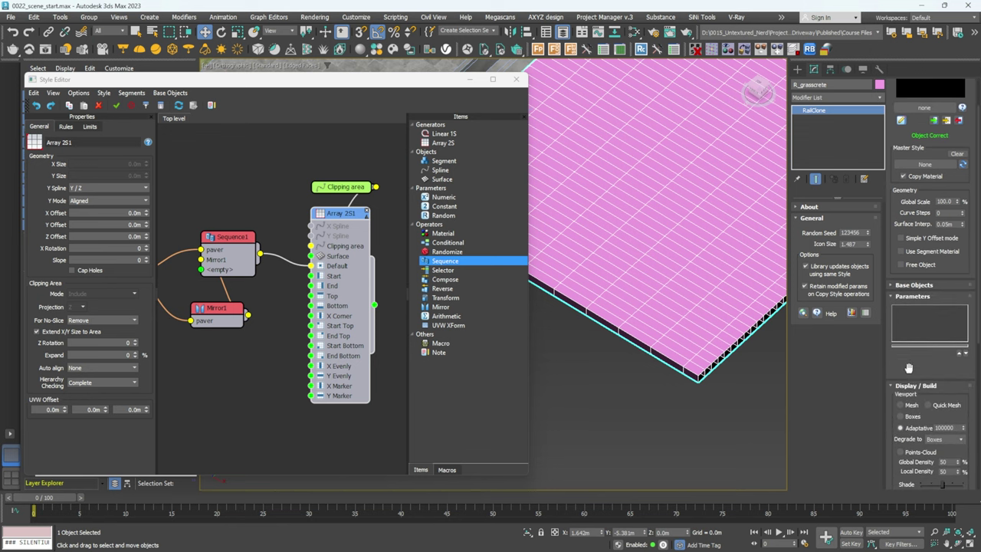
pyautogui.click(901, 405)
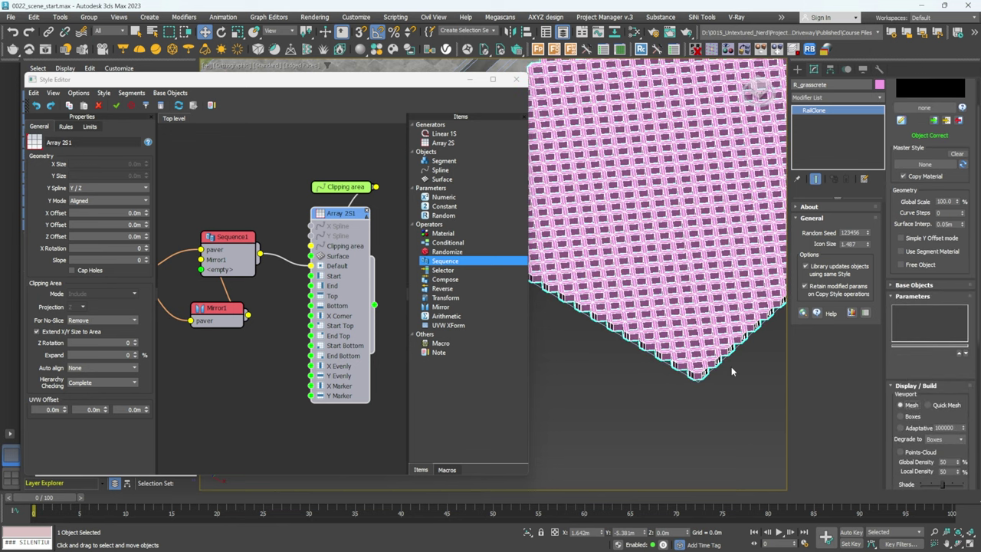
# - Examine the mirrored paver pattern, the paving edges and the joints where neighbouring pavers meet
pyautogui.scroll(6, 651, 339)
pyautogui.keyDown('alt'); pyautogui.moveTo(656, 341); pyautogui.dragTo(643, 398, button='middle'); pyautogui.keyUp('alt')
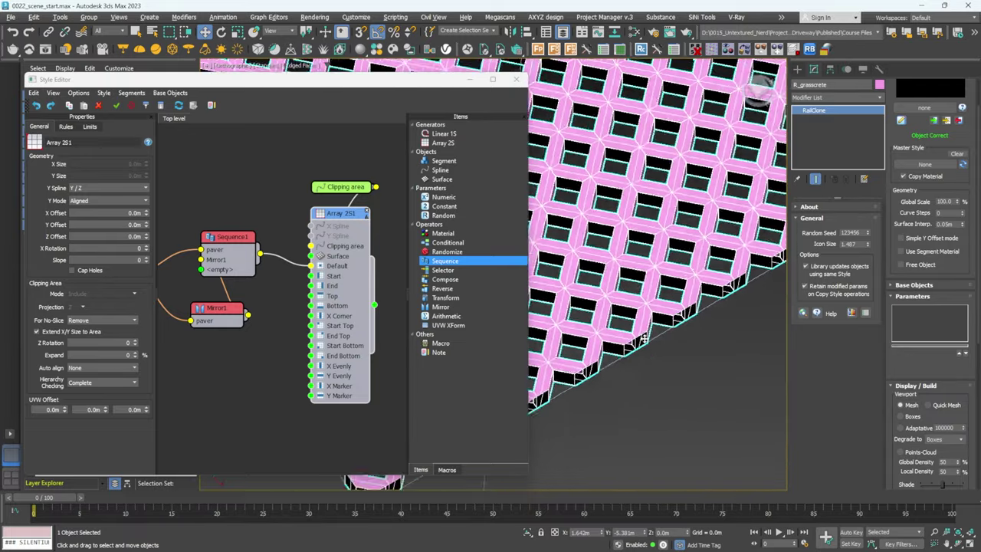
pyautogui.scroll(-5, 644, 345)
pyautogui.moveTo(552, 269); pyautogui.dragTo(657, 297, button='middle')
pyautogui.scroll(5, 613, 291)
pyautogui.scroll(2, 567, 297)
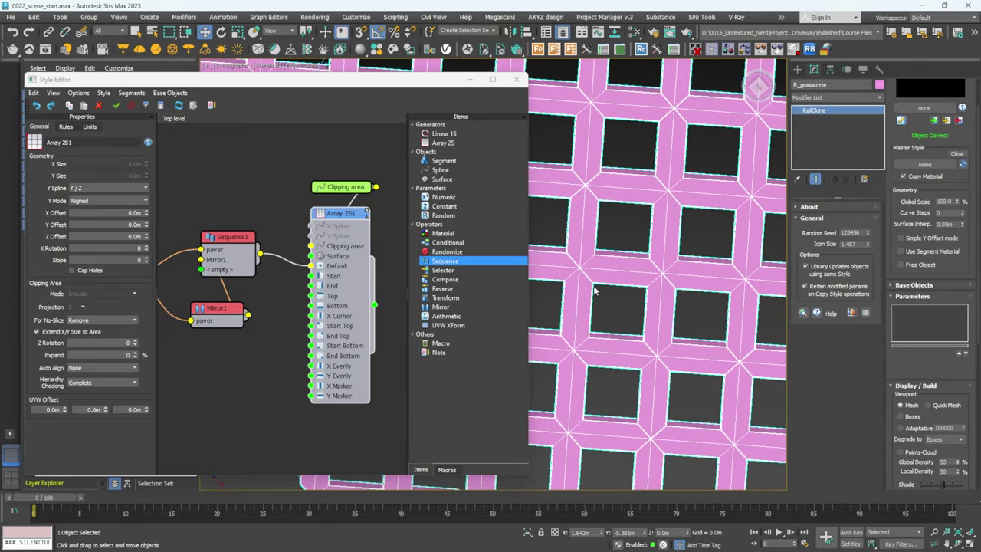
pyautogui.scroll(-4, 590, 295)
pyautogui.scroll(8, 605, 293)
pyautogui.scroll(3, 614, 292)
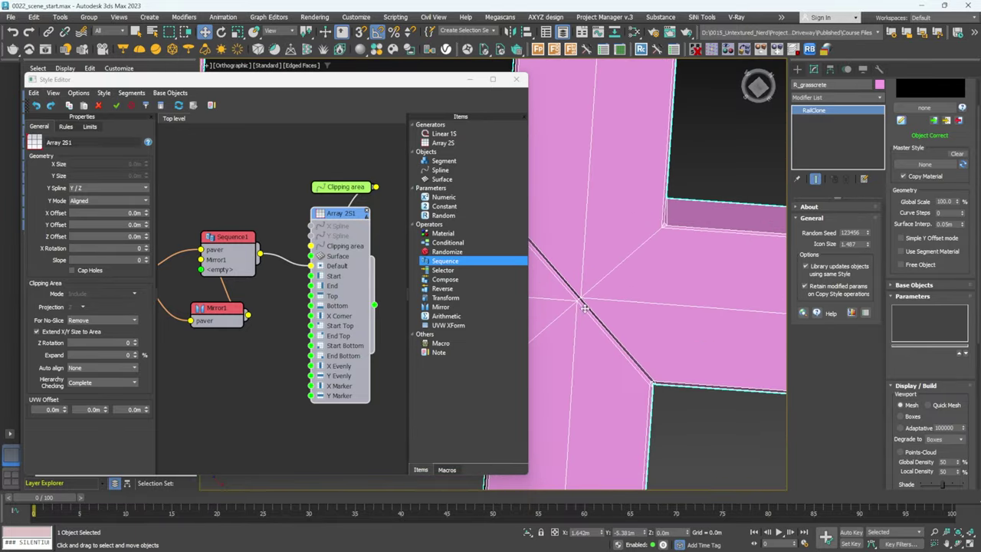
pyautogui.scroll(-5, 582, 304)
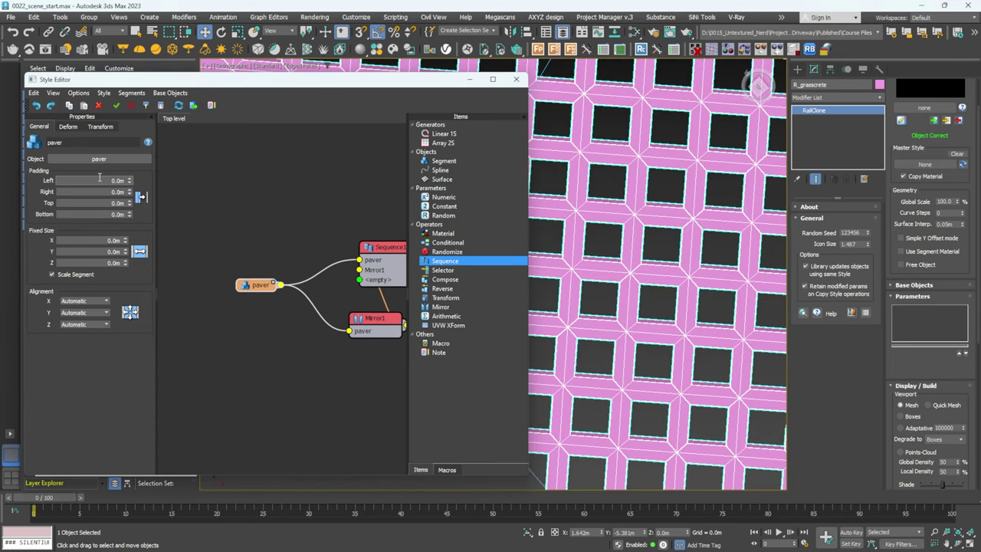
# - Set the paver segment's Left, Right, Top and Bottom padding to 0.003 m each
pyautogui.moveTo(101, 181); pyautogui.dragTo(135, 182)
pyautogui.press('Tab')
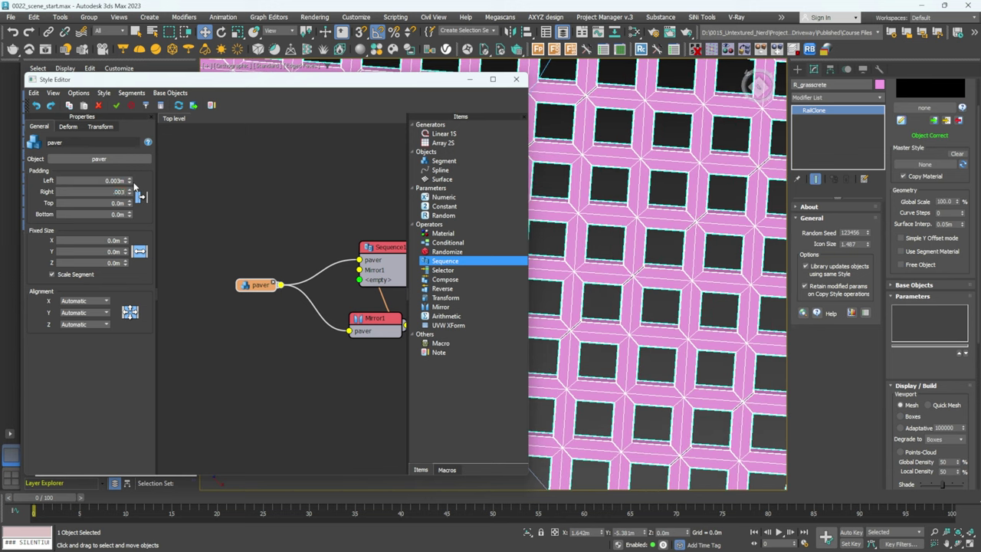
pyautogui.write('.003')
pyautogui.press('Tab')
pyautogui.press('Tab')
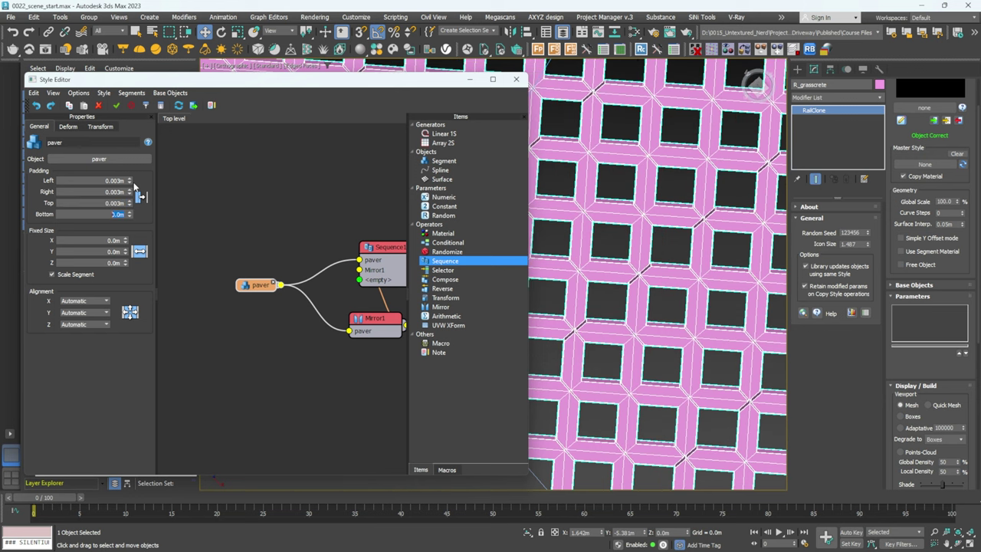
pyautogui.press('Return')
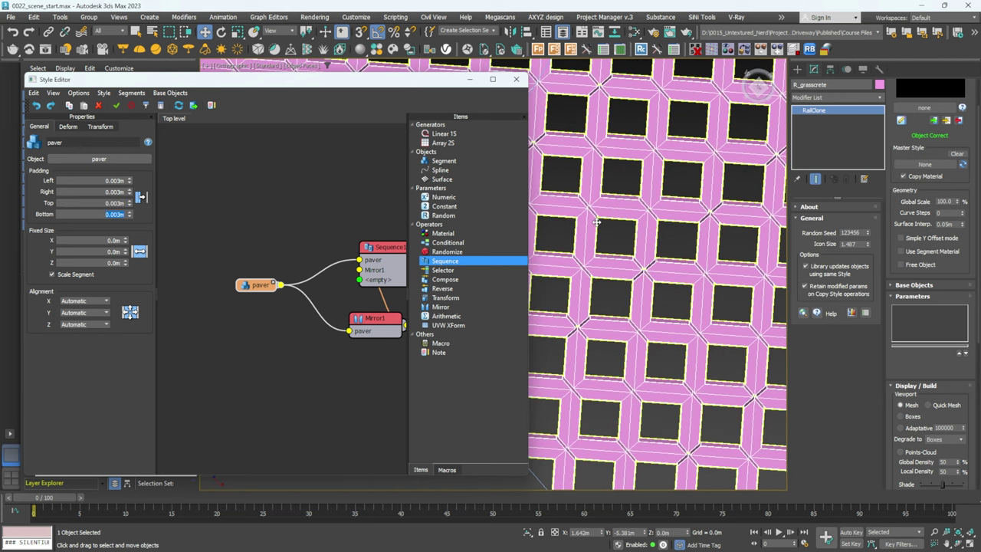
# - Examine the gaps between the pavers and the height of the paving edge relative to the adjoining concrete channel
pyautogui.scroll(-3, 752, 196)
pyautogui.keyDown('alt'); pyautogui.moveTo(752, 196); pyautogui.dragTo(557, 163, button='middle'); pyautogui.keyUp('alt')
pyautogui.scroll(8, 650, 243)
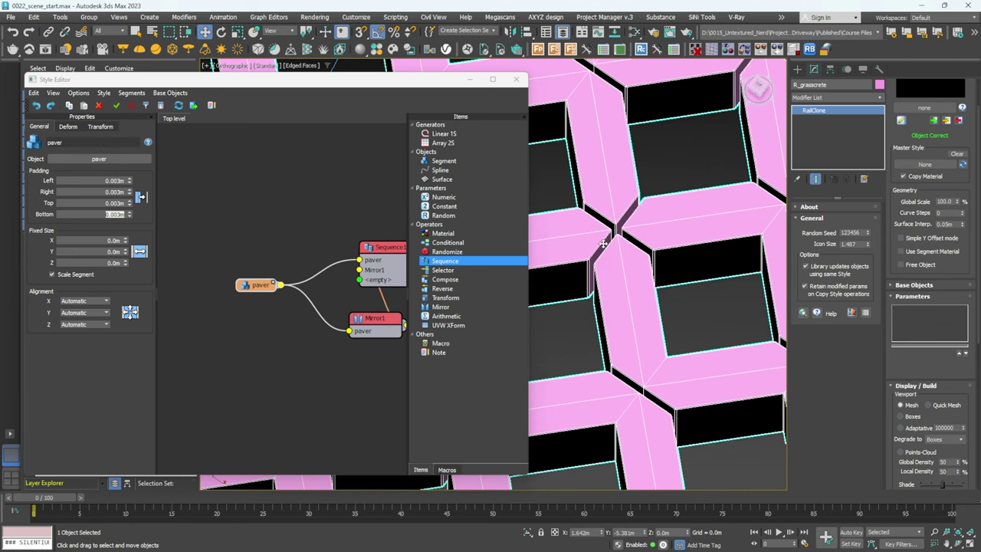
pyautogui.scroll(-8, 604, 243)
pyautogui.scroll(-6, 628, 252)
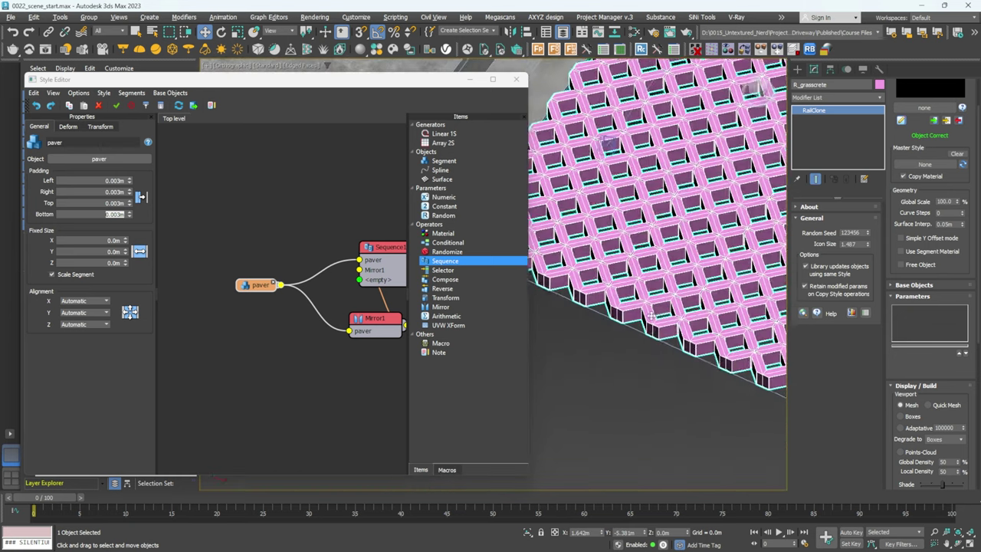
pyautogui.scroll(-5, 552, 221)
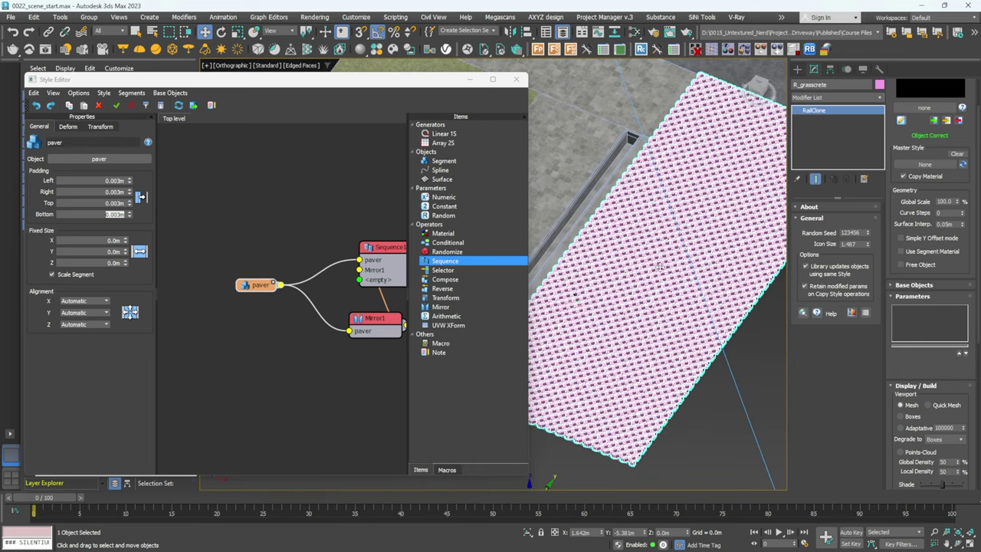
pyautogui.scroll(4, 629, 330)
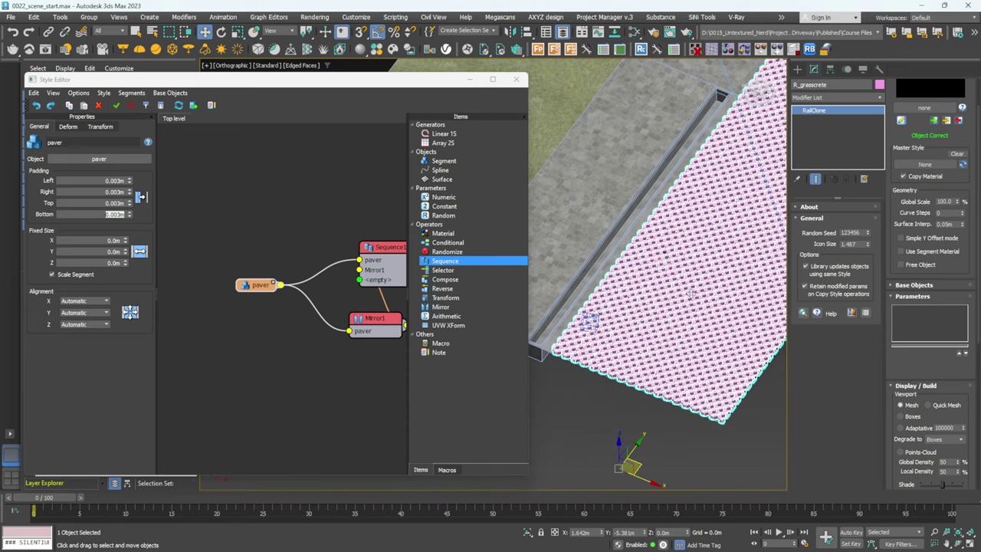
pyautogui.scroll(-5, 586, 296)
pyautogui.keyDown('alt'); pyautogui.moveTo(597, 303); pyautogui.dragTo(624, 285, button='middle'); pyautogui.keyUp('alt')
pyautogui.scroll(8, 644, 302)
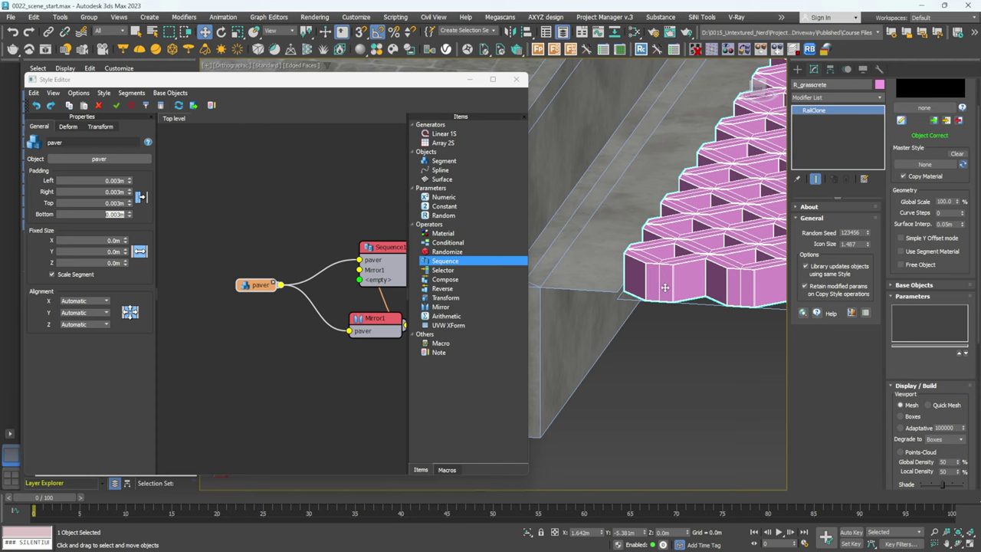
# - Set the array generator's Z Offset to -0.08 m to lower the paving
pyautogui.moveTo(317, 253); pyautogui.dragTo(269, 259, button='middle')
pyautogui.scroll(-3, 270, 259)
pyautogui.moveTo(353, 251); pyautogui.dragTo(318, 259, button='middle')
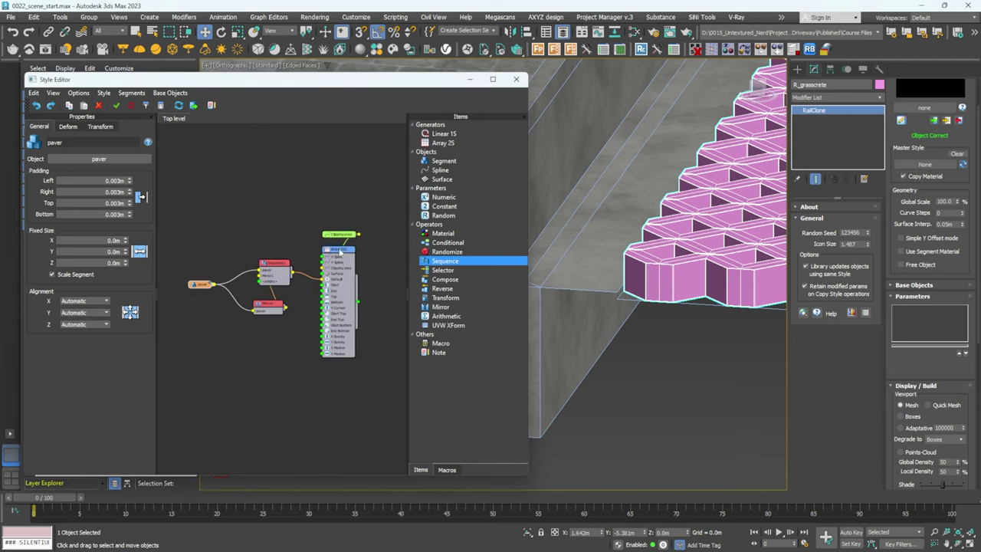
pyautogui.click(340, 251)
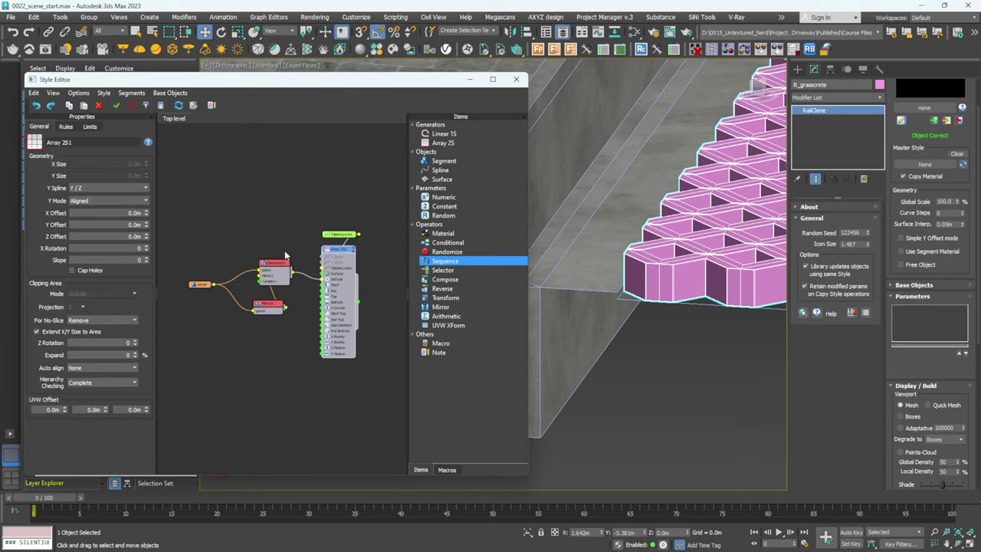
pyautogui.click(148, 239)
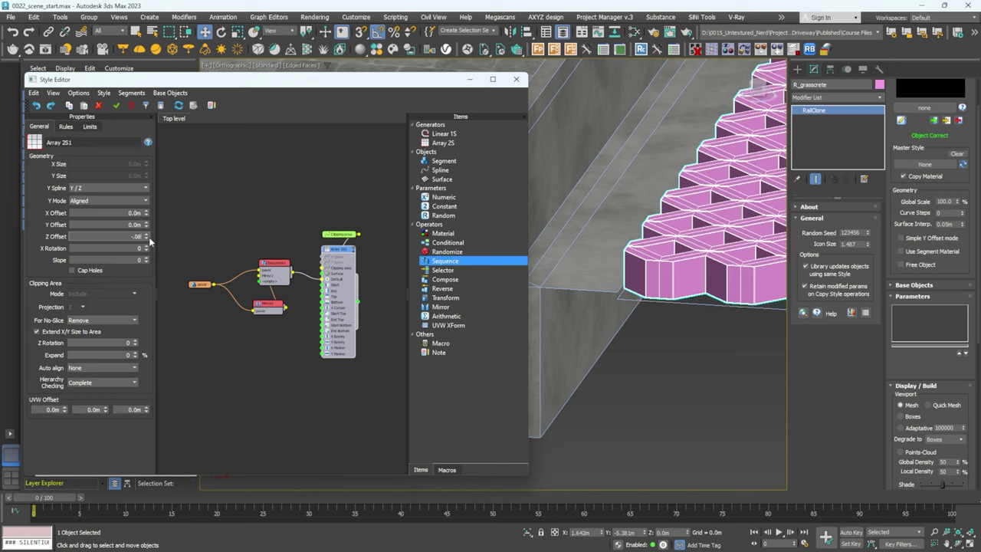
pyautogui.press('Return')
pyautogui.scroll(5, 617, 285)
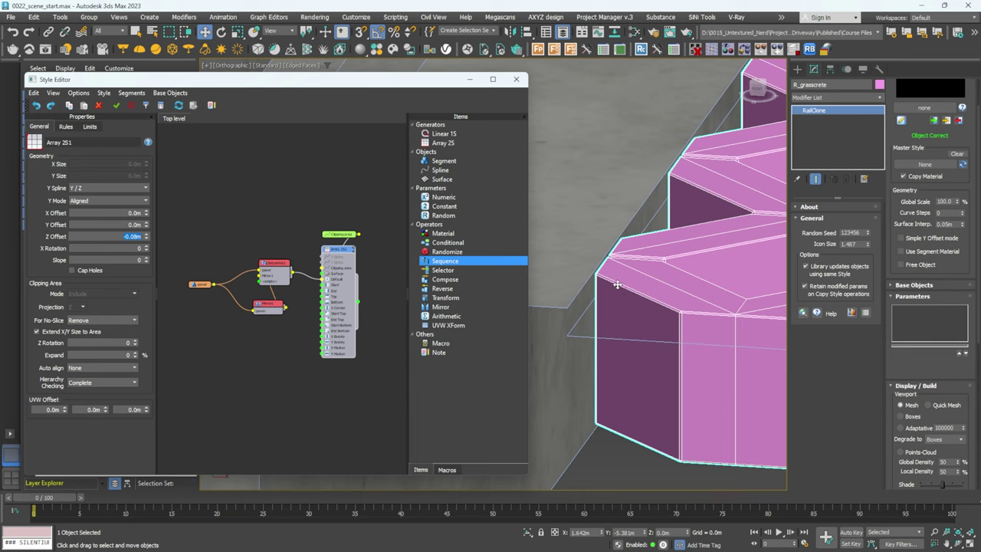
pyautogui.scroll(-10, 617, 284)
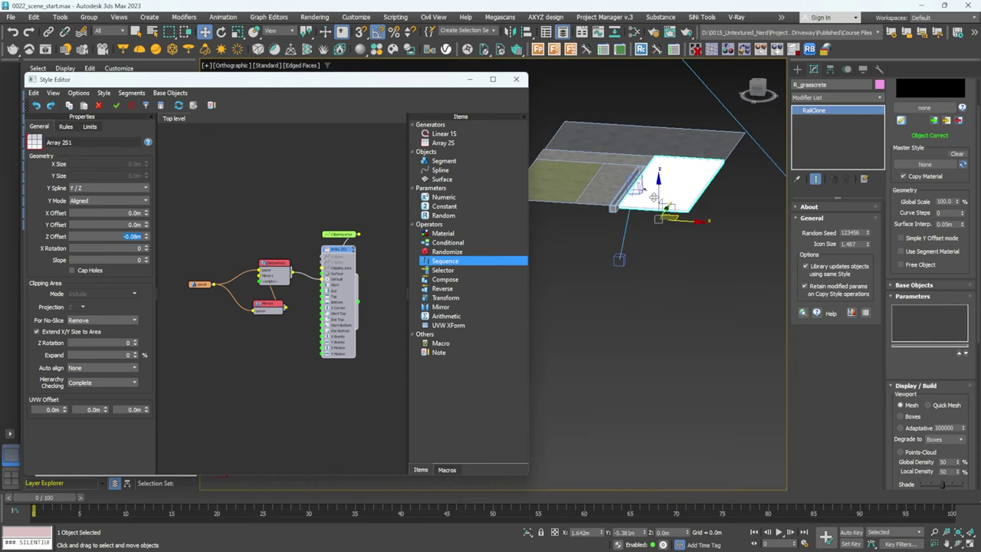
# - Select the source paver mesh and sample its Box002_DefaultMaterial into the Slate Material Editor
pyautogui.scroll(8, 653, 196)
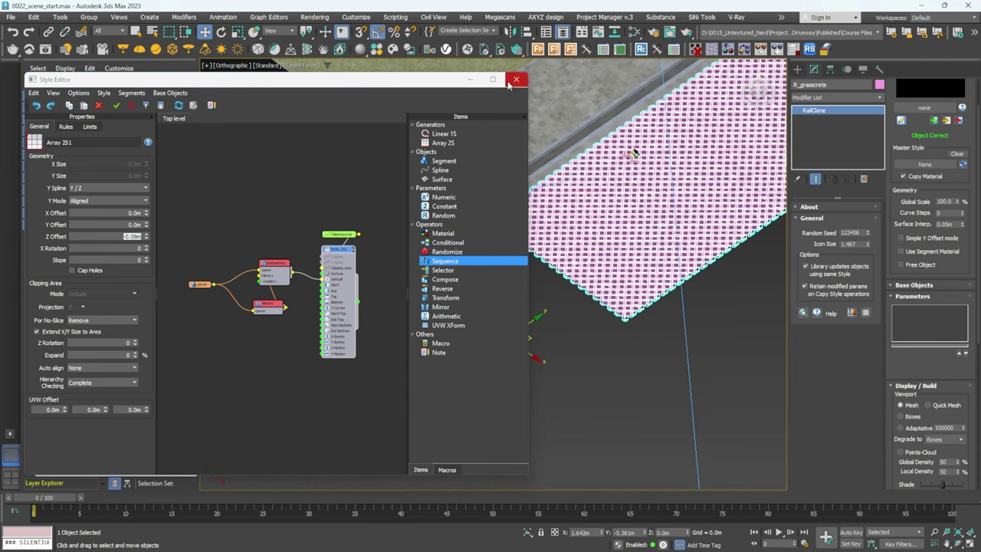
pyautogui.scroll(-4, 589, 241)
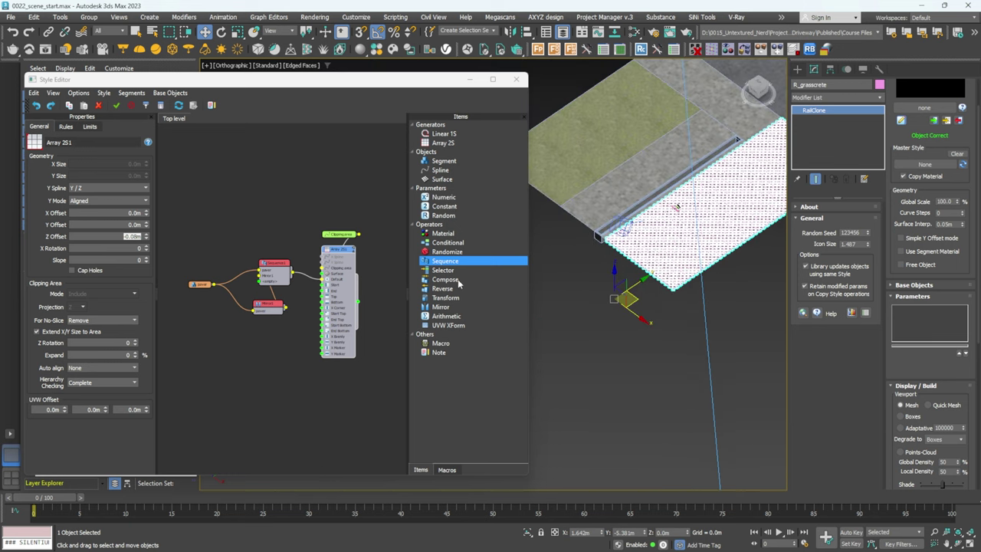
pyautogui.scroll(8, 594, 195)
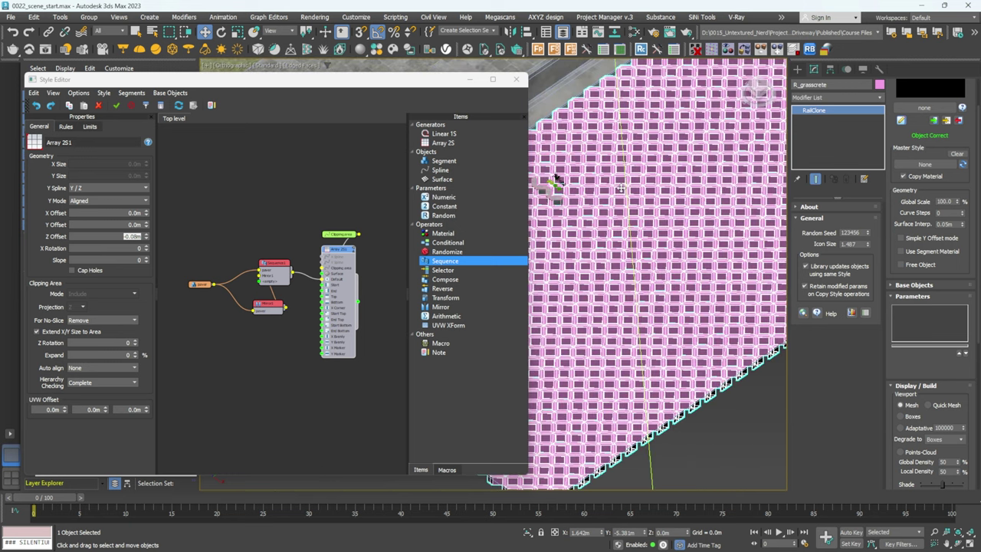
pyautogui.scroll(5, 613, 206)
pyautogui.click(641, 215)
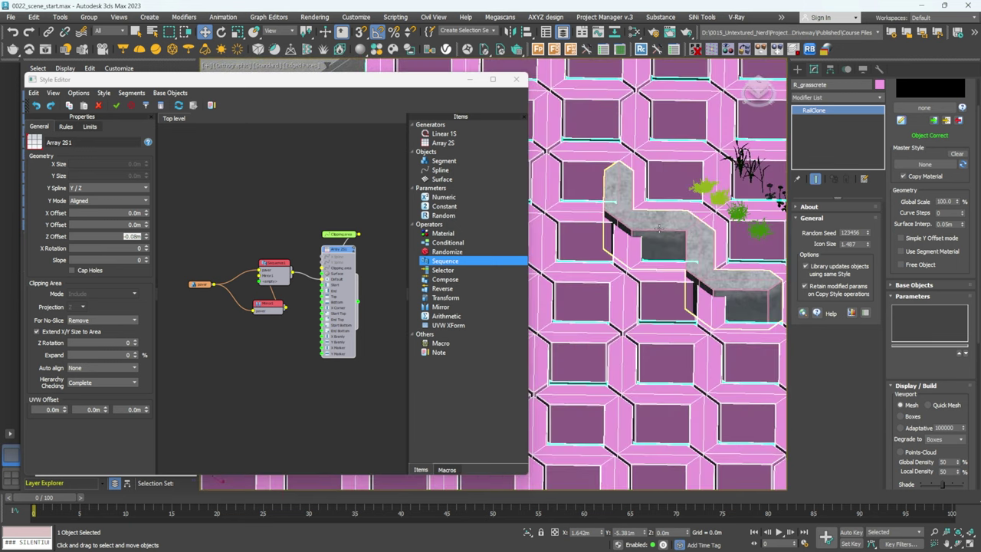
pyautogui.click(641, 215)
pyautogui.press('m')
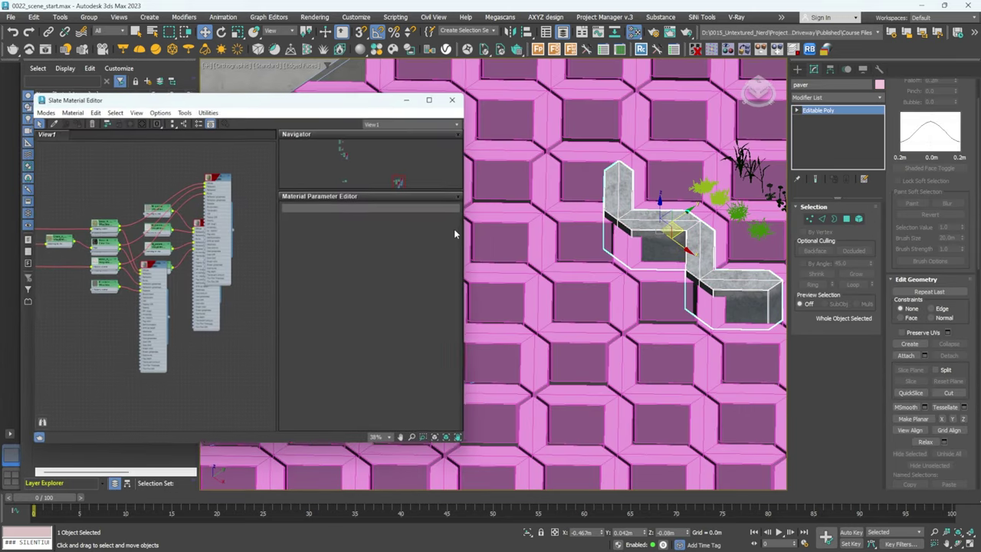
pyautogui.click(50, 122)
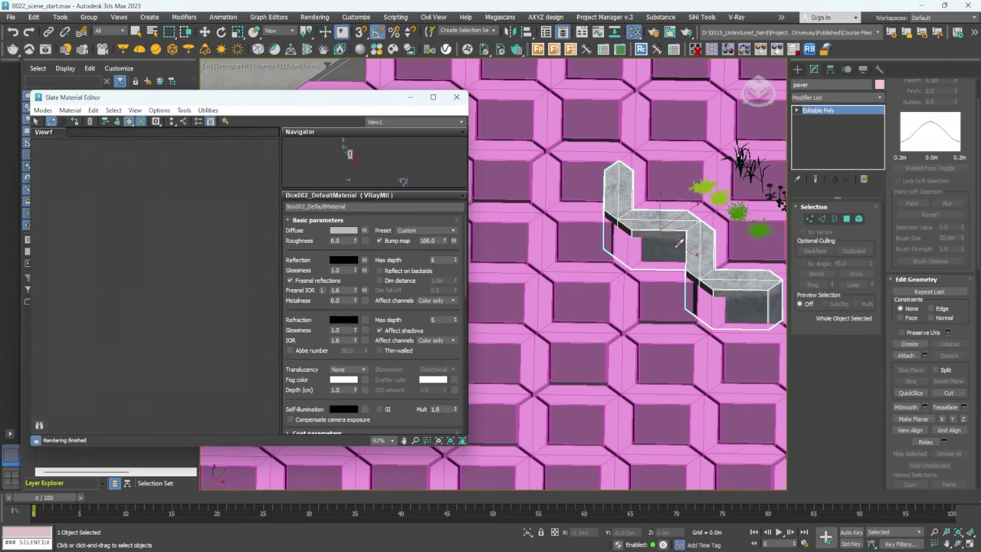
pyautogui.click(656, 220)
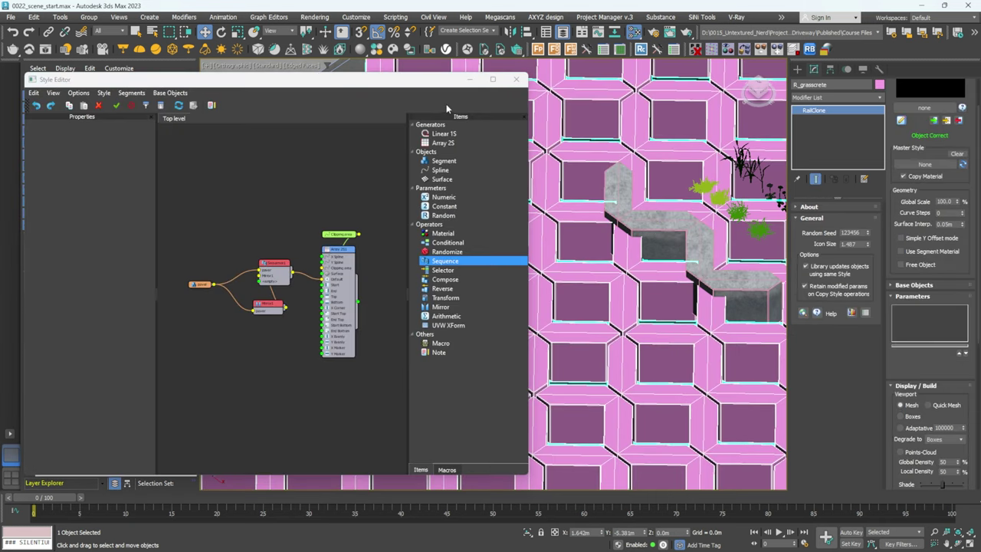
# - Close the Style Editor and assign Box002_DefaultMaterial to the R_grasscrete RailClone object, closing the material editor when done
pyautogui.click(517, 80)
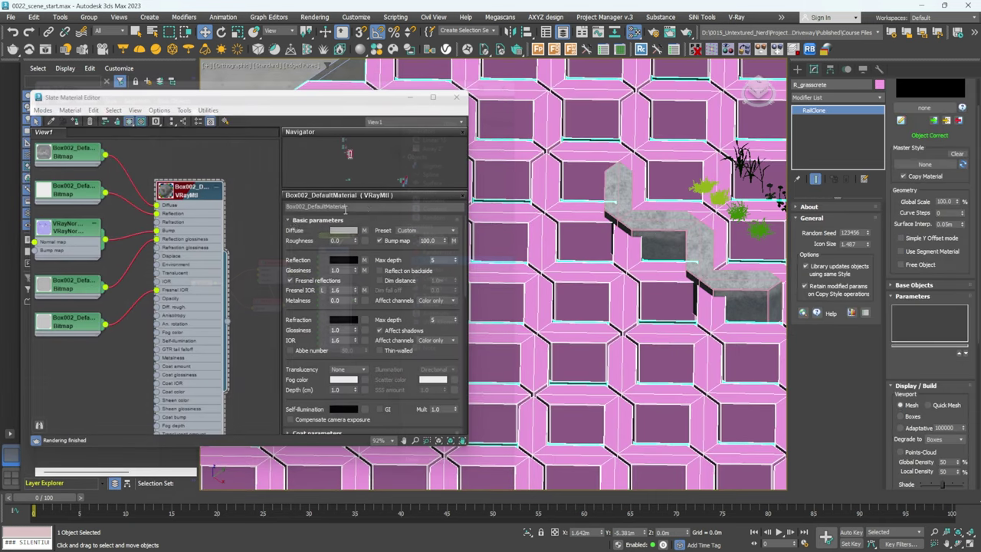
pyautogui.click(78, 124)
pyautogui.click(456, 96)
pyautogui.scroll(-3, 552, 230)
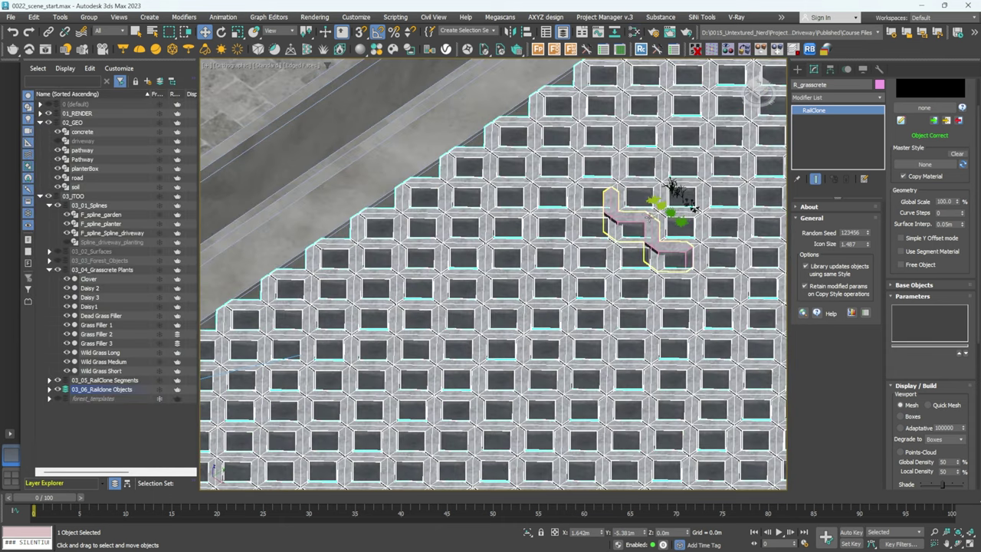
# - Clear the selection, hide the 03_05_RailClone Segments layer and inspect the textured paving from an angle
pyautogui.click(629, 218)
pyautogui.click(485, 238)
pyautogui.click(58, 380)
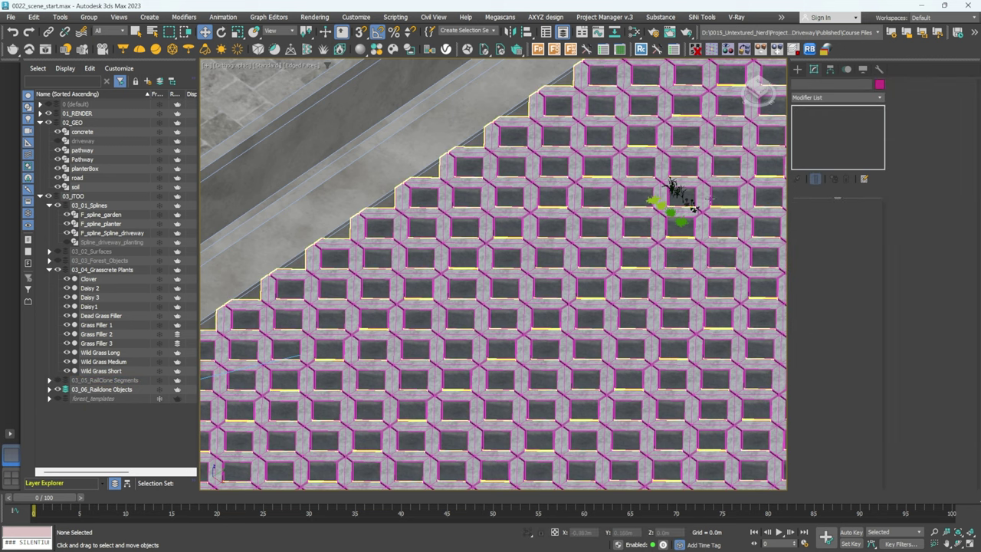
pyautogui.scroll(4, 707, 207)
pyautogui.scroll(-4, 607, 219)
pyautogui.moveTo(462, 256); pyautogui.dragTo(431, 331, button='middle')
pyautogui.scroll(-3, 525, 243)
pyautogui.scroll(3, 337, 377)
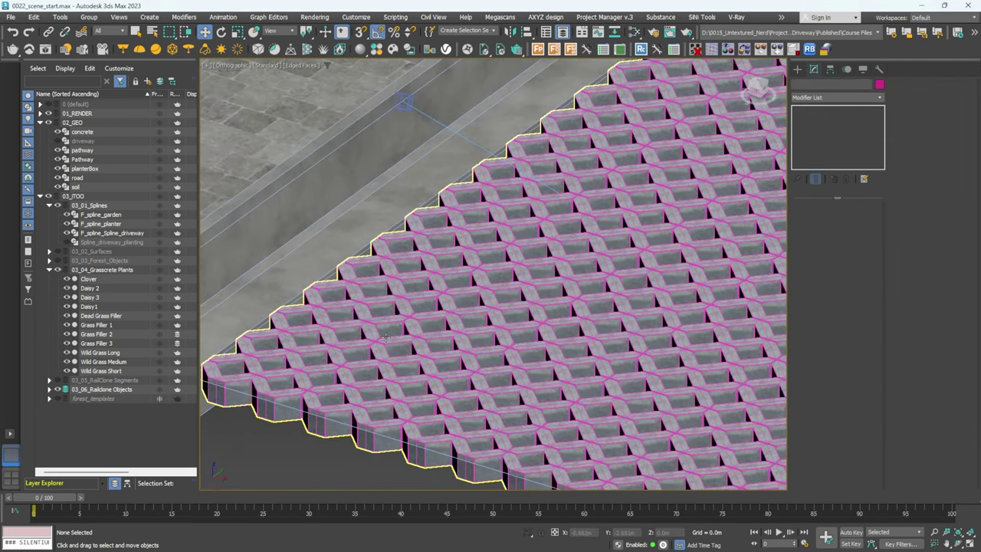
# - Create a Forest Pro object in Icon Mode on the empty ground in front of the driveway
pyautogui.hotkey('shift', 'q')
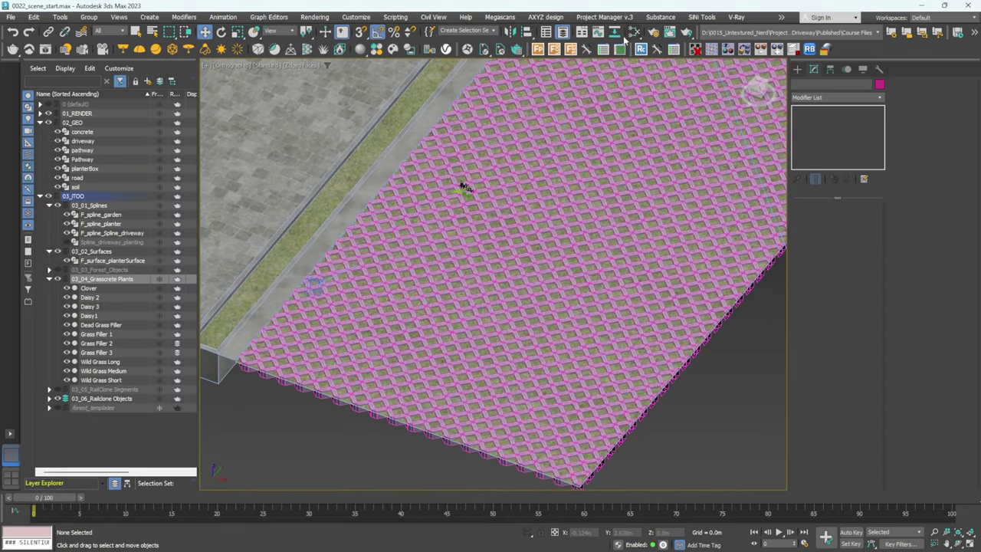
pyautogui.click(538, 49)
pyautogui.scroll(-3, 507, 237)
pyautogui.moveTo(508, 239); pyautogui.dragTo(512, 205, button='middle')
pyautogui.moveTo(409, 367); pyautogui.dragTo(416, 385)
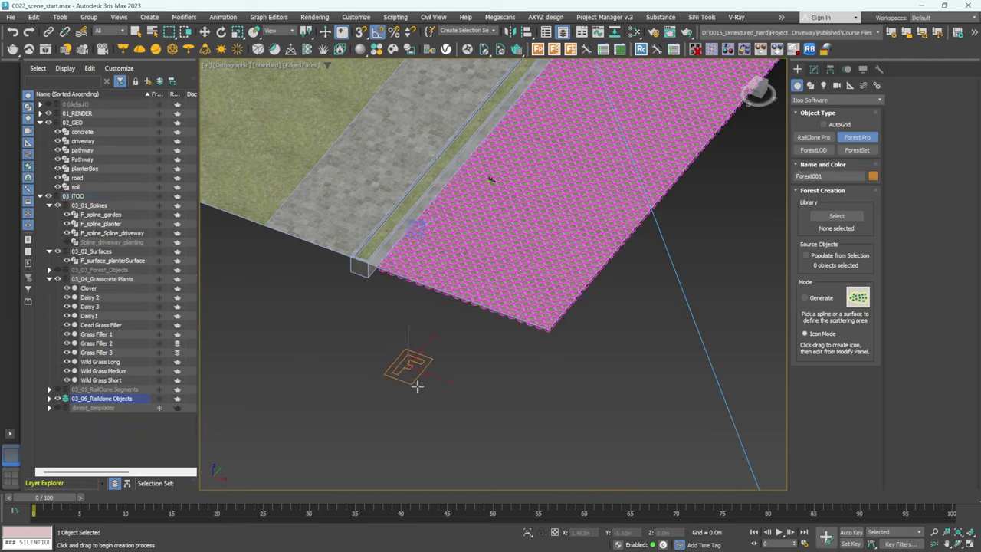
pyautogui.rightClick(454, 356)
# - Rename the new Forest Pro object as F_grasscrete
pyautogui.click(814, 69)
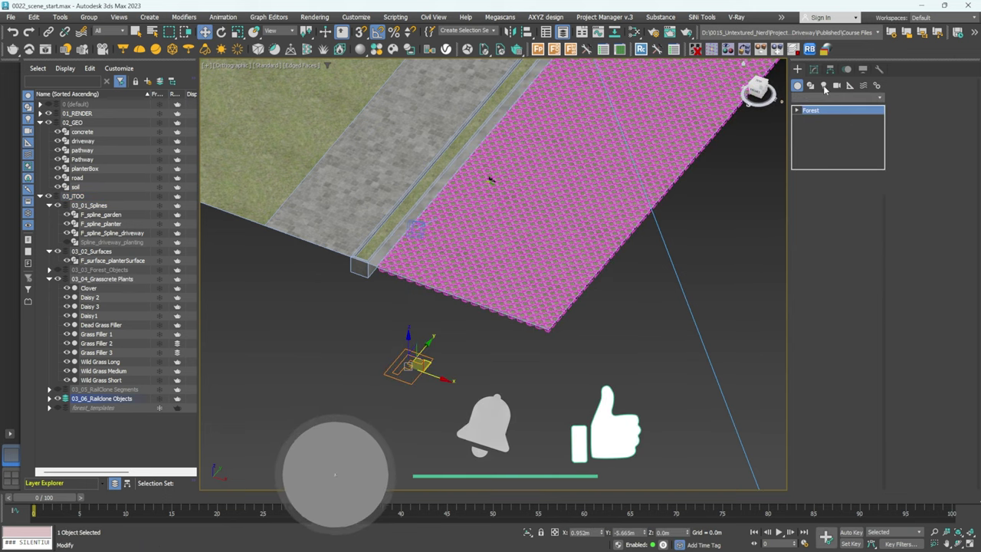
pyautogui.moveTo(821, 84); pyautogui.dragTo(789, 86)
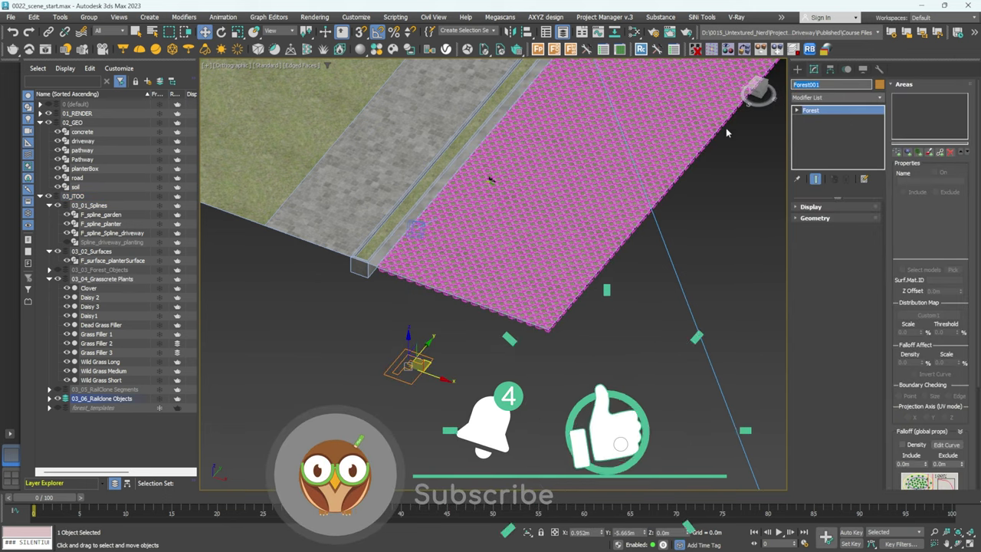
pyautogui.write('F_grassc')
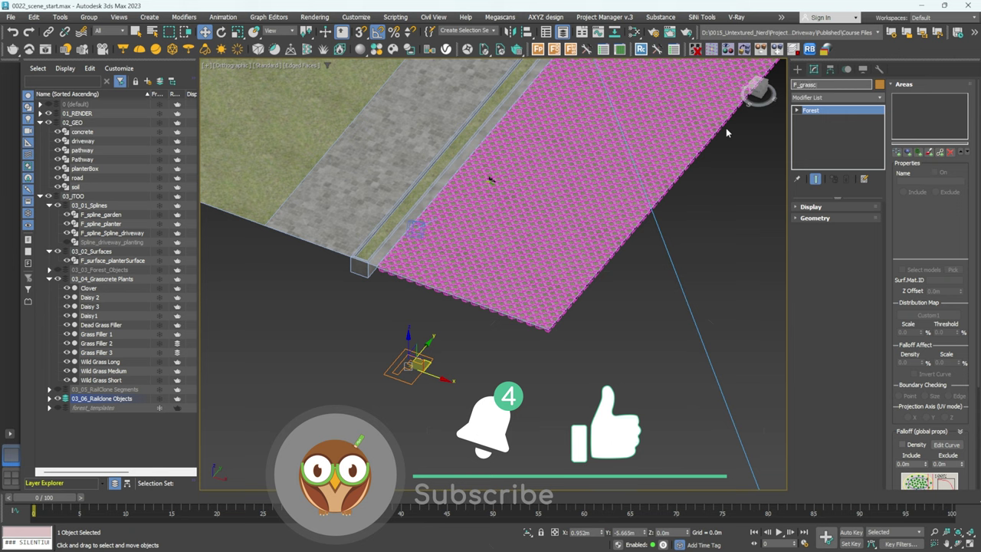
pyautogui.write('rete')
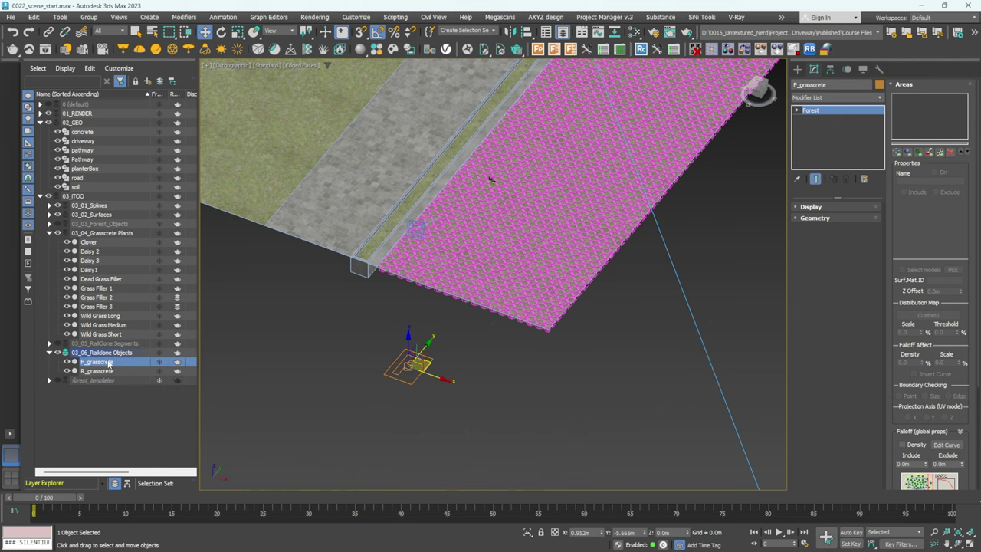
# - Move F_grasscrete into the 03_03_Forest_Objects layer, unhide that layer and collapse its contents
pyautogui.moveTo(109, 364); pyautogui.dragTo(111, 224)
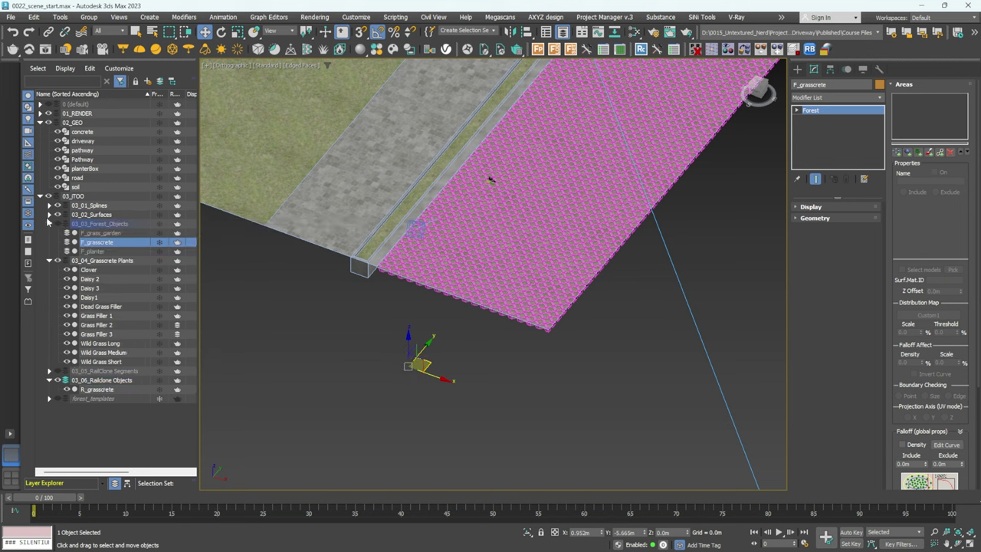
pyautogui.click(49, 223)
pyautogui.click(49, 233)
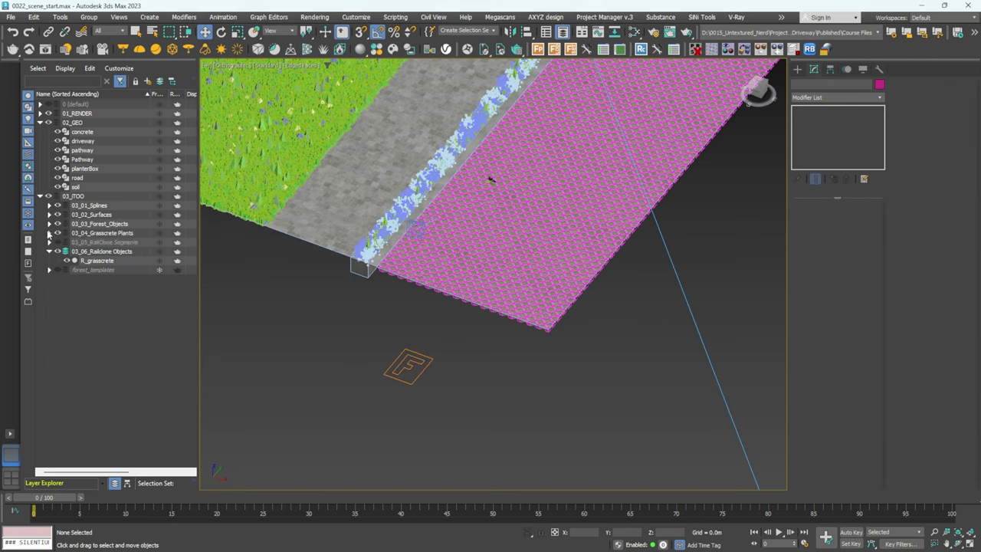
# - Isolate all the plants of the 03_04_Grasscrete Plants layer, examine the models up close and end the isolation
pyautogui.click(49, 233)
pyautogui.click(81, 233)
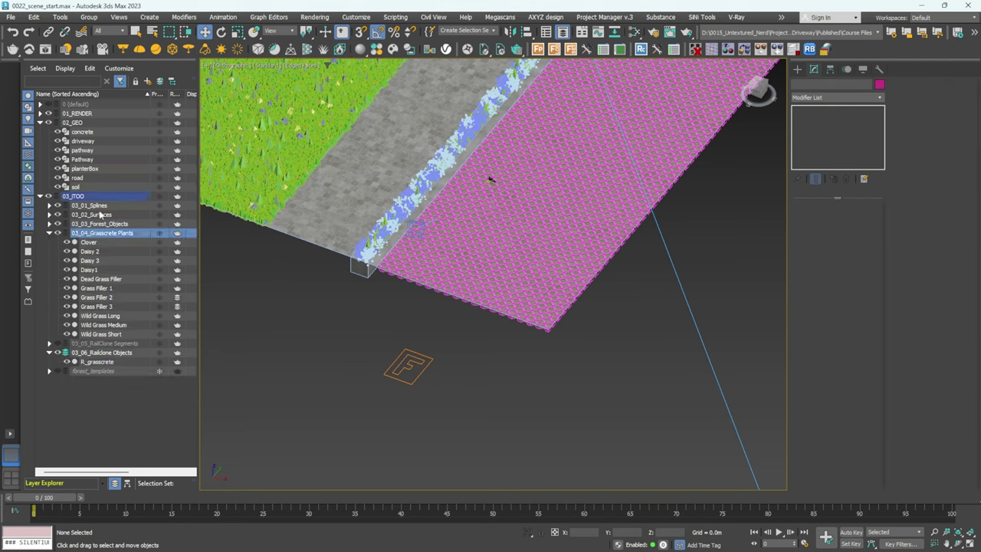
pyautogui.click(172, 82)
pyautogui.hotkey('alt', 'q')
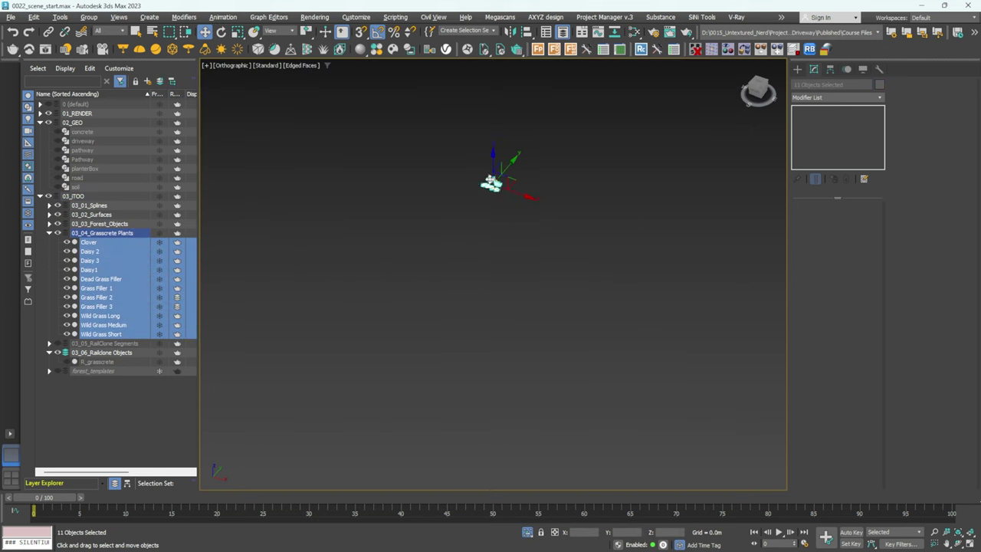
pyautogui.scroll(2, 509, 282)
pyautogui.moveTo(499, 221); pyautogui.dragTo(486, 296, button='middle')
pyautogui.click(444, 276)
pyautogui.scroll(-2, 455, 274)
pyautogui.moveTo(346, 192); pyautogui.dragTo(719, 422)
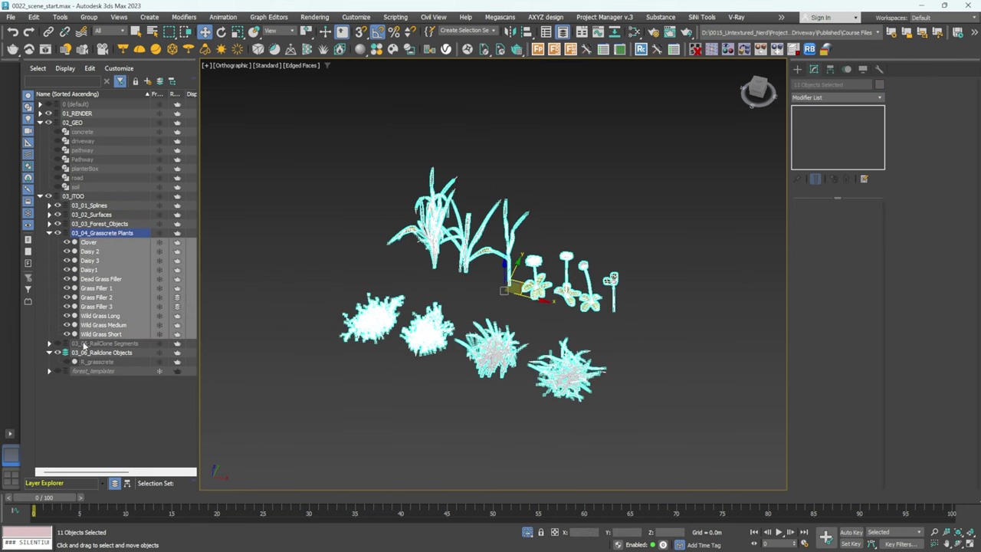
pyautogui.hotkey('alt', 'q')
# - Select the F_grasscrete Forest object and open its Geometry settings
pyautogui.scroll(-10, 431, 344)
pyautogui.moveTo(417, 409); pyautogui.dragTo(416, 346, button='middle')
pyautogui.scroll(4, 416, 346)
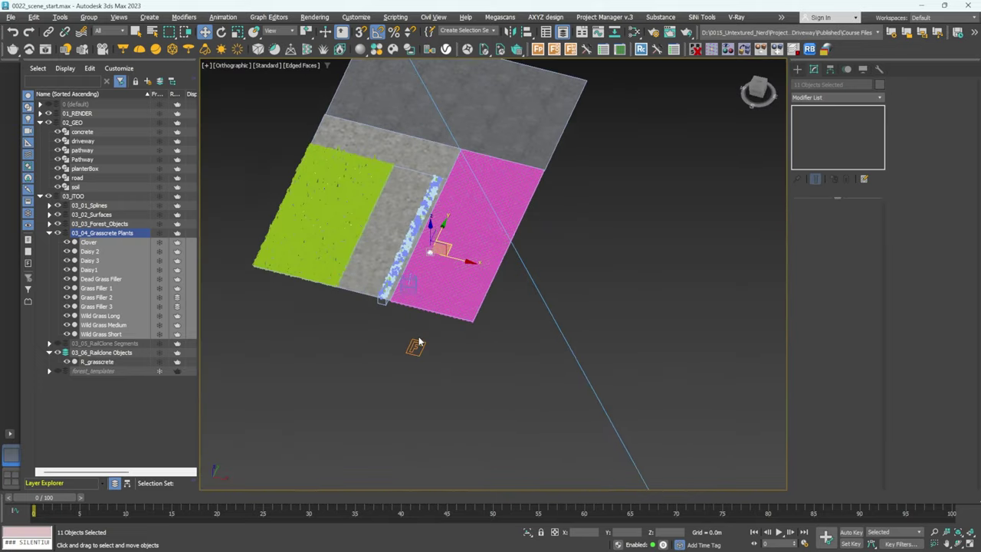
pyautogui.click(414, 349)
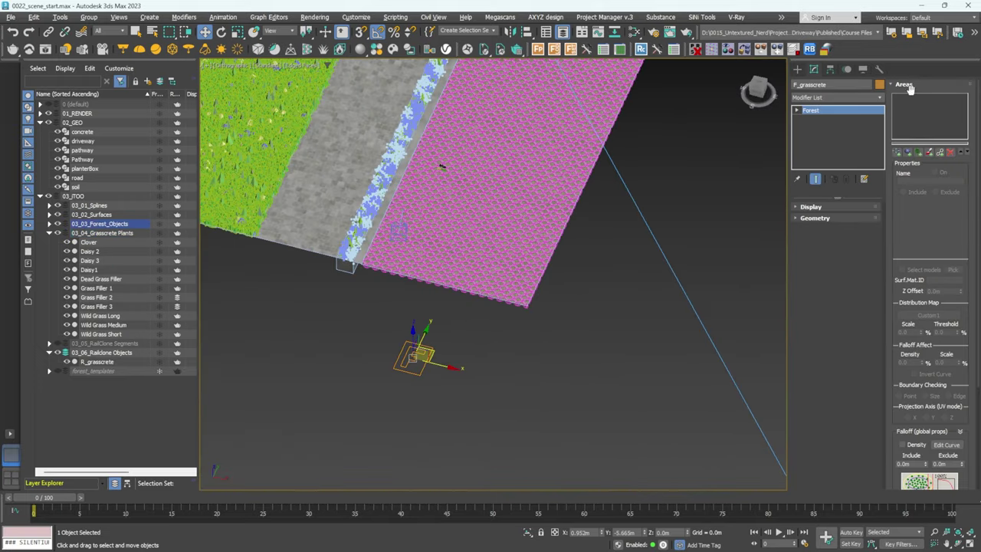
pyautogui.click(909, 86)
pyautogui.click(816, 217)
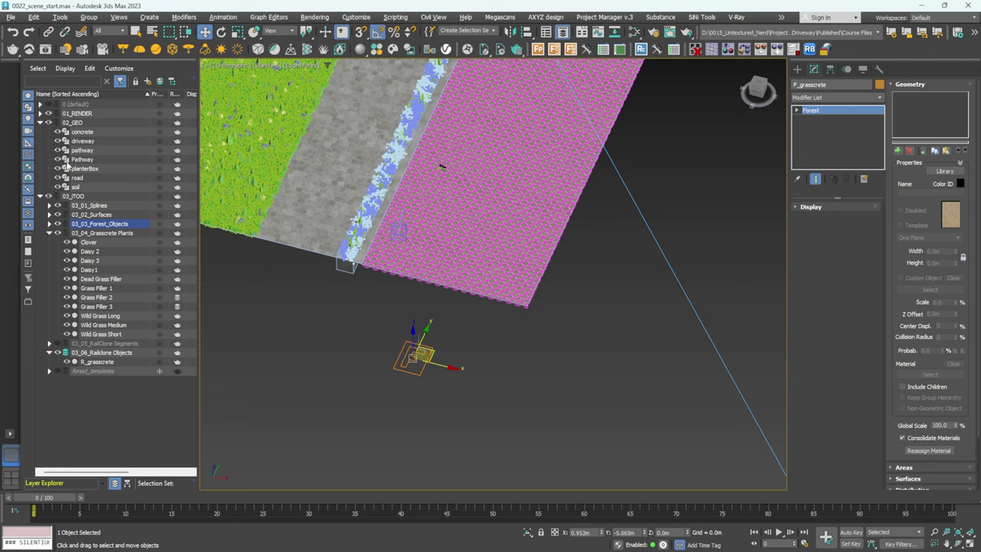
# - Hide the 01_RENDER, 02_GEO and 03_06_Railclone Objects layers and expand 03_03_Forest_Objects
pyautogui.click(48, 122)
pyautogui.click(49, 113)
pyautogui.click(39, 123)
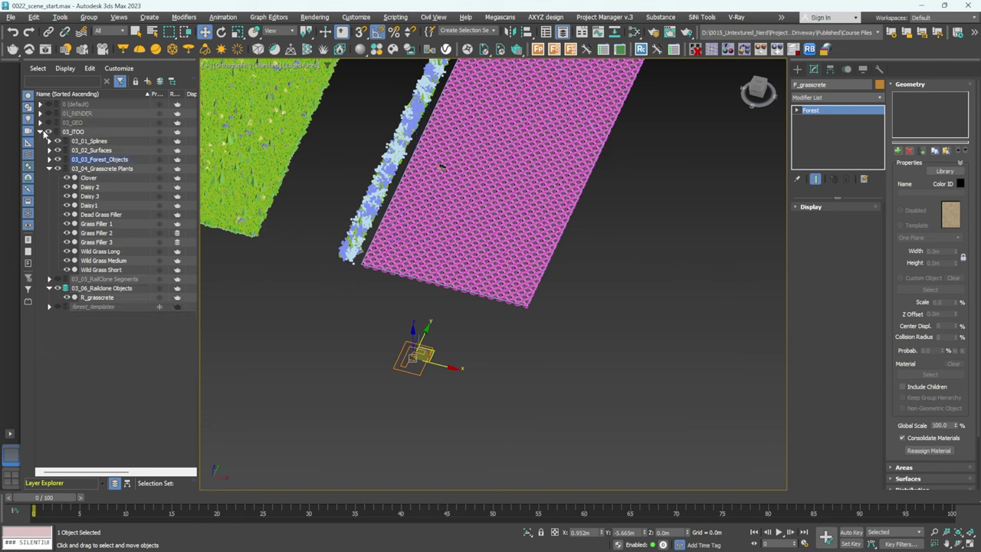
pyautogui.click(57, 287)
pyautogui.click(49, 159)
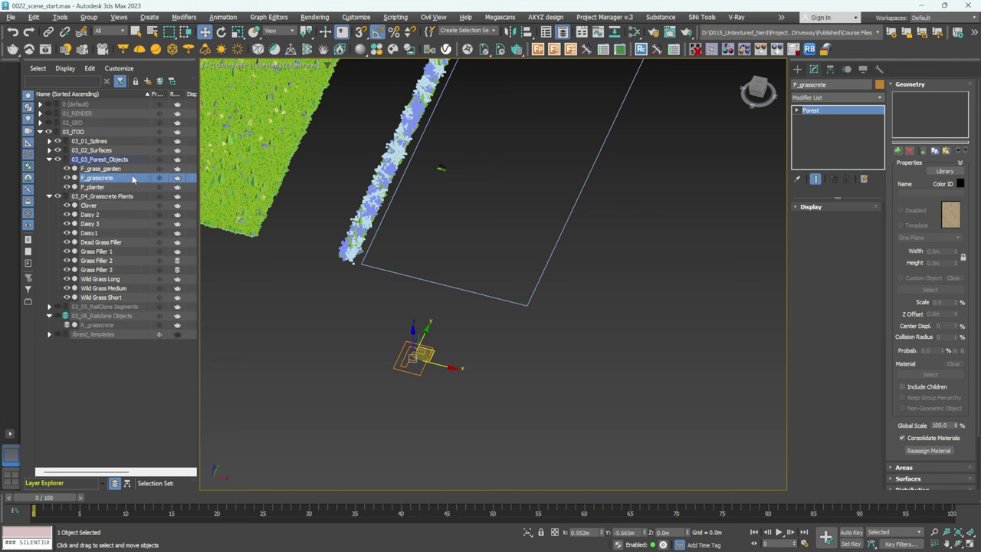
pyautogui.scroll(5, 422, 158)
pyautogui.scroll(-4, 422, 158)
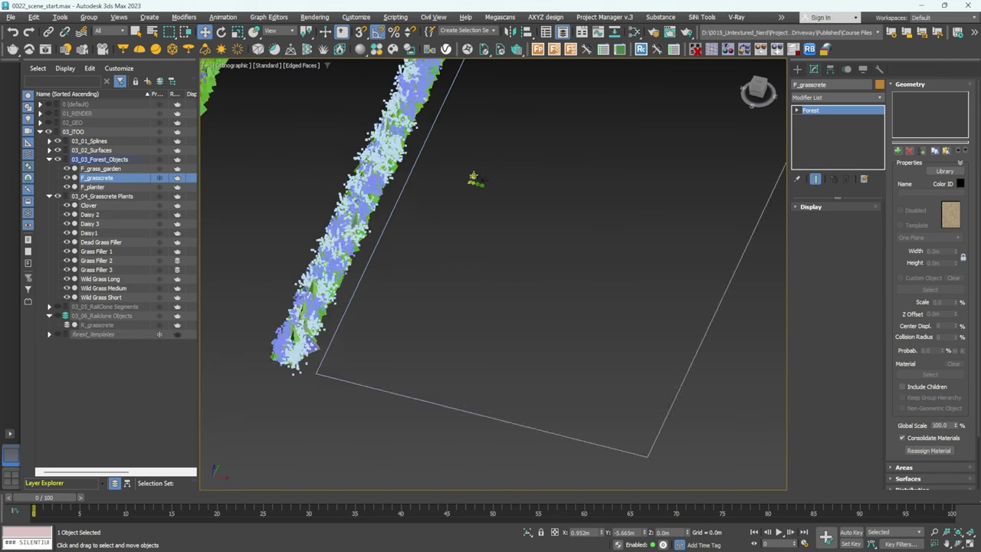
# - Add the clover, daisies, Dead Grass Filler, Grass Fillers and Wild Grasses to F_grasscrete's geometry list, accepting the recommended proxy display options
pyautogui.click(923, 151)
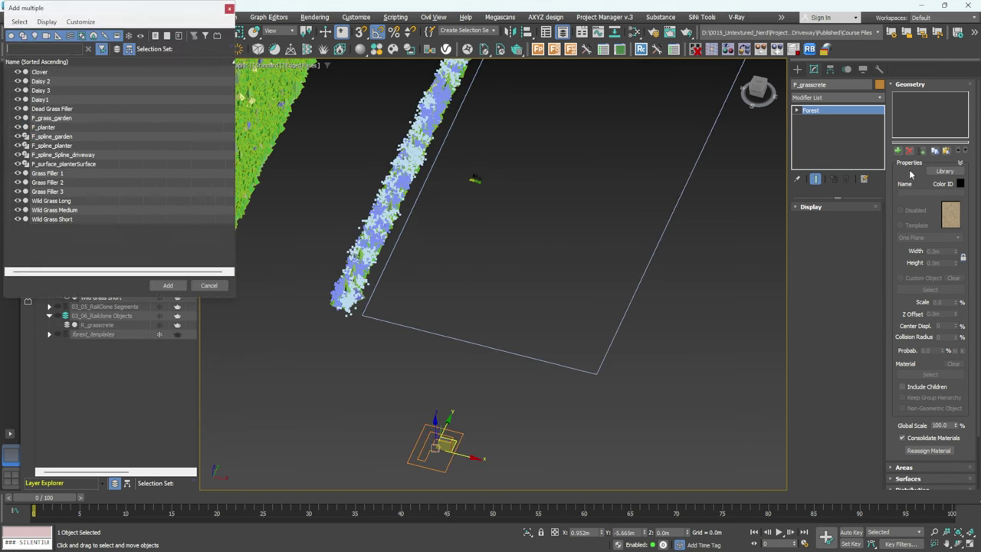
pyautogui.moveTo(94, 10); pyautogui.dragTo(165, 72)
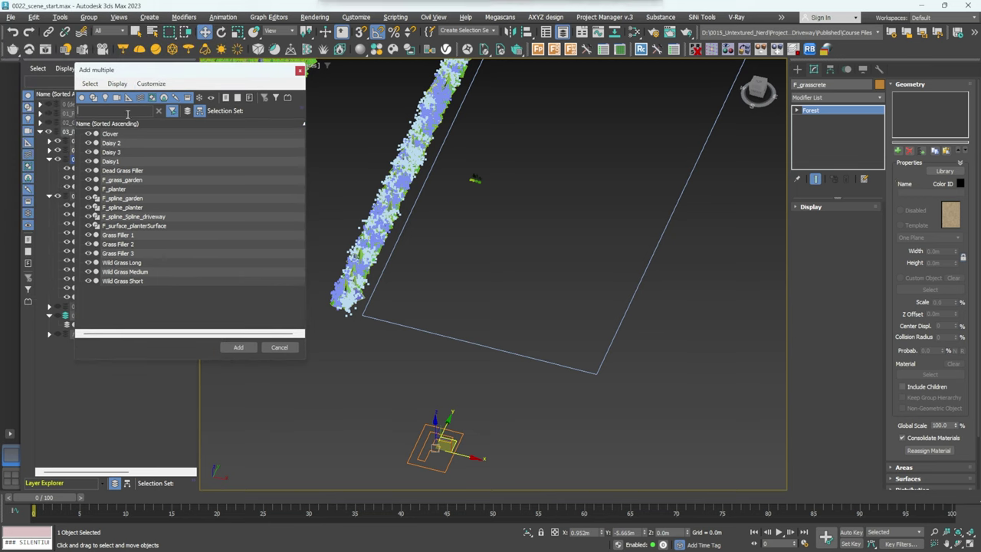
pyautogui.moveTo(121, 135); pyautogui.dragTo(121, 171)
pyautogui.keyDown('ctrl'); pyautogui.moveTo(120, 238); pyautogui.dragTo(123, 273); pyautogui.keyUp('ctrl')
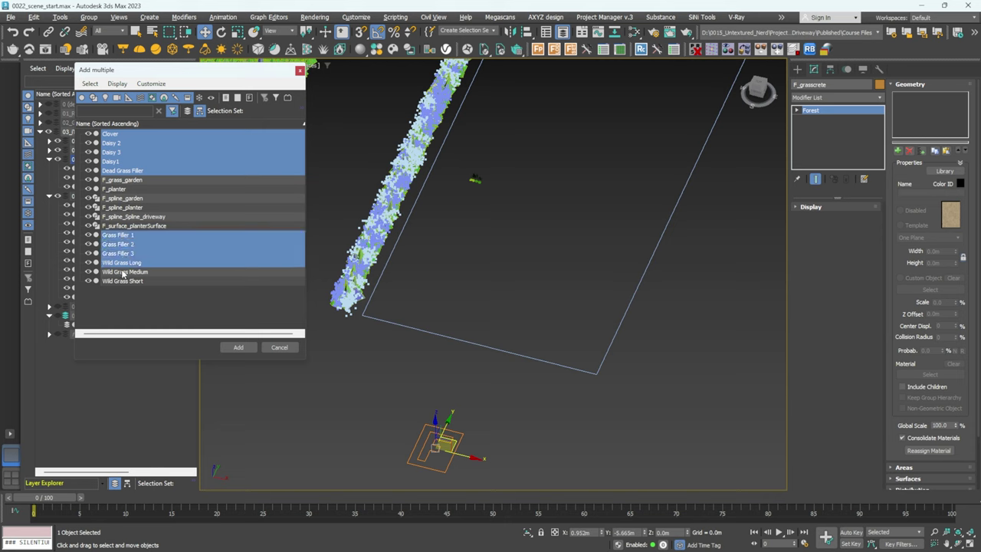
pyautogui.click(236, 349)
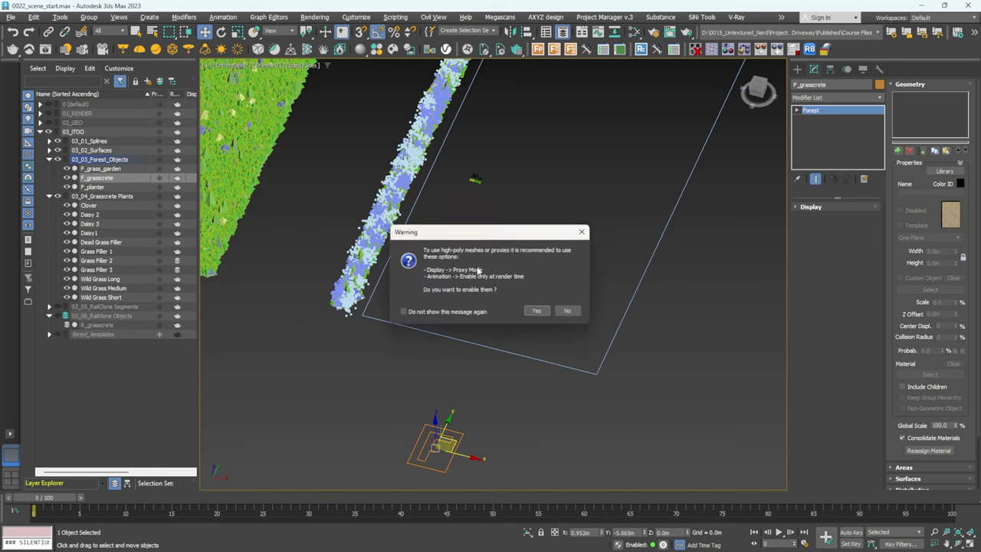
pyautogui.click(440, 311)
pyautogui.click(537, 311)
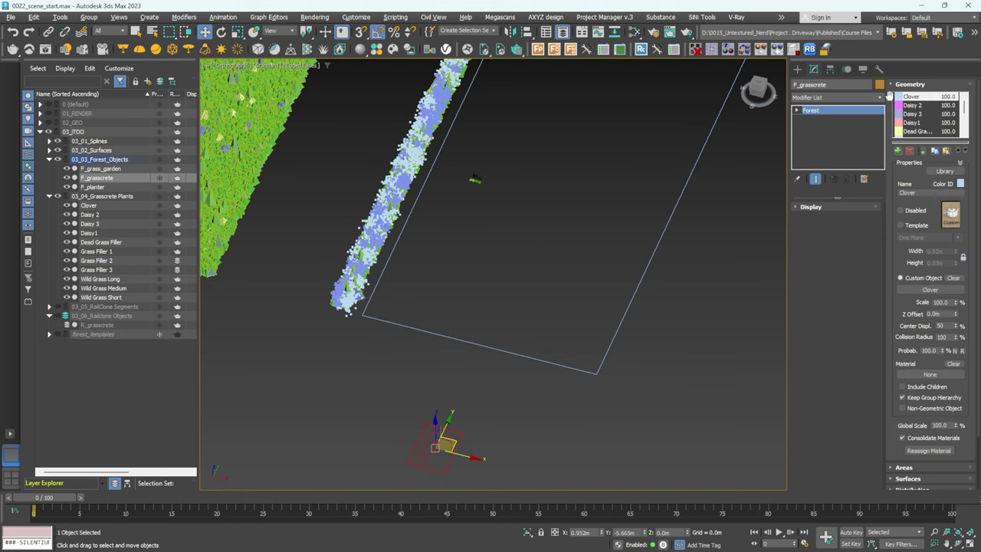
# - Enlarge the geometry list and set the Color ID of the three Wild Grass items to red
pyautogui.moveTo(921, 142); pyautogui.dragTo(921, 209)
pyautogui.click(918, 184)
pyautogui.keyDown('shift'); pyautogui.click(918, 166); pyautogui.keyUp('shift')
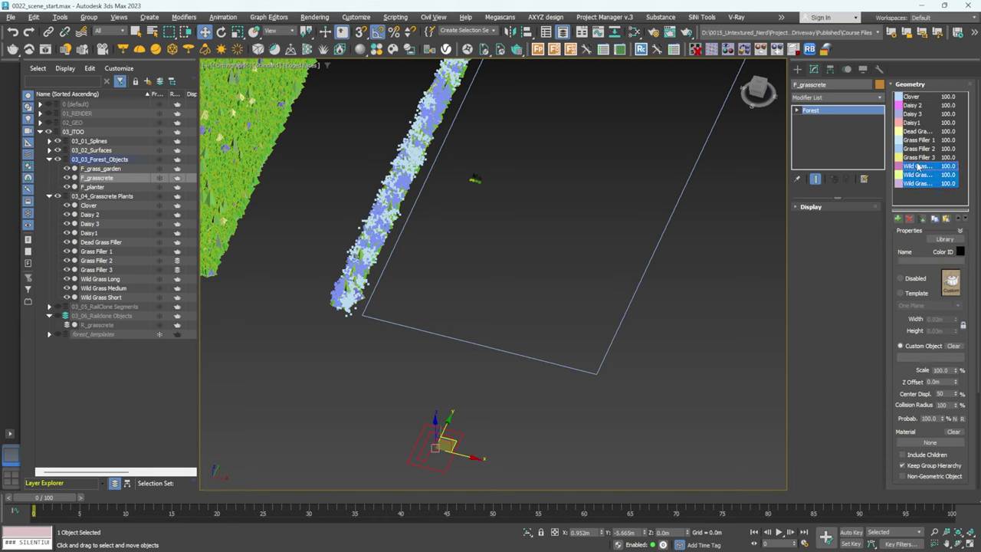
pyautogui.click(960, 251)
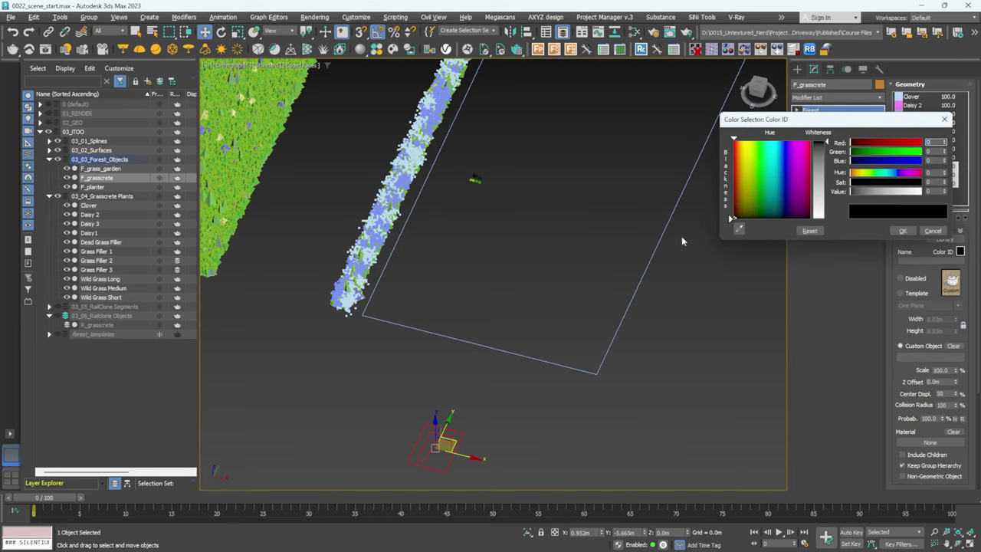
pyautogui.moveTo(750, 162); pyautogui.dragTo(731, 142)
pyautogui.click(904, 230)
pyautogui.click(904, 232)
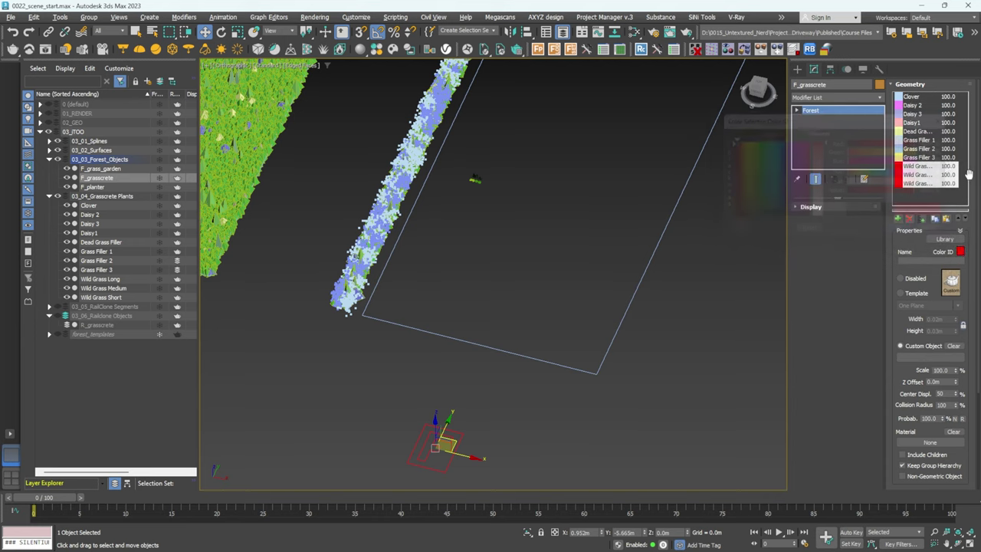
# - Set the Color ID of Grass Filler 1–3 to purple and the three daisies to green, and select Clover
pyautogui.click(918, 157)
pyautogui.keyDown('shift'); pyautogui.click(918, 140); pyautogui.keyUp('shift')
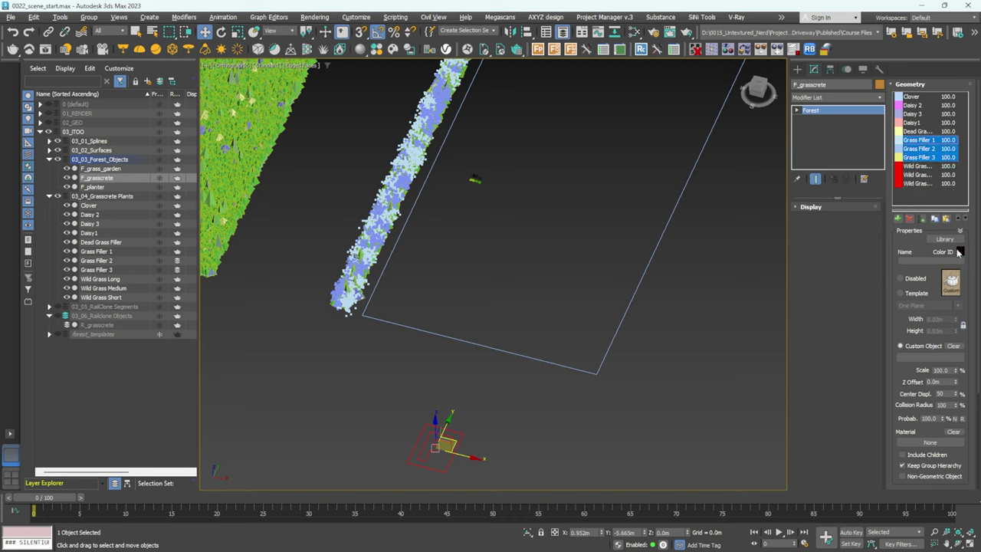
pyautogui.click(959, 253)
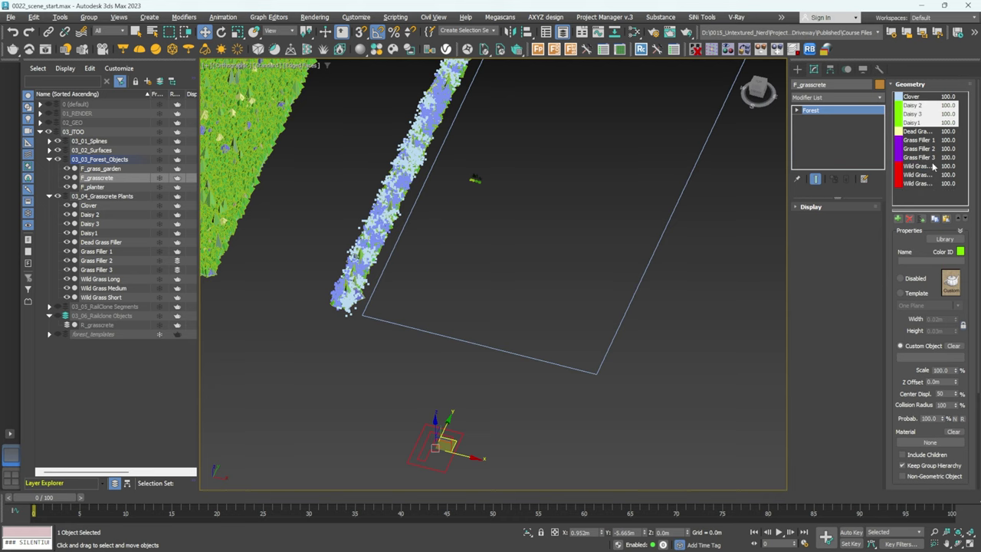
pyautogui.click(916, 97)
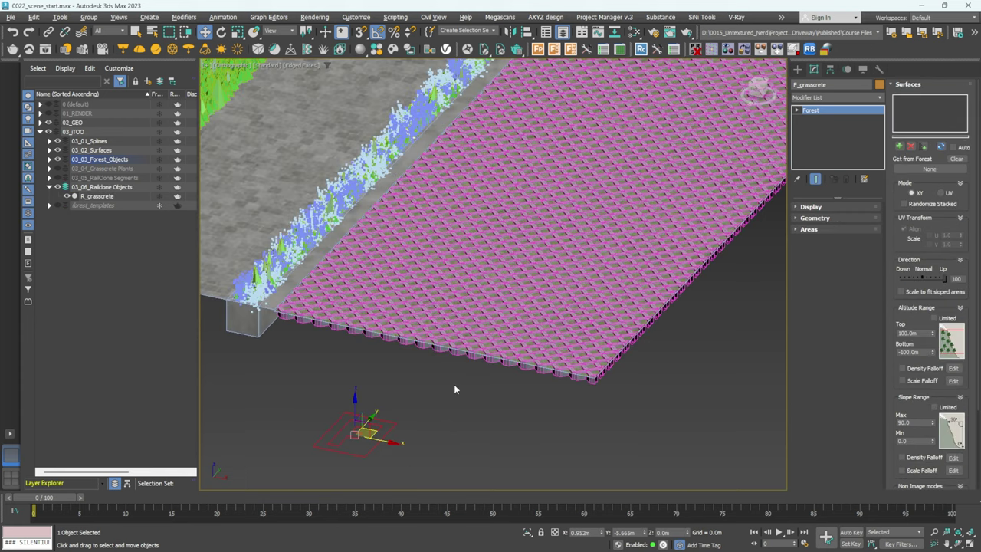
# - Add the driveway mesh to F_grasscrete's surface list and select its entry
pyautogui.scroll(6, 552, 375)
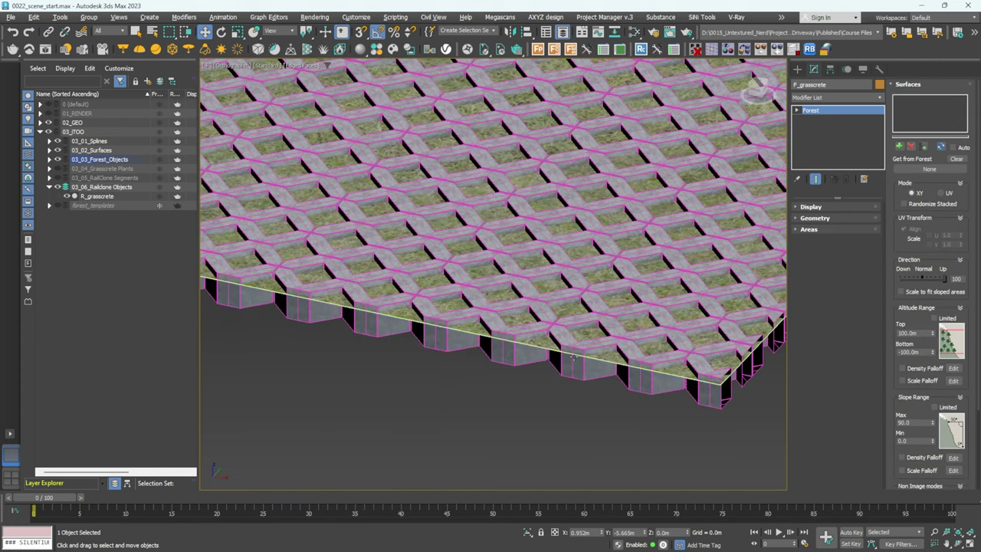
pyautogui.click(900, 146)
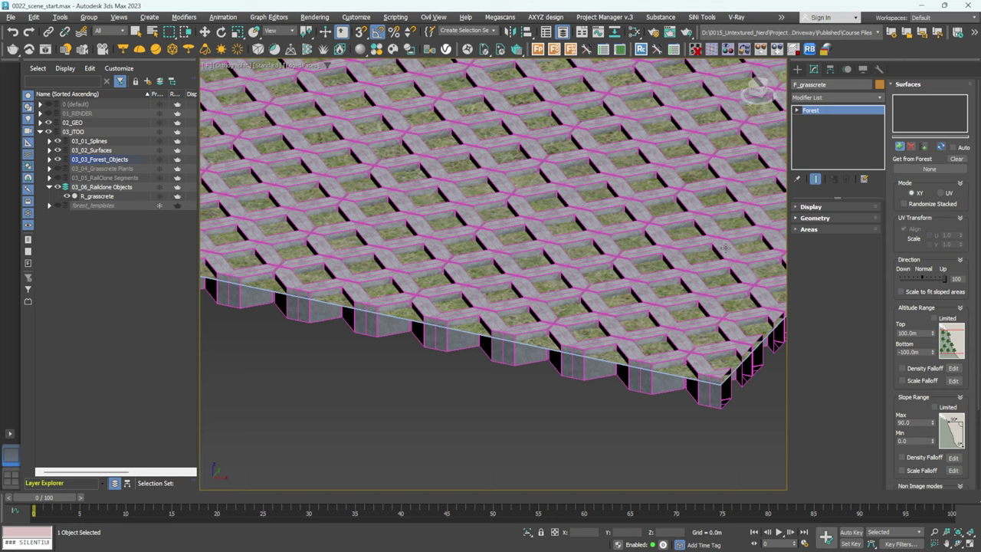
pyautogui.click(548, 345)
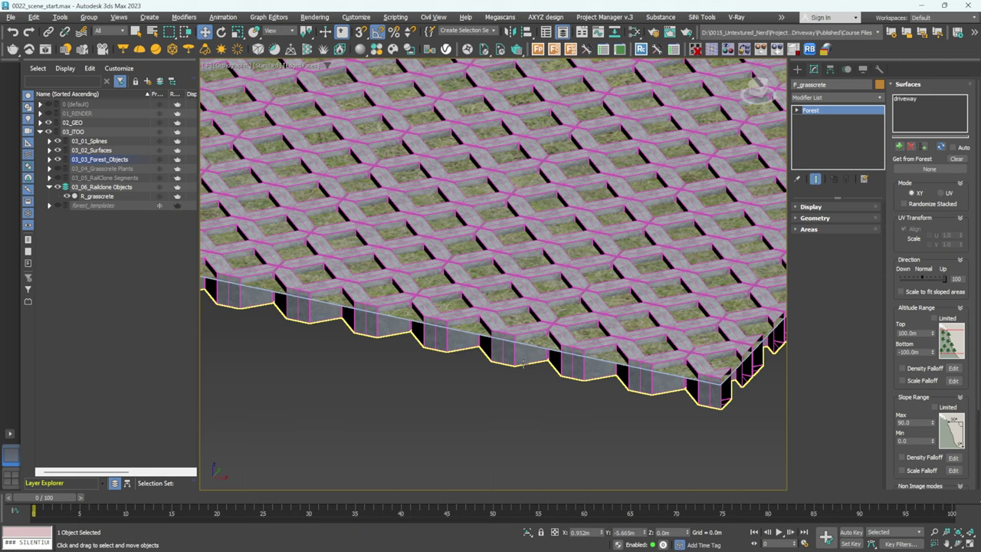
pyautogui.scroll(-5, 548, 345)
pyautogui.click(913, 100)
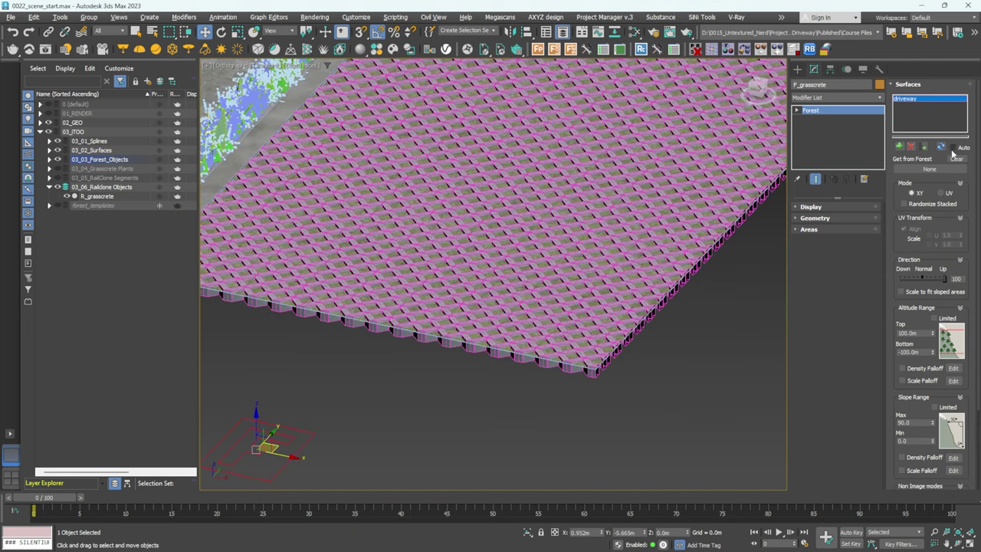
# - Add a spline area to F_grasscrete's areas and assign the driveway outline F_spline_Spline_driveway as an include region
pyautogui.click(827, 228)
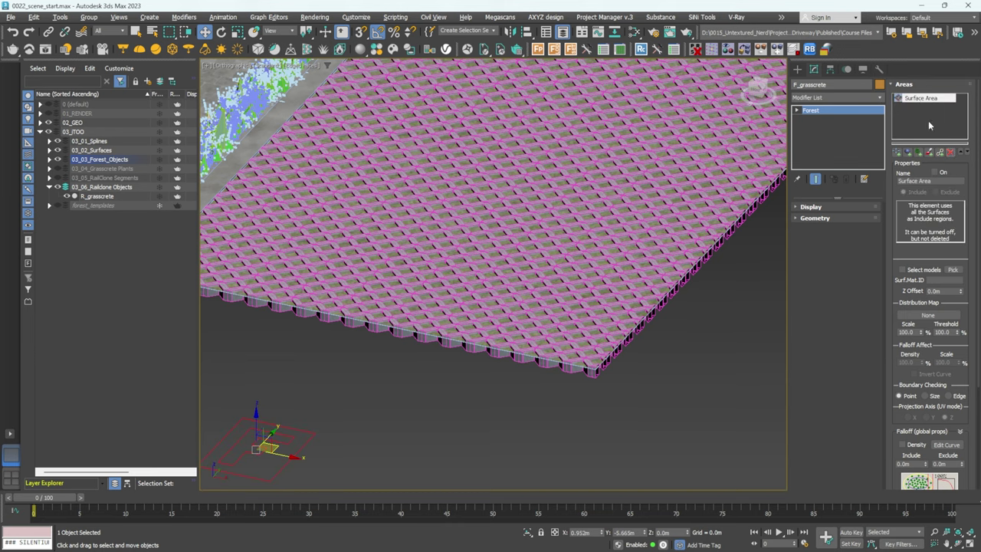
pyautogui.click(898, 153)
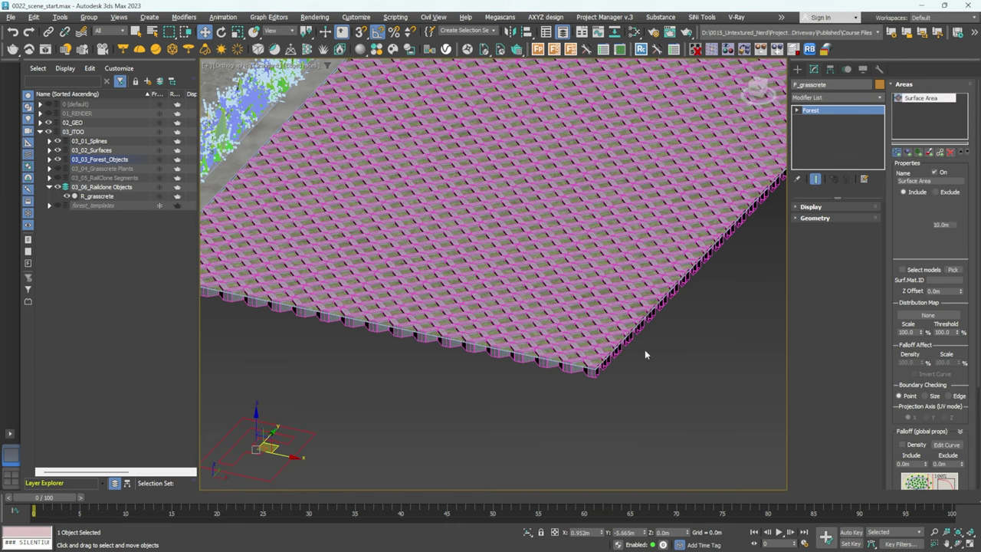
pyautogui.scroll(8, 551, 360)
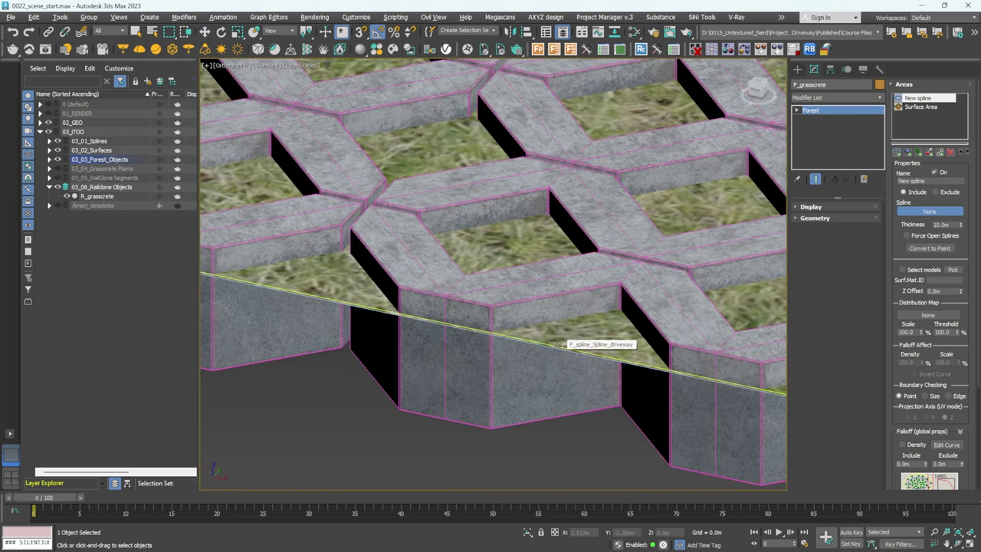
pyautogui.click(560, 346)
pyautogui.scroll(-10, 559, 345)
pyautogui.scroll(10, 557, 261)
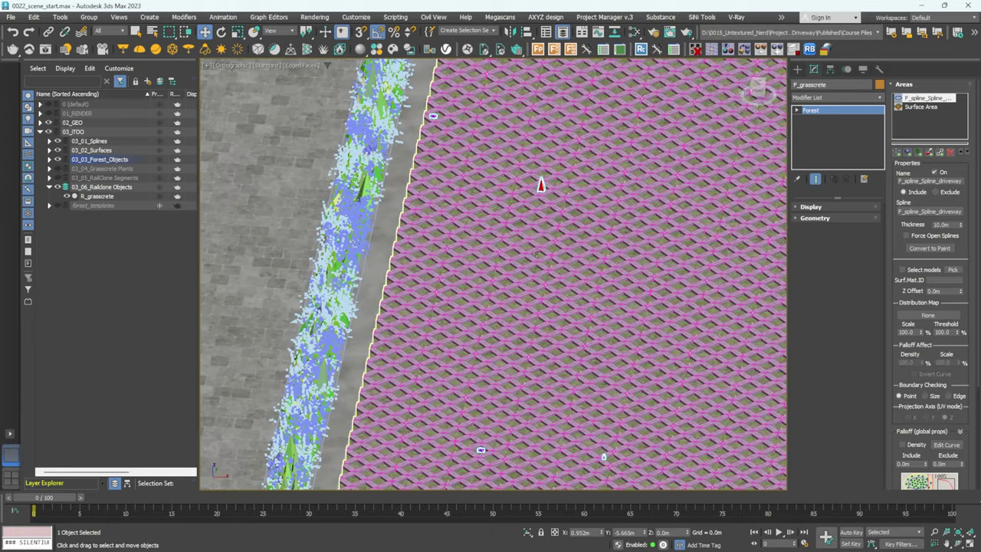
pyautogui.scroll(-10, 535, 173)
pyautogui.keyDown('alt'); pyautogui.moveTo(561, 216); pyautogui.dragTo(533, 231, button='middle'); pyautogui.keyUp('alt')
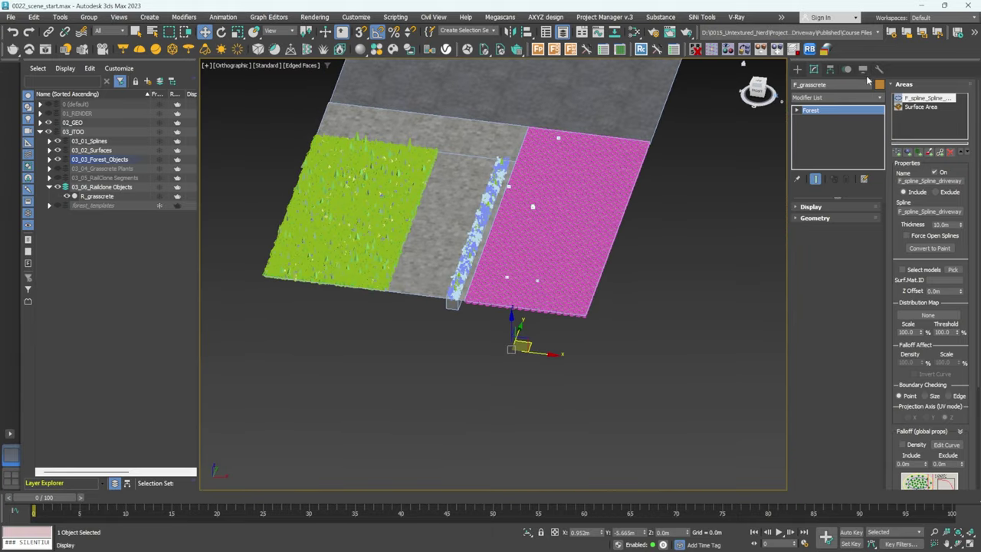
# - Change F_grasscrete's distribution bitmap to Full
pyautogui.click(909, 86)
pyautogui.click(820, 252)
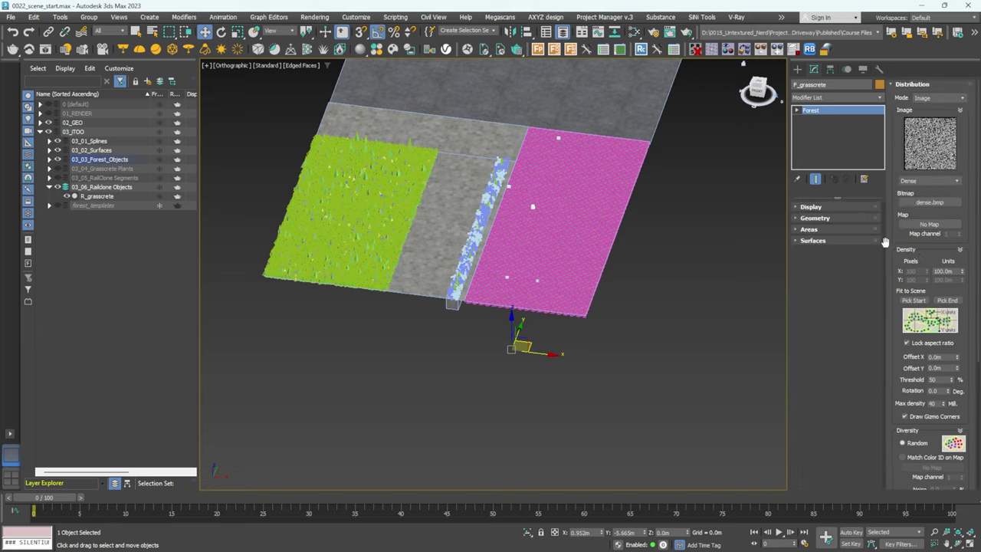
pyautogui.click(930, 179)
pyautogui.click(907, 199)
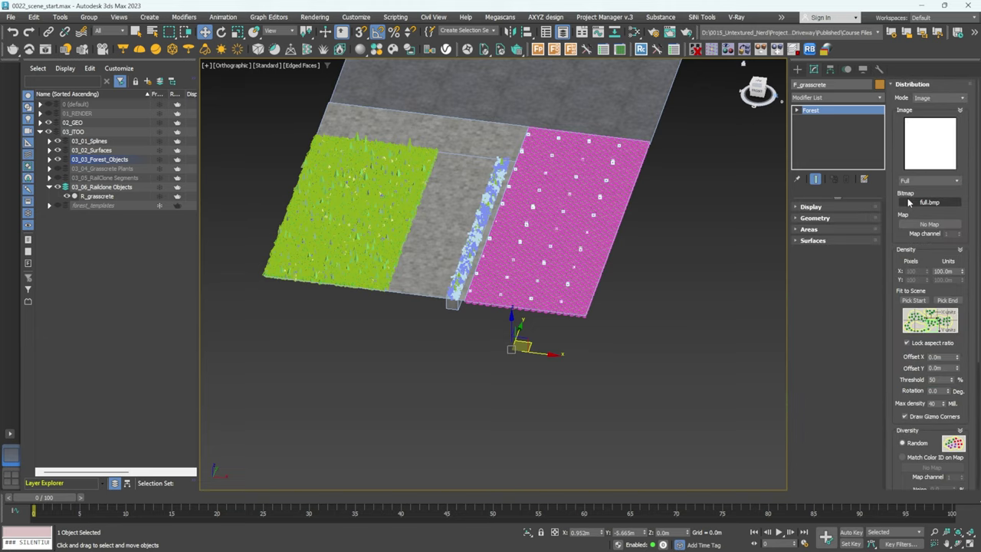
pyautogui.scroll(5, 563, 219)
pyautogui.moveTo(563, 219)
pyautogui.keyDown('alt'); pyautogui.mouseDown(button='middle')
pyautogui.moveTo(590, 229)
pyautogui.moveTo(572, 223)
pyautogui.mouseUp(button='middle'); pyautogui.keyUp('alt')
pyautogui.scroll(-4, 572, 223)
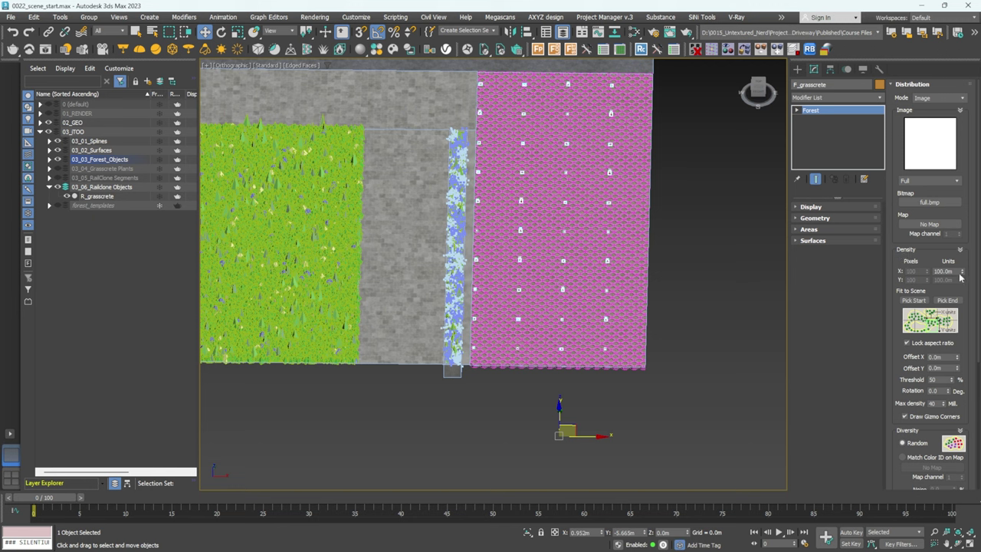
# - Restrict the driveway spline area to the Grass Filler 1, Grass Filler 2 and Grass Filler 3 models
pyautogui.click(811, 229)
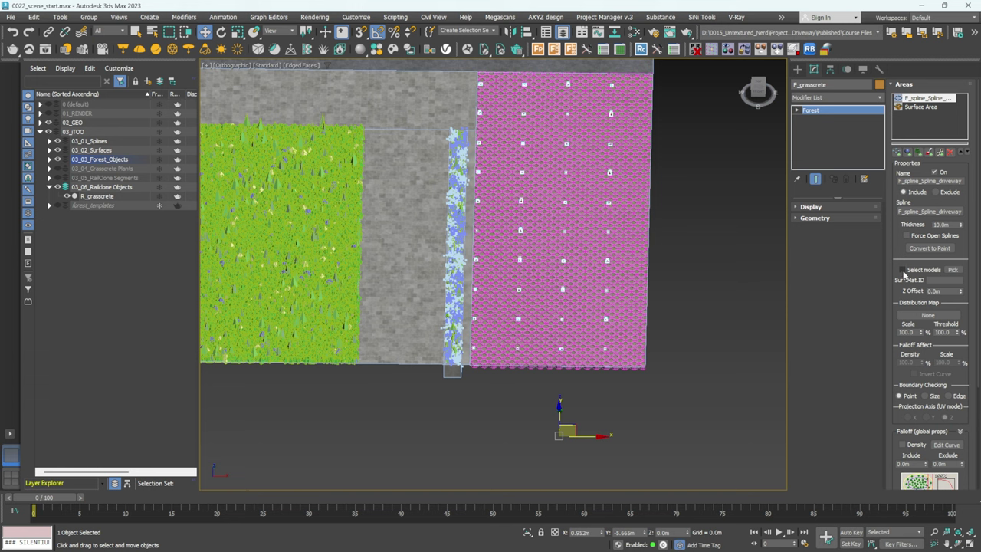
pyautogui.click(953, 270)
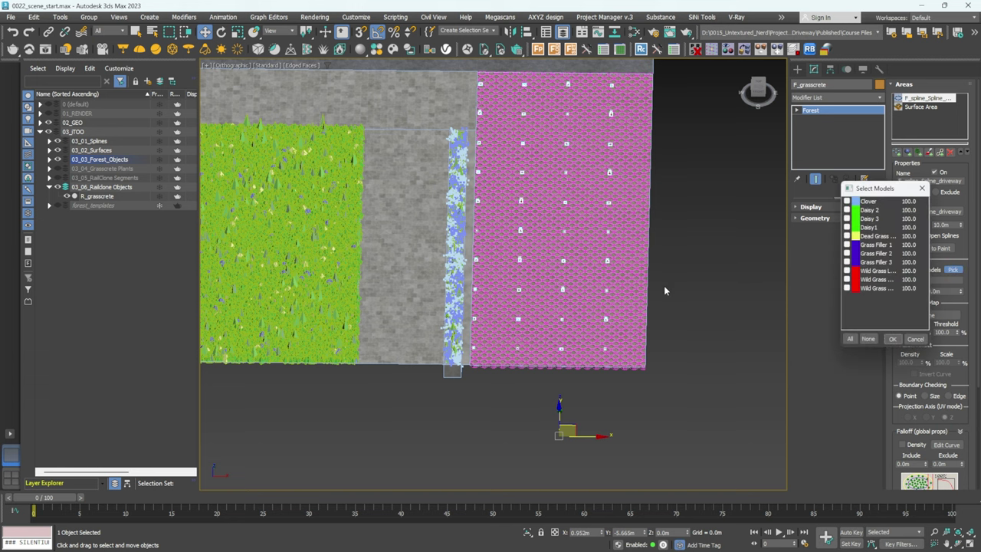
pyautogui.moveTo(887, 194); pyautogui.dragTo(710, 192)
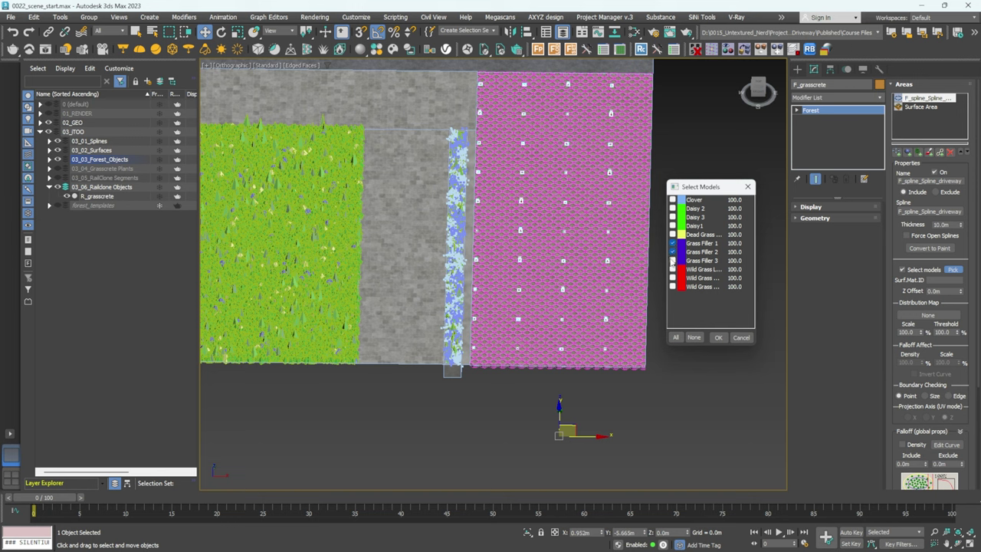
pyautogui.click(718, 338)
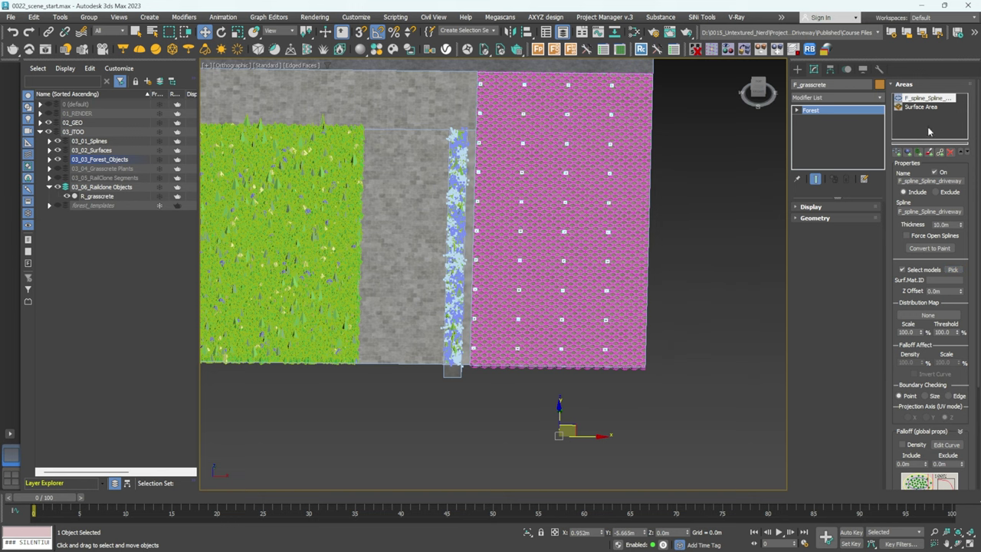
# - Try distribution density units of 5 m for F_grasscrete and reduce them to 2 m
pyautogui.click(923, 84)
pyautogui.click(817, 252)
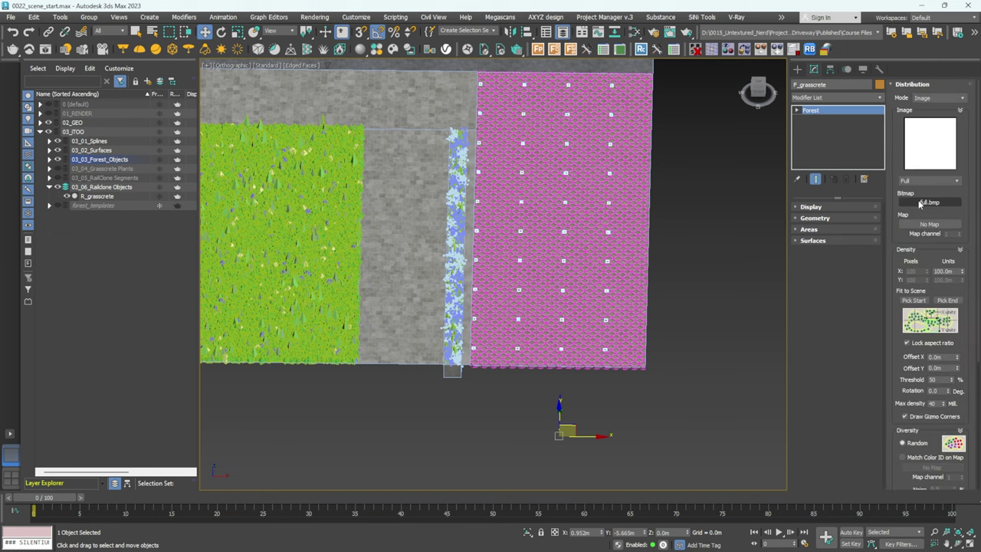
pyautogui.doubleClick(945, 272)
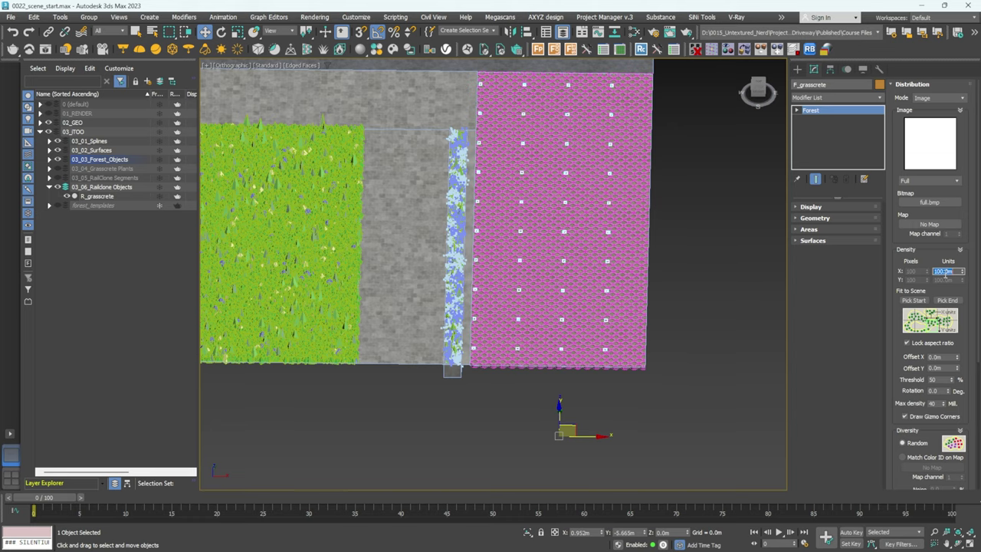
pyautogui.write('5')
pyautogui.press('Return')
pyautogui.scroll(6, 519, 336)
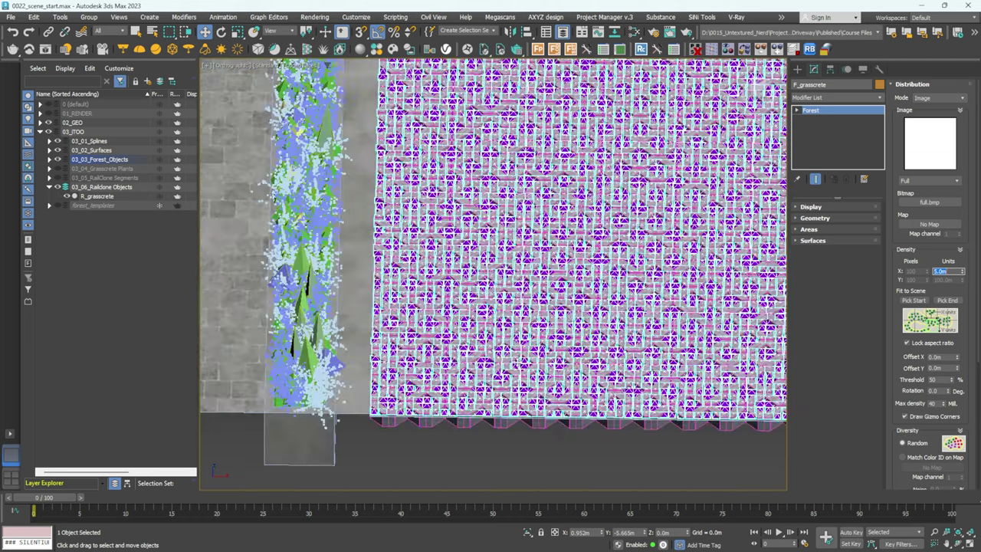
pyautogui.scroll(-2, 520, 336)
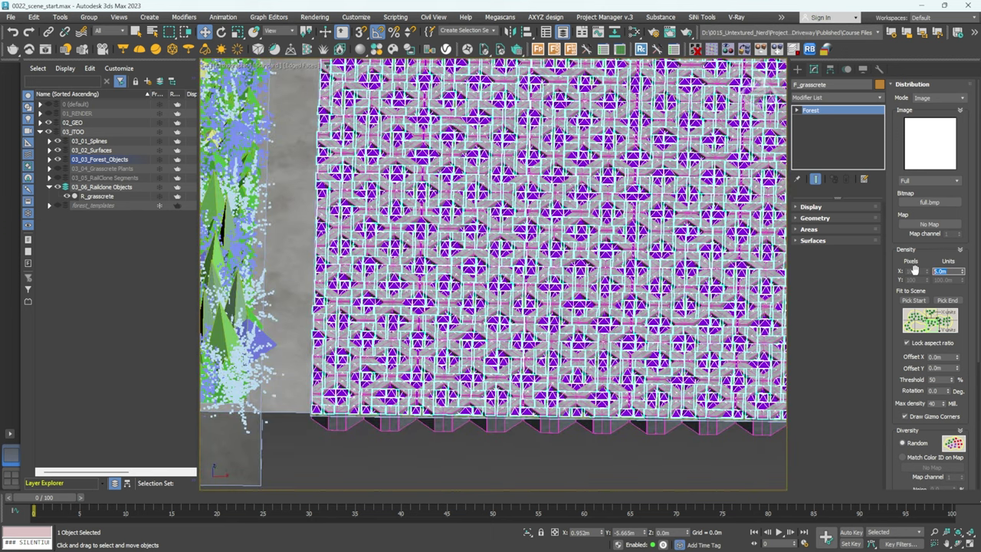
pyautogui.click(537, 311)
pyautogui.scroll(5, 408, 328)
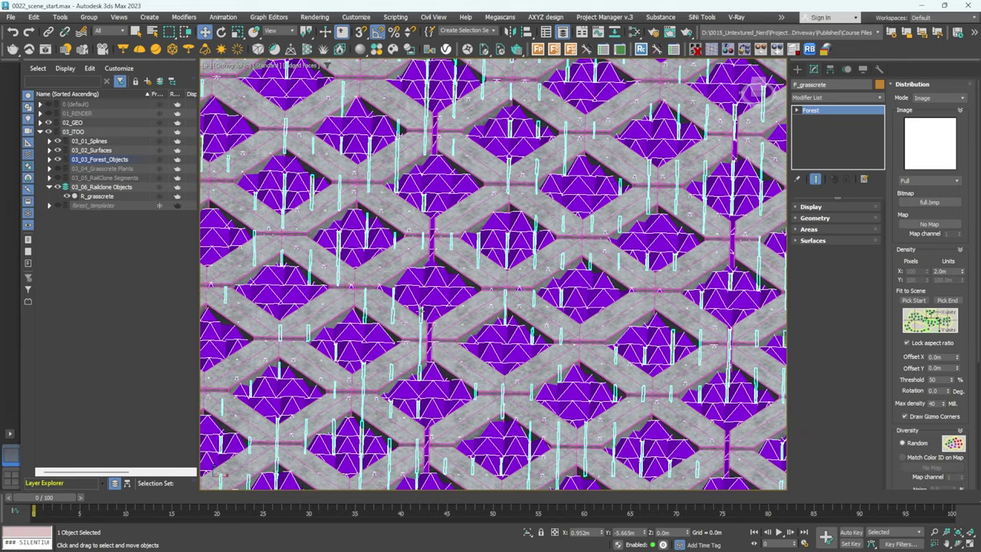
# - Examine the filler grass inside the grasscrete openings in the viewport and in an interactive V-Ray render, and close the stopped render
pyautogui.scroll(-5, 434, 308)
pyautogui.keyDown('alt'); pyautogui.moveTo(546, 298); pyautogui.dragTo(526, 284, button='middle'); pyautogui.keyUp('alt')
pyautogui.scroll(-2, 497, 281)
pyautogui.scroll(8, 459, 303)
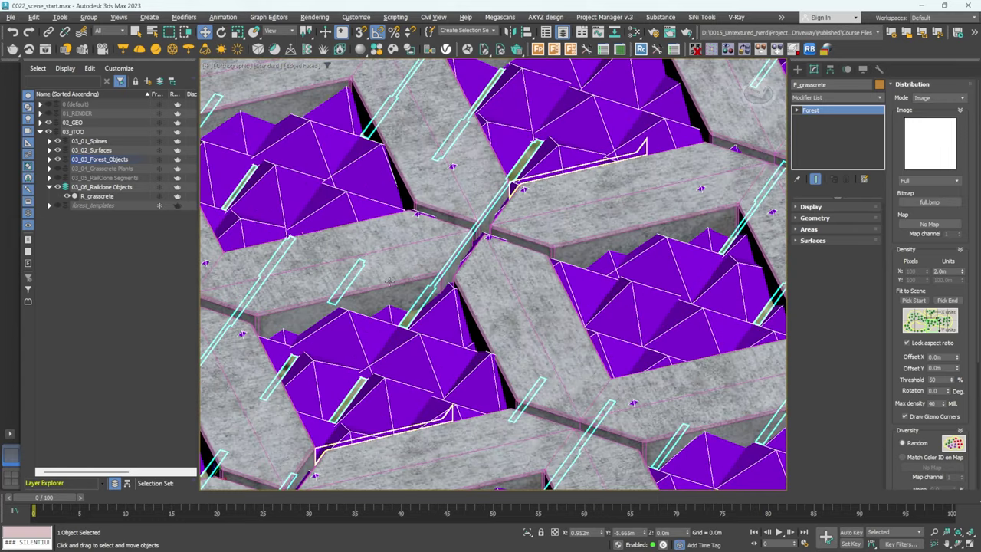
pyautogui.scroll(-10, 387, 259)
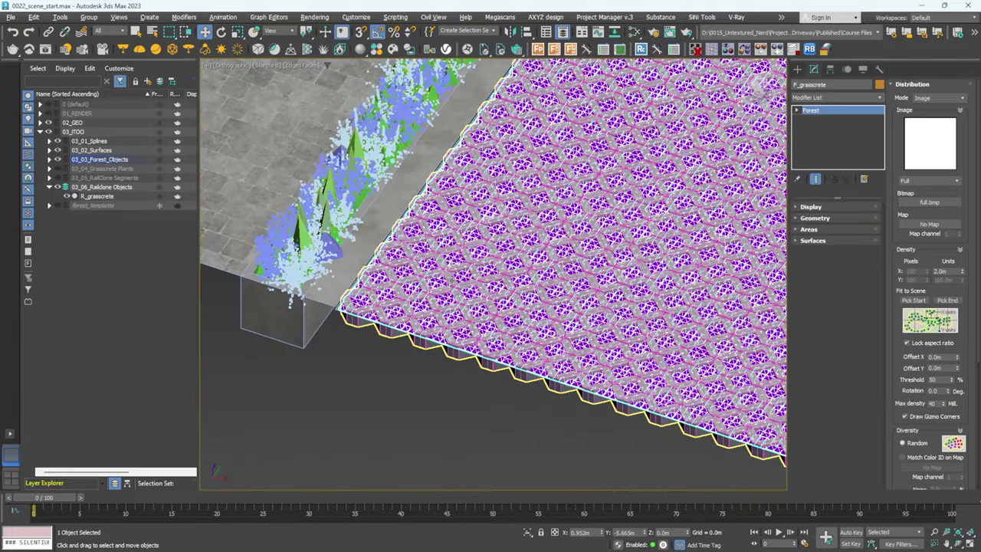
pyautogui.moveTo(439, 282); pyautogui.dragTo(409, 309, button='middle')
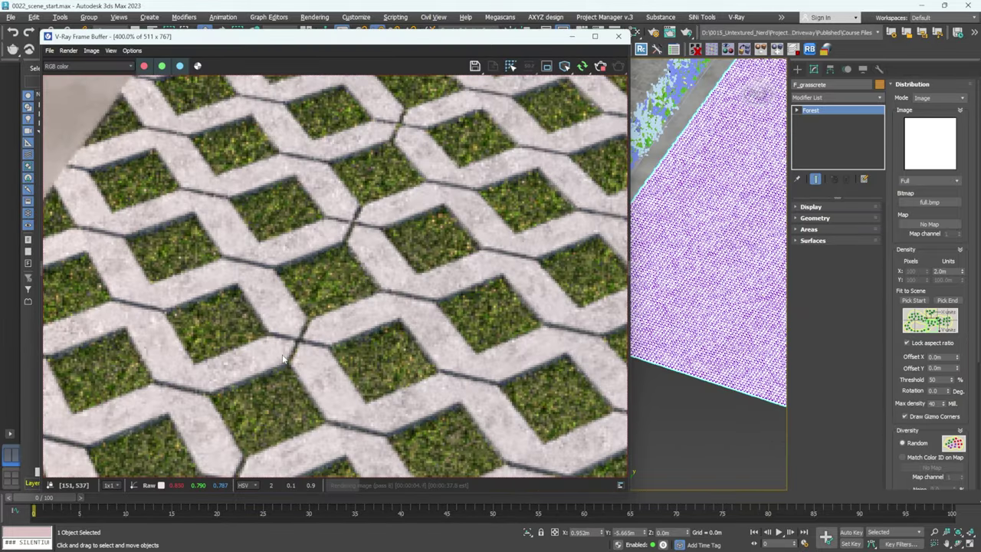
pyautogui.scroll(-1, 285, 357)
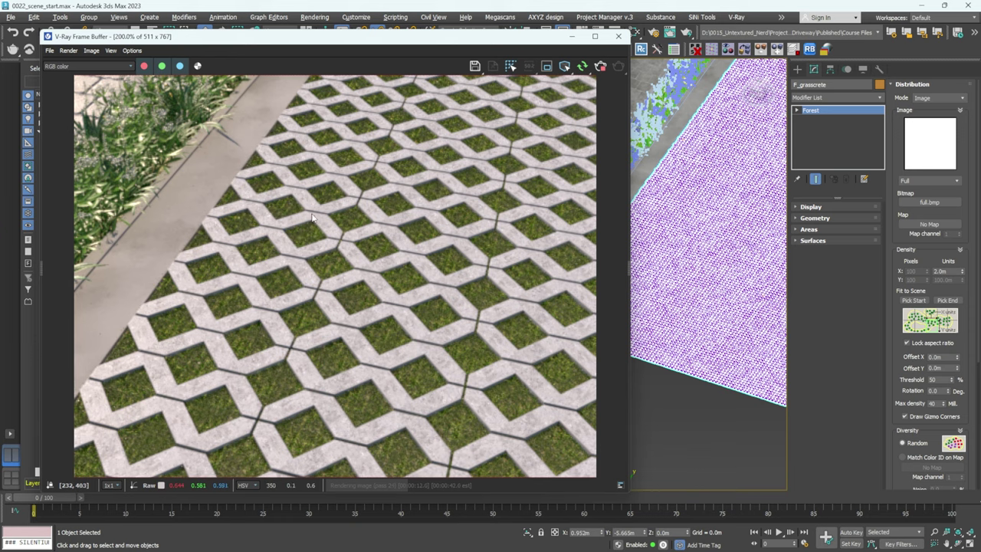
pyautogui.scroll(-1, 304, 201)
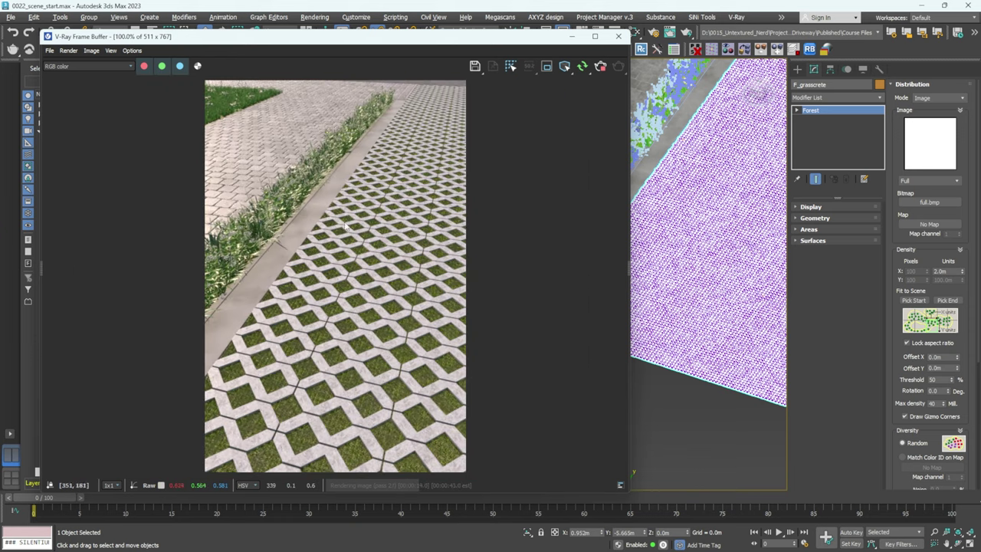
pyautogui.scroll(1, 345, 429)
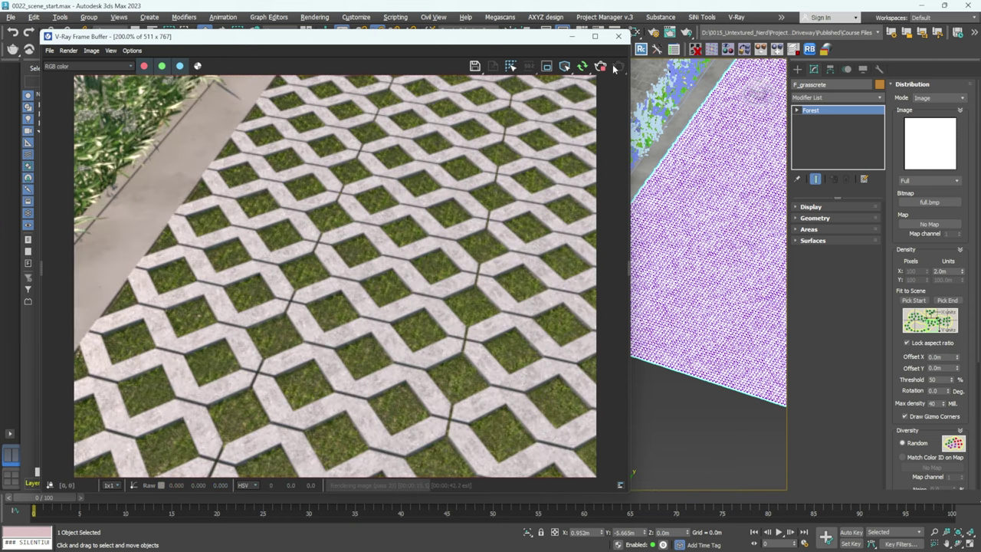
pyautogui.scroll(1, 337, 307)
pyautogui.scroll(-1, 354, 304)
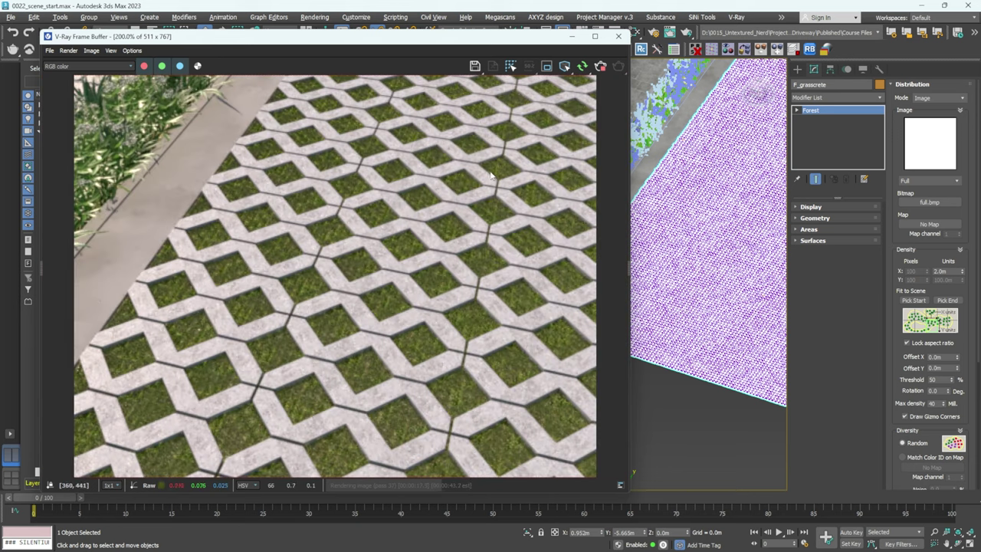
pyautogui.click(602, 67)
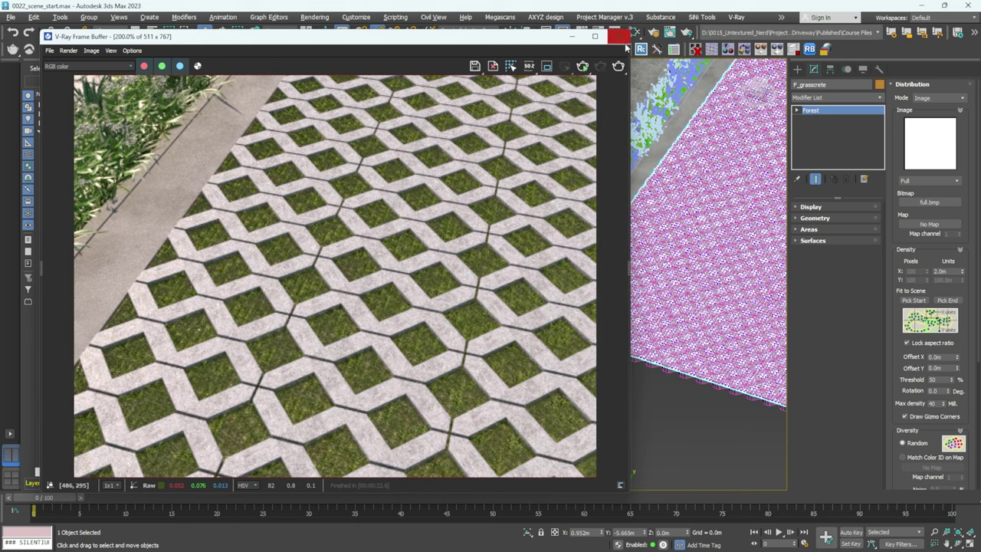
pyautogui.click(618, 36)
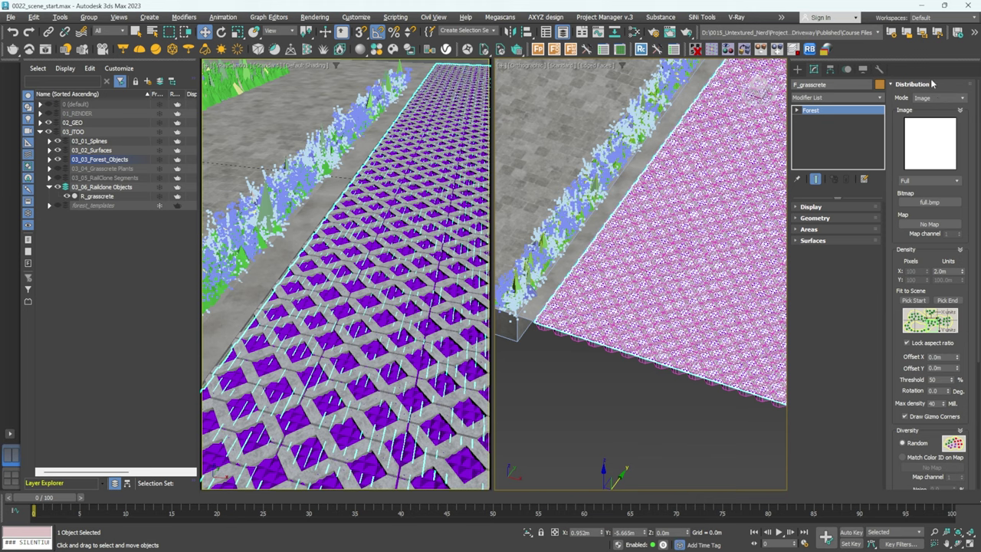
# - Enable random rotation and random scale for the F_grasscrete plants, keeping the default ranges
pyautogui.click(930, 79)
pyautogui.click(827, 262)
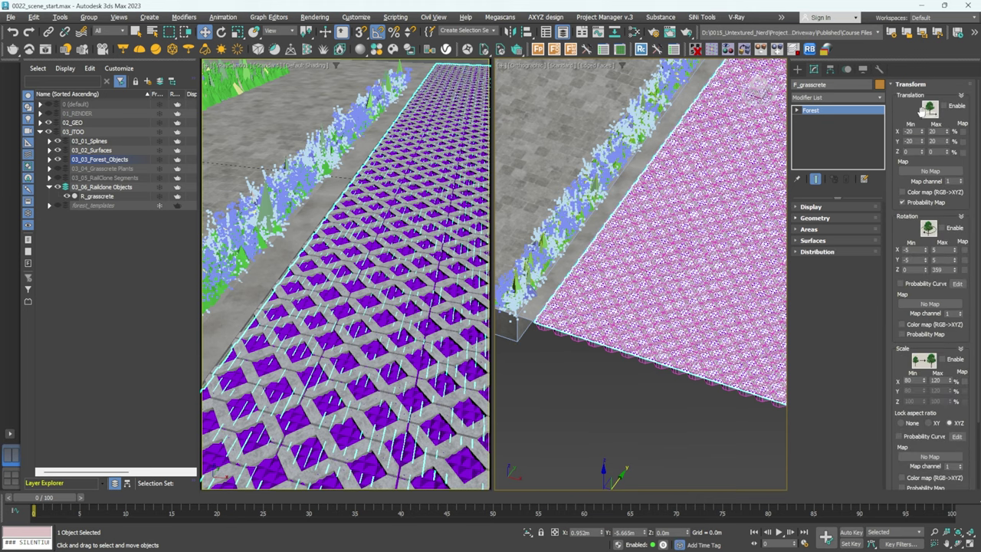
pyautogui.click(953, 228)
pyautogui.click(942, 359)
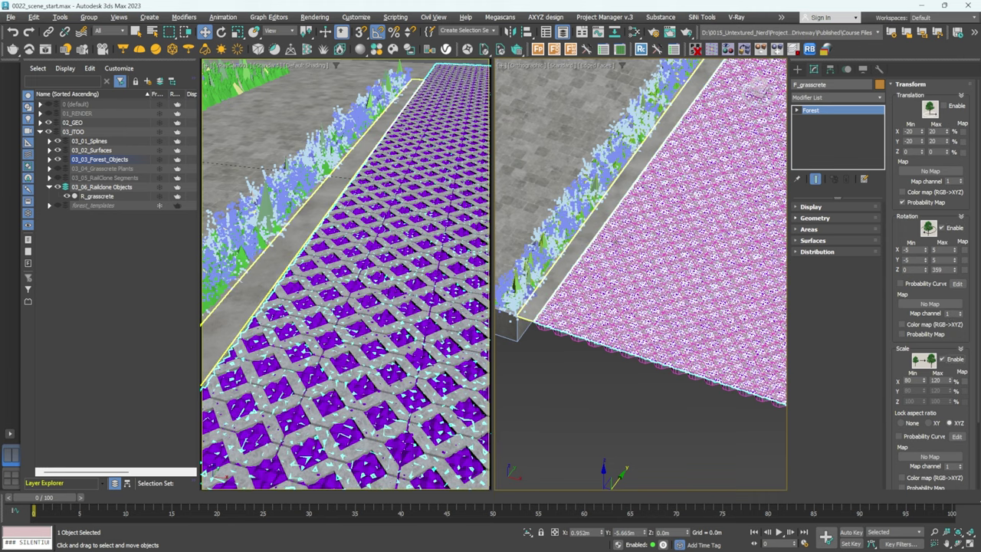
# - Add a second spline include area to F_grasscrete using the same driveway outline
pyautogui.click(819, 229)
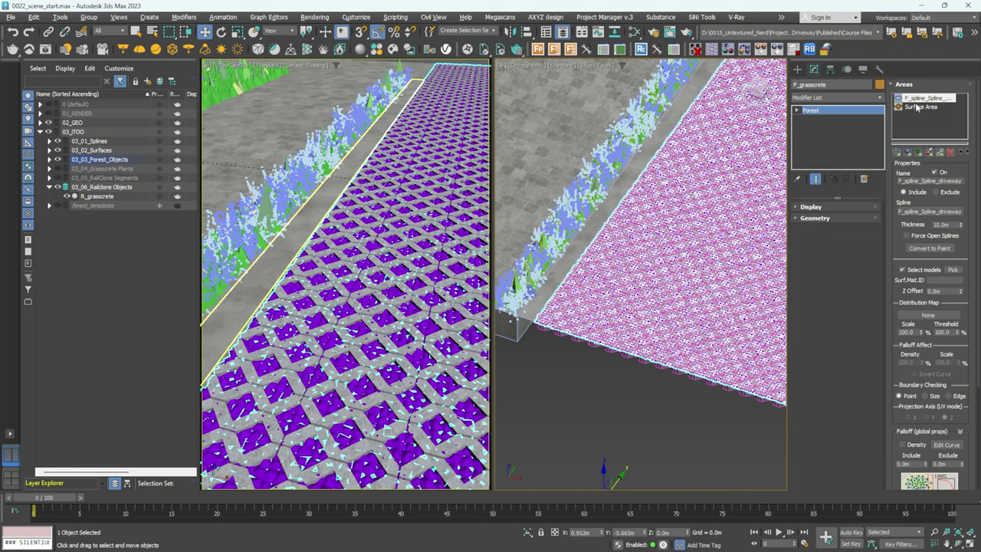
pyautogui.scroll(10, 607, 349)
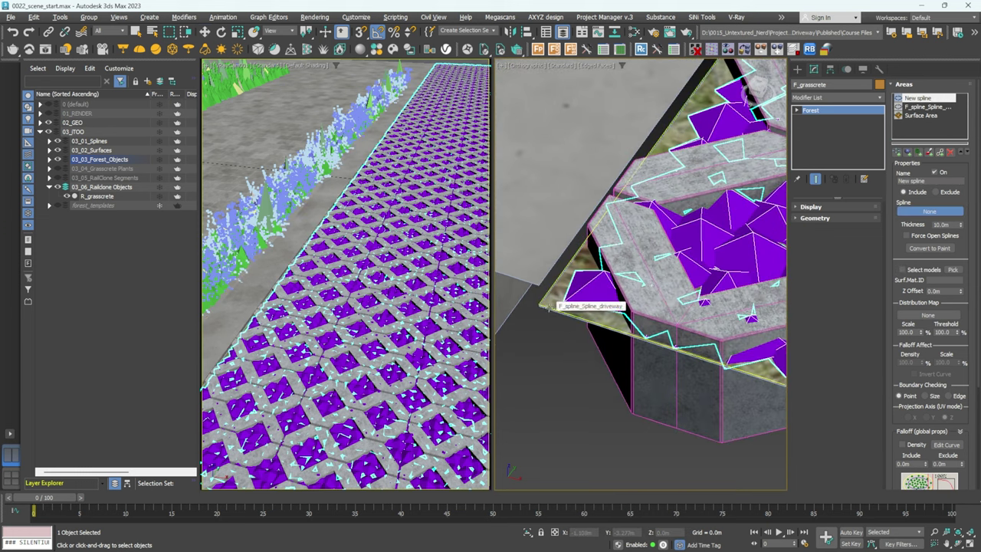
pyautogui.click(549, 308)
pyautogui.scroll(-5, 548, 308)
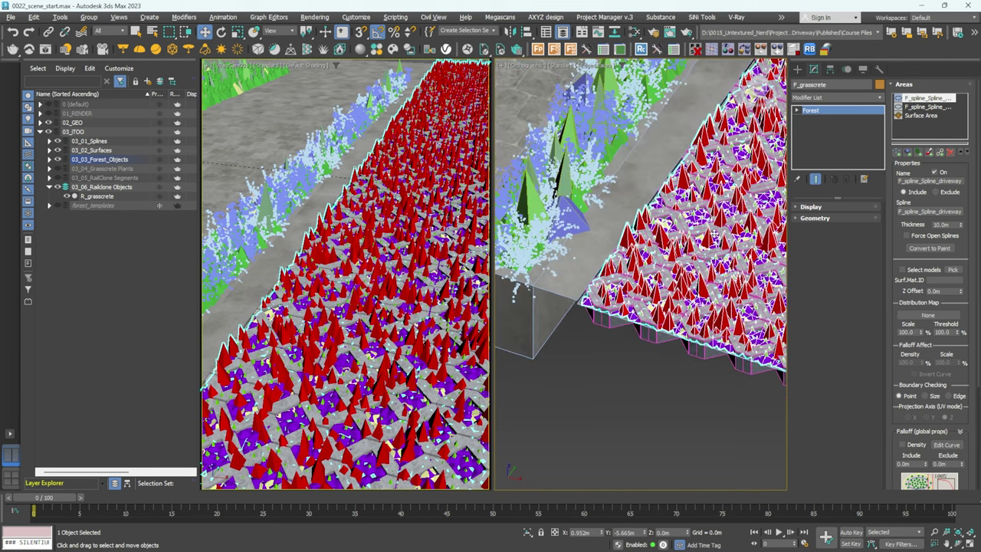
pyautogui.scroll(-3, 715, 238)
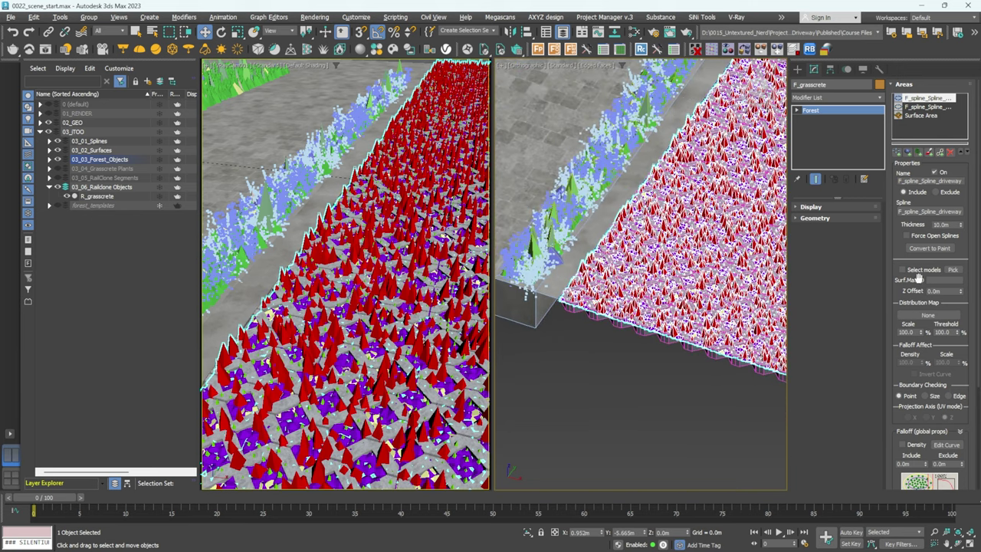
# - Restrict the second spline area to Clover, the three daisies, Dead Grass Filler and the Wild Grasses
pyautogui.click(953, 270)
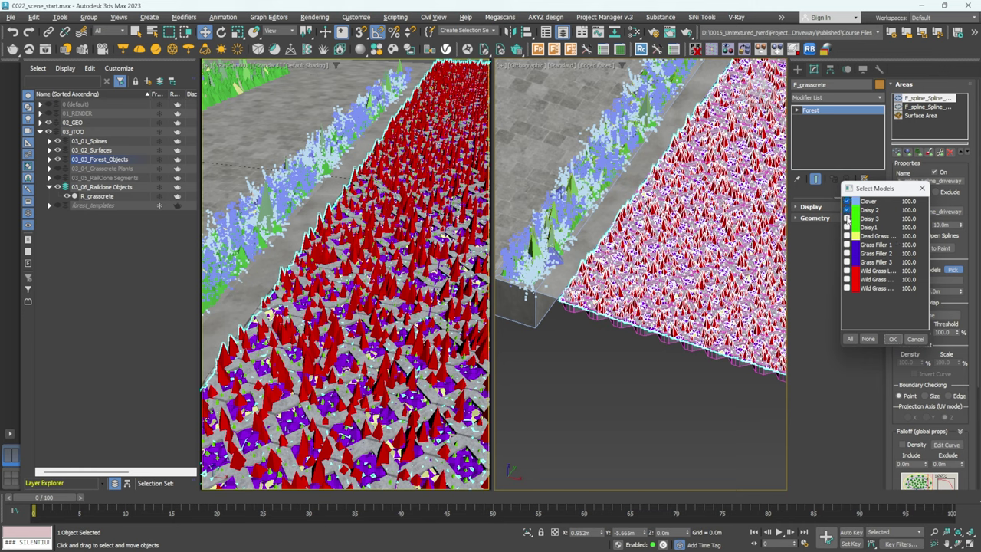
pyautogui.click(847, 228)
pyautogui.click(891, 338)
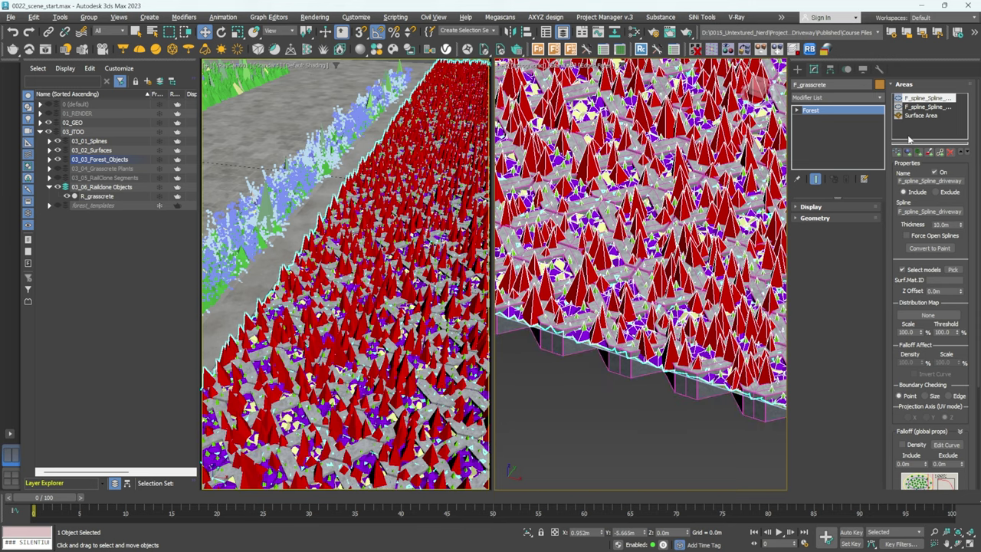
# - Add the R_grasscrete paving to F_grasscrete's areas as an object area
pyautogui.click(619, 363)
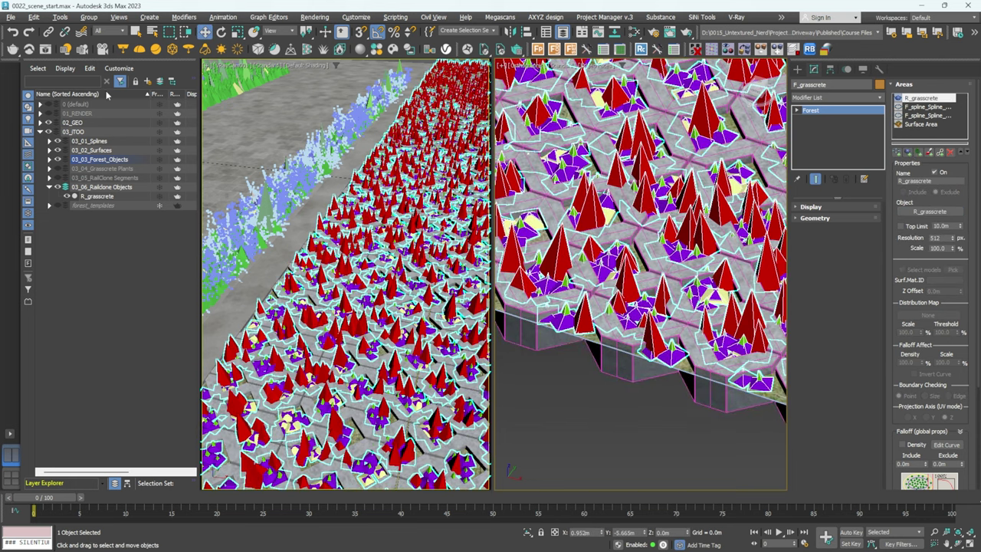
# - Render the camera view and examine the planting along the grasscrete paving edges, closing the frame buffer when done
pyautogui.click(51, 50)
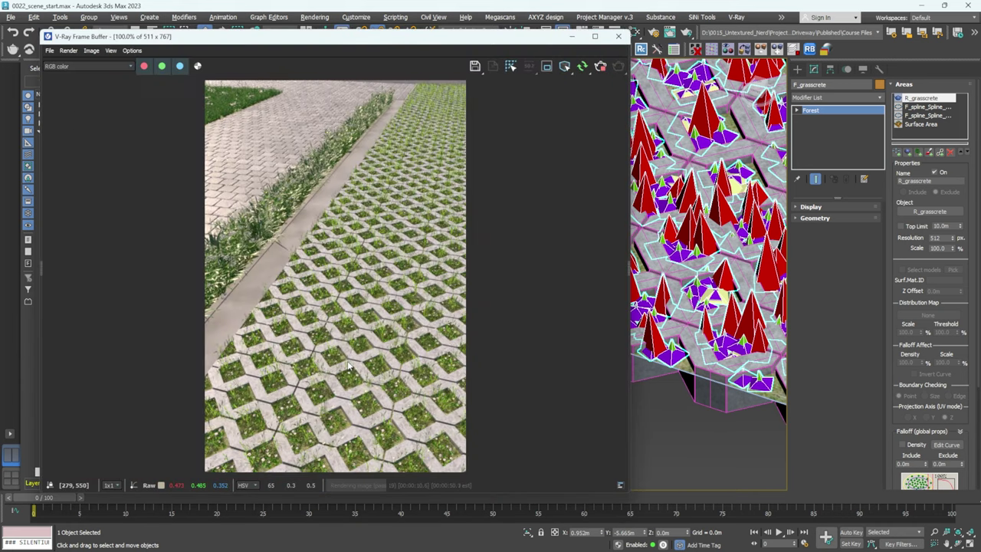
pyautogui.scroll(1, 353, 393)
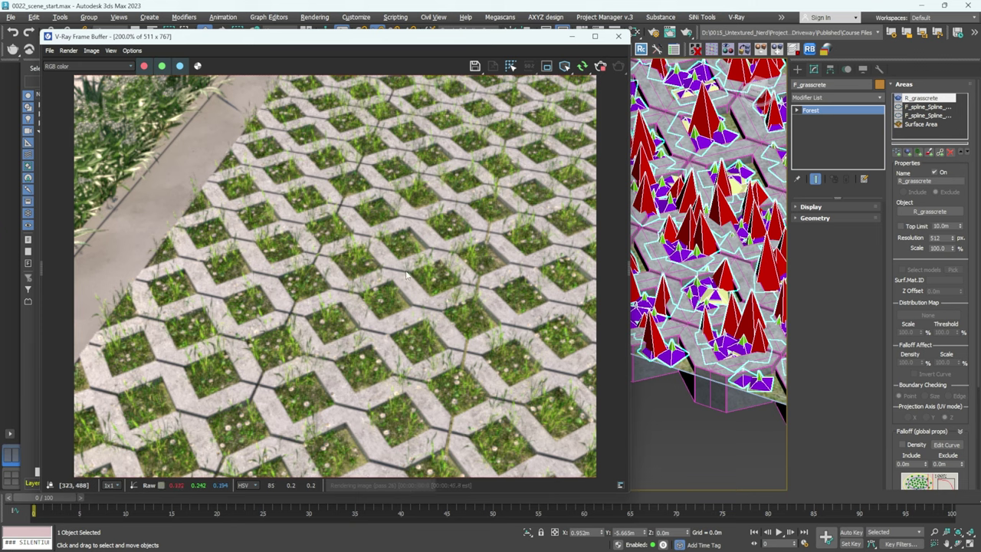
pyautogui.doubleClick(309, 293)
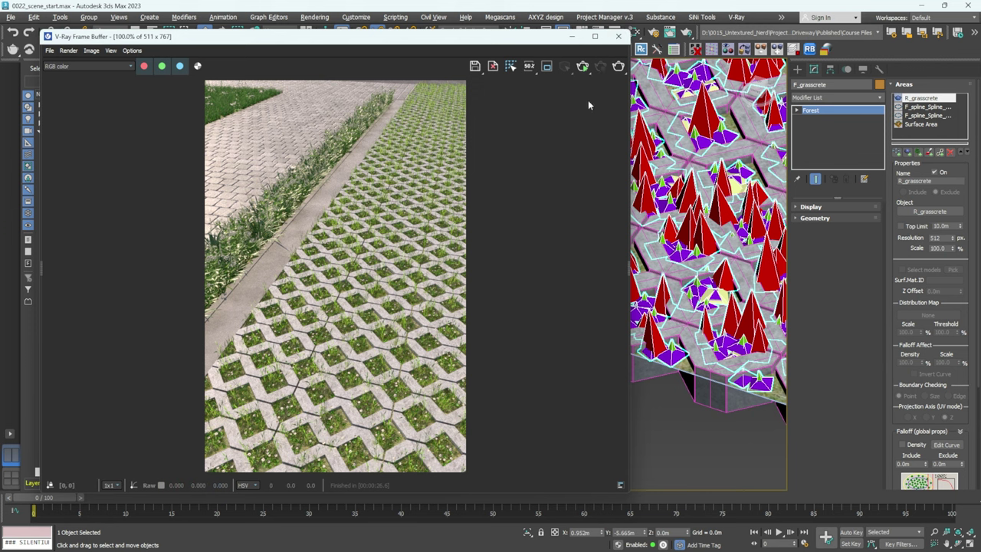
pyautogui.click(618, 36)
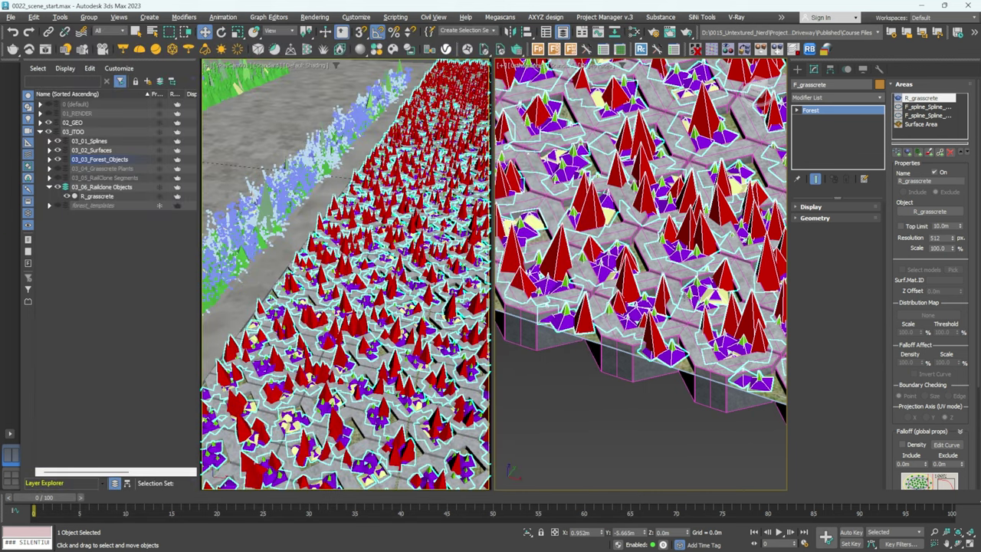
# - Set the resolution of F_grasscrete's R_grasscrete object area to 4096 px
pyautogui.click(936, 239)
pyautogui.write('4096')
pyautogui.press('Return')
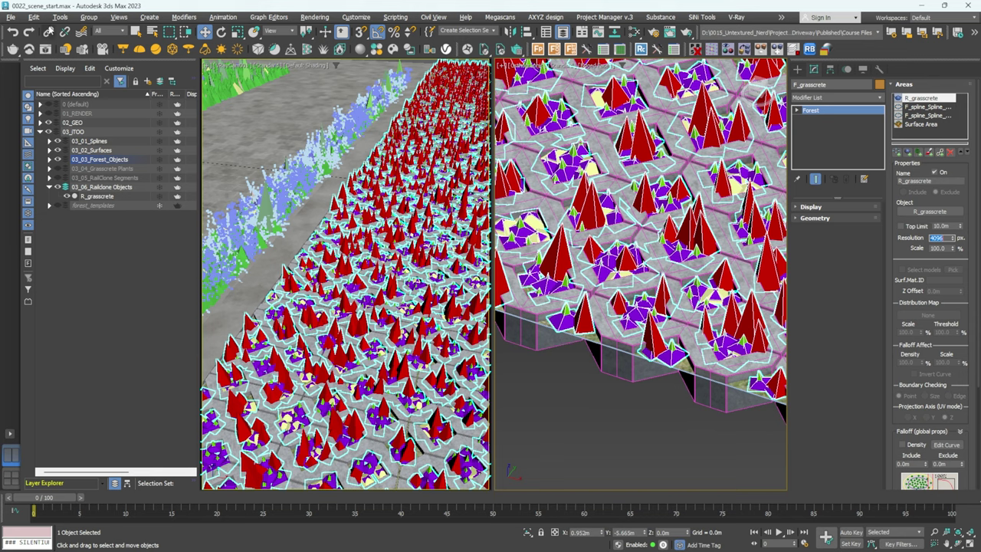
# - Render the view again and examine how plants sit in the paving openings, both nearby and in the distance
pyautogui.click(44, 50)
pyautogui.scroll(4, 185, 455)
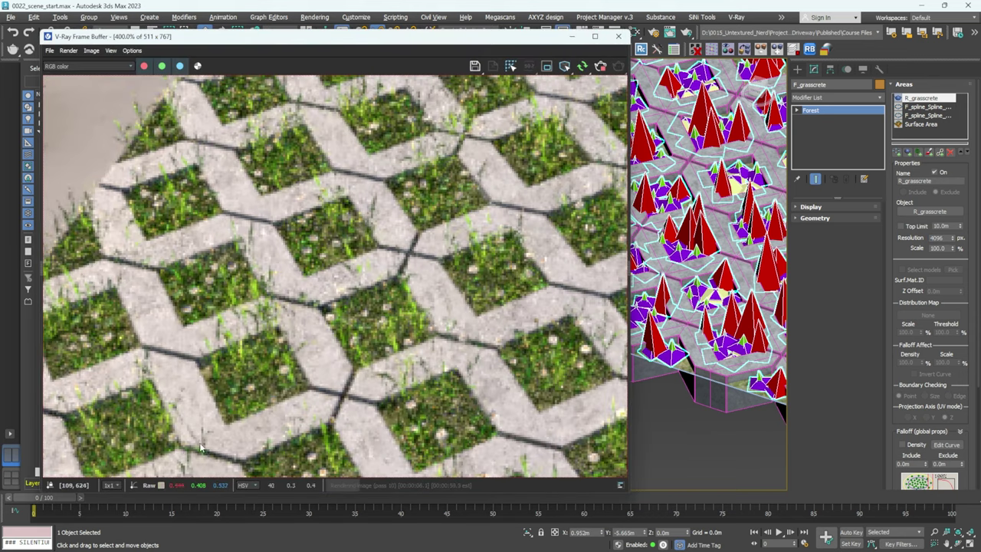
pyautogui.scroll(-2, 368, 406)
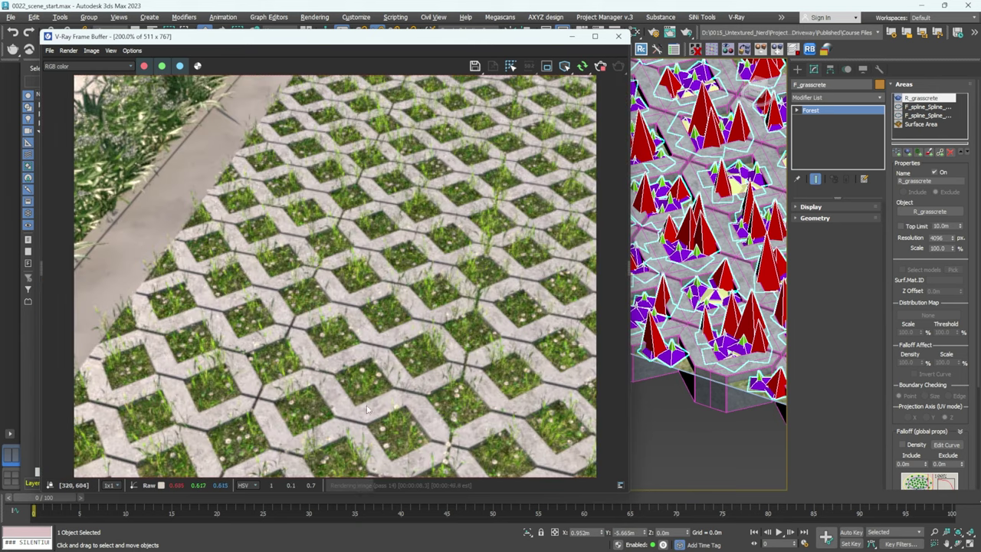
pyautogui.scroll(-2, 360, 383)
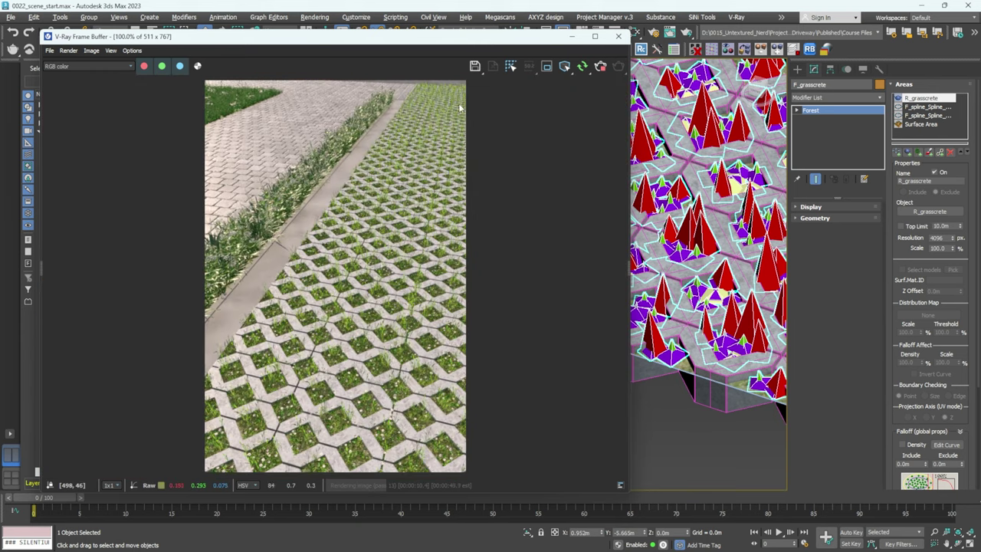
pyautogui.scroll(2, 464, 141)
pyautogui.moveTo(464, 140); pyautogui.dragTo(464, 169, button='middle')
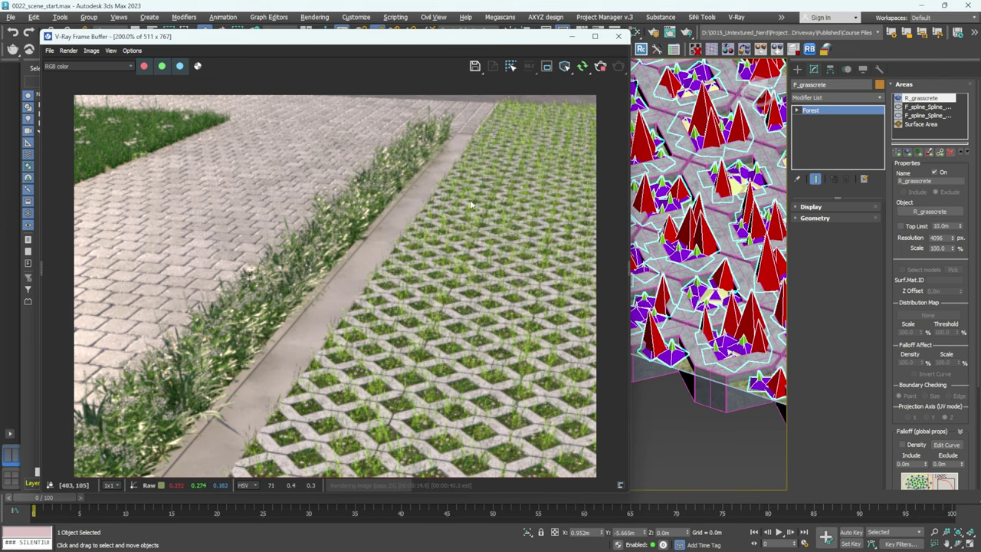
pyautogui.scroll(-1, 468, 212)
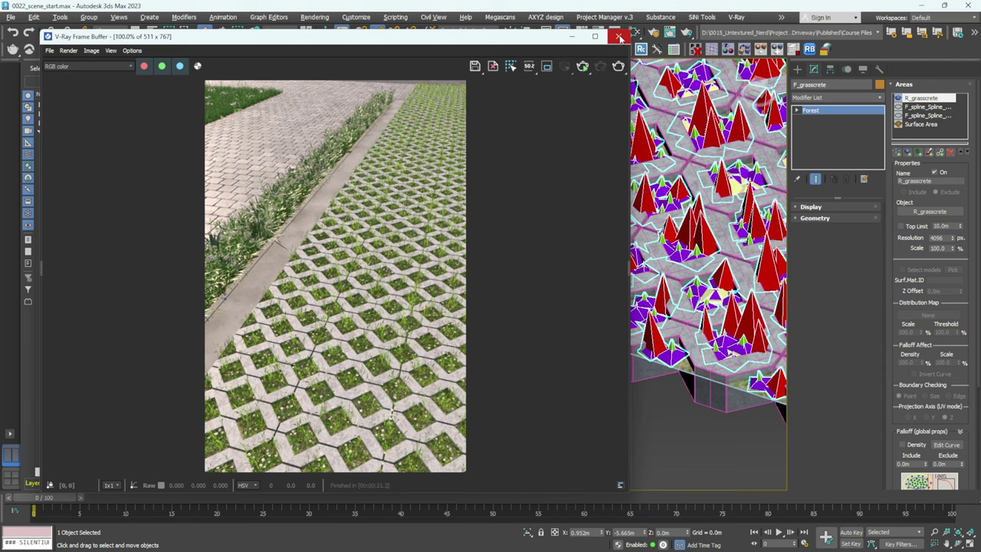
pyautogui.click(619, 37)
# - Set the Dead Grass Filler's probability to 80% in F_grasscrete's geometry list
pyautogui.click(933, 84)
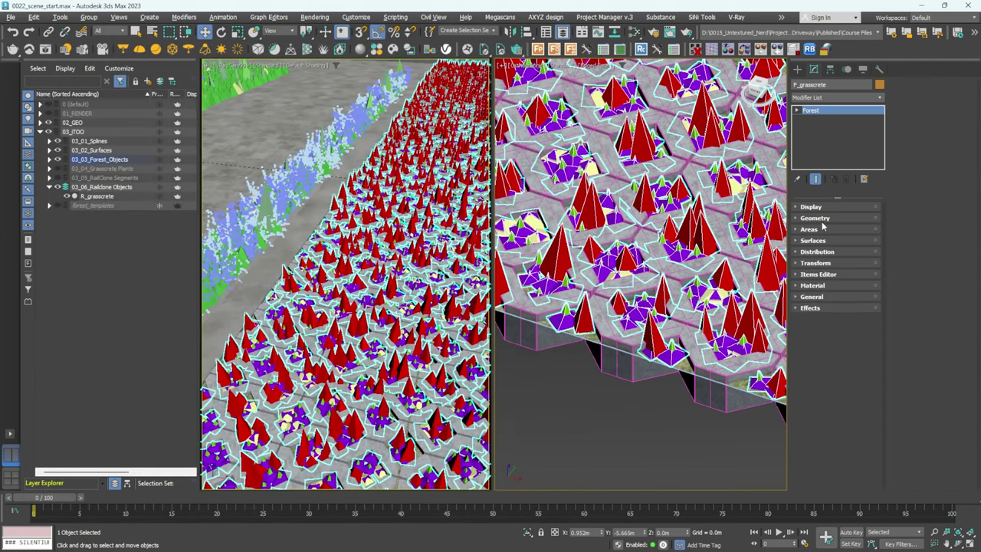
pyautogui.click(821, 221)
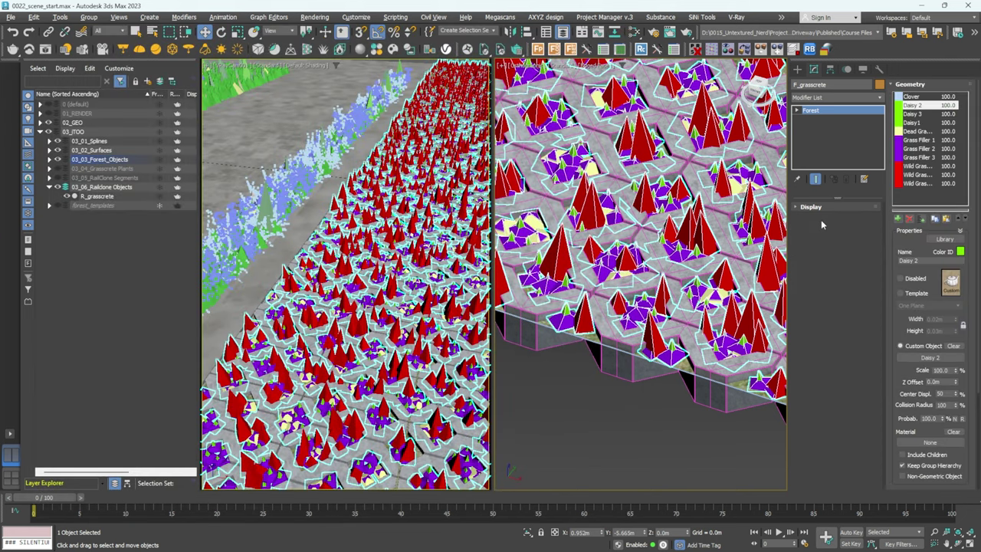
pyautogui.click(921, 132)
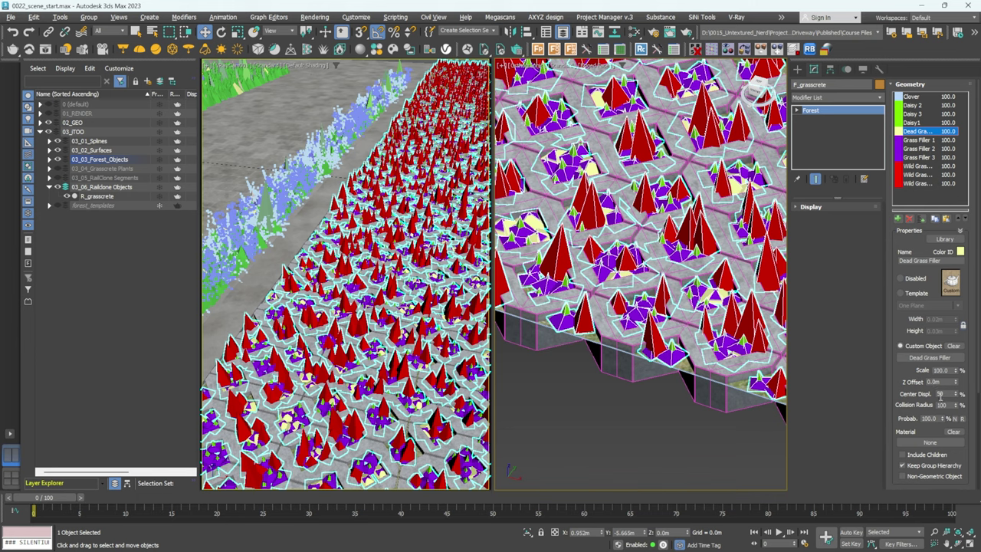
pyautogui.click(929, 418)
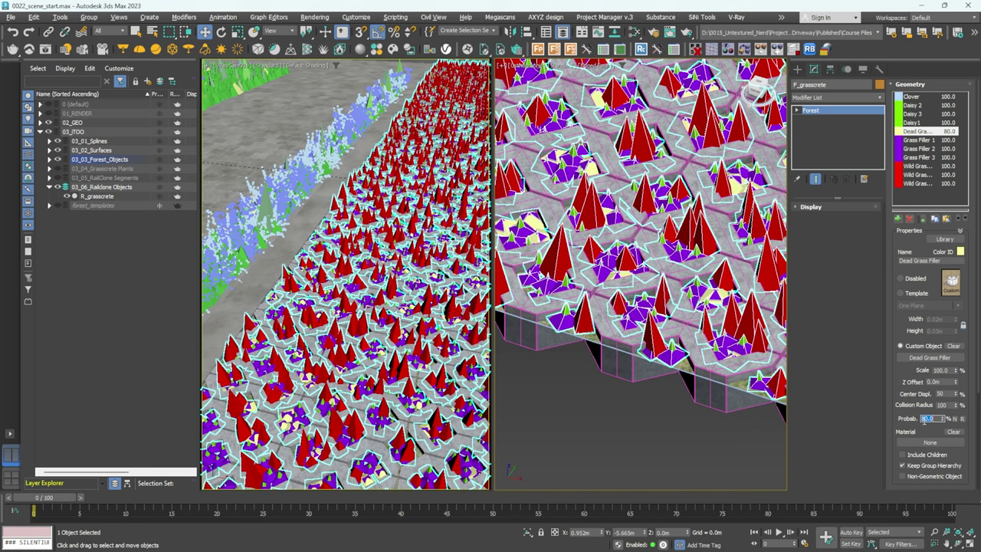
# - Set the probability of all three daisies to 40% and of Clover to 50%
pyautogui.click(912, 106)
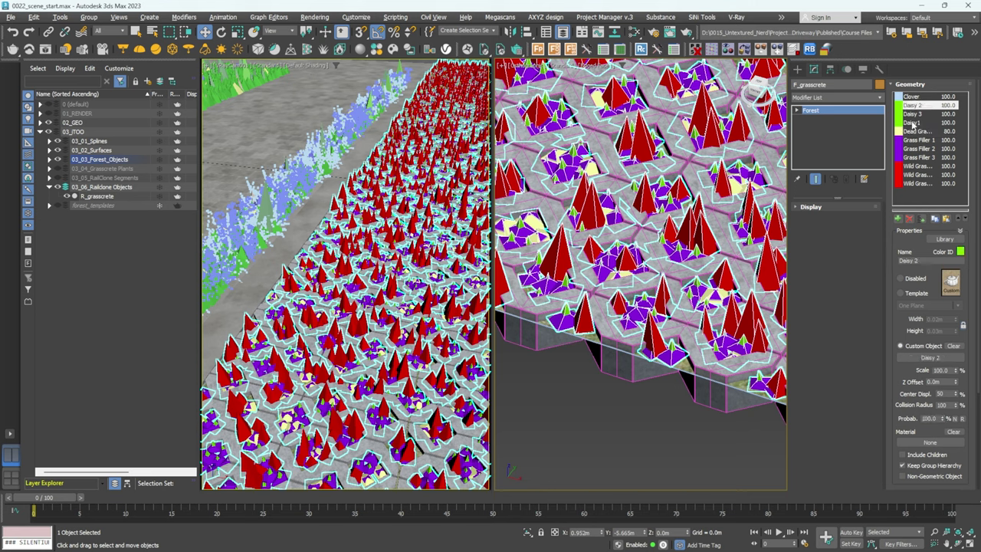
pyautogui.keyDown('shift'); pyautogui.click(914, 121); pyautogui.keyUp('shift')
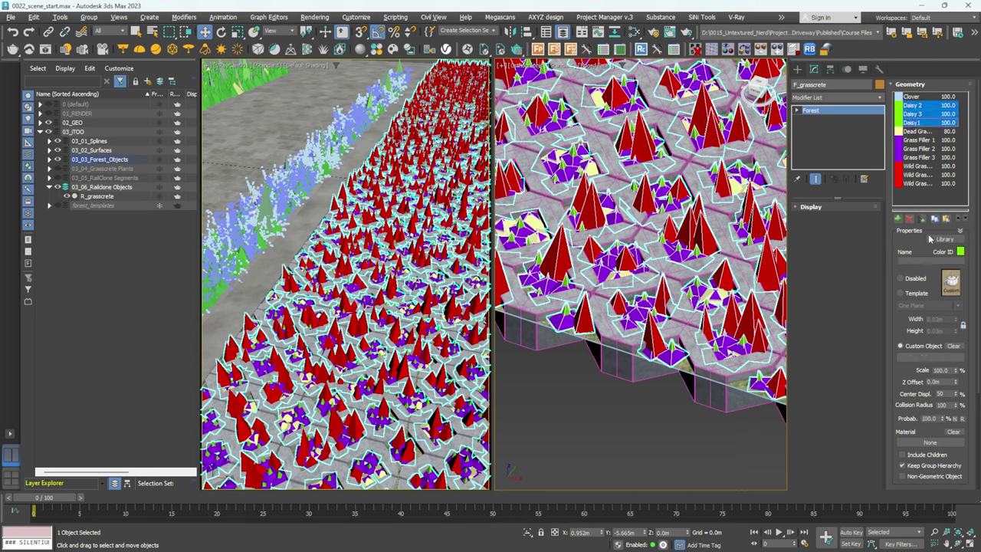
pyautogui.click(929, 418)
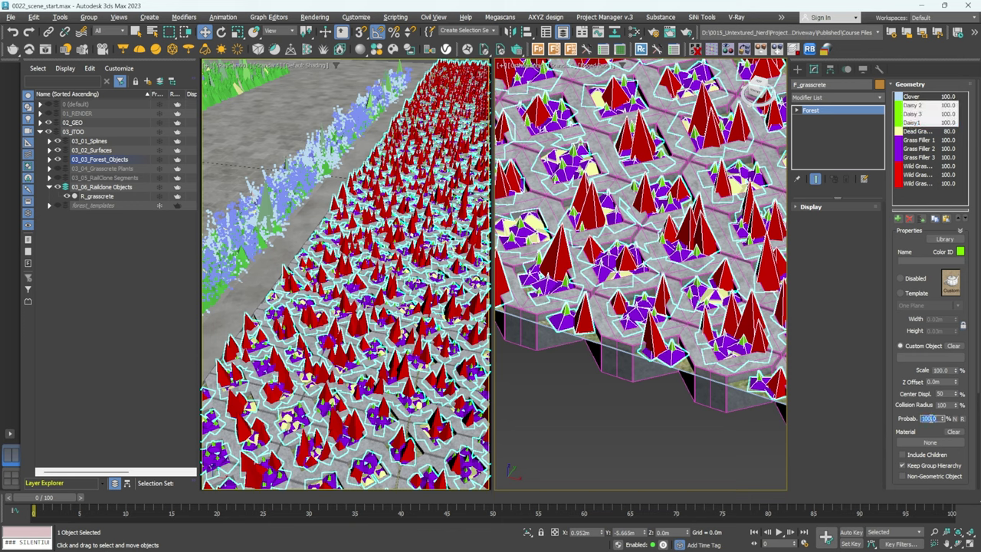
pyautogui.click(911, 97)
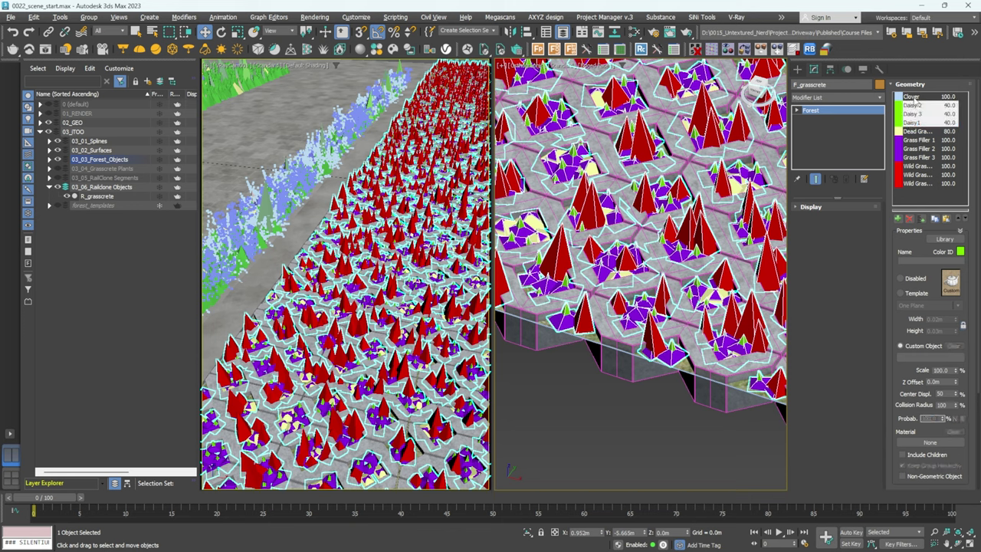
pyautogui.click(928, 418)
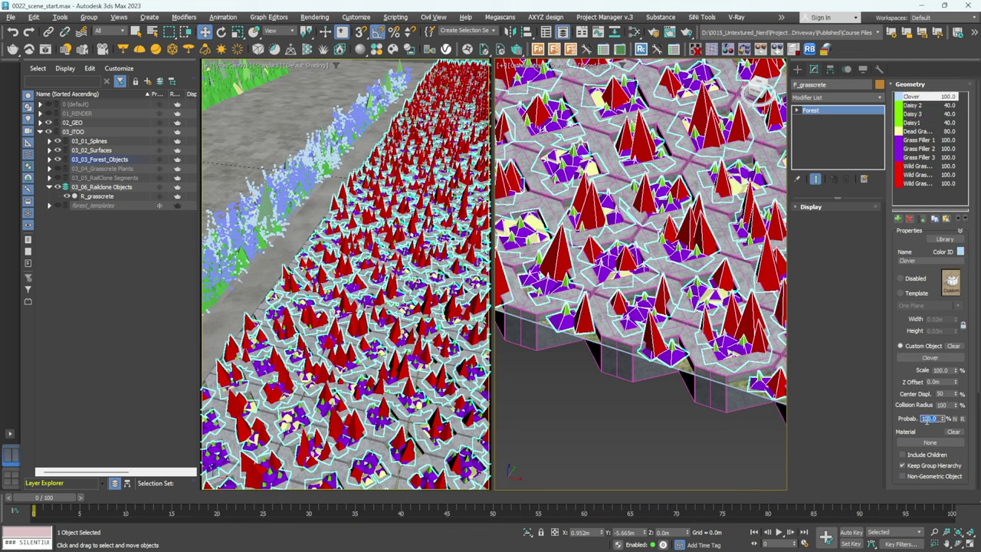
# - Set the probability of the three Wild Grass items to 60%
pyautogui.click(918, 165)
pyautogui.keyDown('shift'); pyautogui.click(918, 184); pyautogui.keyUp('shift')
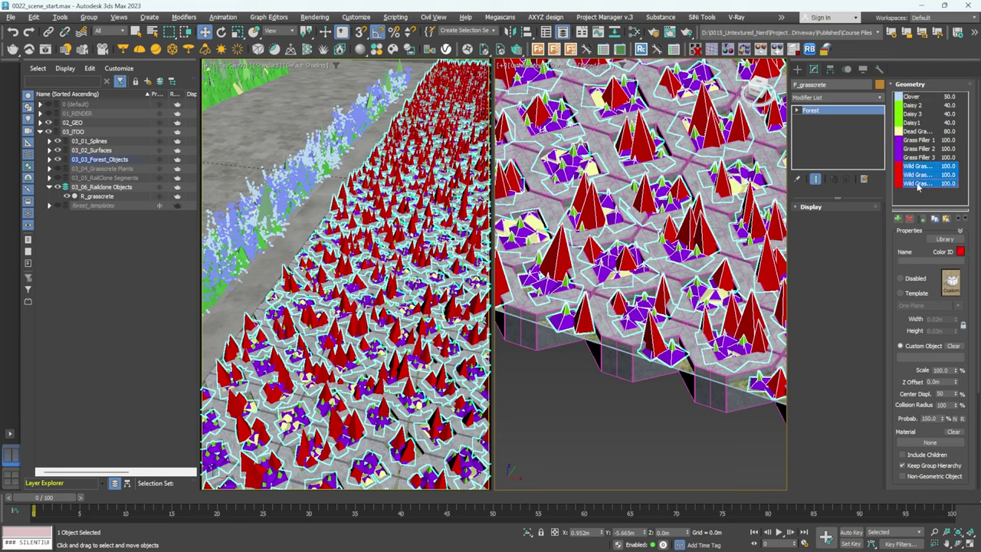
pyautogui.click(928, 418)
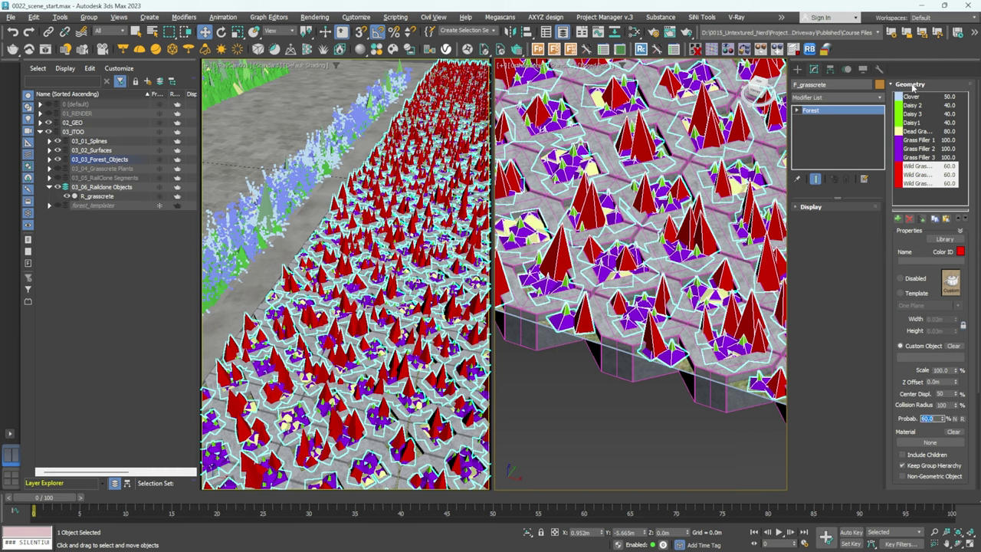
# - Render the scene with the new plant probabilities and inspect the plant mix in the foreground and far paving
pyautogui.click(53, 51)
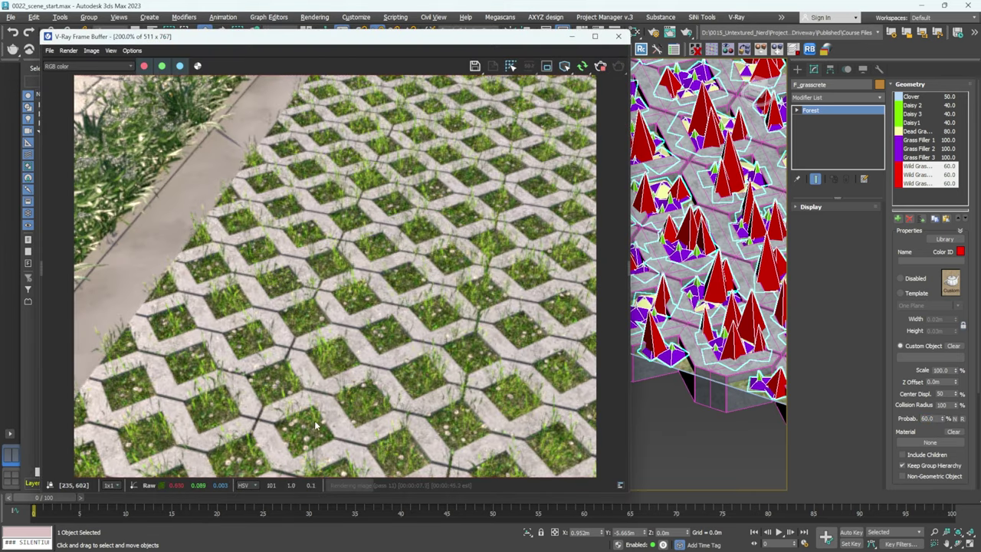
pyautogui.scroll(-1, 353, 316)
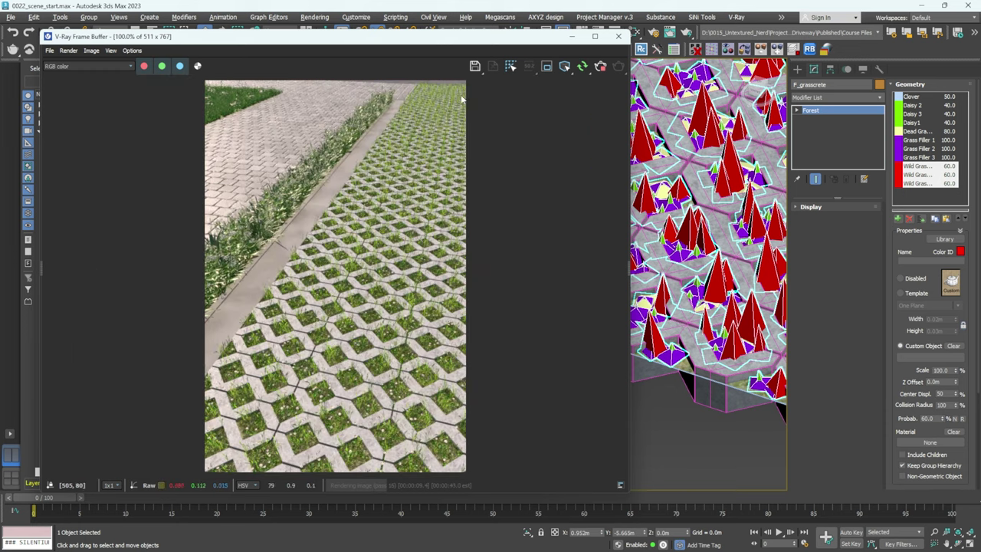
pyautogui.scroll(2, 446, 85)
pyautogui.moveTo(602, 144); pyautogui.dragTo(469, 148, button='middle')
pyautogui.scroll(-1, 486, 166)
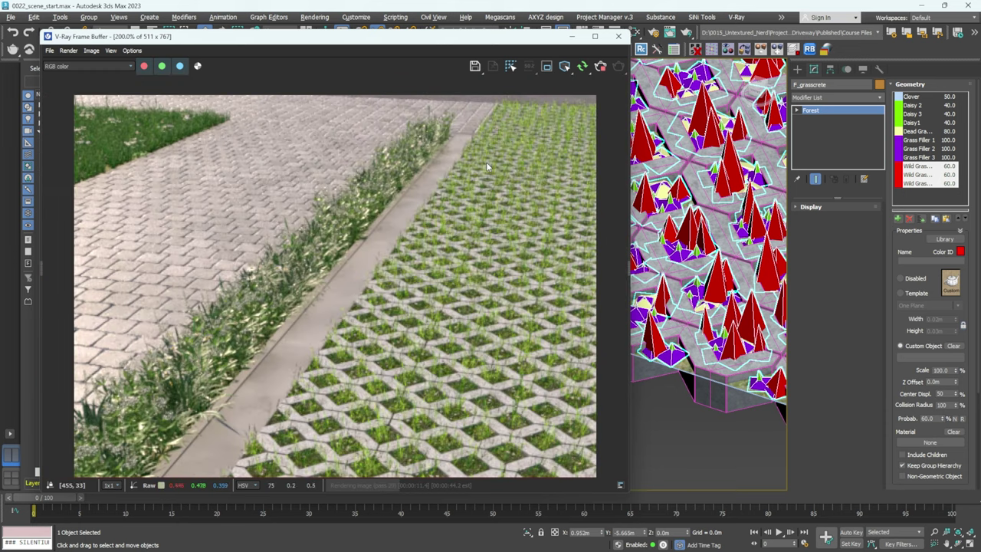
pyautogui.scroll(-1, 511, 190)
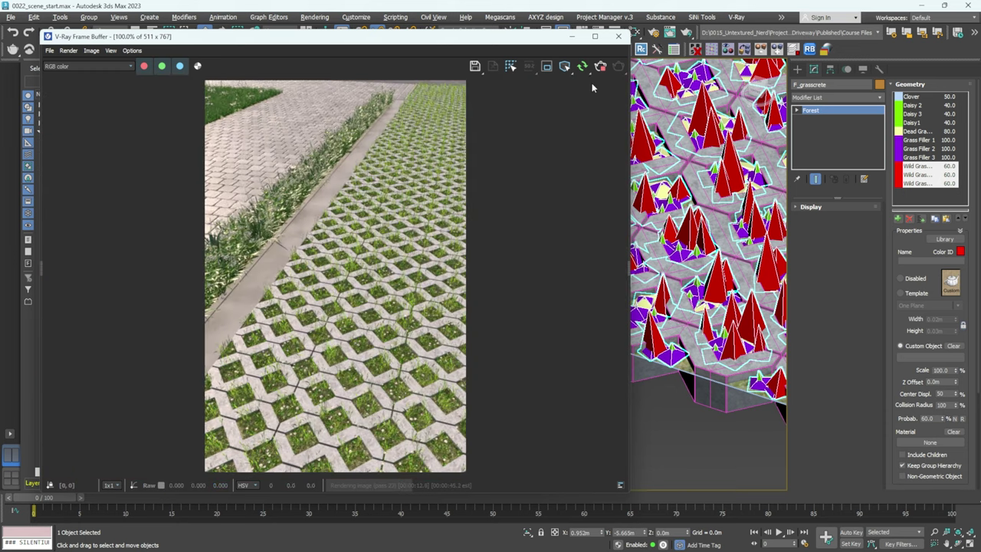
# - Add three new empty items to F_grasscrete's geometry list
pyautogui.click(911, 97)
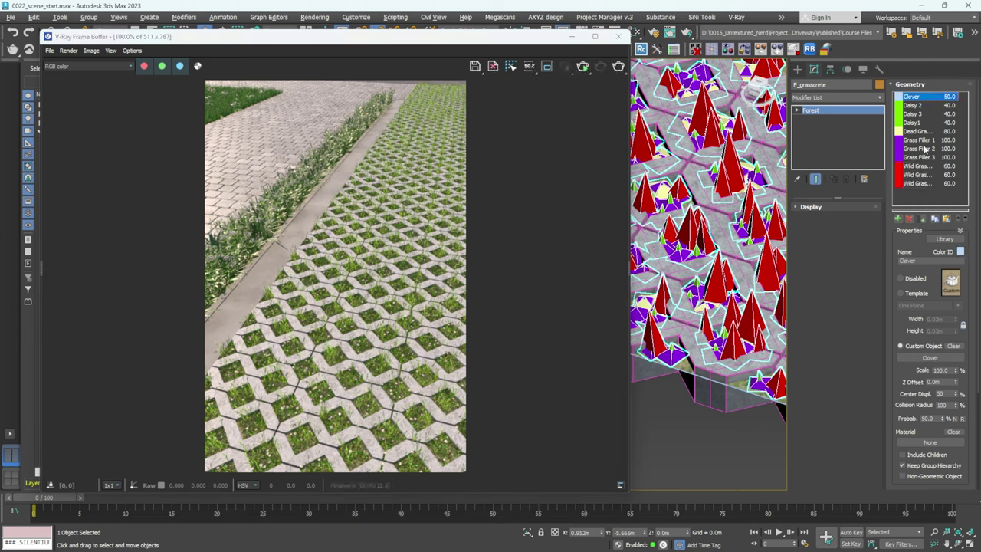
pyautogui.click(899, 220)
pyautogui.click(898, 219)
pyautogui.click(898, 219)
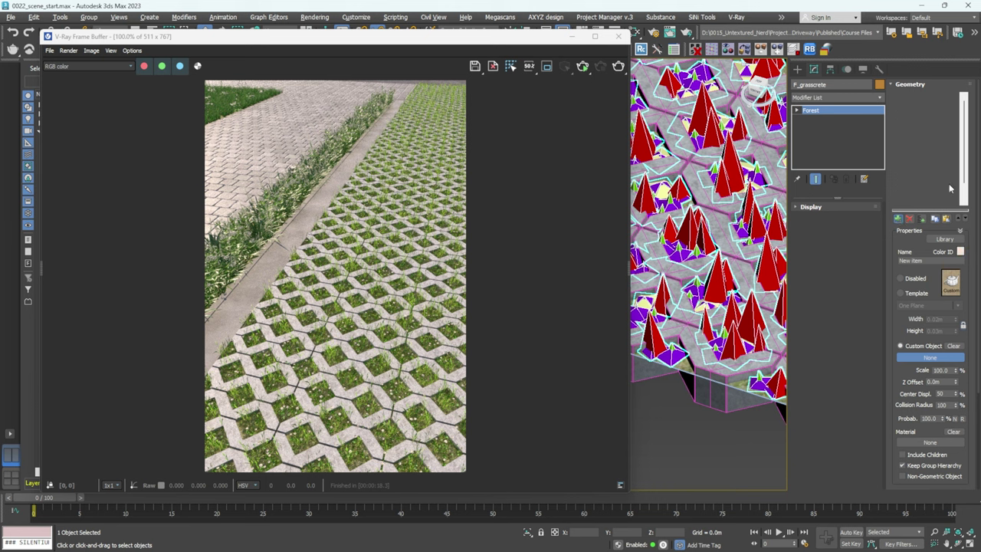
# - Set each of the three new geometry items to Disabled so they leave gaps in the planting
pyautogui.click(922, 193)
pyautogui.click(915, 278)
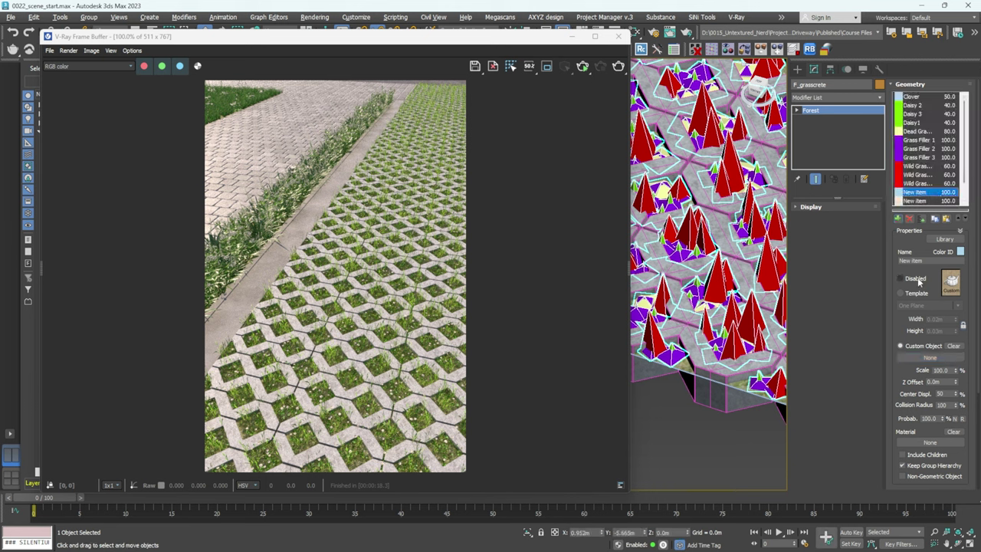
pyautogui.scroll(-1, 966, 194)
pyautogui.click(923, 184)
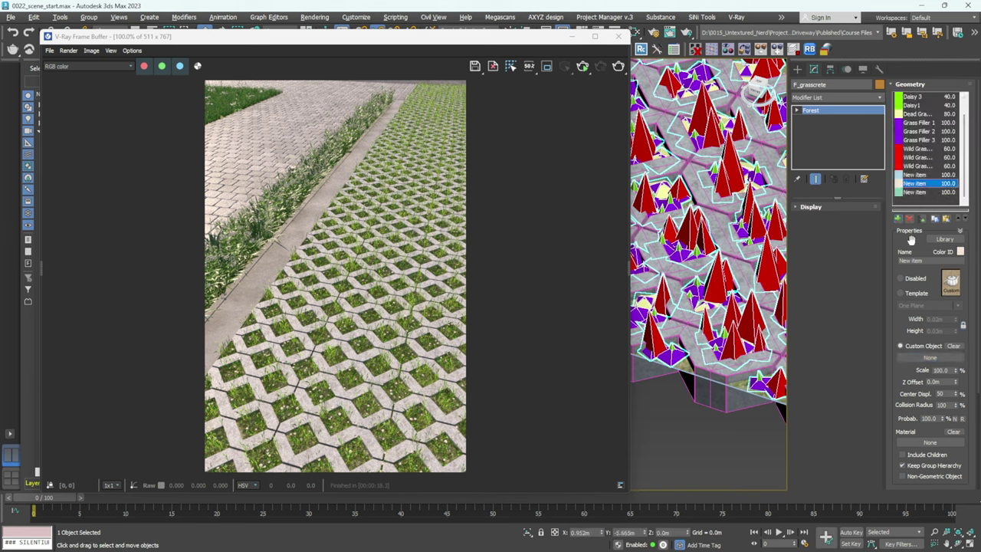
pyautogui.click(915, 278)
pyautogui.click(917, 193)
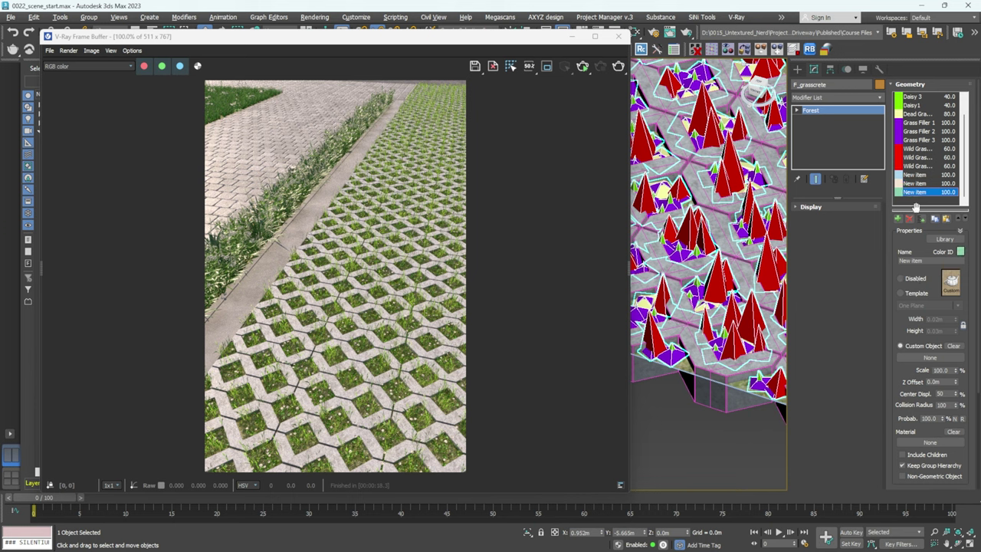
pyautogui.click(914, 279)
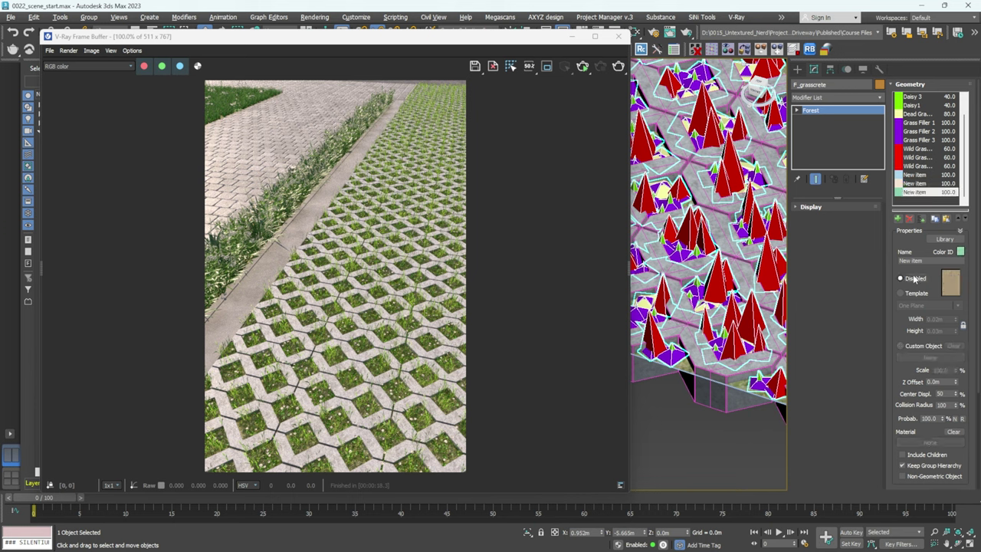
pyautogui.keyDown('shift'); pyautogui.click(921, 176); pyautogui.keyUp('shift')
# - Check the planting across the wider paving area and restart the render to inspect the effect of the disabled items
pyautogui.scroll(-4, 725, 186)
pyautogui.scroll(-2, 668, 276)
pyautogui.moveTo(725, 187); pyautogui.dragTo(650, 293, button='middle')
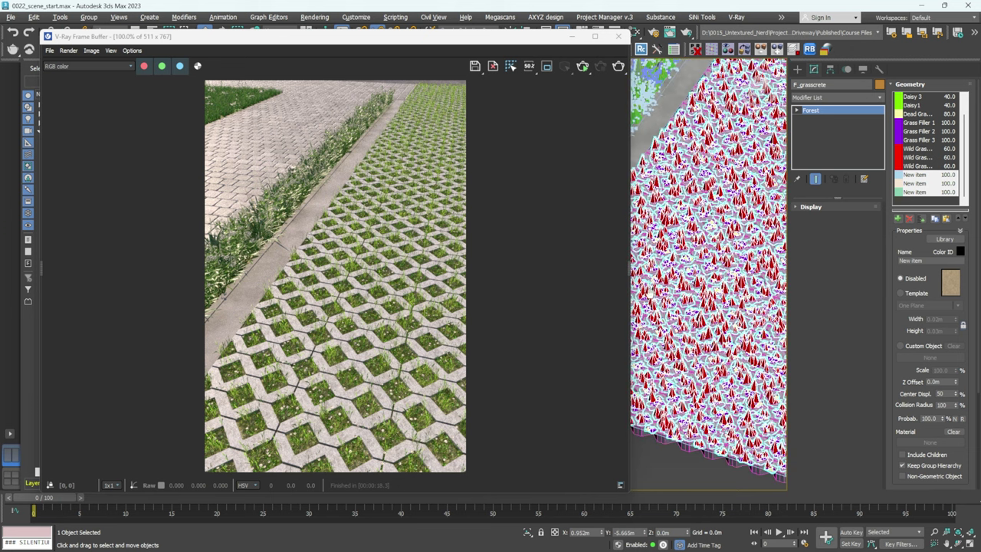
pyautogui.scroll(5, 675, 244)
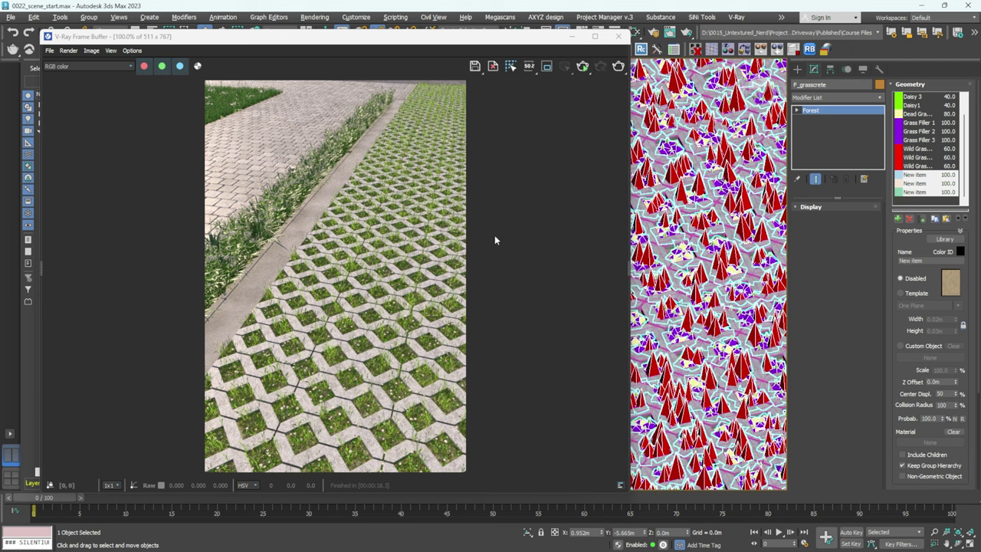
pyautogui.click(580, 69)
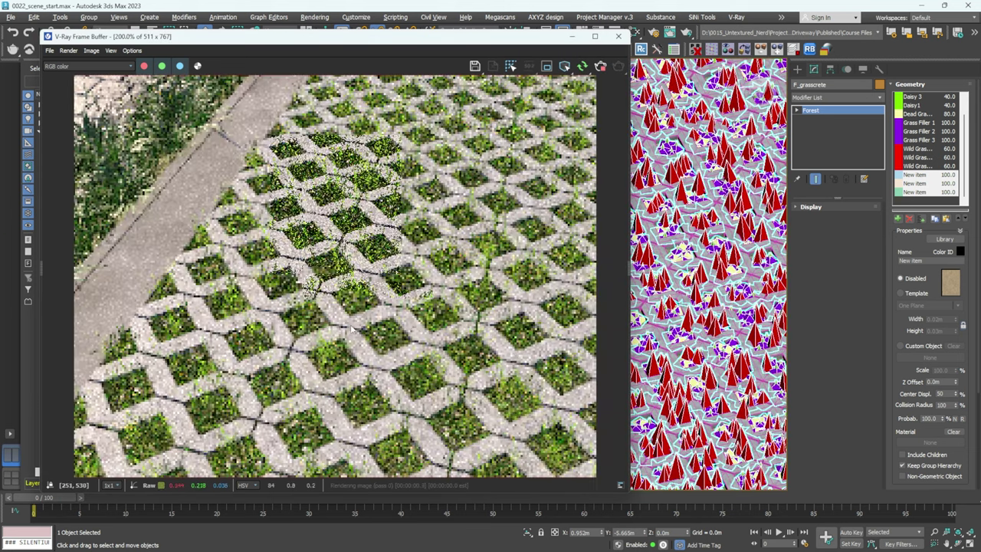
pyautogui.scroll(1, 431, 129)
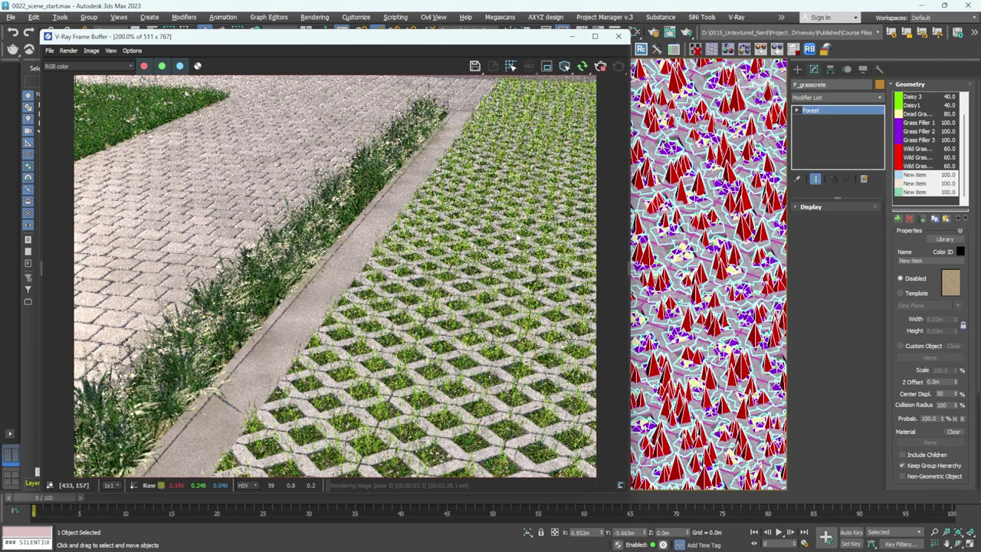
# - Inspect the gaps and plant mix across the whole grasscrete render at different magnifications
pyautogui.scroll(-1, 496, 210)
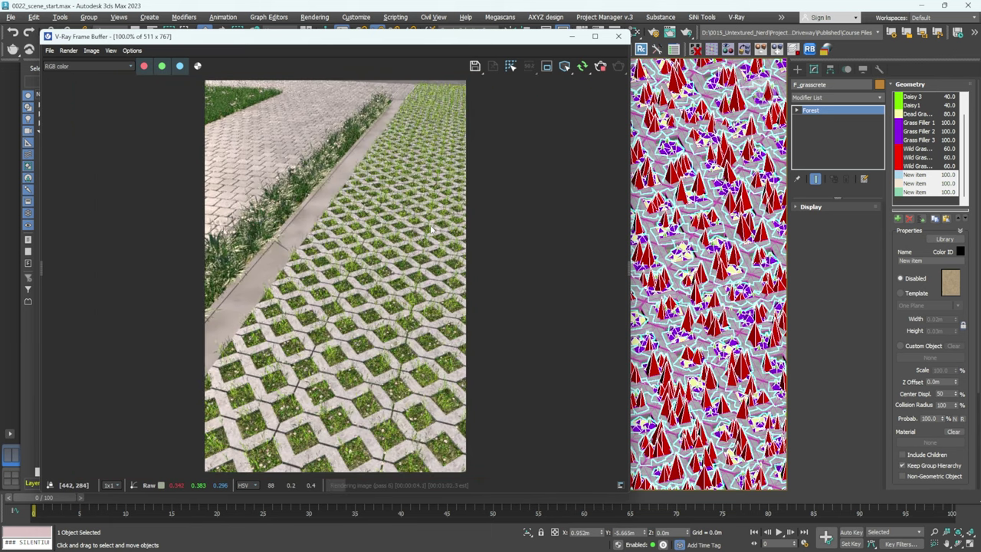
pyautogui.scroll(-1, 374, 306)
pyautogui.scroll(1, 360, 291)
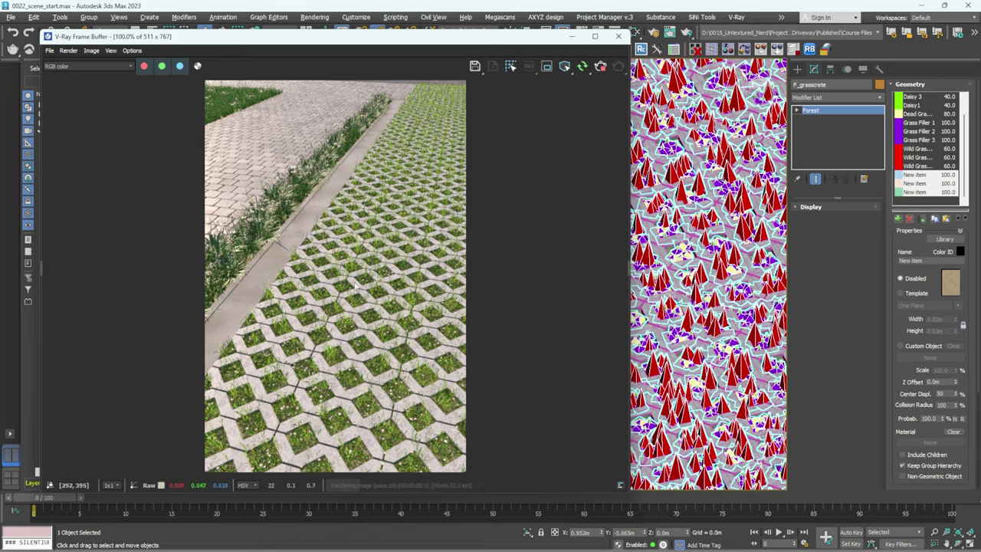
pyautogui.scroll(1, 395, 250)
pyautogui.scroll(-1, 395, 250)
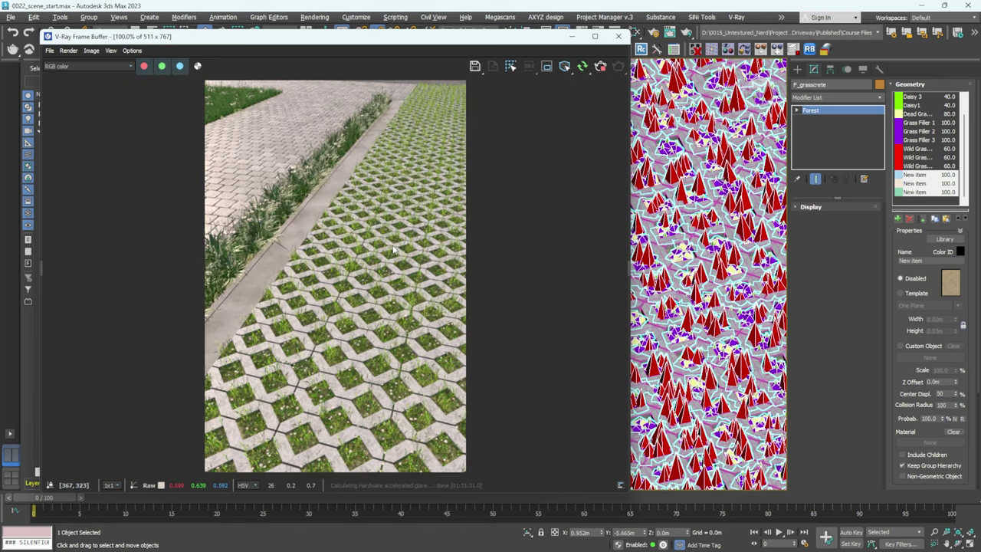
# - Reveal the frame buffer's correction layers and add White Balance, Exposure and Curves layers to the render
pyautogui.moveTo(626, 173); pyautogui.dragTo(534, 163)
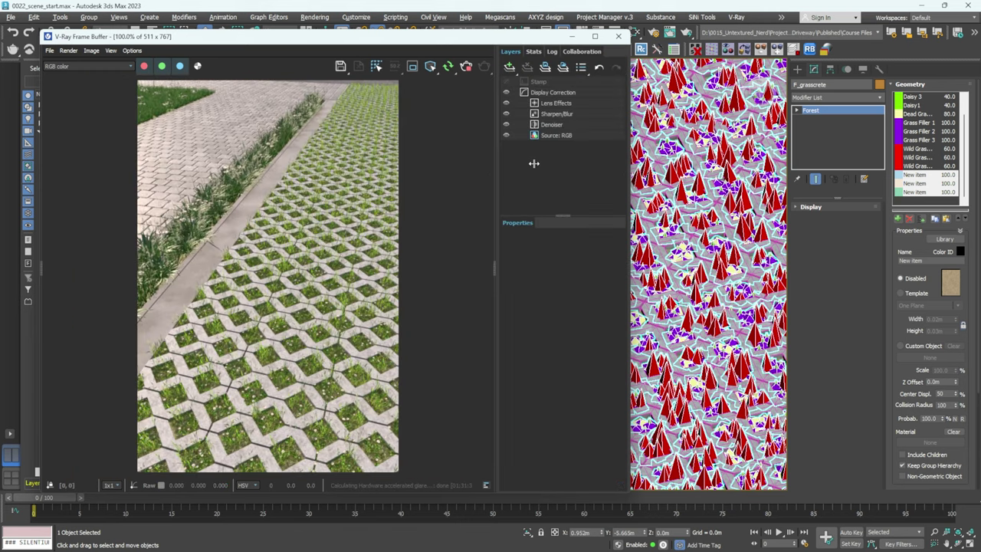
pyautogui.click(510, 69)
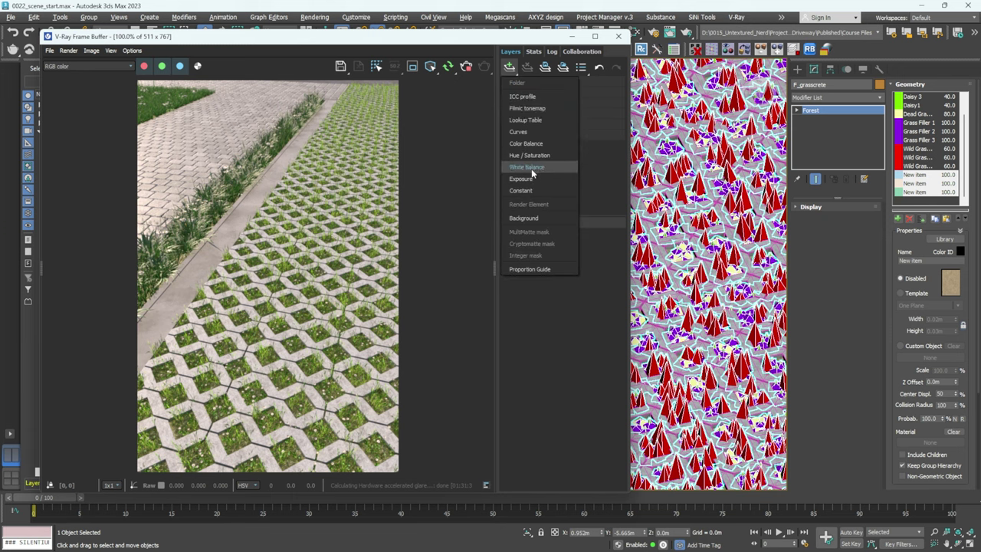
pyautogui.click(545, 164)
pyautogui.click(509, 67)
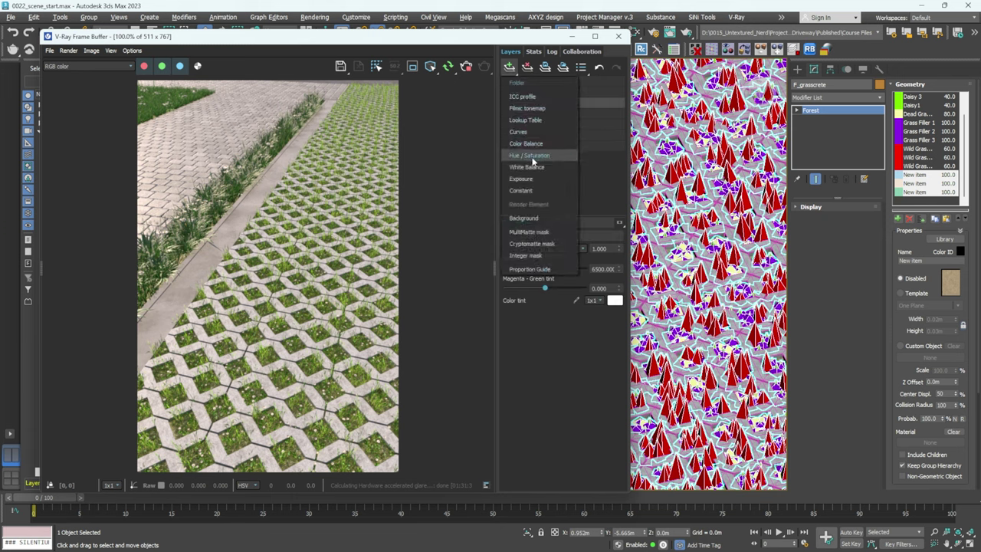
pyautogui.click(528, 179)
pyautogui.click(509, 67)
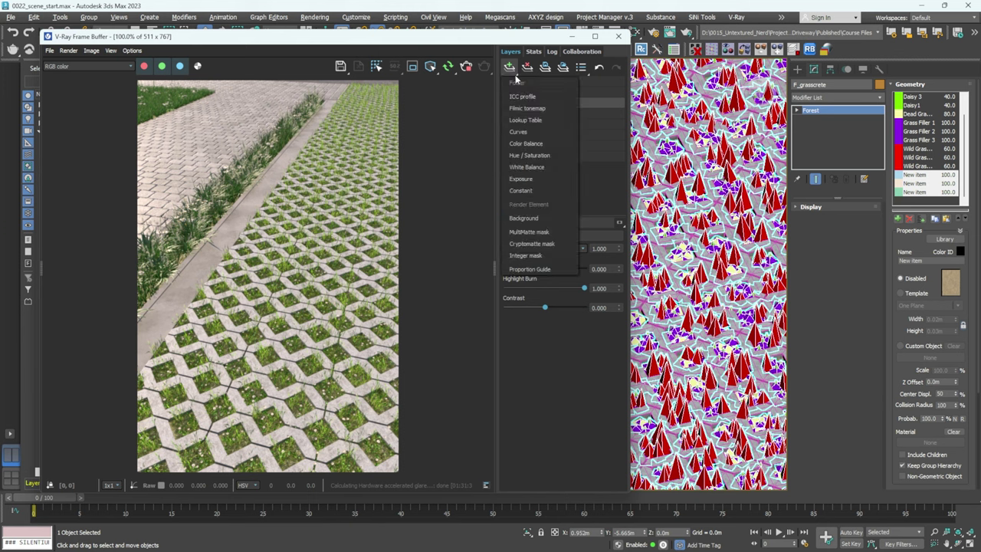
pyautogui.click(524, 134)
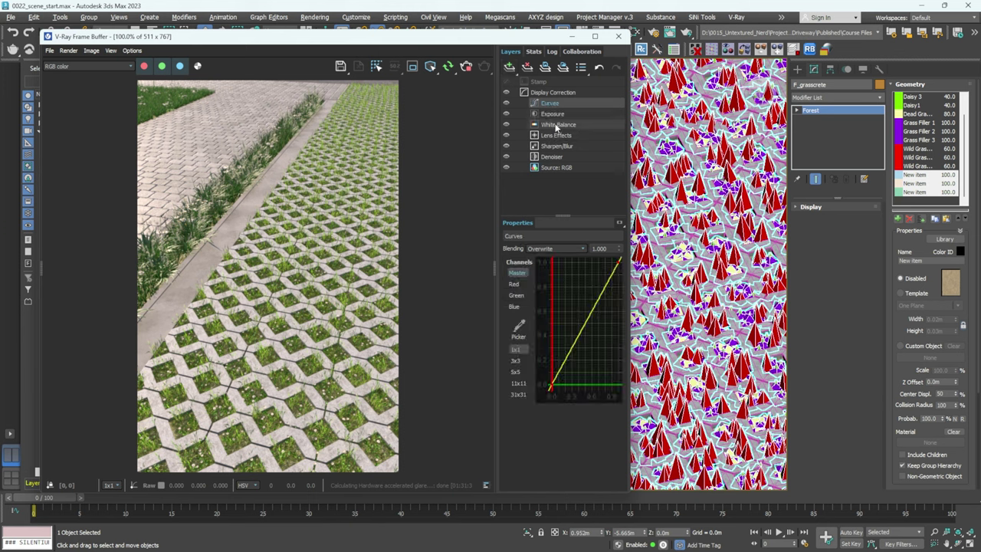
# - Adjust the White Balance temperature, raise Exposure to about 0.65 and reduce the Exposure layer's Highlight Burn
pyautogui.click(561, 125)
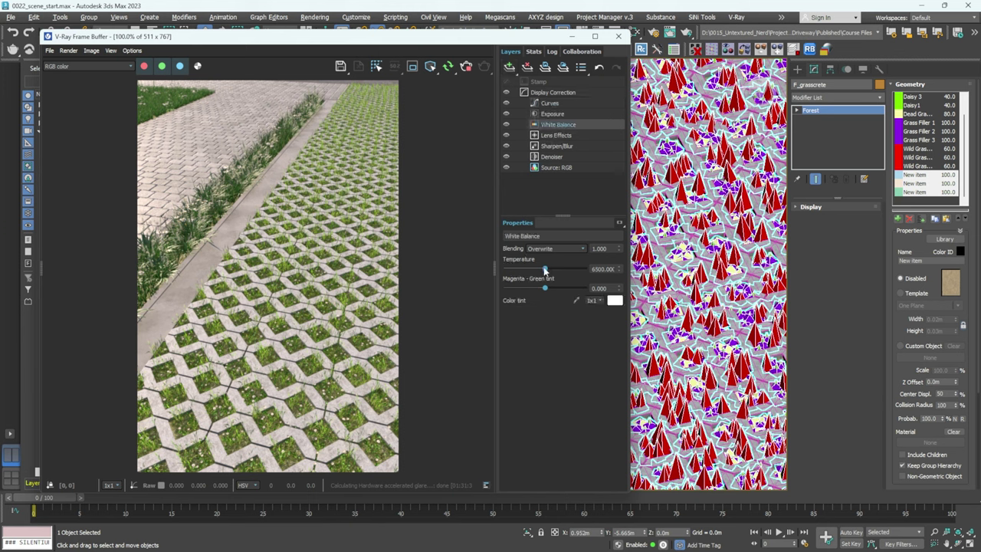
pyautogui.moveTo(545, 270)
pyautogui.mouseDown()
pyautogui.moveTo(571, 270)
pyautogui.moveTo(512, 270)
pyautogui.moveTo(550, 268)
pyautogui.mouseUp()
pyautogui.click(552, 113)
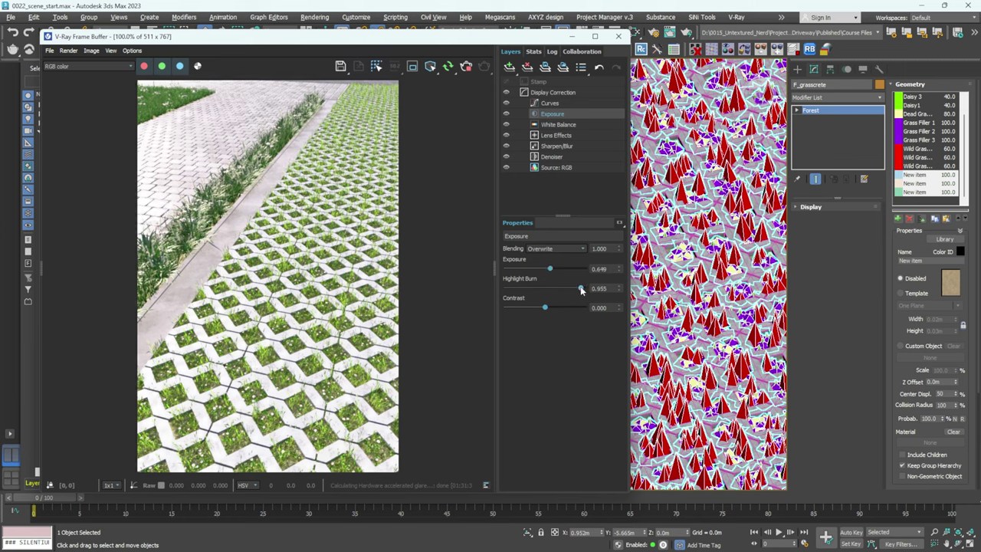
# - Shape the Curves layer's master curve into an S-curve that deepens shadows and lifts highlights, with blending at 0.5
pyautogui.click(549, 104)
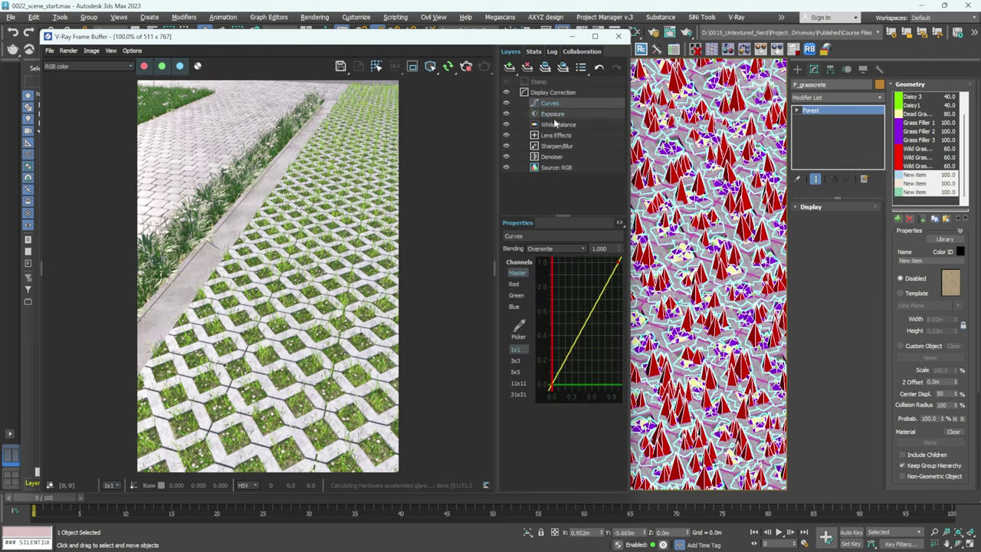
pyautogui.moveTo(561, 363); pyautogui.dragTo(587, 367)
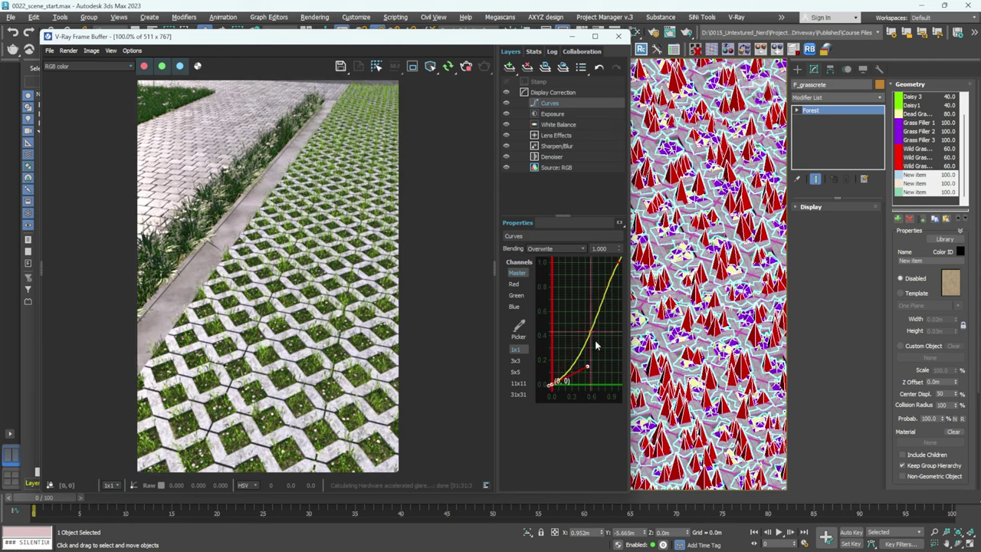
pyautogui.click(617, 262)
pyautogui.moveTo(607, 278); pyautogui.dragTo(566, 277)
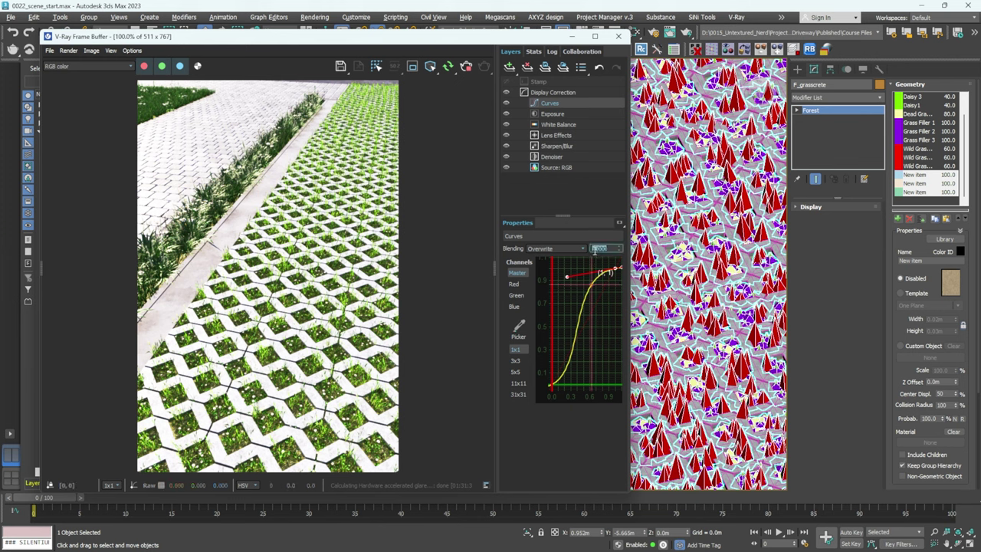
pyautogui.write('.5')
pyautogui.press('Return')
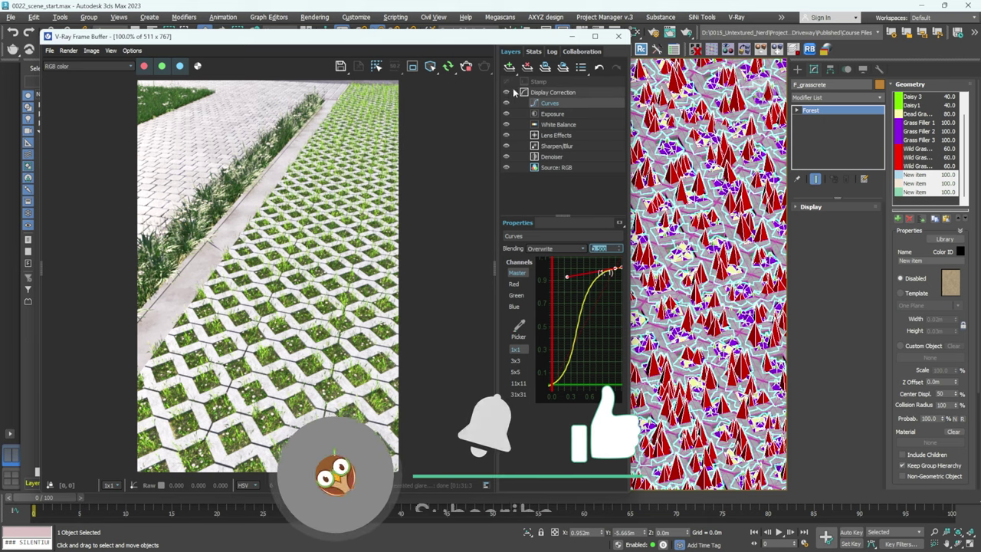
# - Compare the render with the Curves and Exposure layers each switched off and on, and view the frame buffer maximized
pyautogui.click(505, 103)
pyautogui.click(506, 103)
pyautogui.click(505, 114)
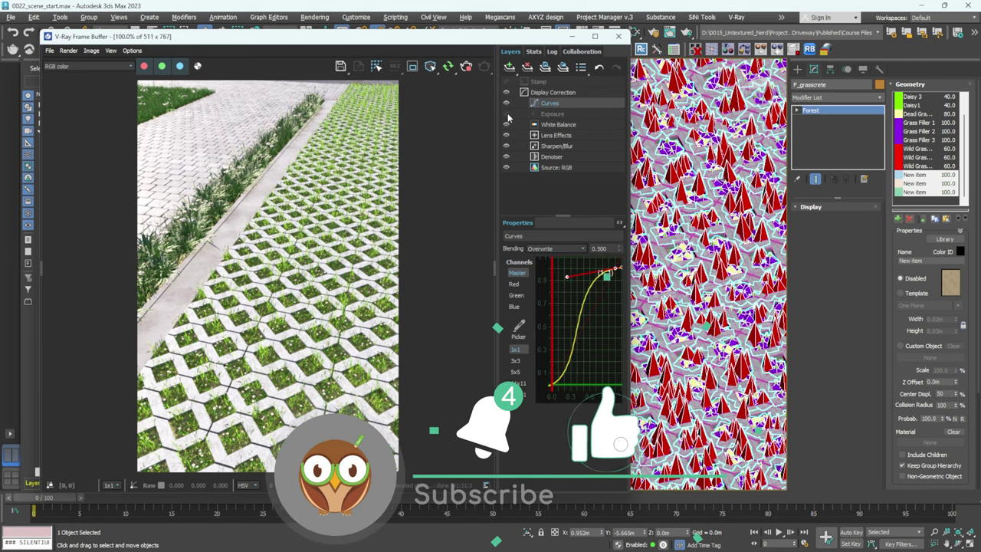
pyautogui.click(506, 113)
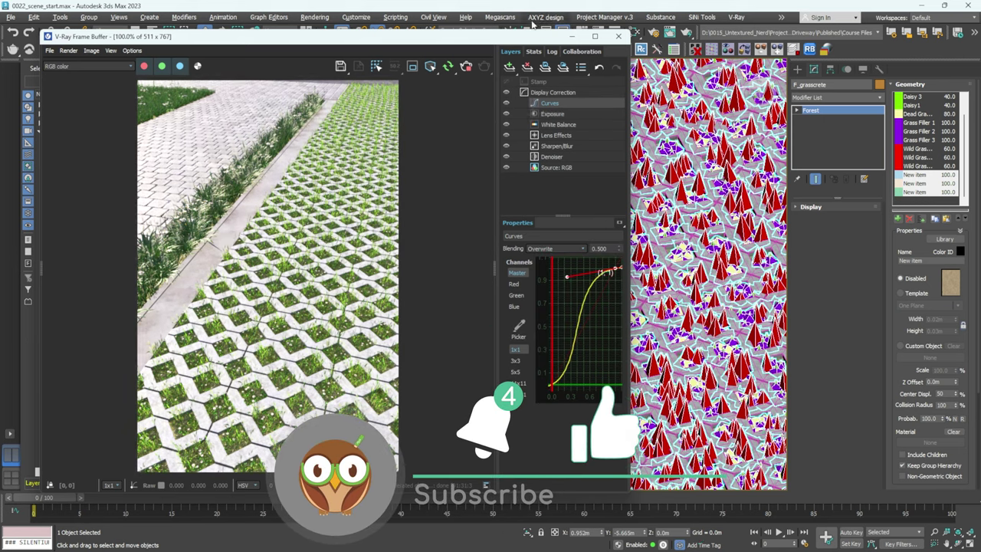
pyautogui.click(594, 37)
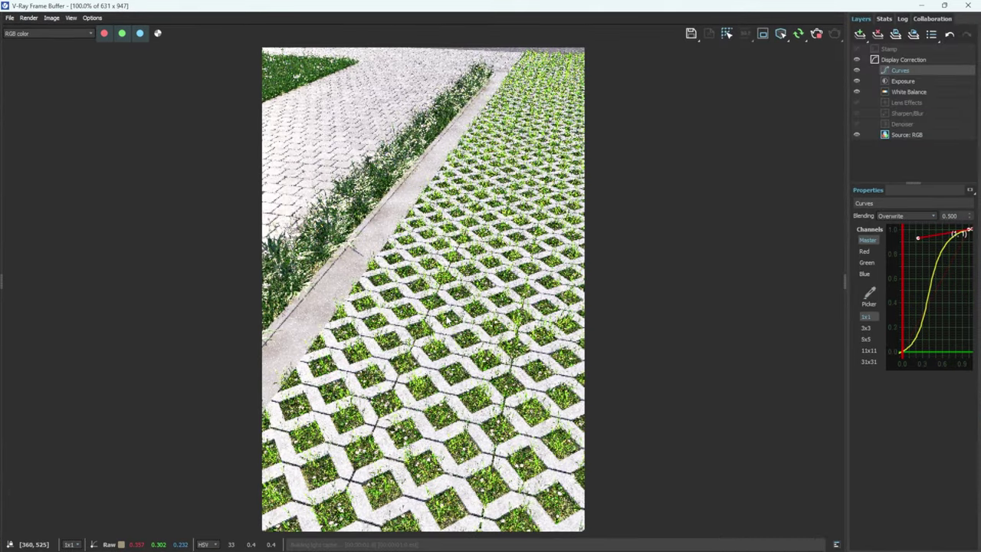